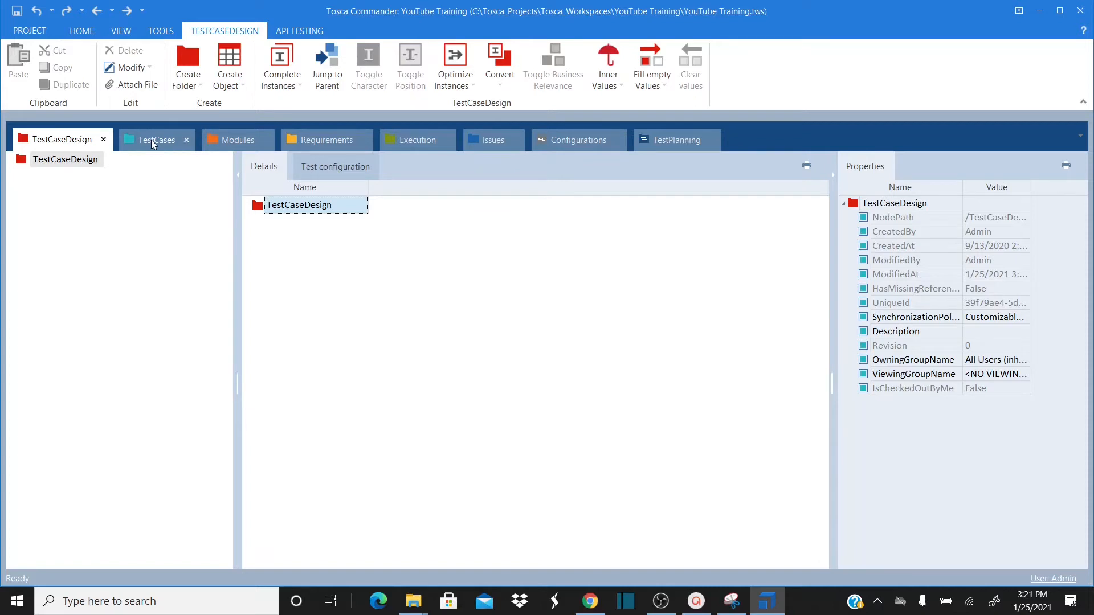
- Look at the TestCases section and compare it with the TestCaseDesign section, finishing in TestCaseDesign
{"action": "left_click", "coordinate": [152, 143]}
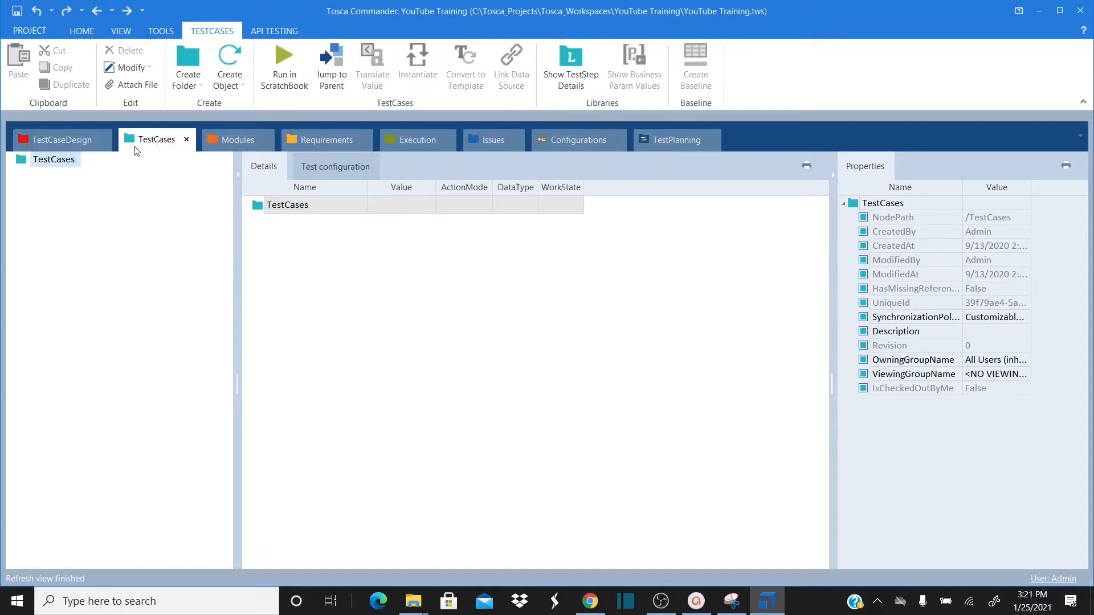
{"action": "left_click", "coordinate": [70, 145]}
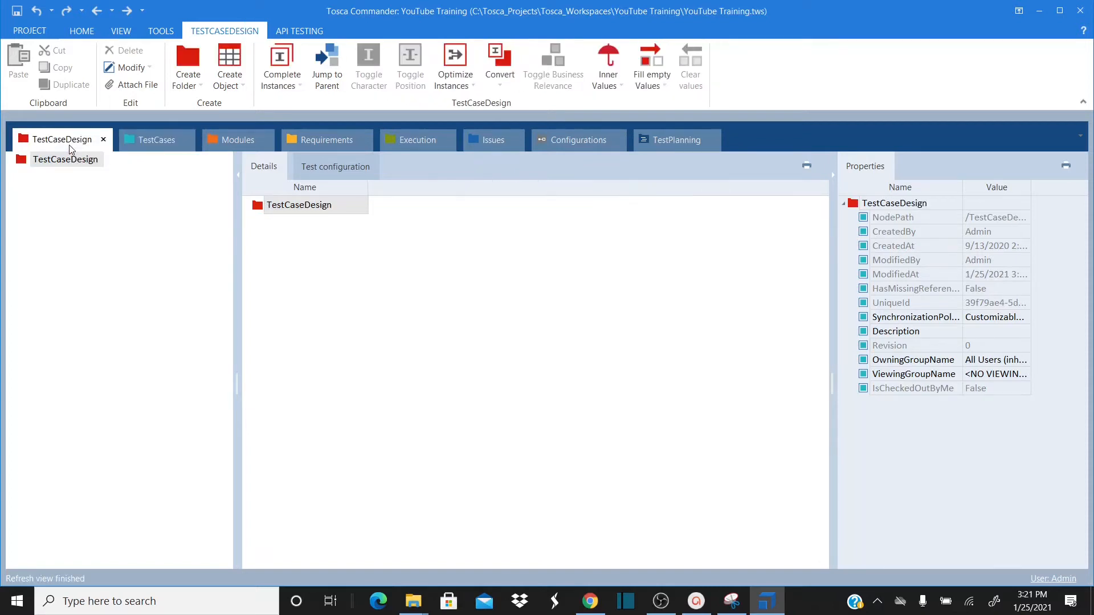
{"action": "left_click", "coordinate": [66, 162]}
{"action": "left_click", "coordinate": [157, 142]}
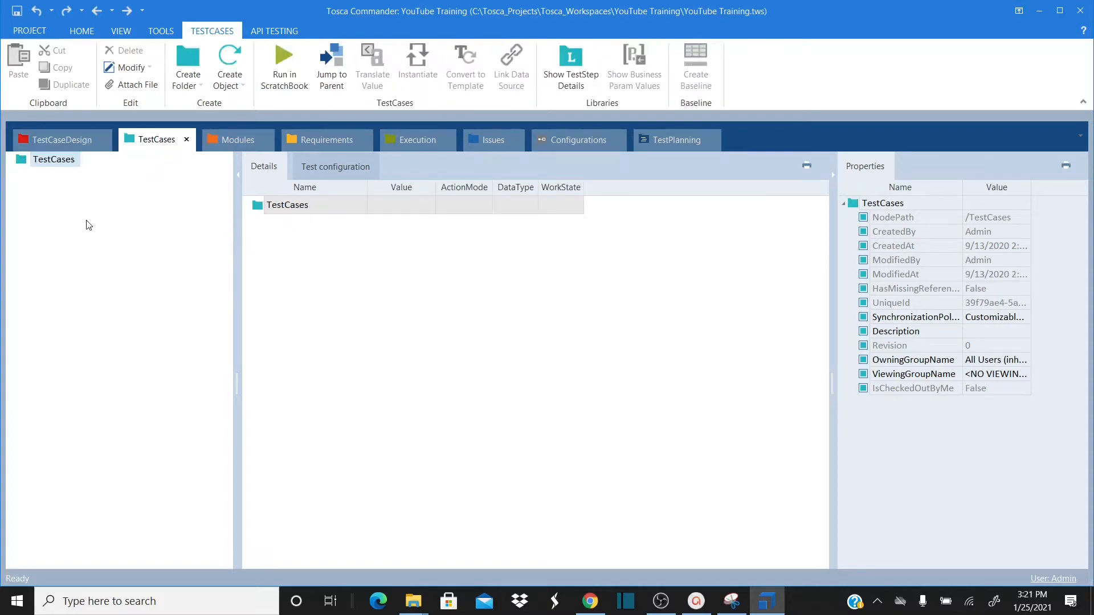
{"action": "left_click", "coordinate": [72, 140]}
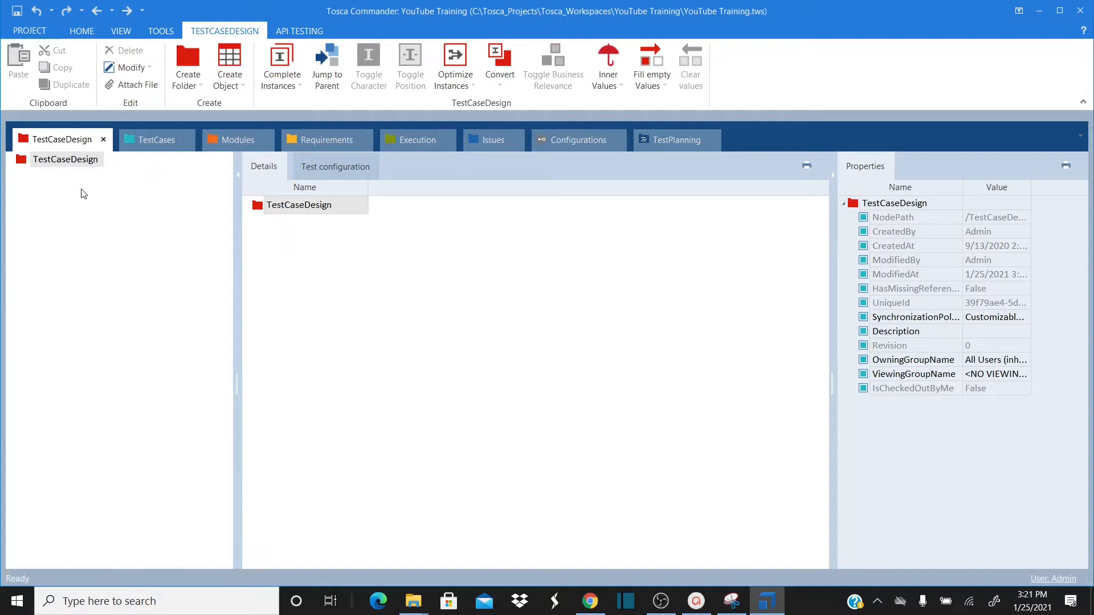
{"action": "right_click", "coordinate": [261, 209]}
{"action": "right_click", "coordinate": [259, 208]}
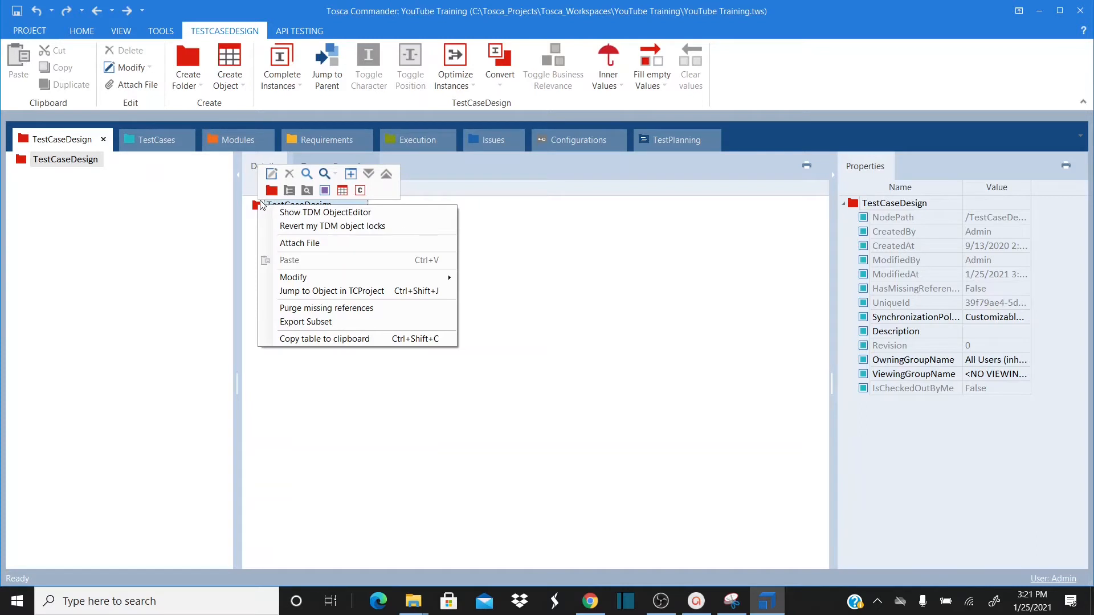
{"action": "left_click", "coordinate": [256, 204]}
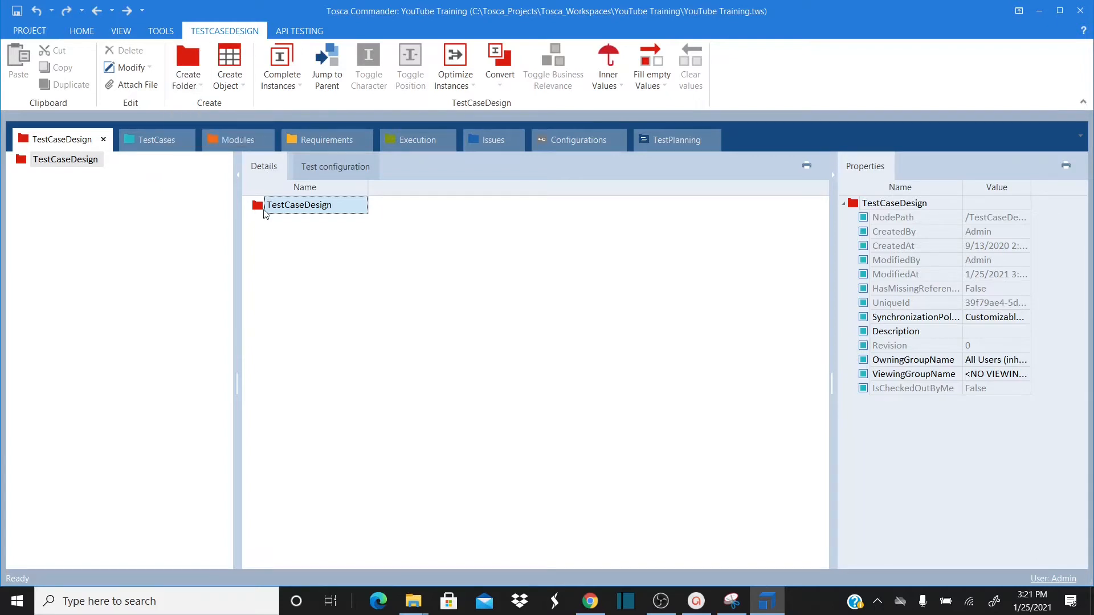
- Create a folder named "TestSheet Session 1" directly under the TestCaseDesign root folder
{"action": "left_click", "coordinate": [195, 58]}
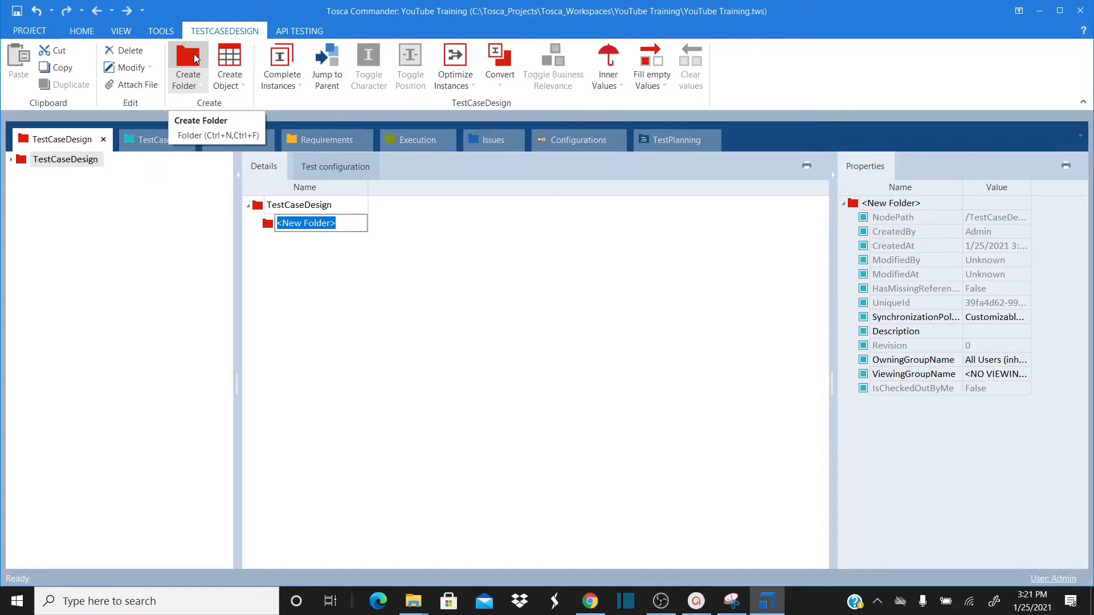
{"action": "type", "text": "TestSheet"}
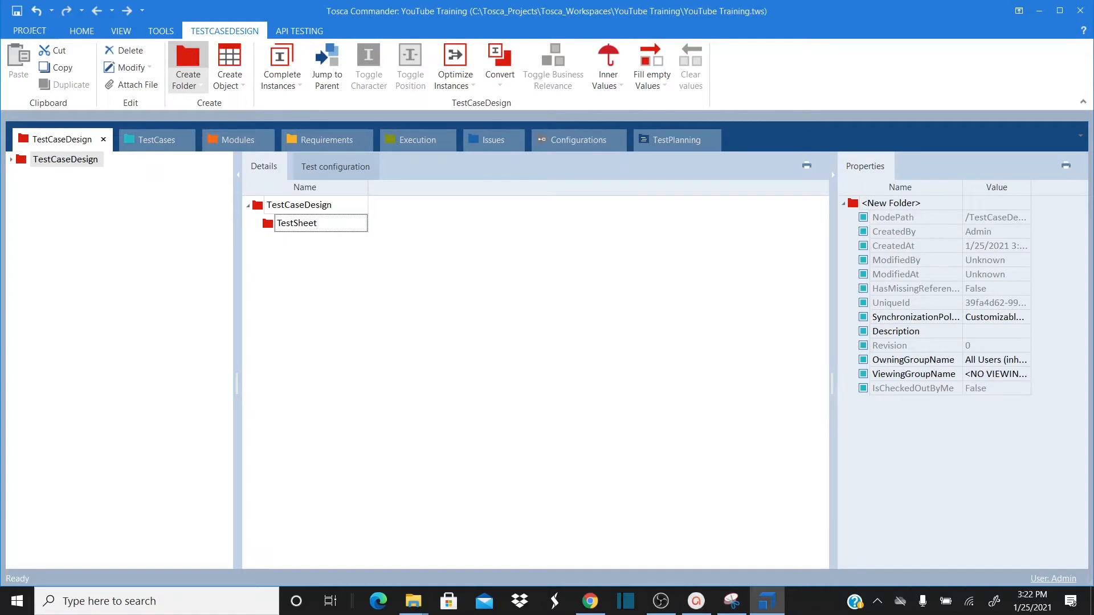
{"action": "type", "text": " Session 1 Cac"}
{"action": "key", "text": "BackSpace"}
{"action": "key", "text": "BackSpace"}
{"action": "key", "text": "BackSpace"}
{"action": "key", "text": "BackSpace"}
{"action": "key", "text": "Return"}
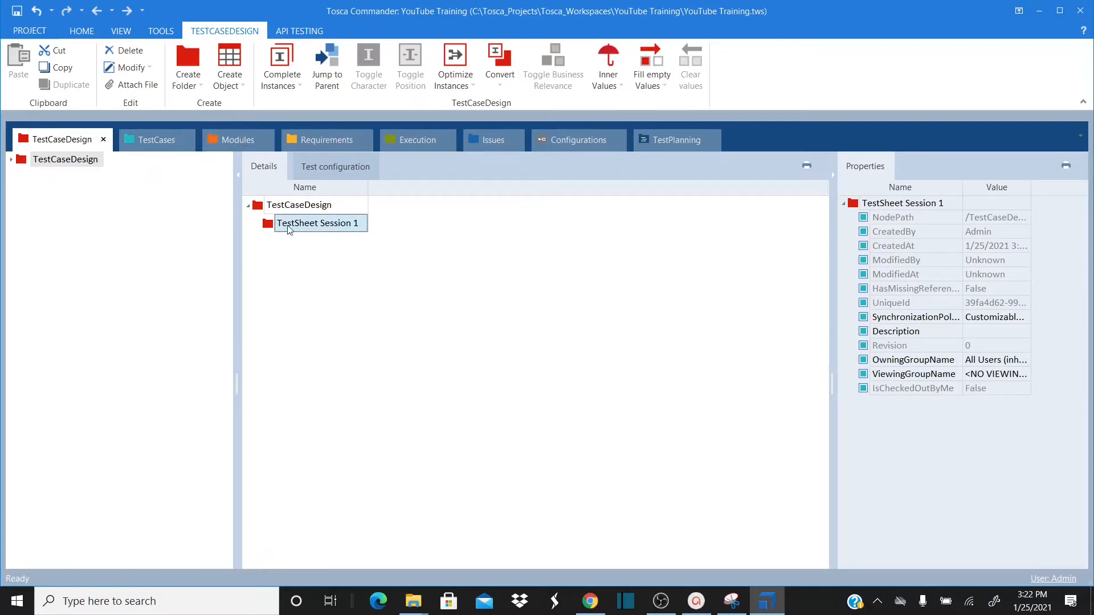
- Create a subfolder named "Calculate Shipping Costs" inside the TestSheet Session 1 folder and open it
{"action": "right_click", "coordinate": [270, 226]}
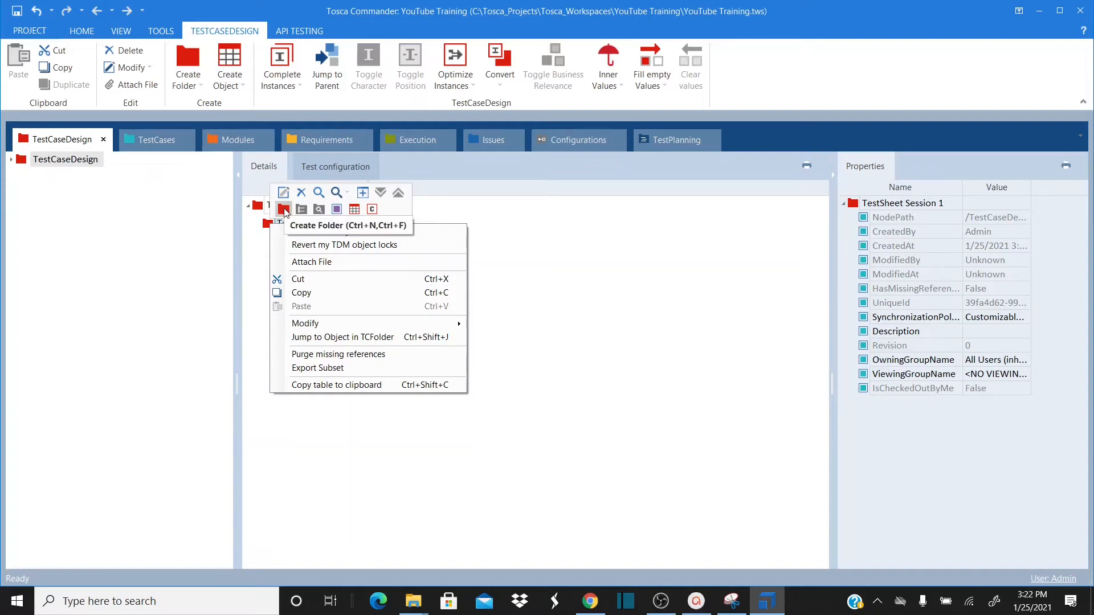
{"action": "left_click", "coordinate": [284, 210]}
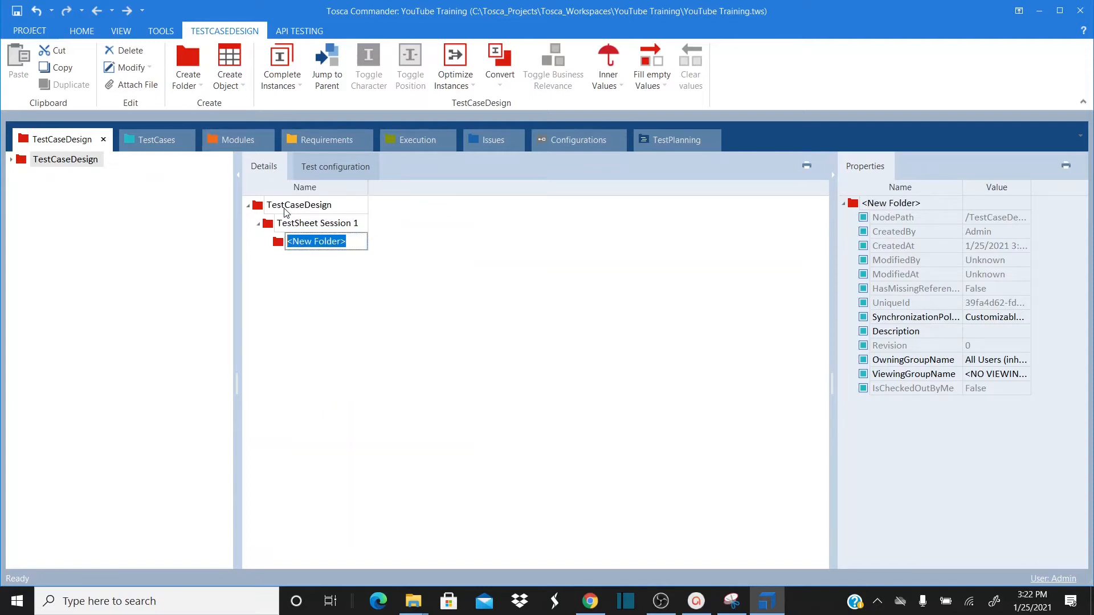
{"action": "type", "text": "Calculate"}
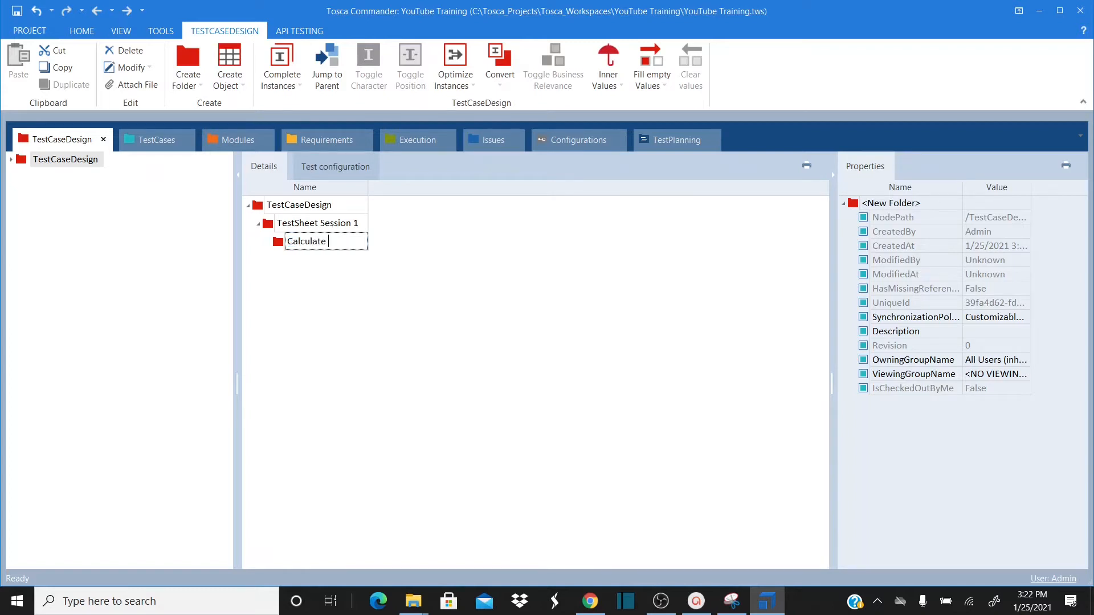
{"action": "type", "text": " Shipping Costs"}
{"action": "key", "text": "Return"}
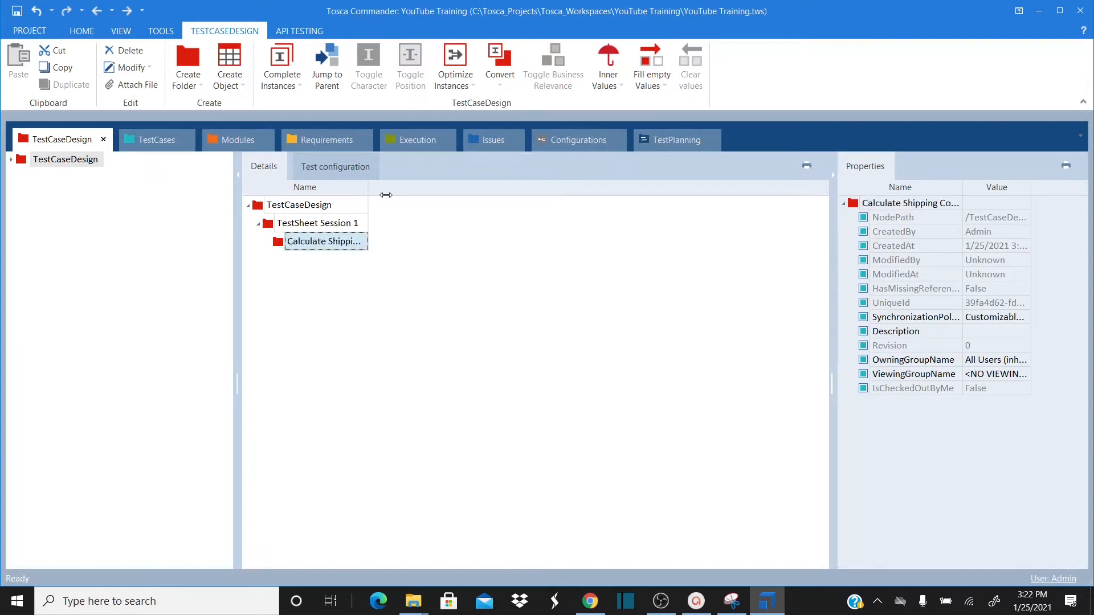
{"action": "double_click", "coordinate": [368, 188]}
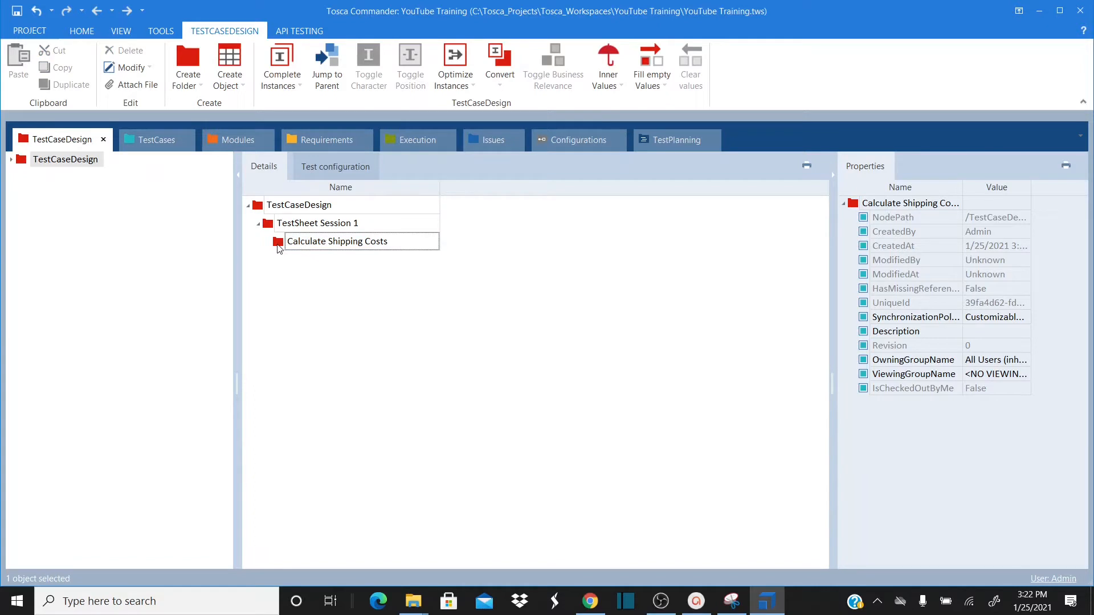
{"action": "double_click", "coordinate": [279, 244]}
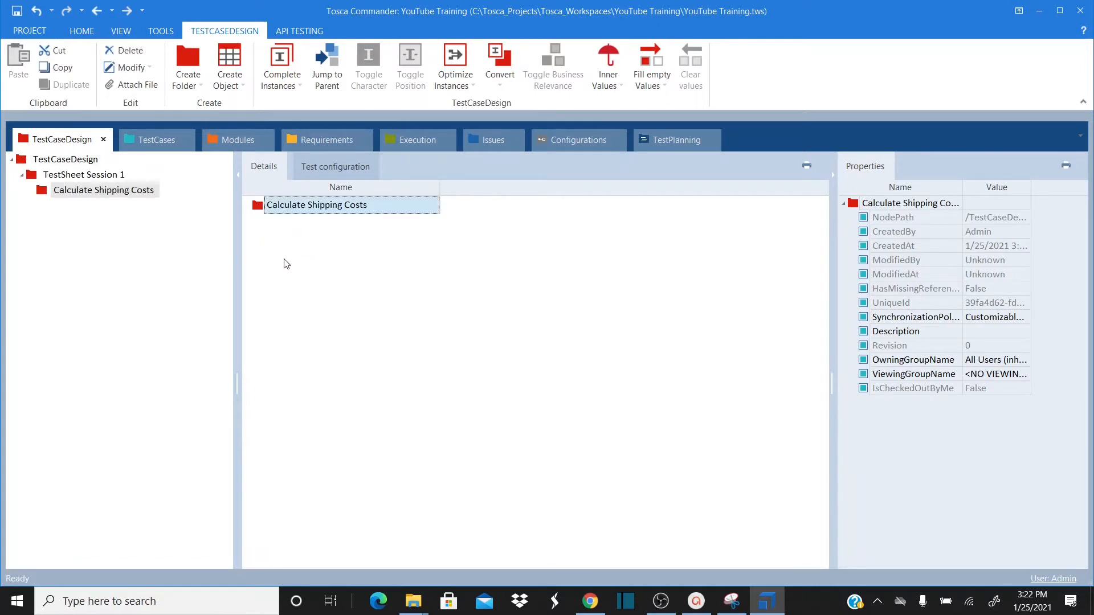
- Switch to ActivePresenter to review the recap slide on TestCaseDesign and TestSheets, and return to Tosca Commander
{"action": "left_click", "coordinate": [696, 602]}
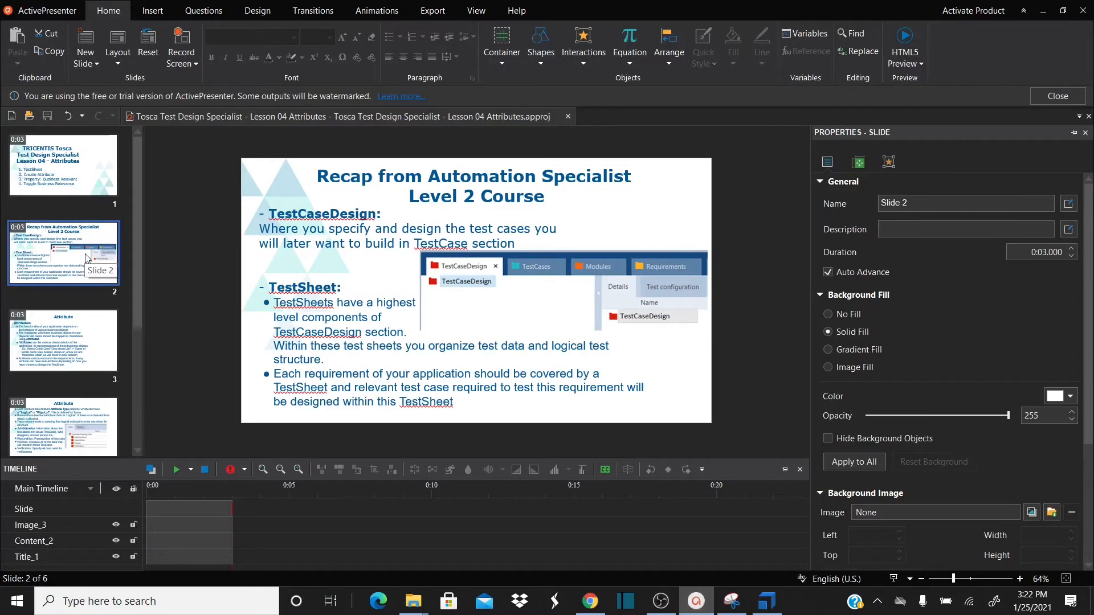
{"action": "left_click", "coordinate": [74, 182]}
{"action": "left_click", "coordinate": [74, 256]}
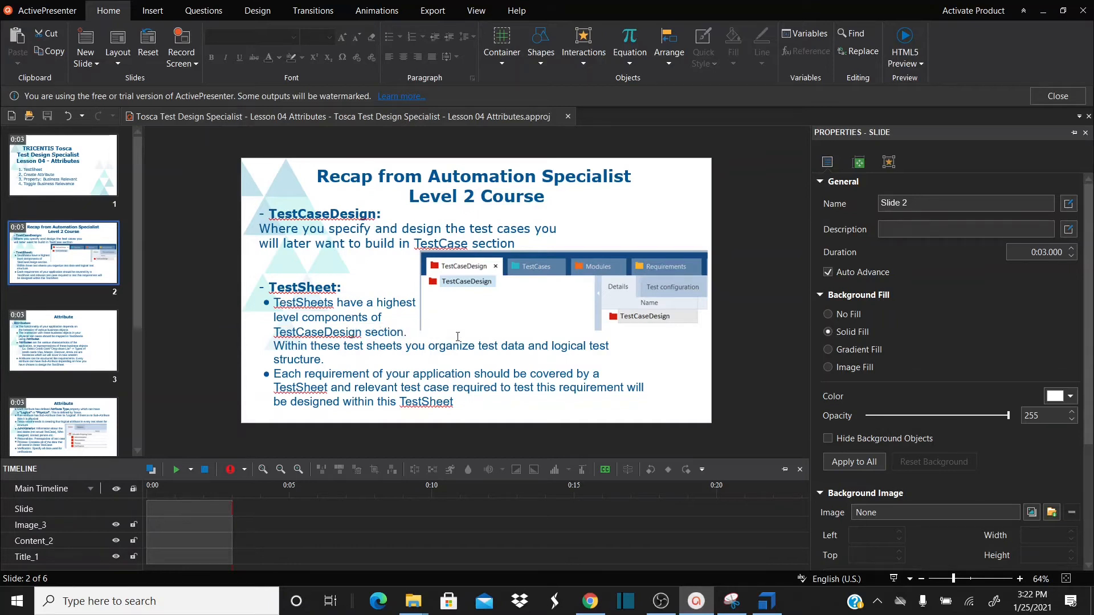
{"action": "key", "text": "alt+Tab"}
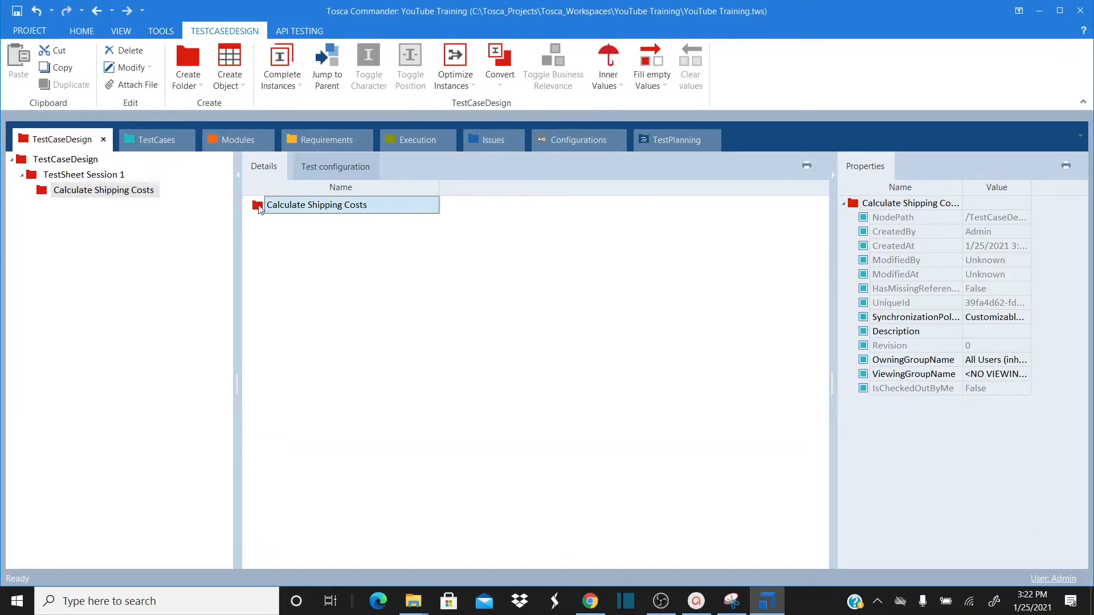
{"action": "right_click", "coordinate": [259, 209]}
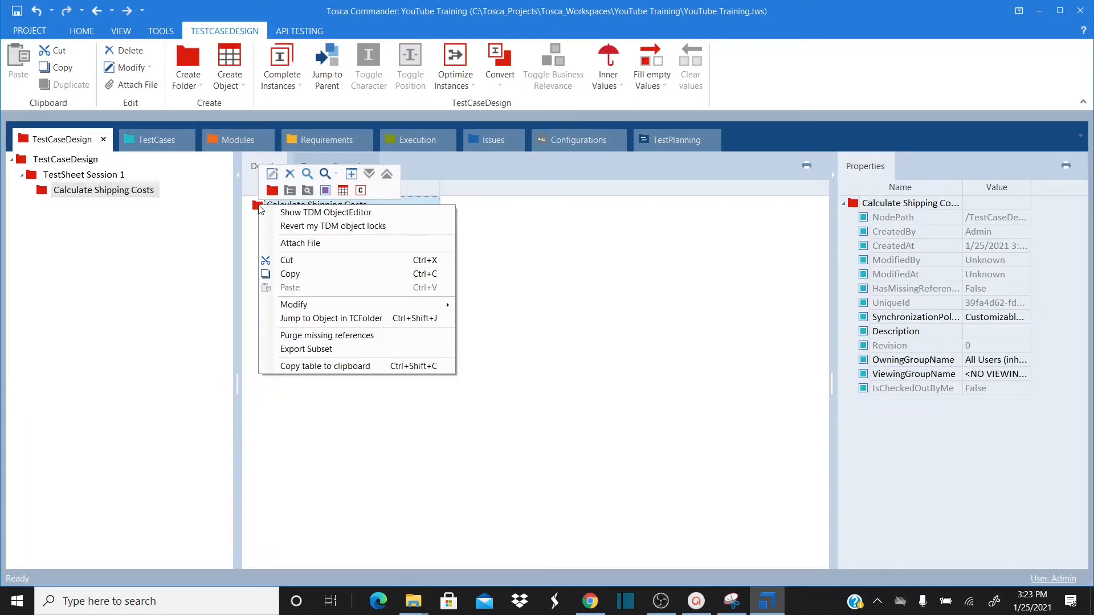
{"action": "key", "text": "Escape"}
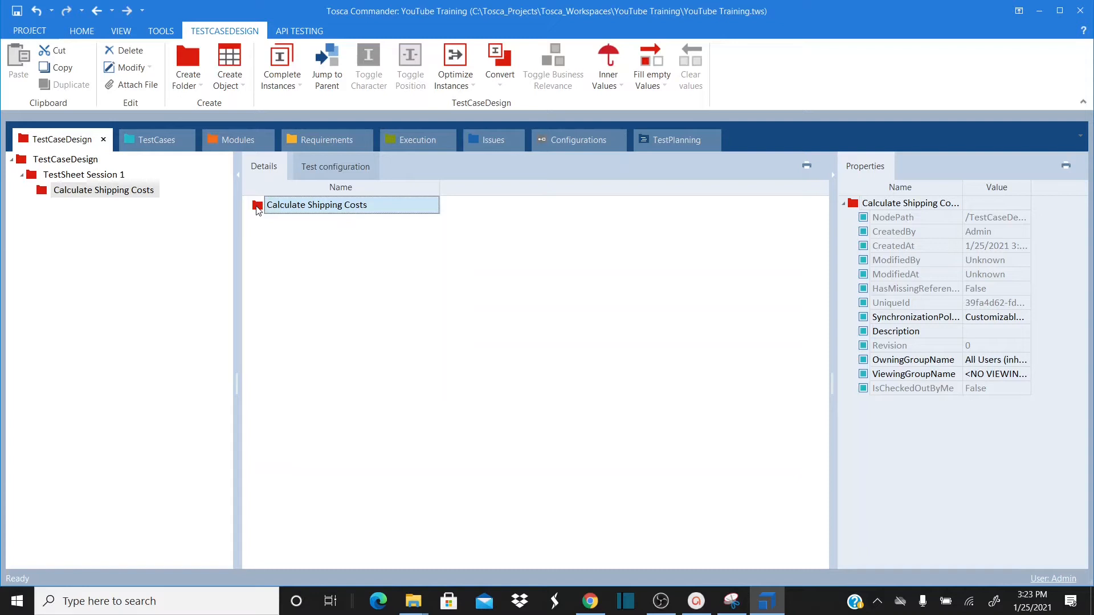
{"action": "right_click", "coordinate": [259, 211]}
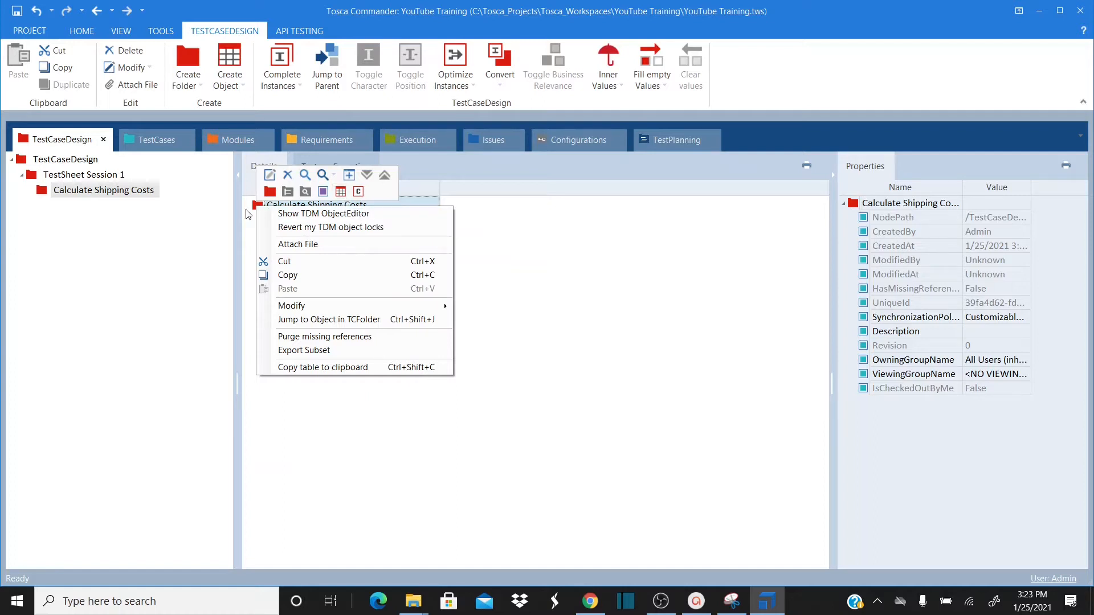
{"action": "key", "text": "Escape"}
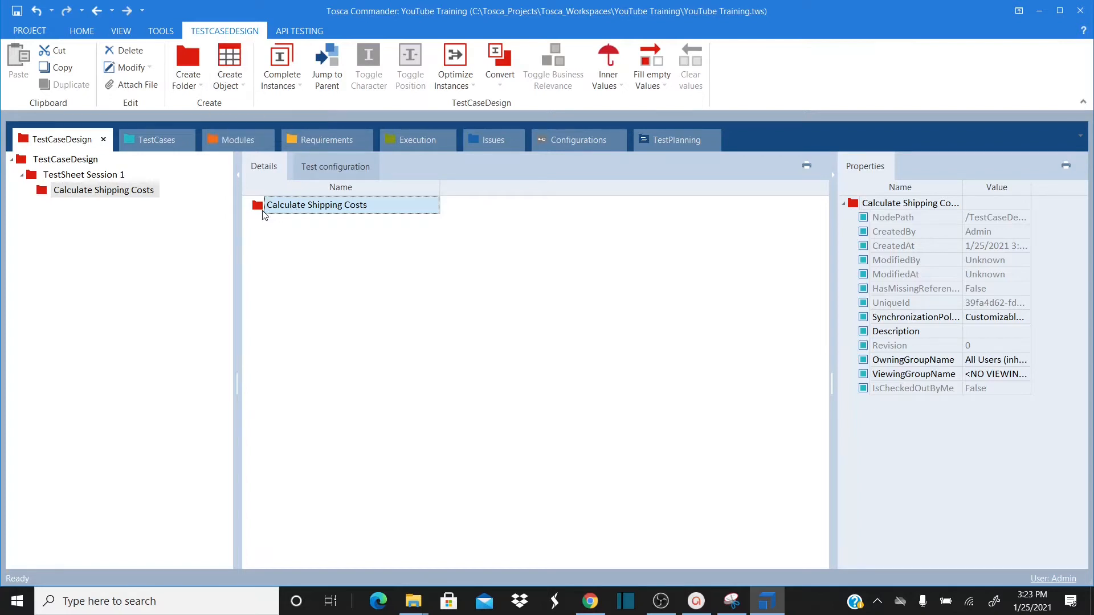
- Create a TestSheet named "Calculate Shipping Costs" inside the Calculate Shipping Costs folder
{"action": "left_click", "coordinate": [227, 57]}
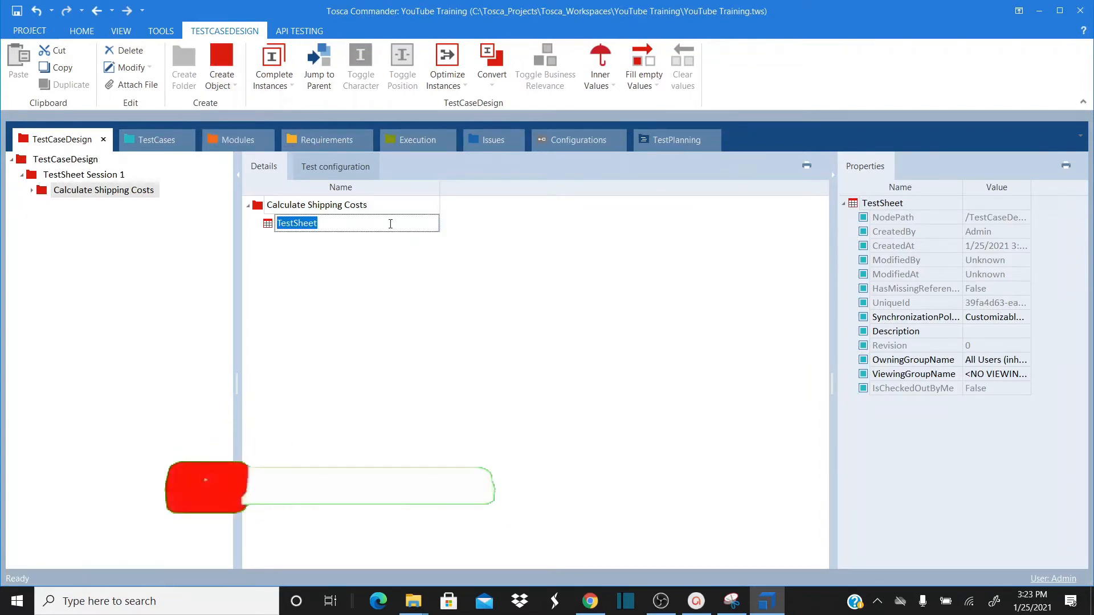
{"action": "type", "text": "Calculate"}
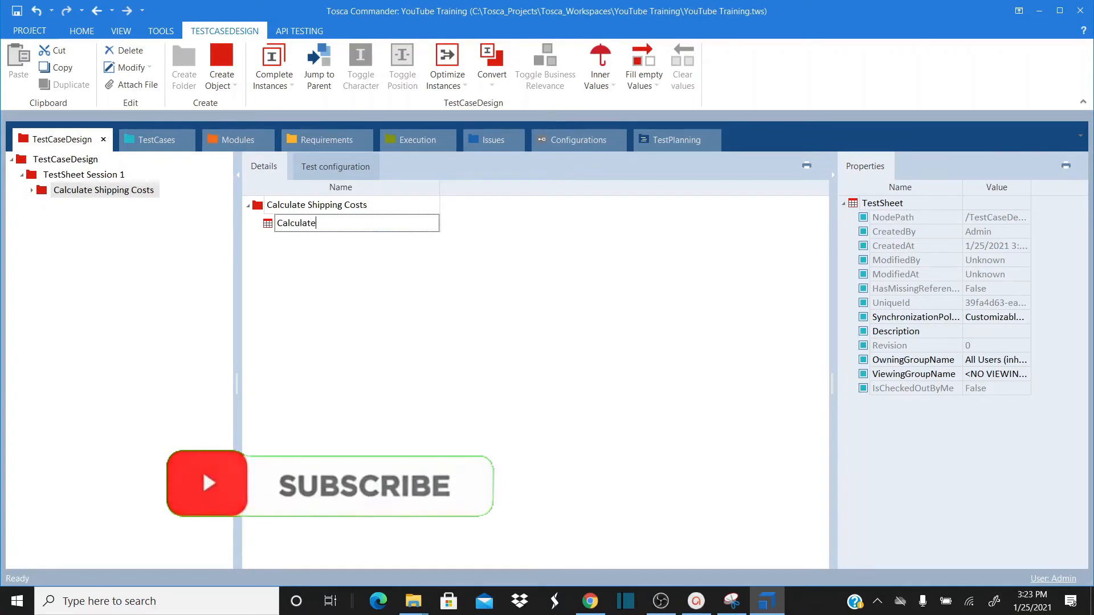
{"action": "type", "text": " Shipping Costs"}
{"action": "key", "text": "Return"}
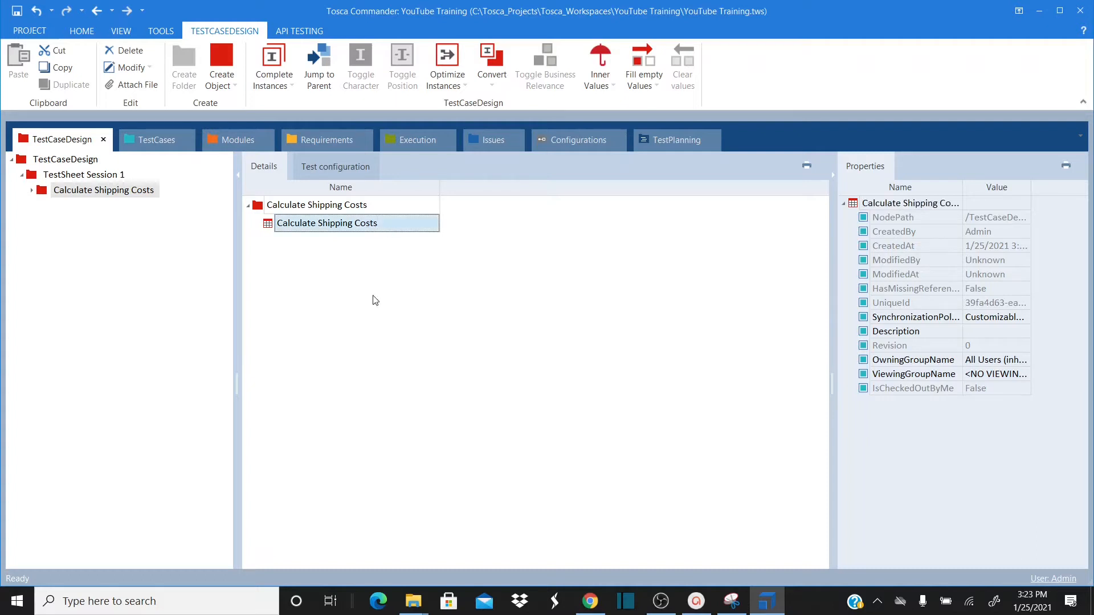
- Switch to ActivePresenter to view the two Attribute slides, 3 and 4, and return to Tosca Commander
{"action": "key", "text": "alt+Tab"}
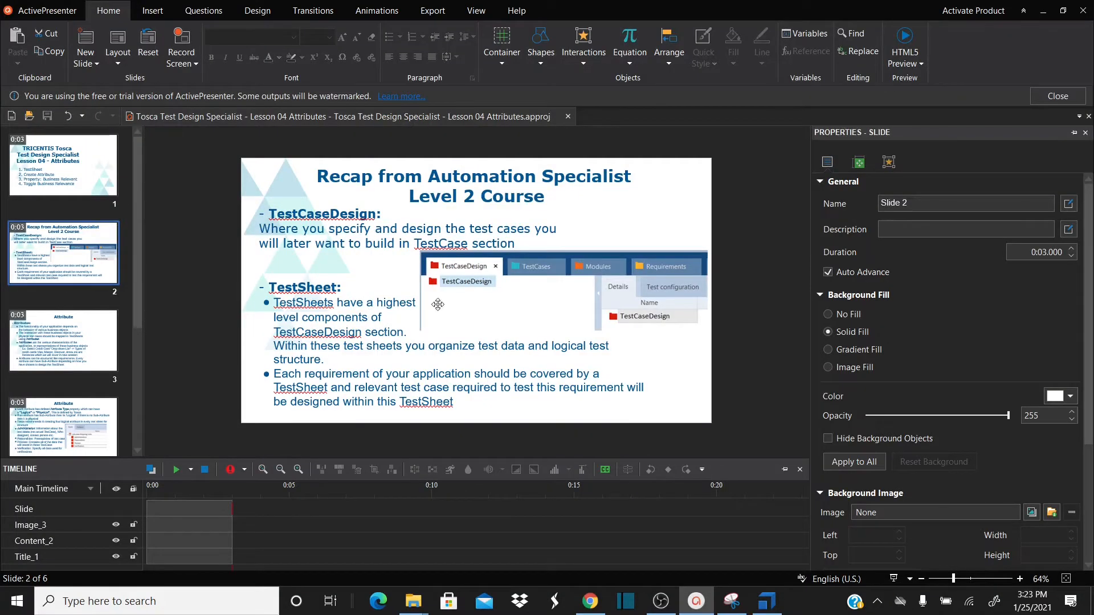
{"action": "left_click", "coordinate": [91, 340]}
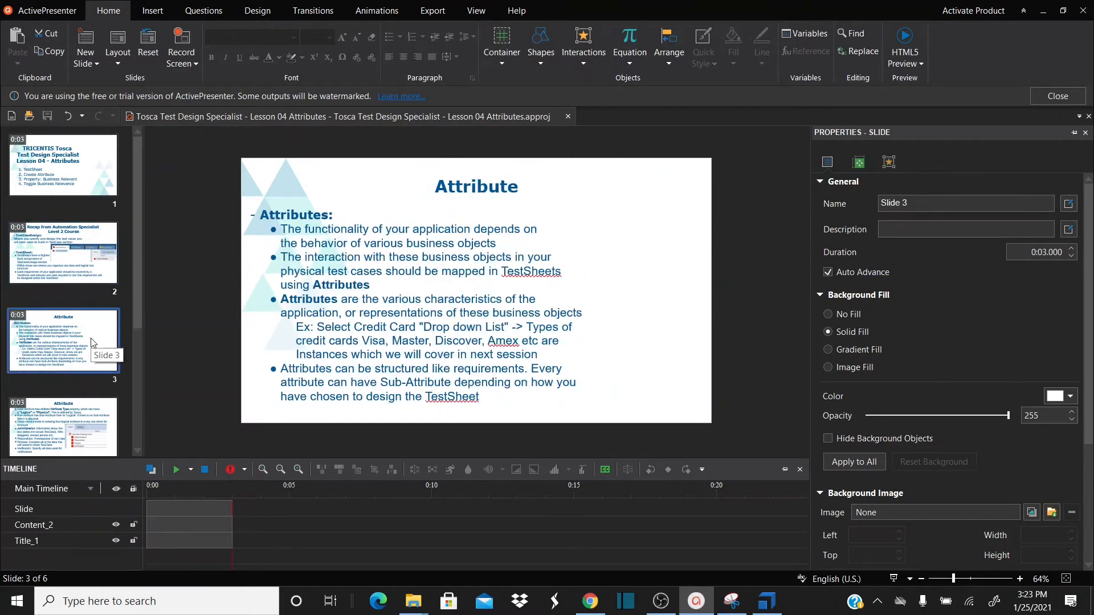
{"action": "key", "text": "Down"}
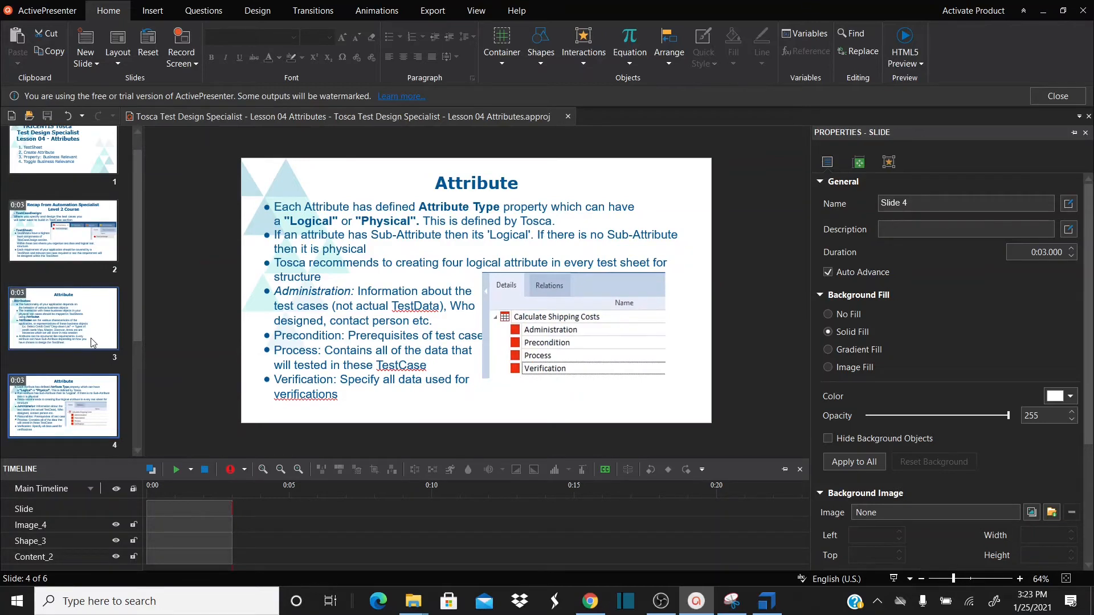
{"action": "key", "text": "alt+Tab"}
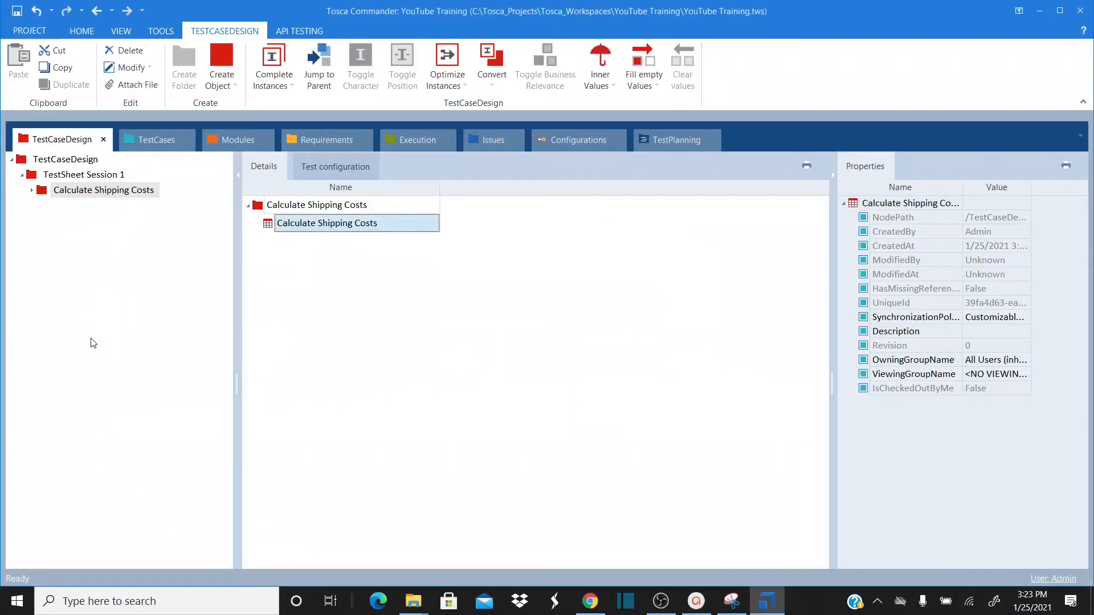
{"action": "right_click", "coordinate": [270, 226]}
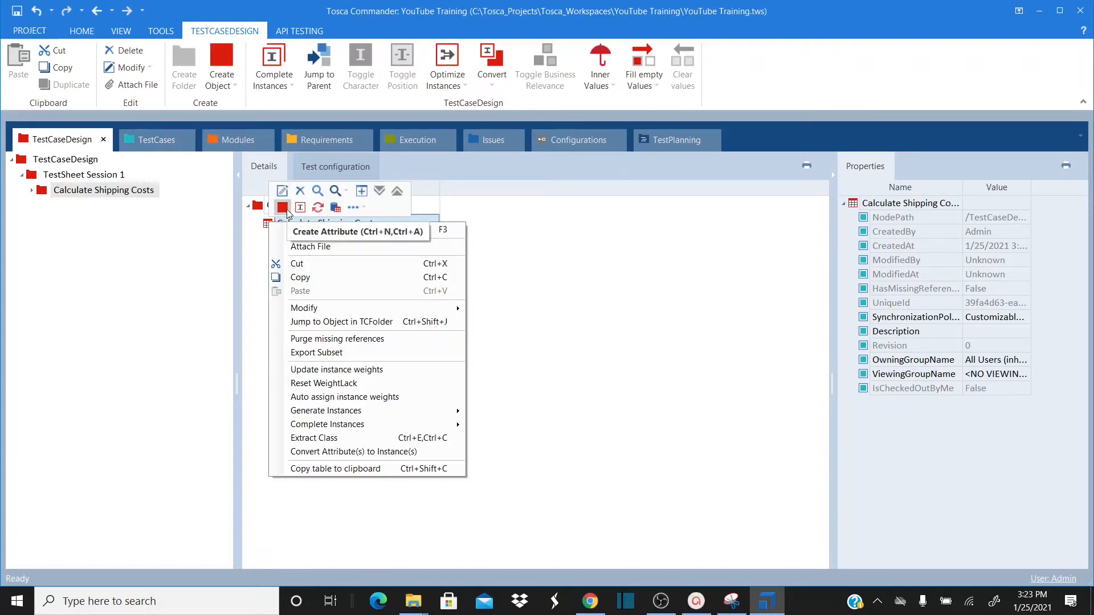
{"action": "left_click", "coordinate": [234, 240]}
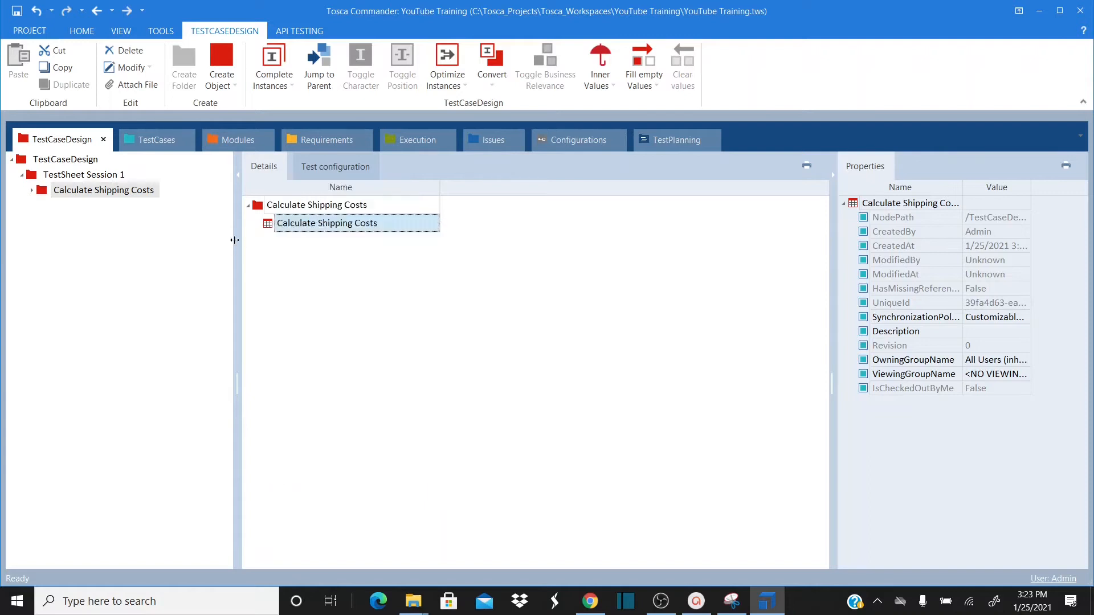
{"action": "left_click", "coordinate": [236, 84]}
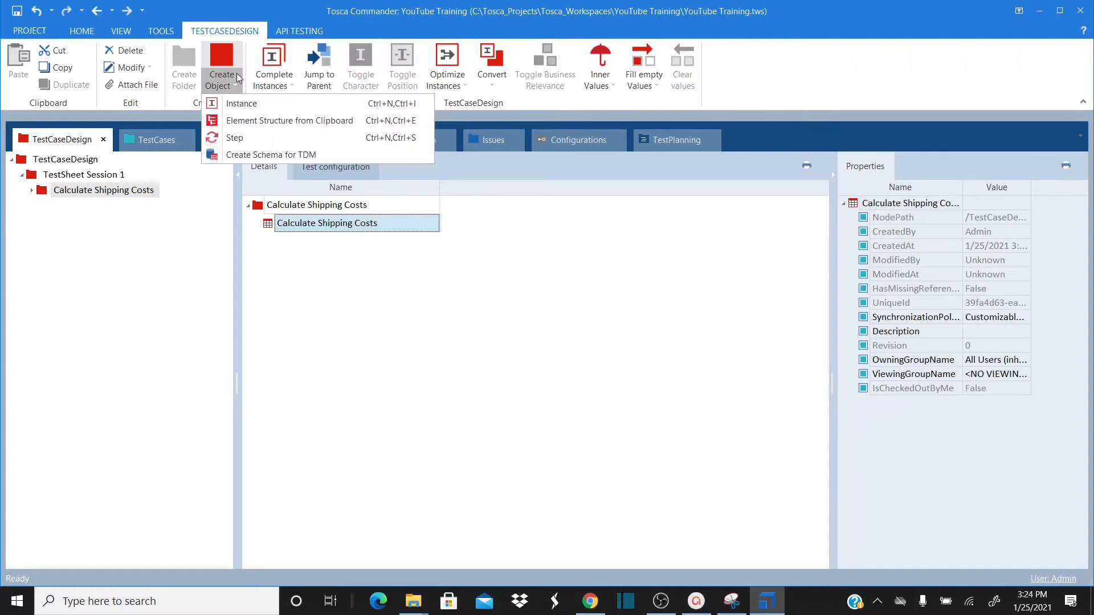
{"action": "left_click", "coordinate": [275, 257]}
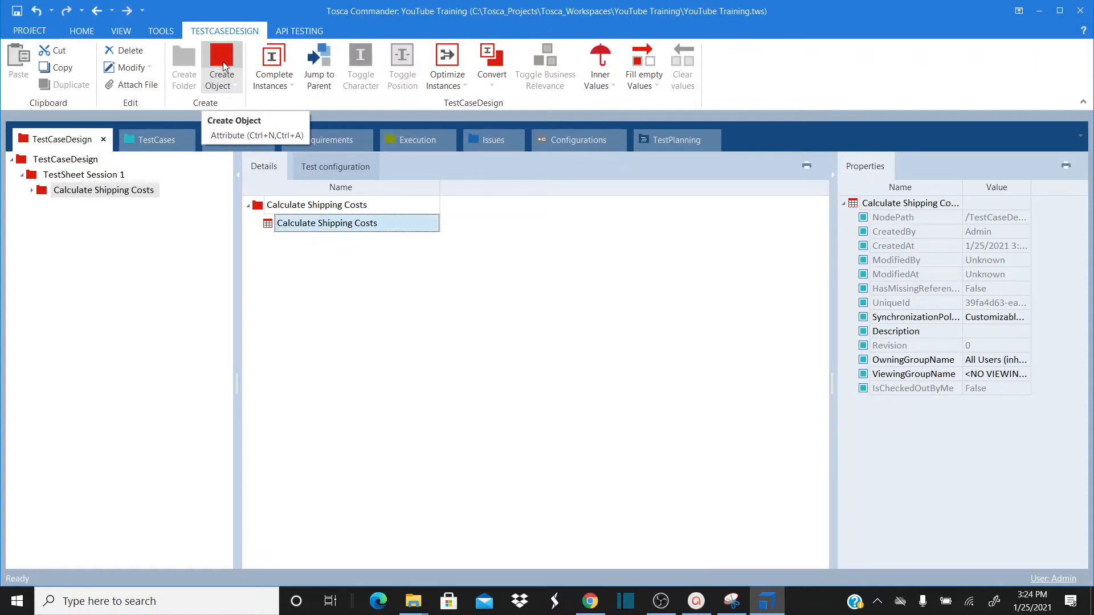
{"action": "right_click", "coordinate": [270, 227]}
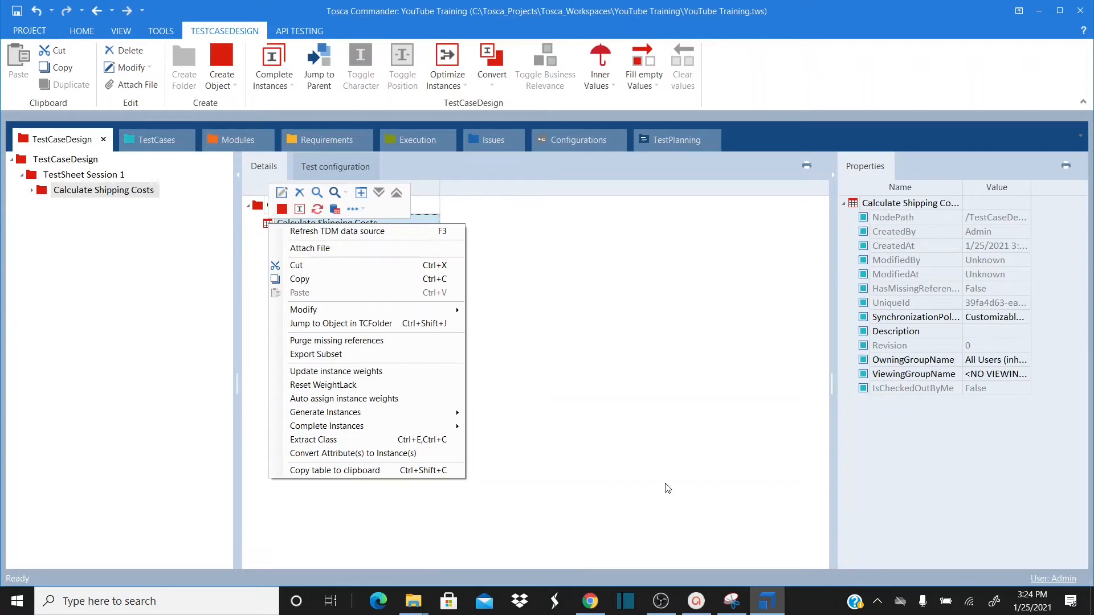
- Check the Attribute slide in ActivePresenter, return to Tosca Commander and add an attribute named "Administration" to the Calculate Shipping Costs TestSheet
{"action": "left_click", "coordinate": [697, 608]}
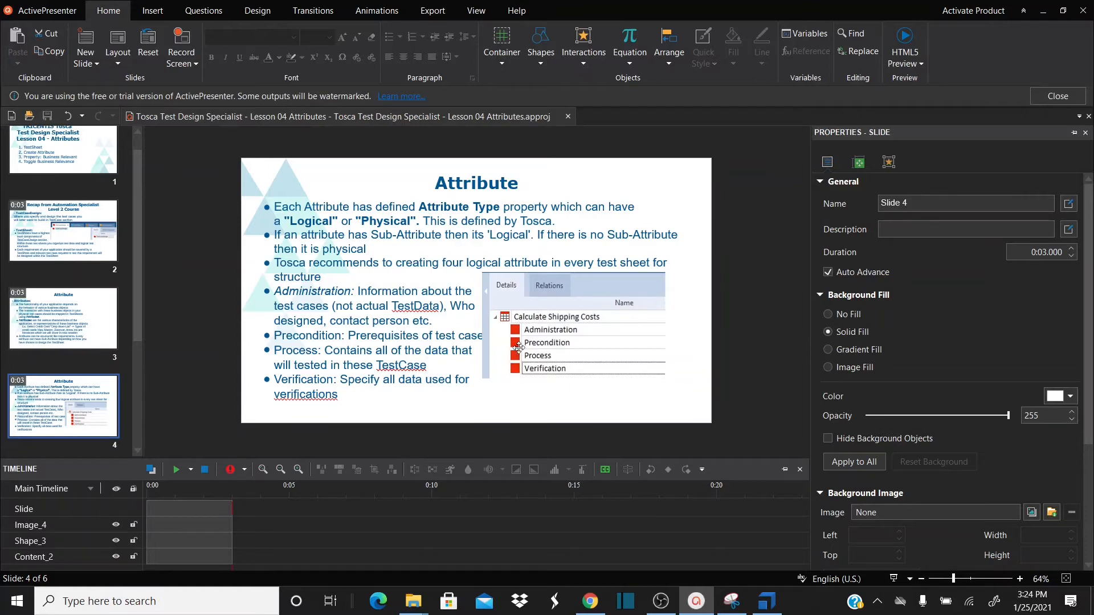
{"action": "key", "text": "alt+Tab"}
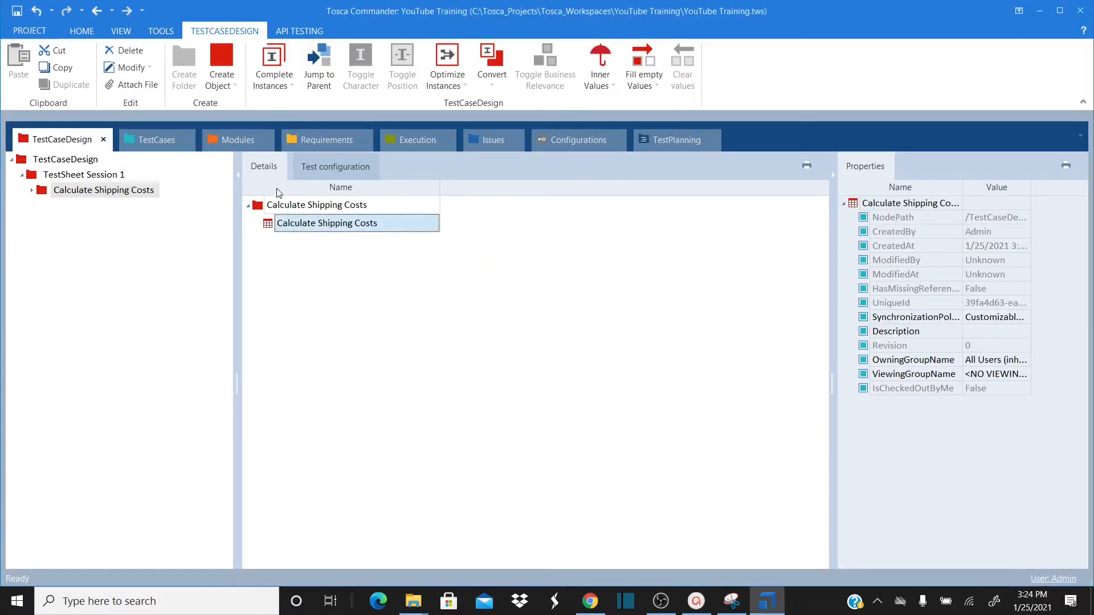
{"action": "right_click", "coordinate": [274, 223]}
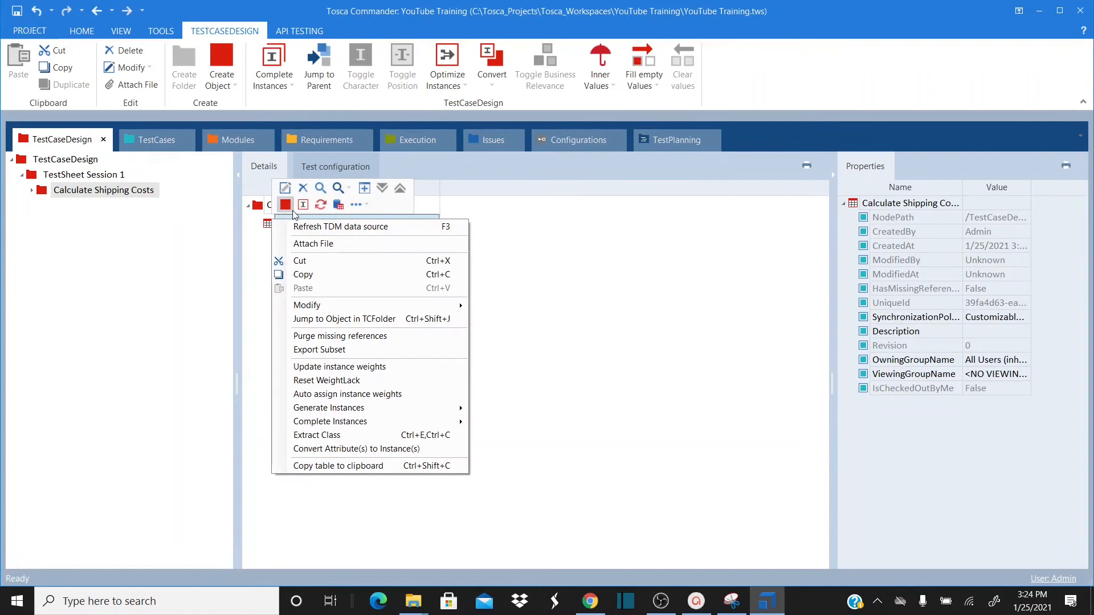
{"action": "left_click", "coordinate": [286, 203]}
{"action": "type", "text": "Ad"}
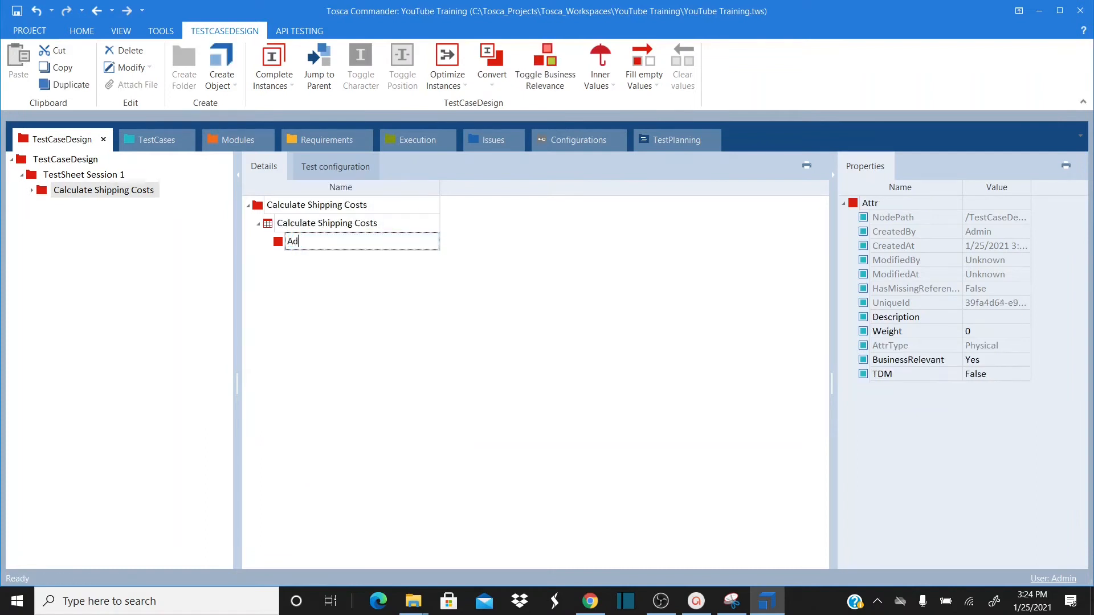
{"action": "type", "text": "ministration"}
{"action": "key", "text": "Return"}
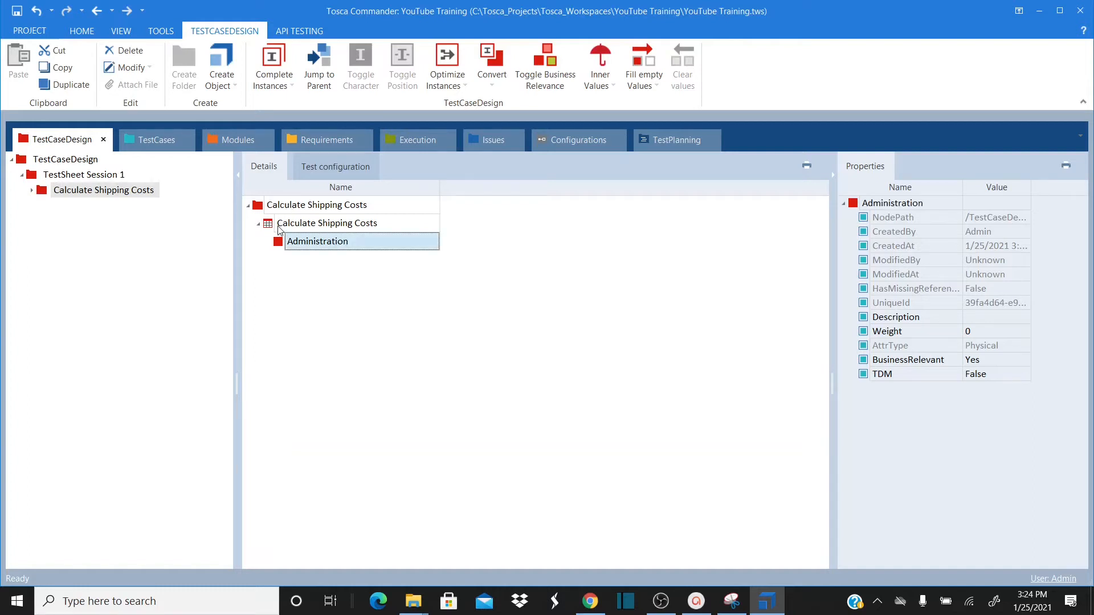
- Add an attribute named "Process" directly under the Calculate Shipping Costs TestSheet
{"action": "left_click", "coordinate": [280, 228]}
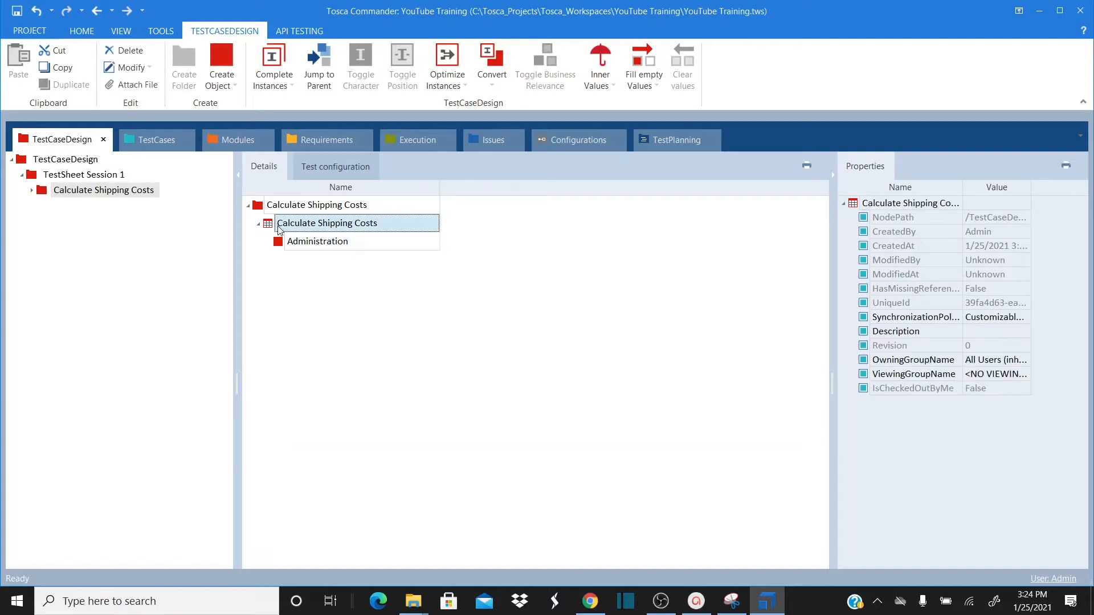
{"action": "left_click", "coordinate": [226, 70]}
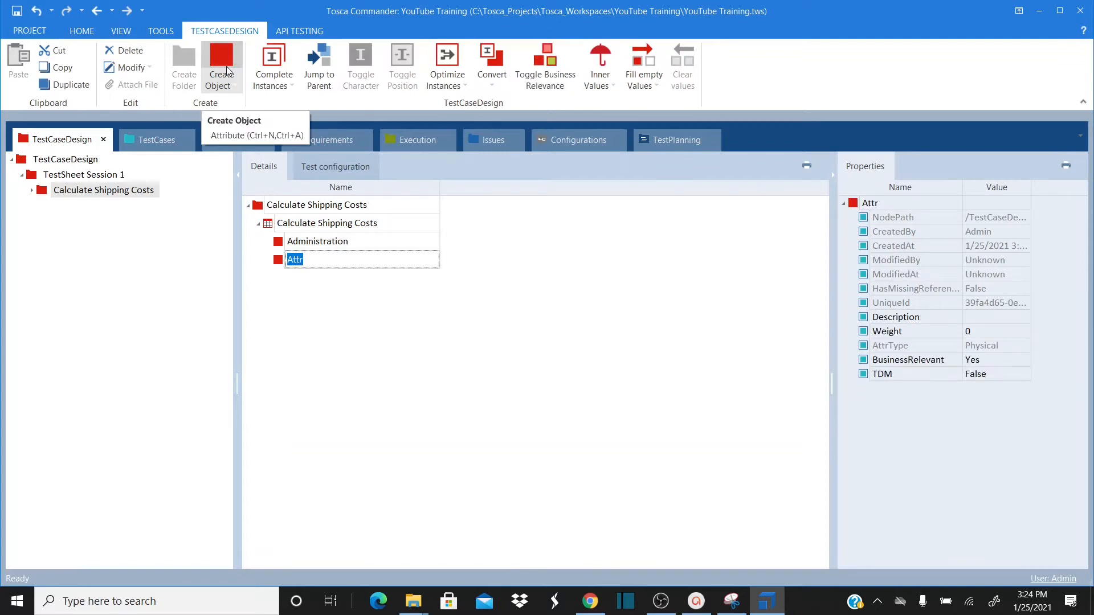
{"action": "type", "text": "Process"}
{"action": "key", "text": "Return"}
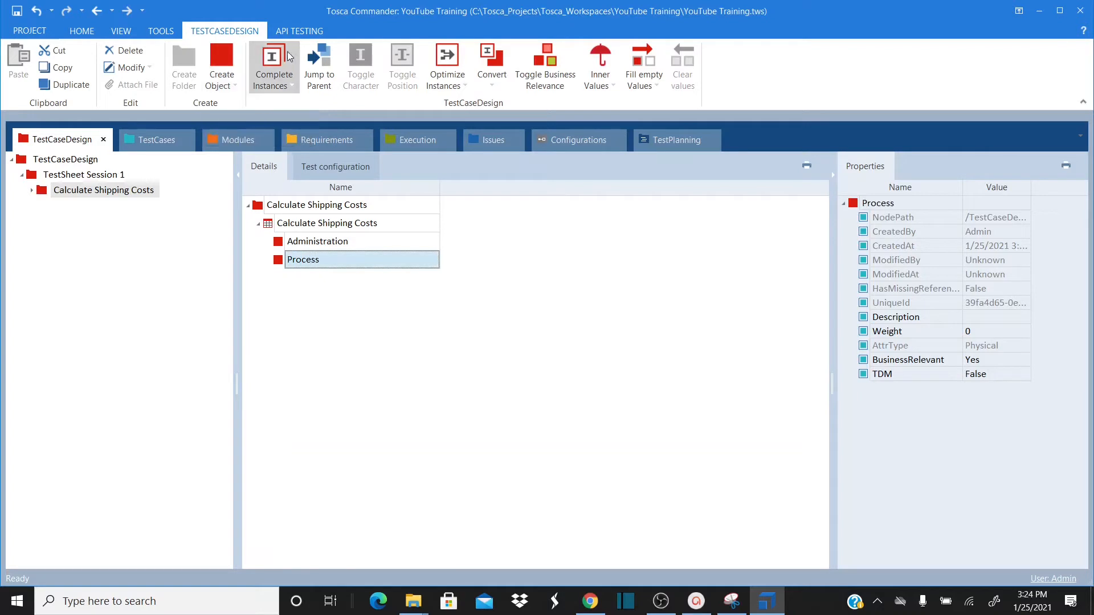
{"action": "left_click", "coordinate": [230, 57]}
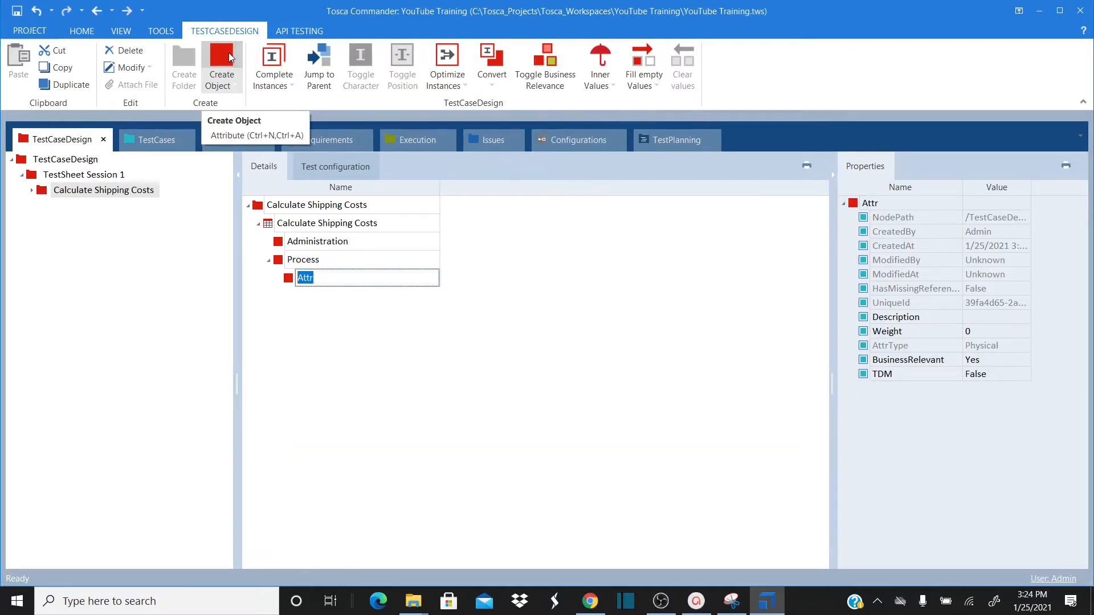
{"action": "type", "text": "Pre"}
{"action": "key", "text": "Escape"}
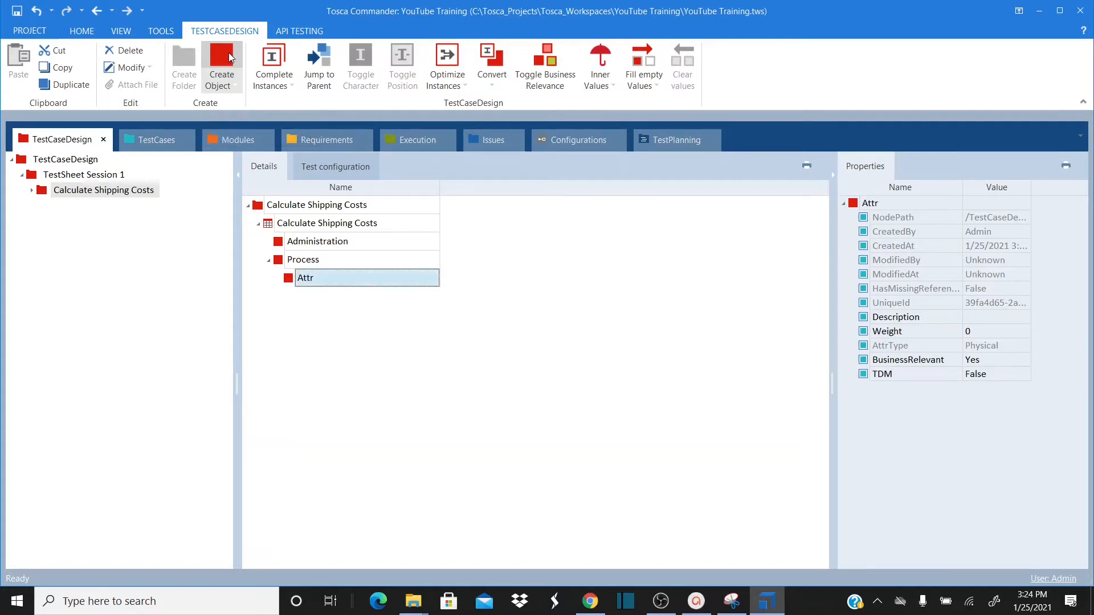
{"action": "key", "text": "Delete"}
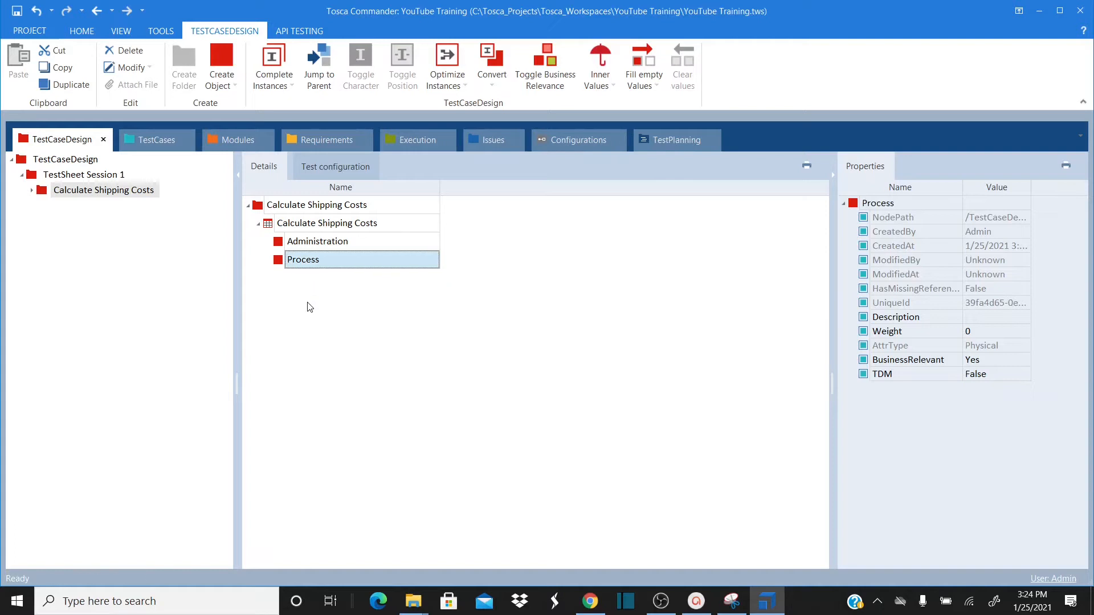
- Add an attribute named "Precondition" to the Calculate Shipping Costs TestSheet and move it above Process
{"action": "left_click", "coordinate": [270, 228]}
{"action": "left_click", "coordinate": [225, 59]}
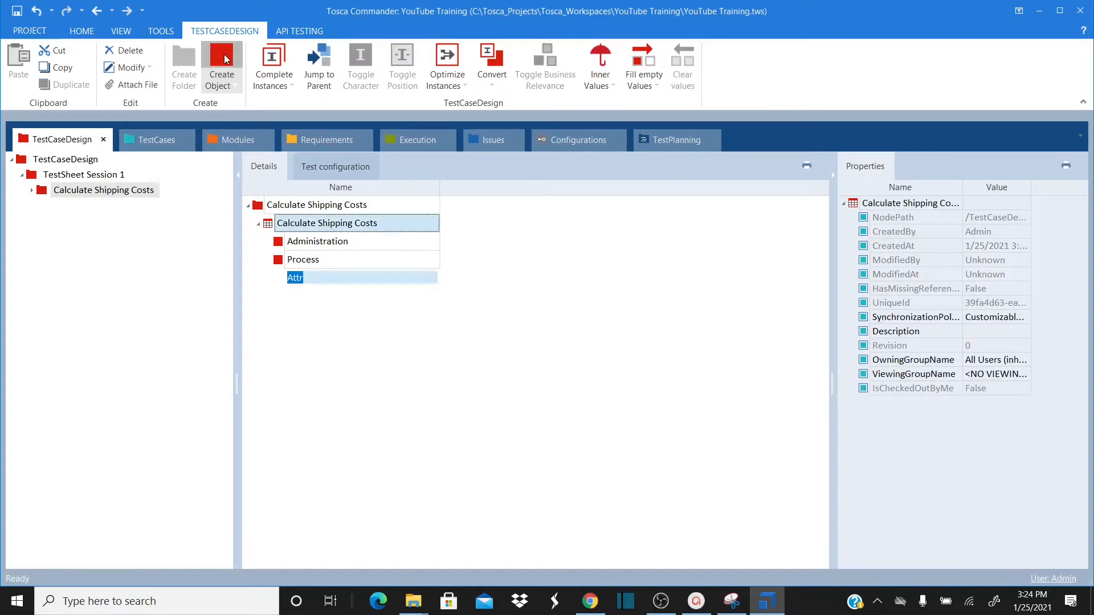
{"action": "type", "text": "Pre"}
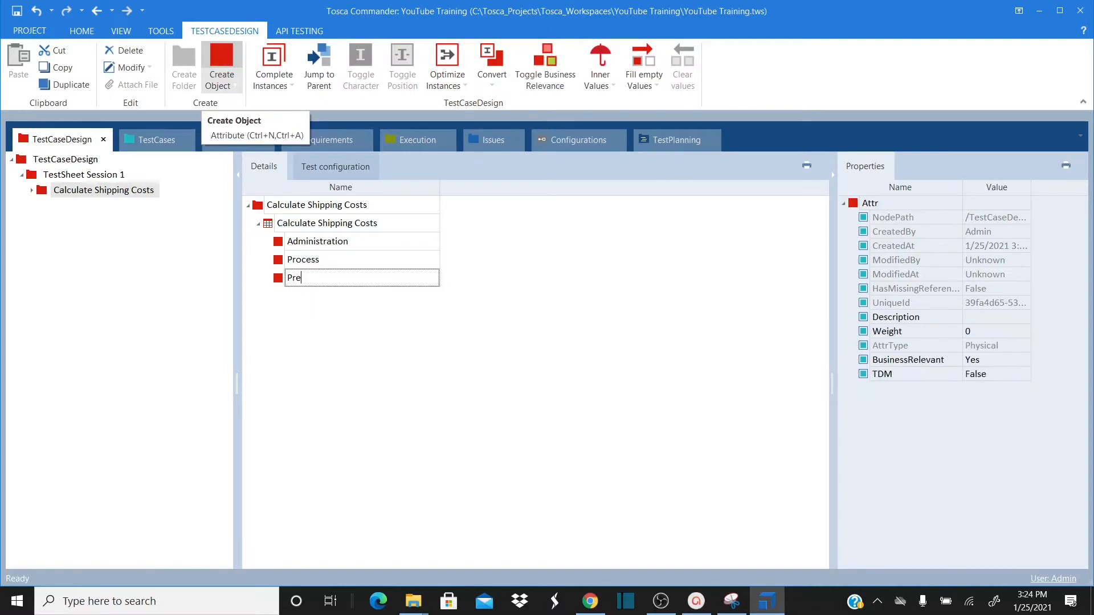
{"action": "type", "text": "condition"}
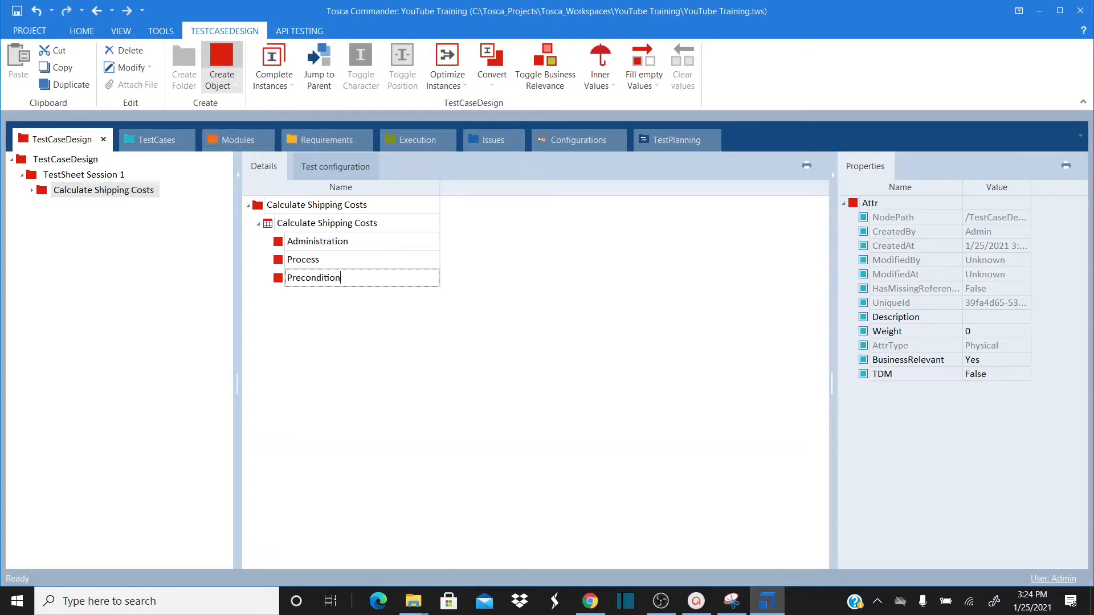
{"action": "key", "text": "Return"}
{"action": "left_click_drag", "start_coordinate": [283, 279], "coordinate": [280, 260]}
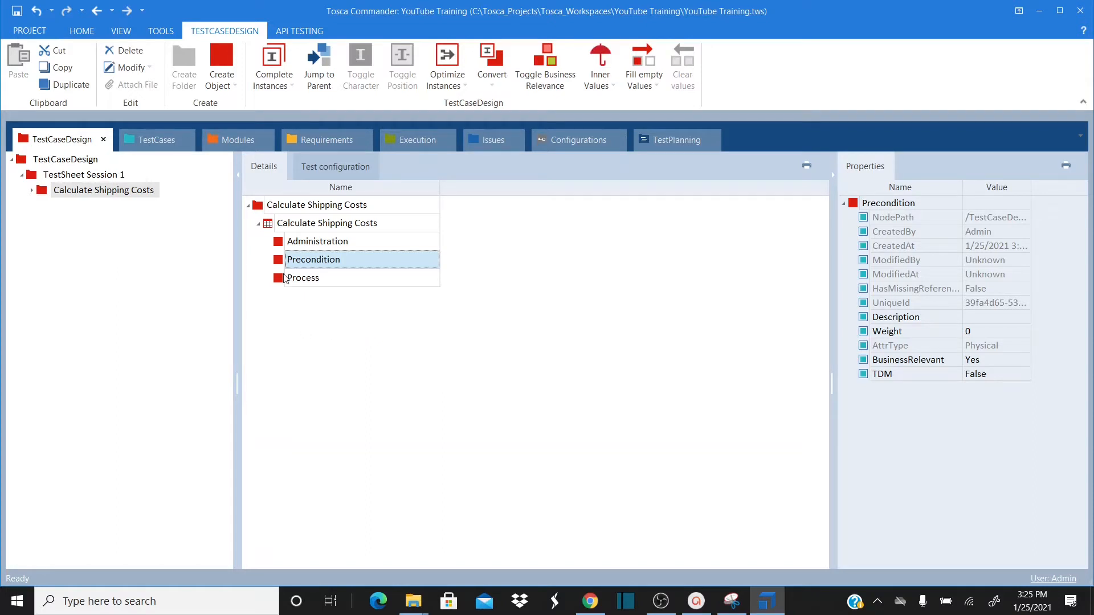
- Add an attribute named "Verification" directly under the Calculate Shipping Costs TestSheet
{"action": "left_click", "coordinate": [274, 226]}
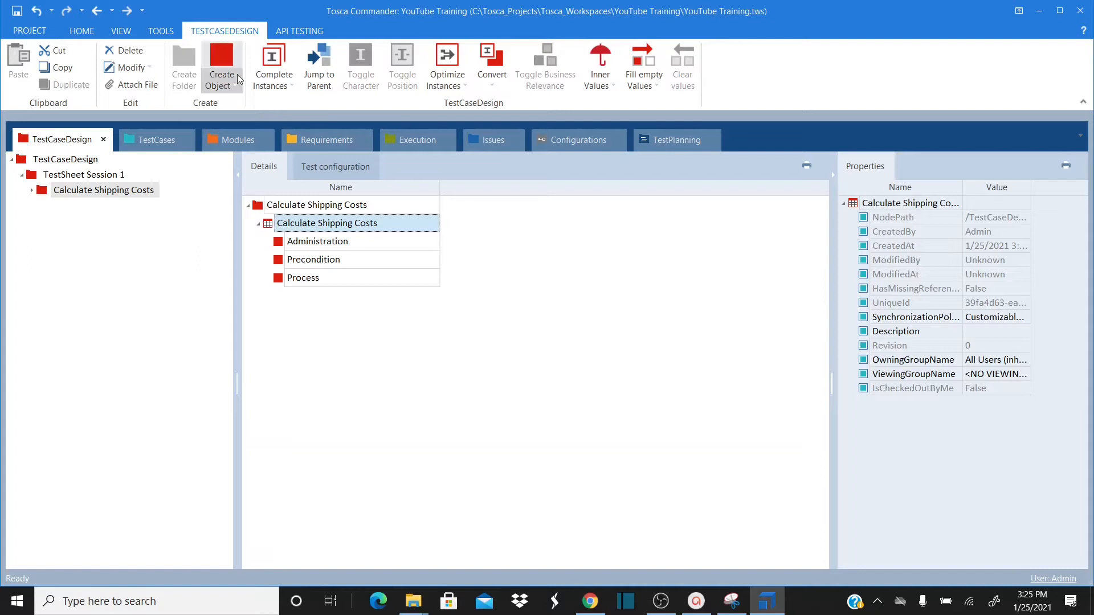
{"action": "left_click", "coordinate": [222, 62]}
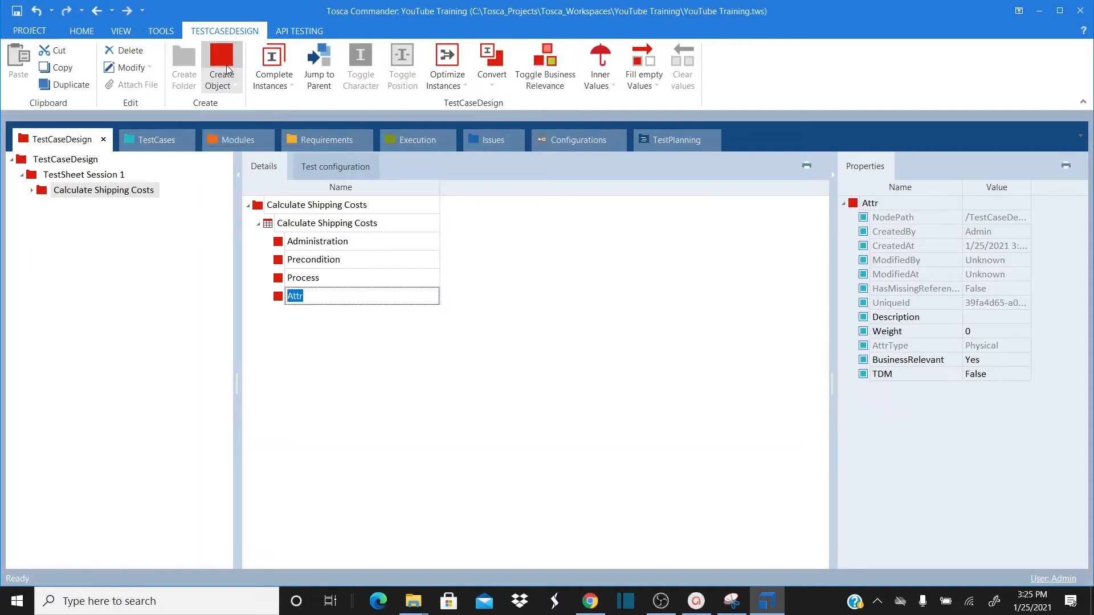
{"action": "type", "text": "Verification"}
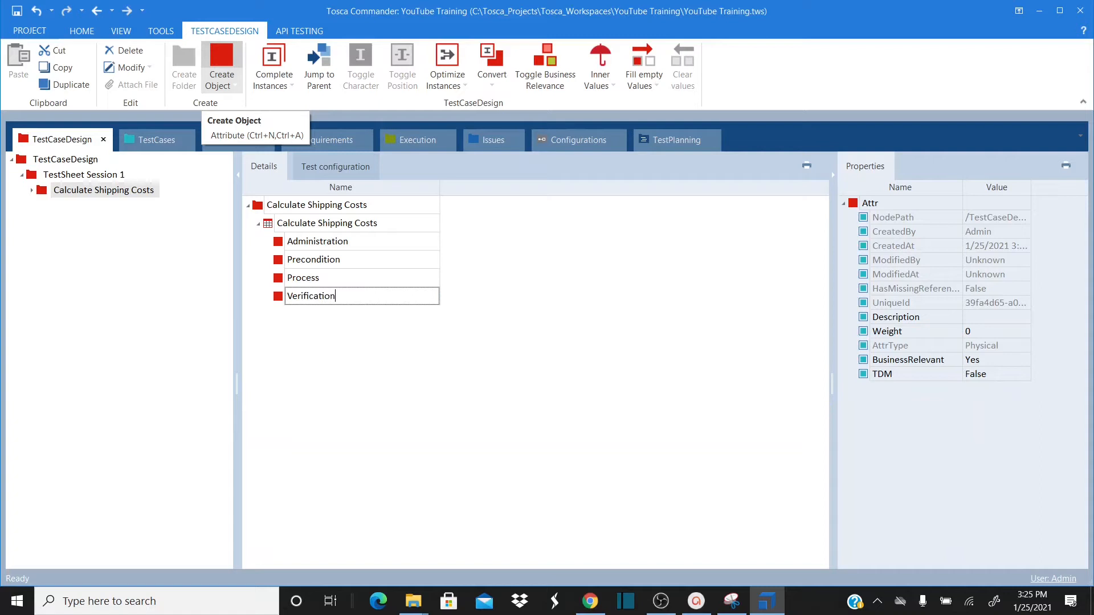
{"action": "key", "text": "Return"}
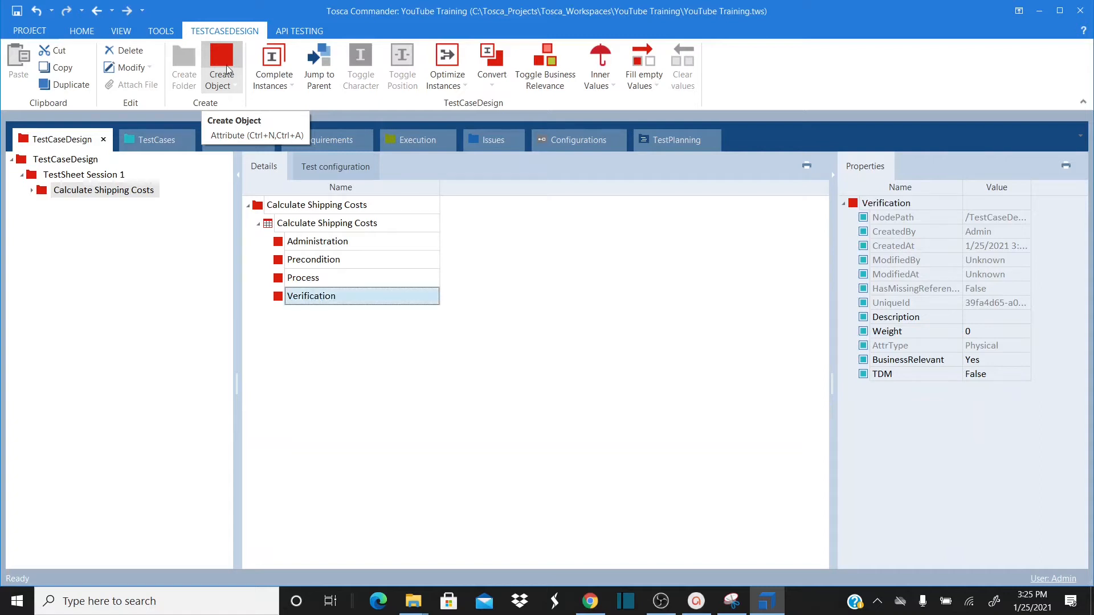
- Examine the AttrType property of the Administration, Precondition and Process attributes
{"action": "left_click", "coordinate": [285, 246]}
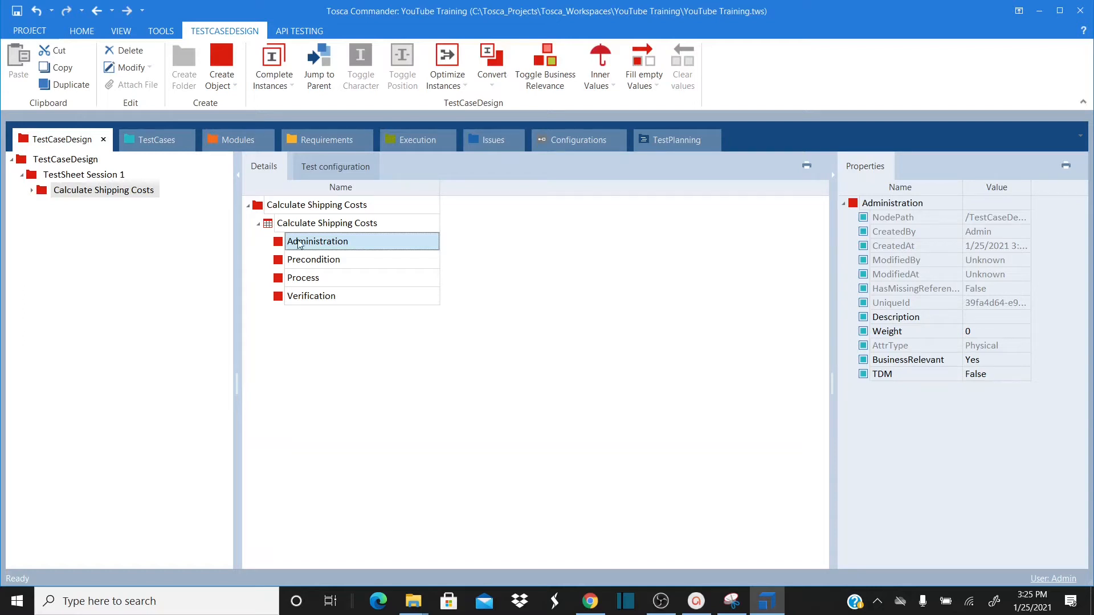
{"action": "left_click", "coordinate": [988, 347]}
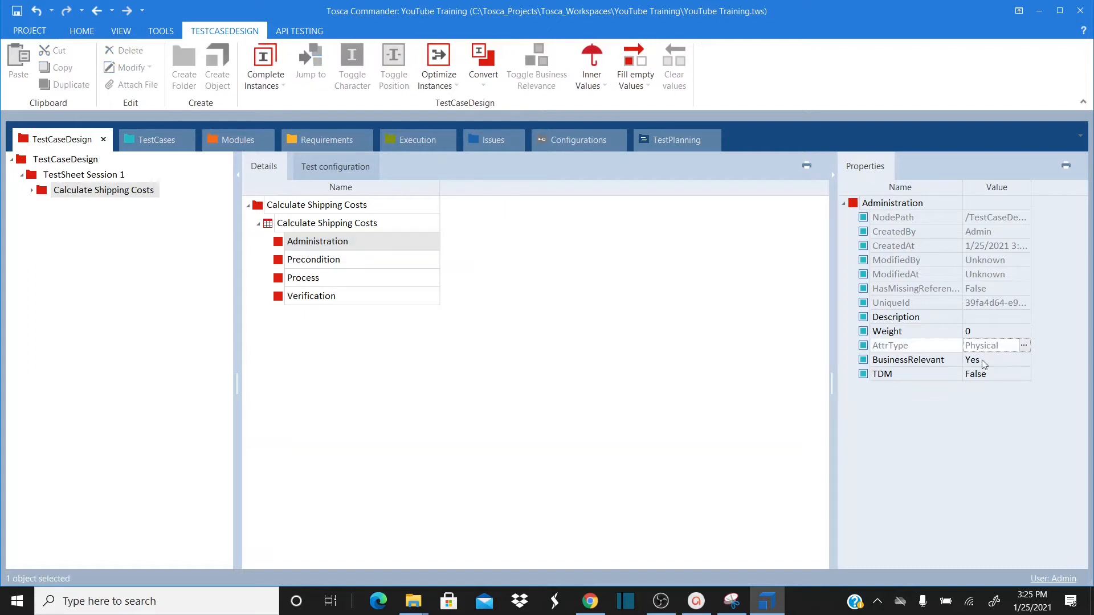
{"action": "left_click", "coordinate": [1024, 344]}
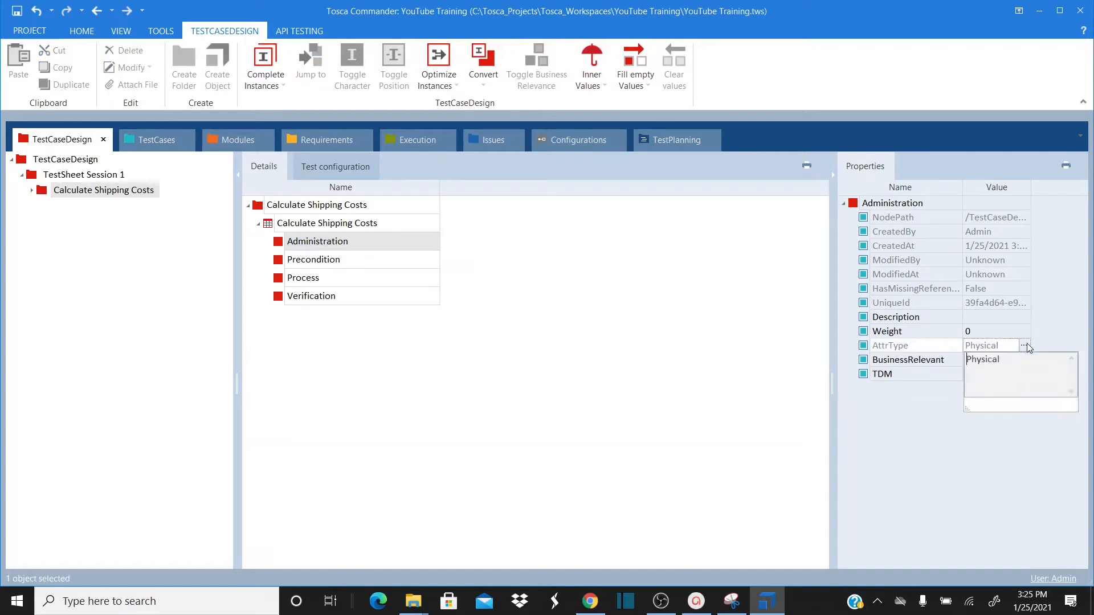
{"action": "left_click", "coordinate": [1086, 342]}
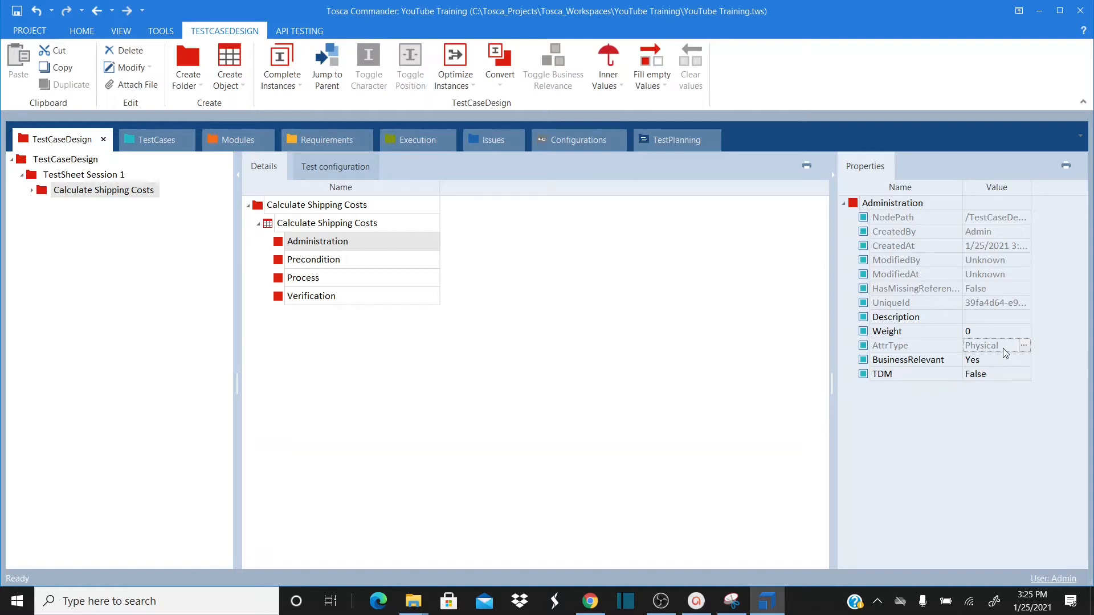
{"action": "left_click", "coordinate": [308, 261]}
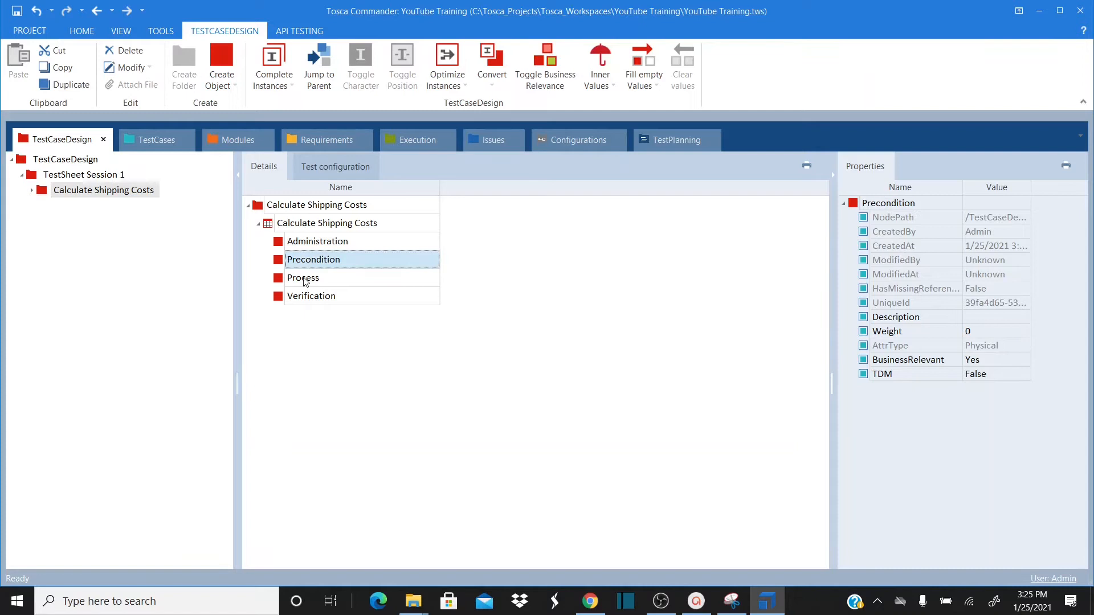
{"action": "left_click", "coordinate": [307, 280]}
- Add a sub-attribute named "Test" under the Administration attribute
{"action": "left_click", "coordinate": [300, 249]}
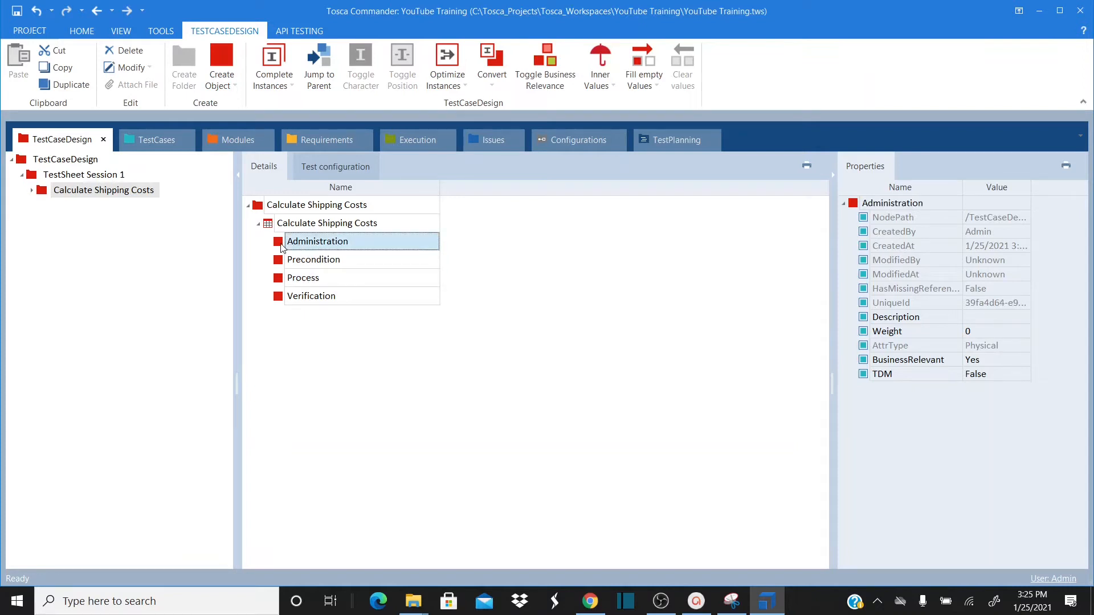
{"action": "right_click", "coordinate": [281, 247]}
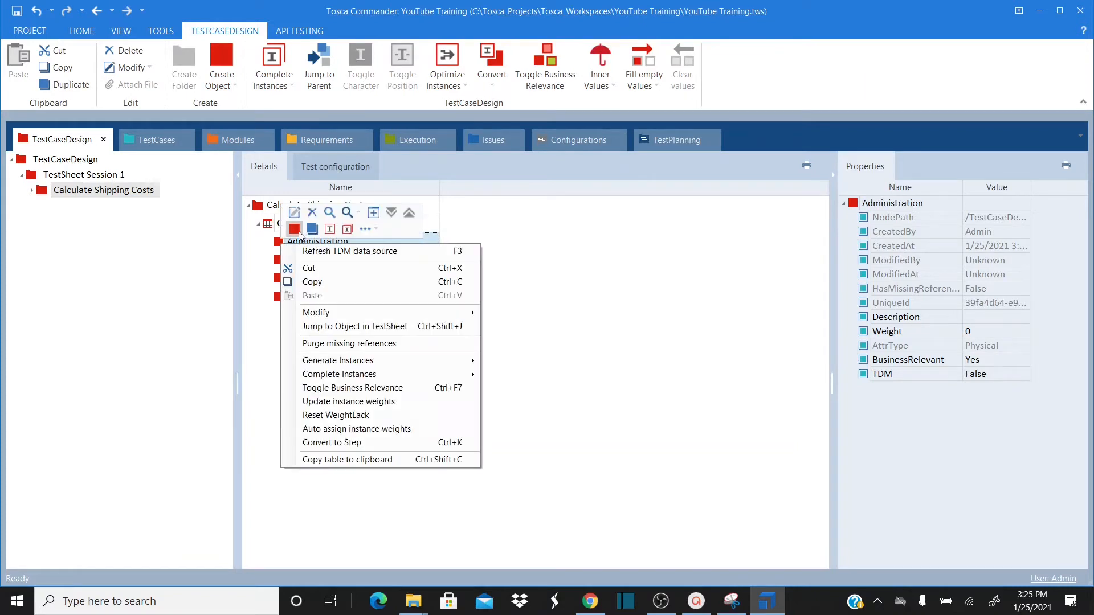
{"action": "left_click", "coordinate": [300, 235]}
{"action": "type", "text": "Test"}
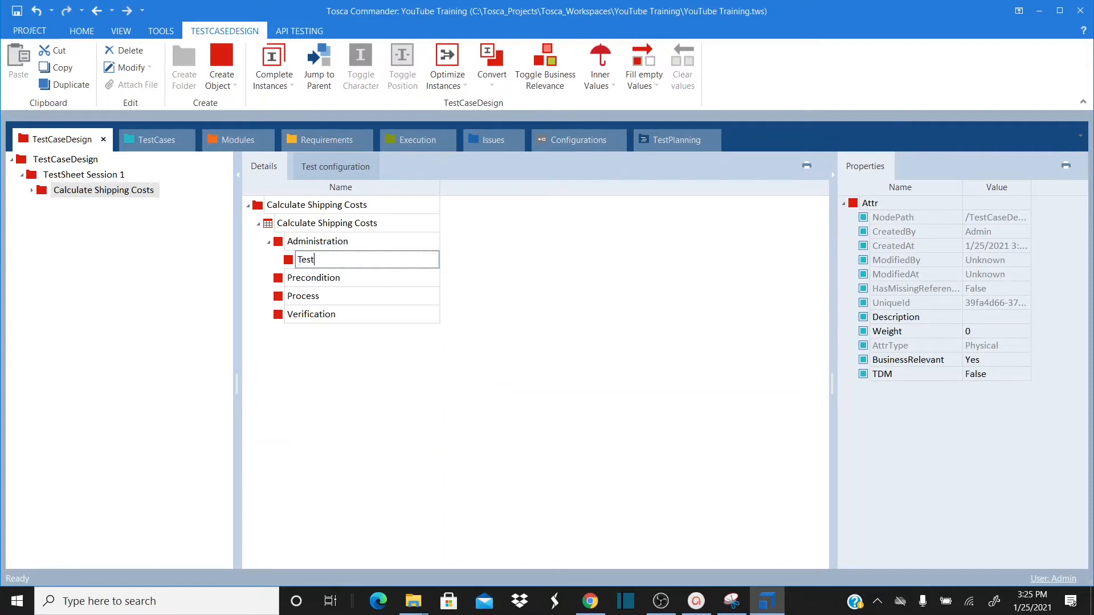
{"action": "key", "text": "Return"}
- Compare the AttrType property of Administration with that of its Test sub-attribute, and delete the Test sub-attribute
{"action": "left_click", "coordinate": [329, 246]}
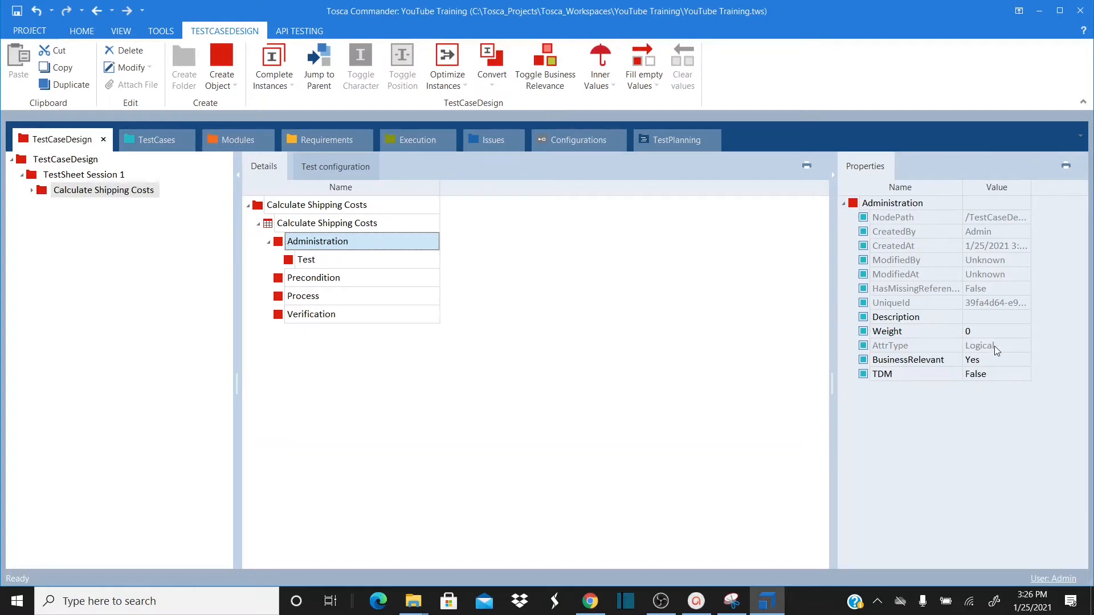
{"action": "left_click", "coordinate": [306, 261]}
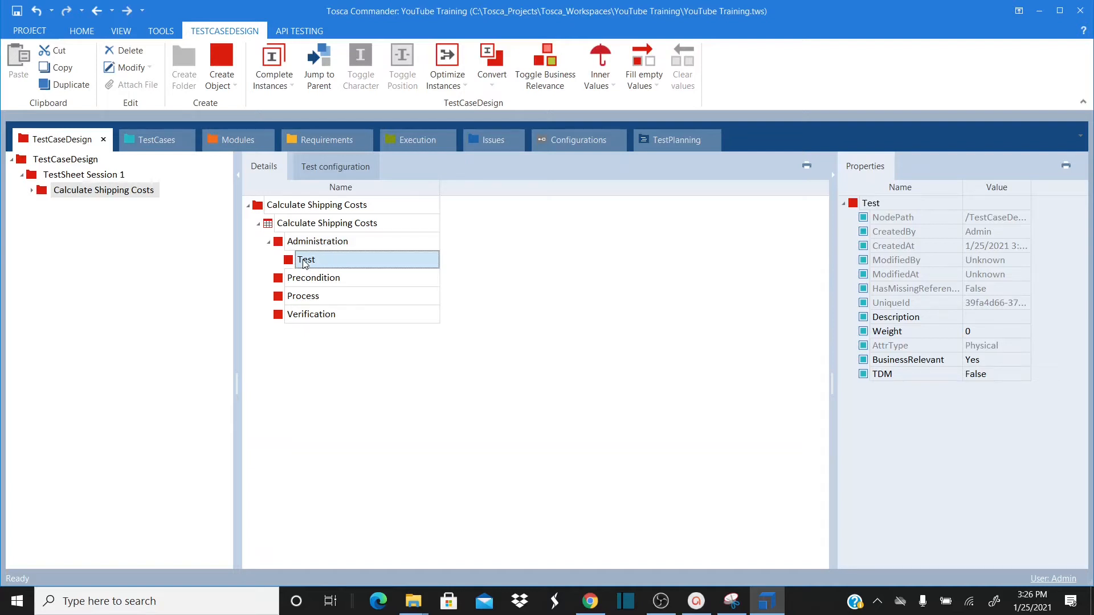
{"action": "left_click", "coordinate": [308, 248]}
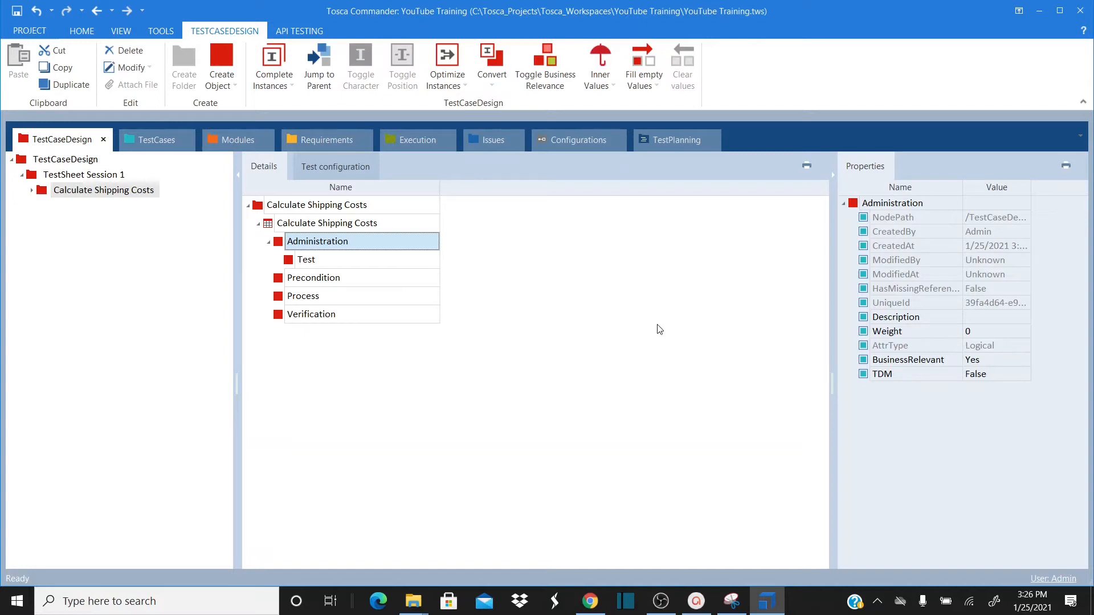
{"action": "left_click", "coordinate": [312, 262]}
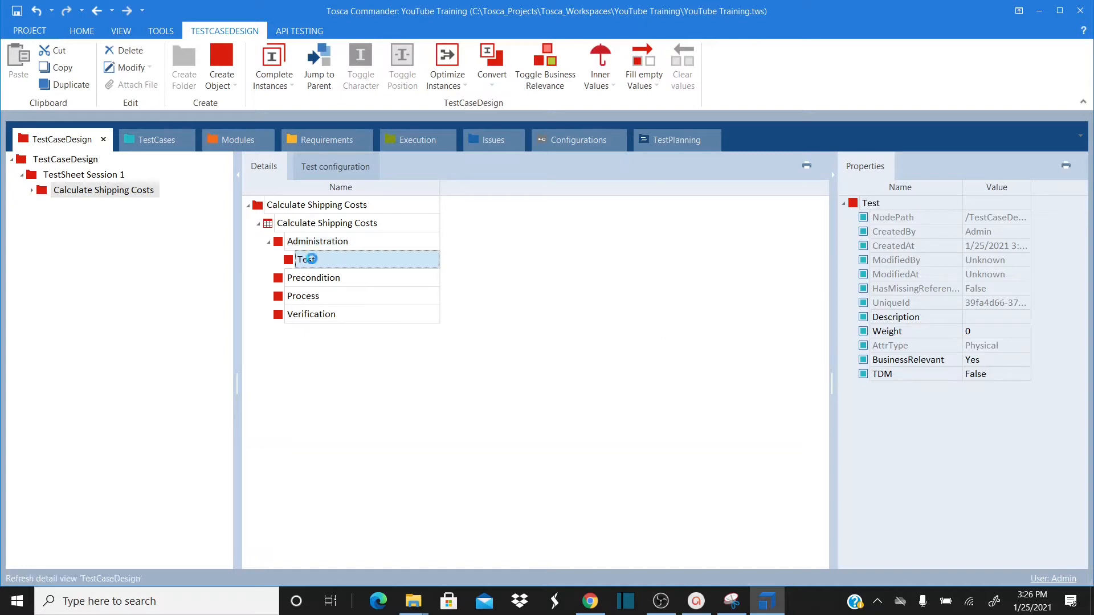
{"action": "key", "text": "Delete"}
- Switch between ActivePresenter and Tosca Commander to compare slide 4's Attribute Type explanation with the Administration attribute's properties
{"action": "left_click", "coordinate": [695, 602]}
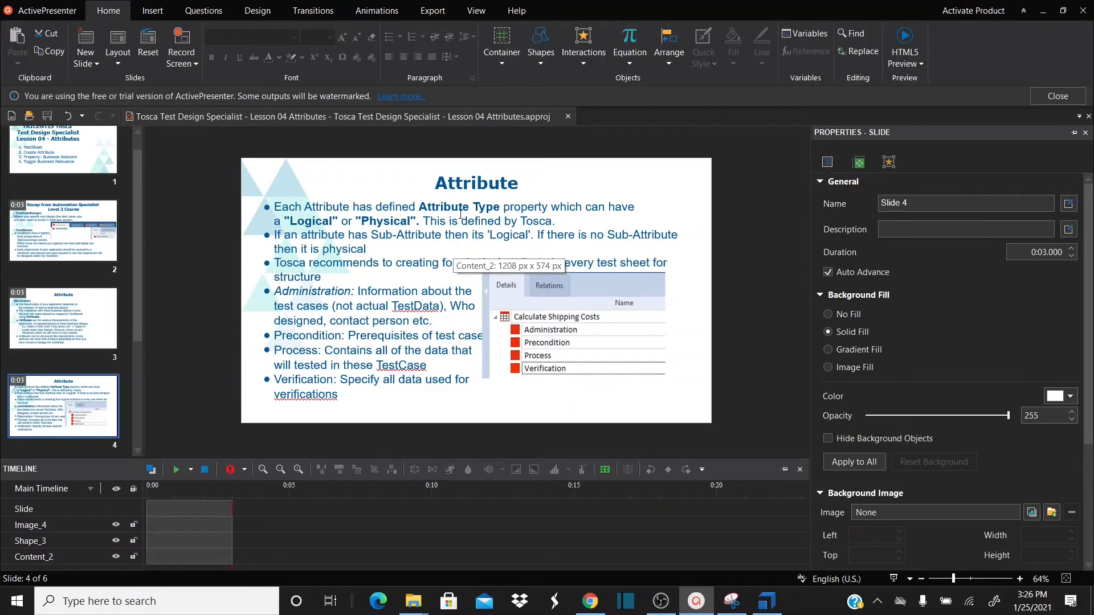
{"action": "key", "text": "alt+Tab"}
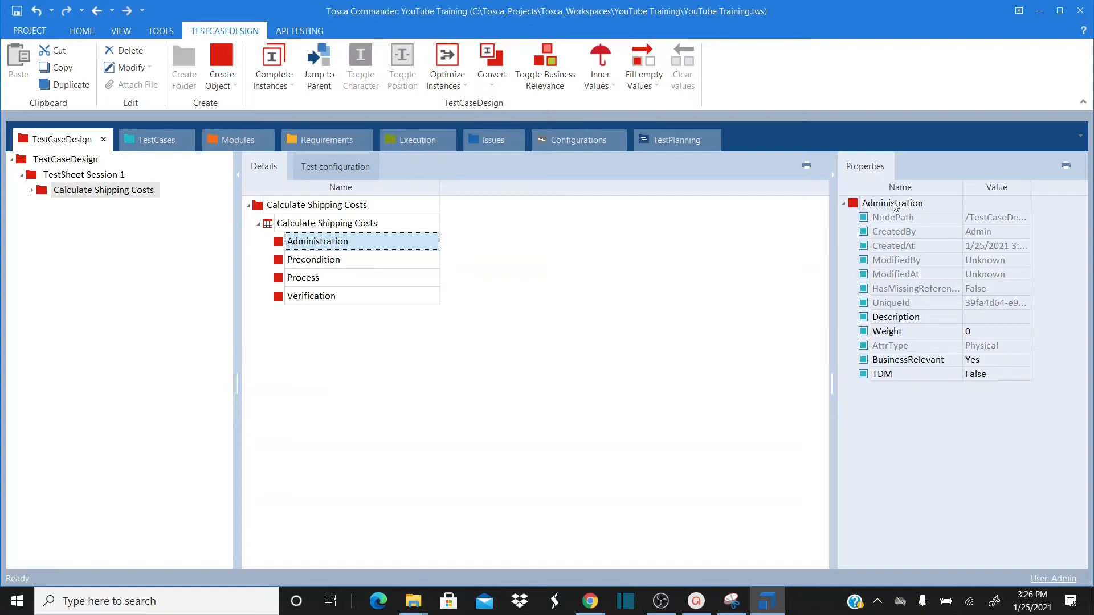
{"action": "key", "text": "alt+Tab"}
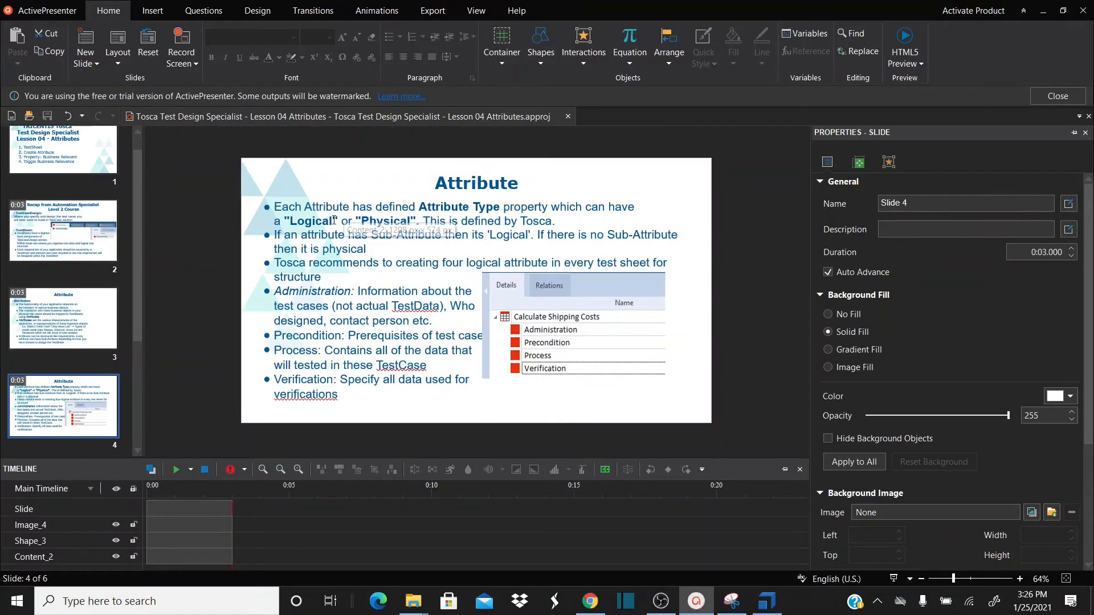
{"action": "key", "text": "alt+Tab"}
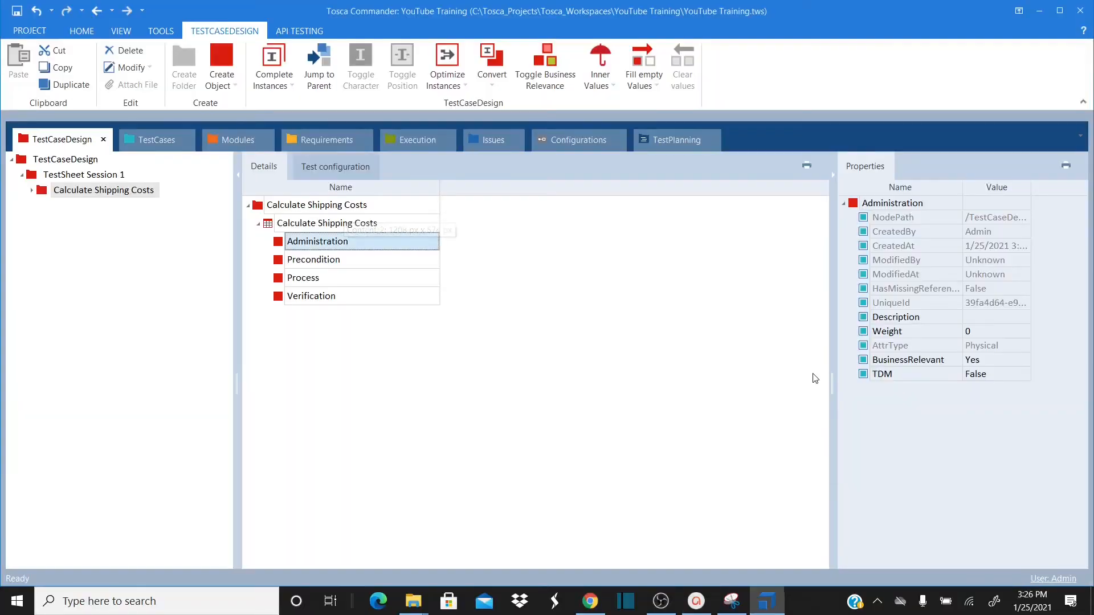
{"action": "left_click", "coordinate": [343, 263]}
{"action": "left_click", "coordinate": [328, 244]}
{"action": "right_click", "coordinate": [281, 245]}
{"action": "key", "text": "Escape"}
- Switch to ActivePresenter to read slide 5 on the BusinessRelevant property, and return to Tosca Commander
{"action": "left_click", "coordinate": [696, 601]}
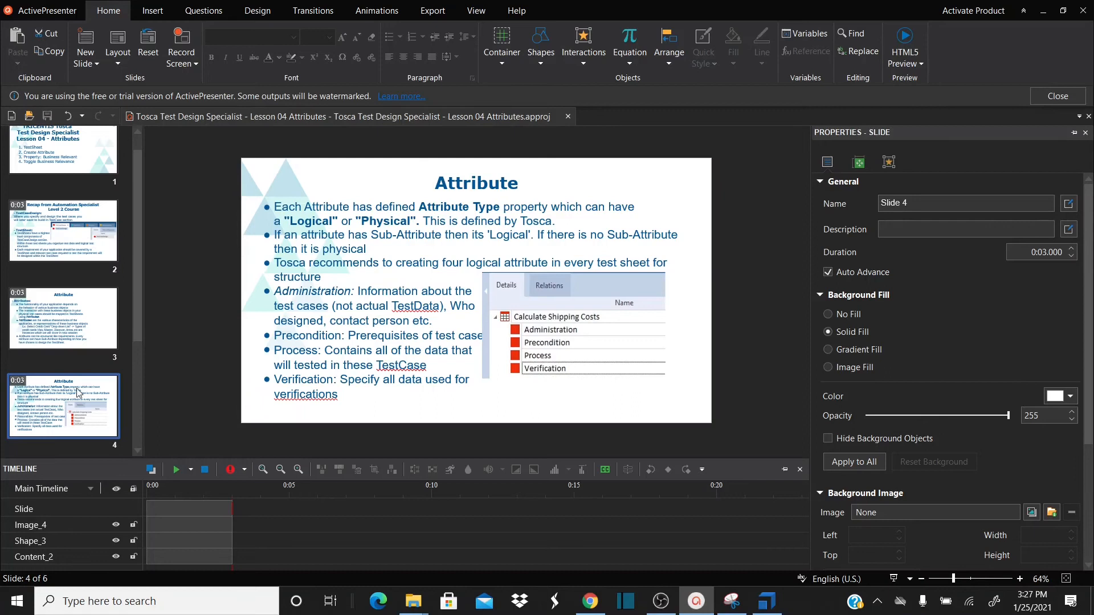
{"action": "key", "text": "Down"}
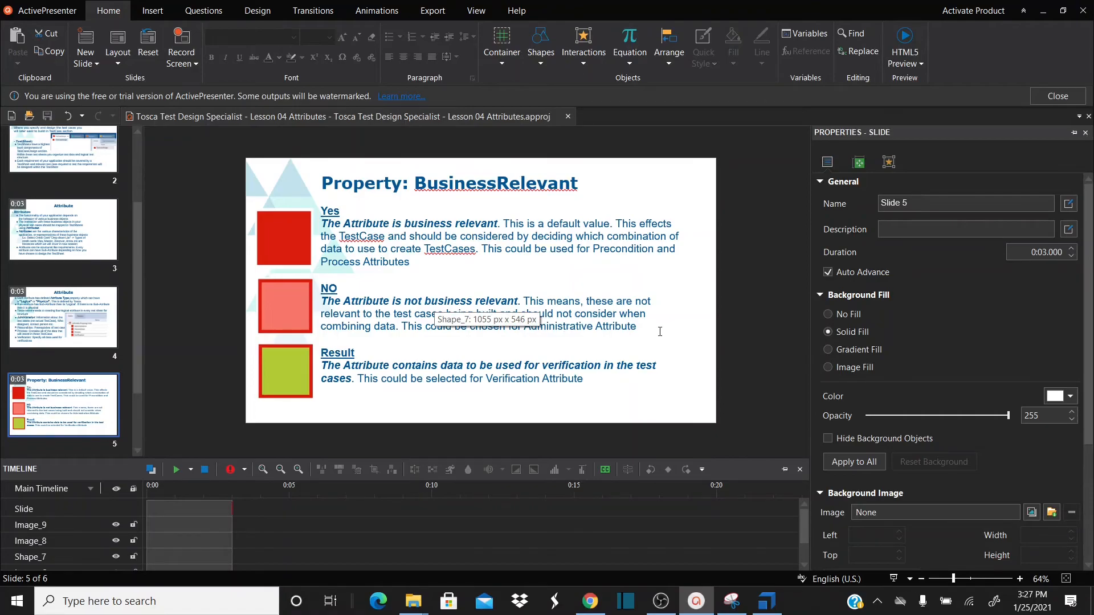
{"action": "key", "text": "alt+Tab"}
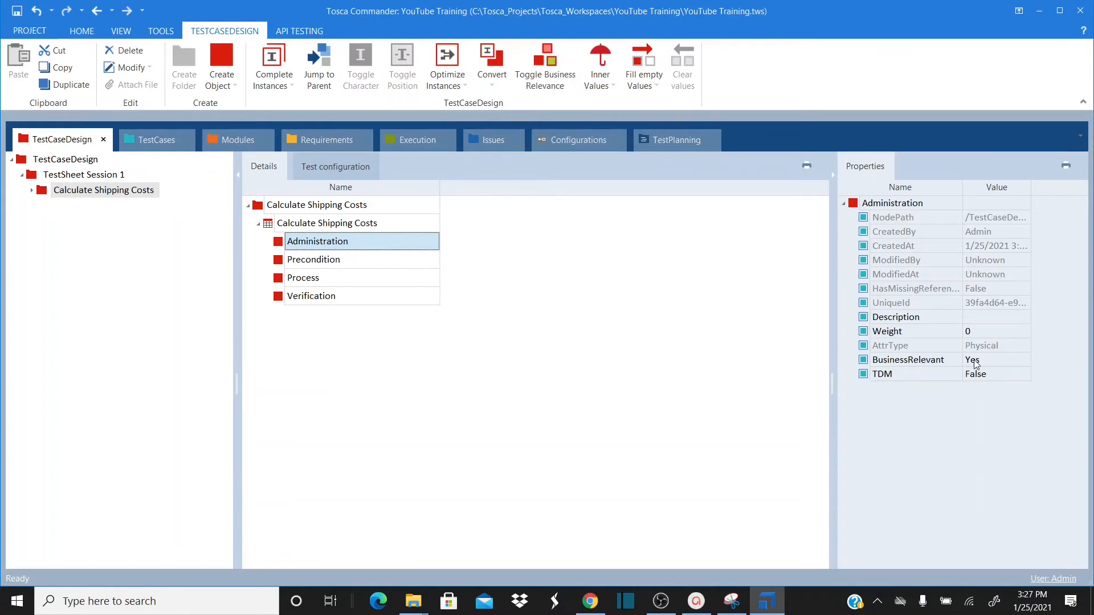
- Examine the values available for the Administration attribute's BusinessRelevant property without changing it
{"action": "left_click", "coordinate": [1005, 360]}
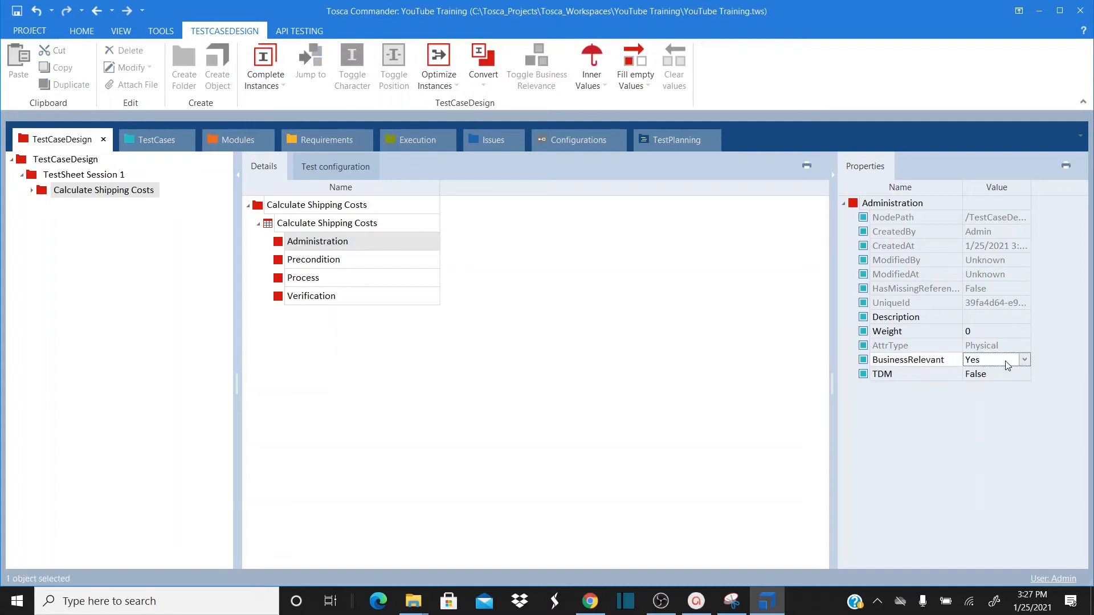
{"action": "left_click", "coordinate": [1023, 360]}
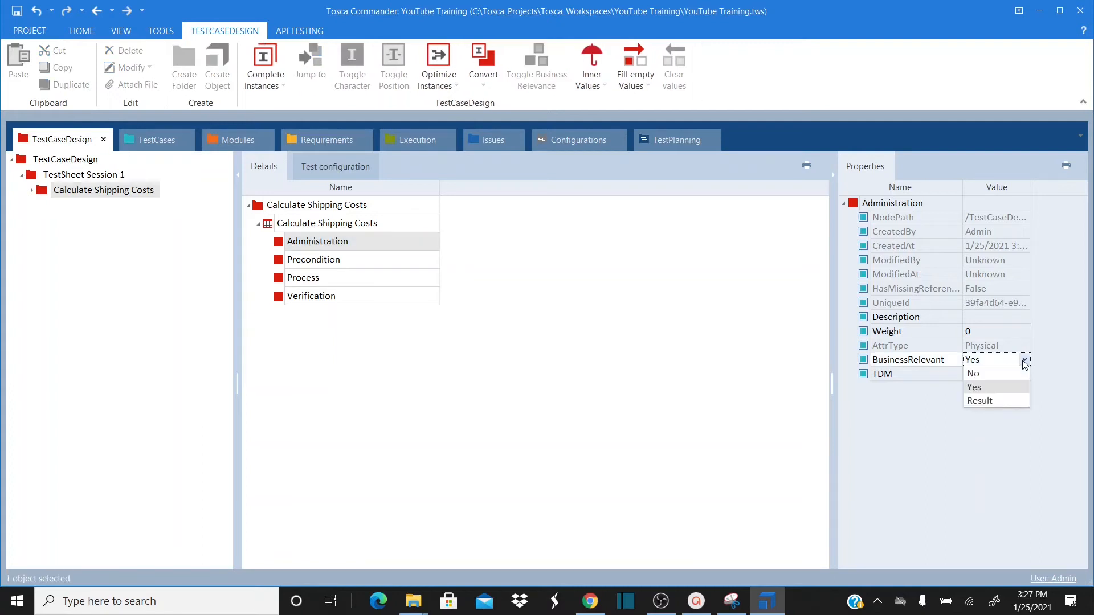
{"action": "left_click", "coordinate": [1053, 354]}
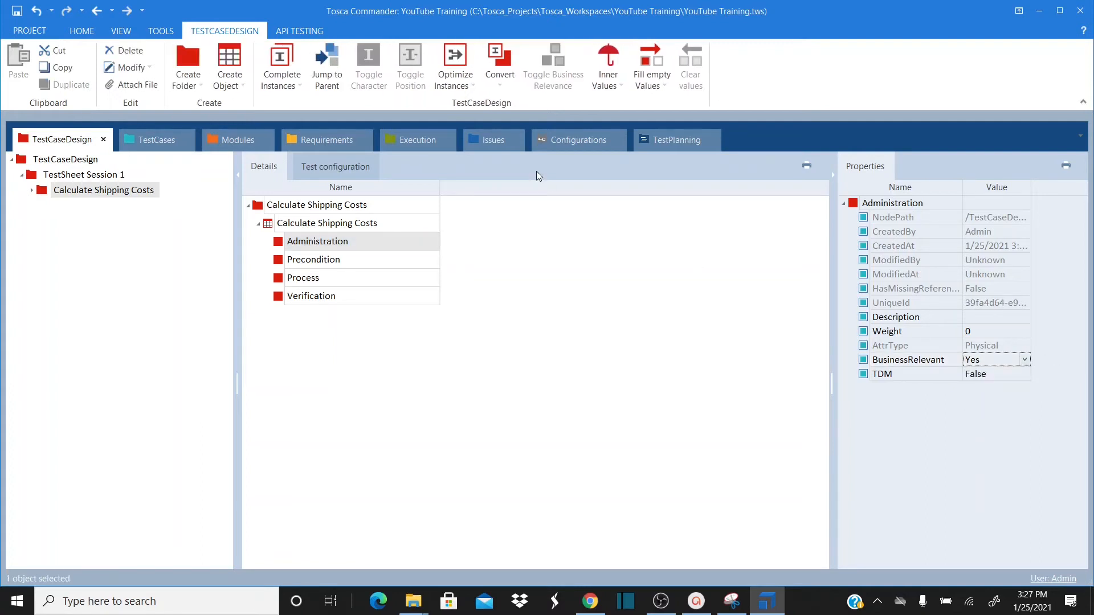
- Toggle the Administration attribute's business relevance through its values and leave it set to No
{"action": "left_click", "coordinate": [311, 247]}
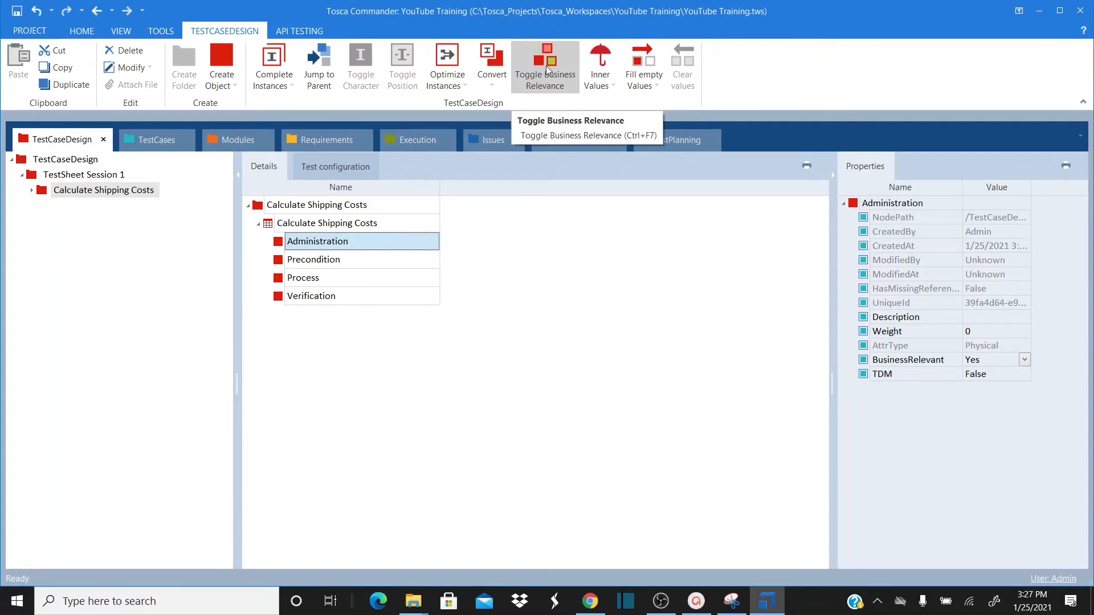
{"action": "left_click", "coordinate": [547, 70]}
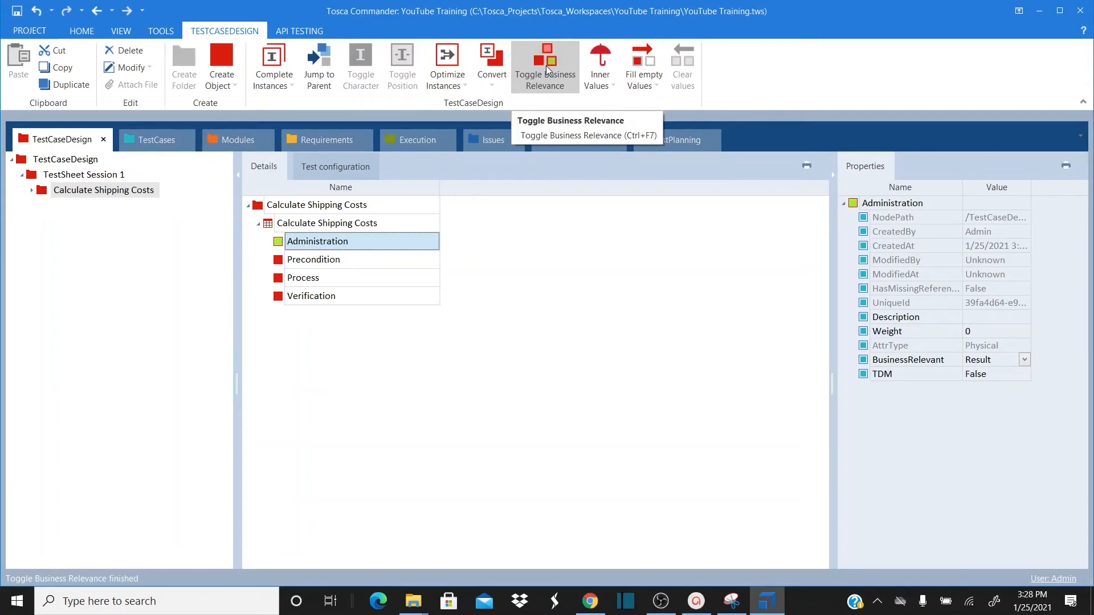
{"action": "left_click", "coordinate": [547, 69]}
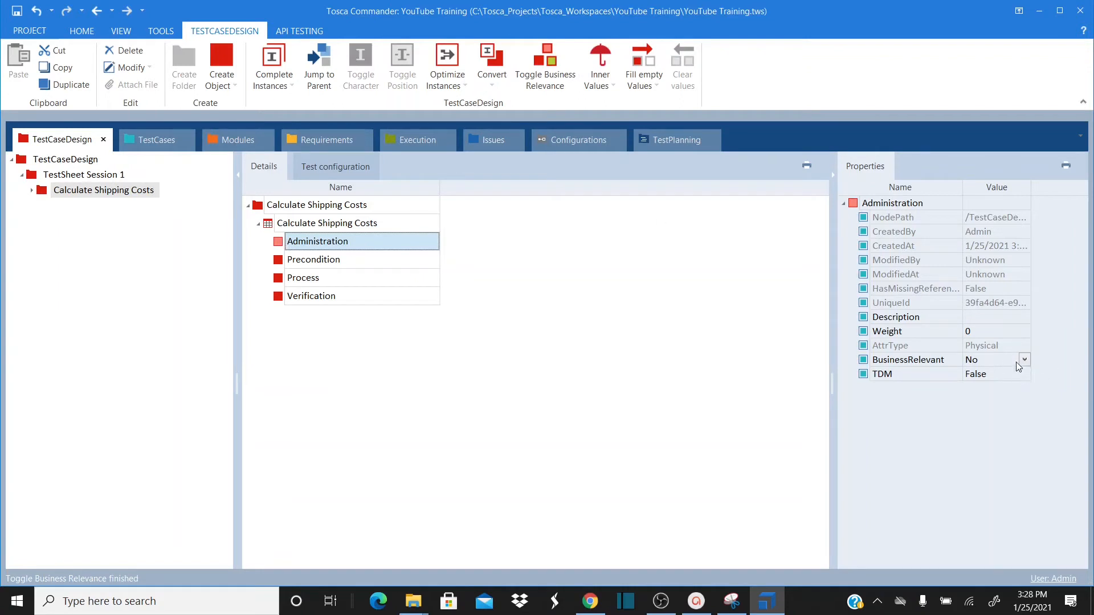
{"action": "left_click", "coordinate": [566, 69]}
{"action": "left_click", "coordinate": [551, 71]}
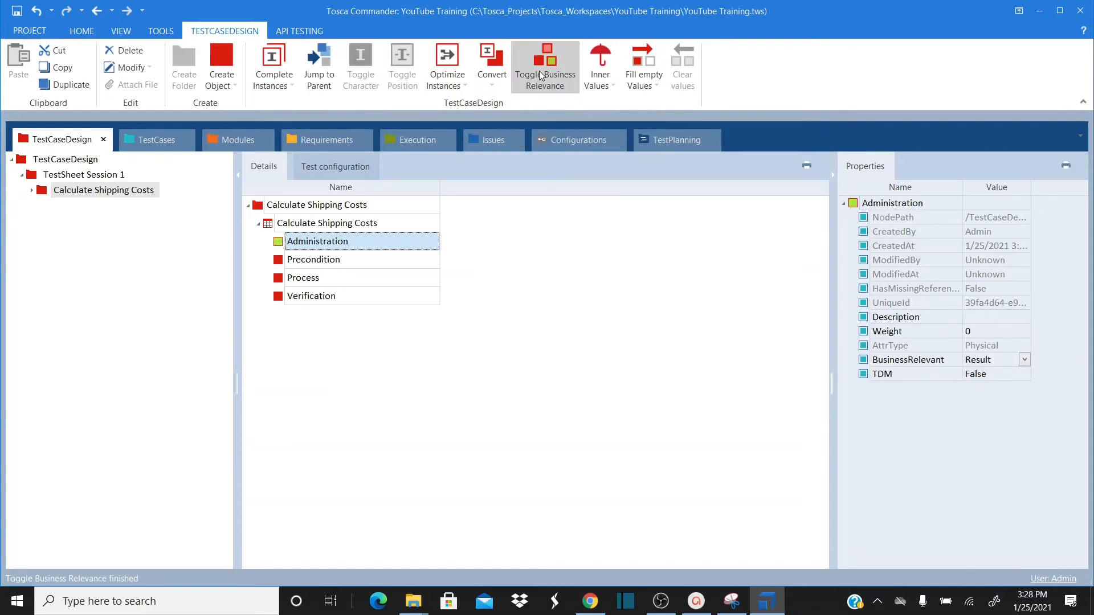
{"action": "left_click", "coordinate": [539, 70]}
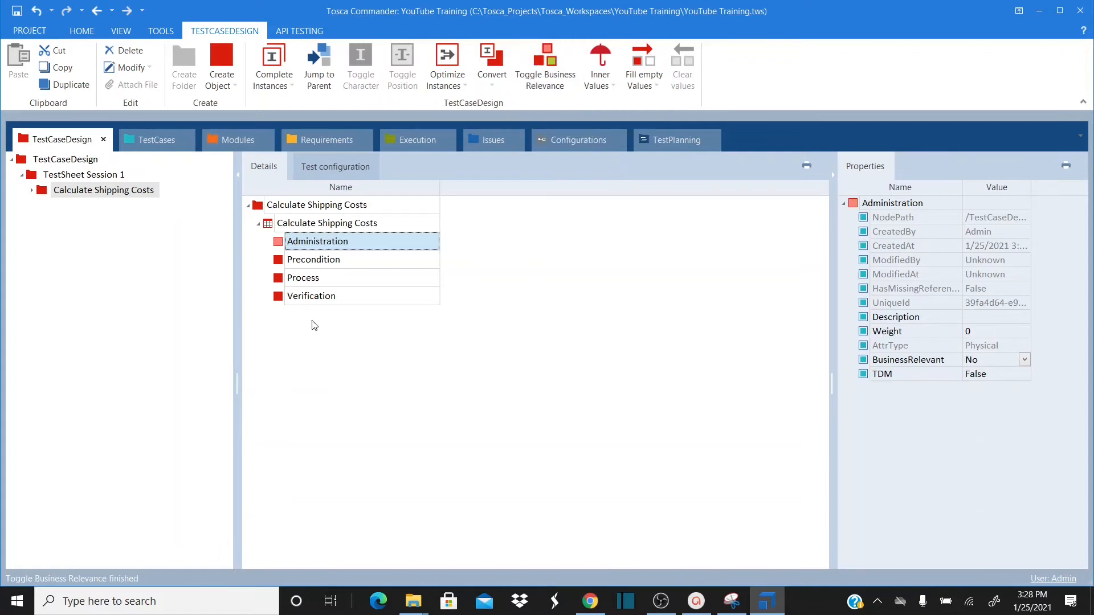
- Check the BusinessRelevant property of Precondition and Process, and toggle the Verification attribute's business relevance to Result
{"action": "left_click", "coordinate": [296, 264]}
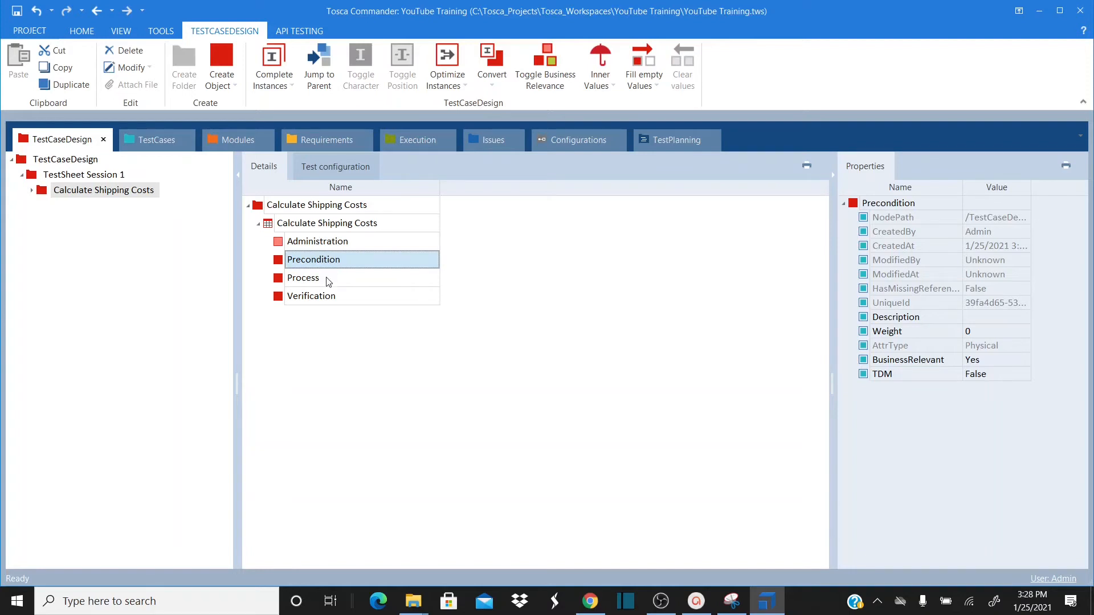
{"action": "left_click", "coordinate": [301, 283]}
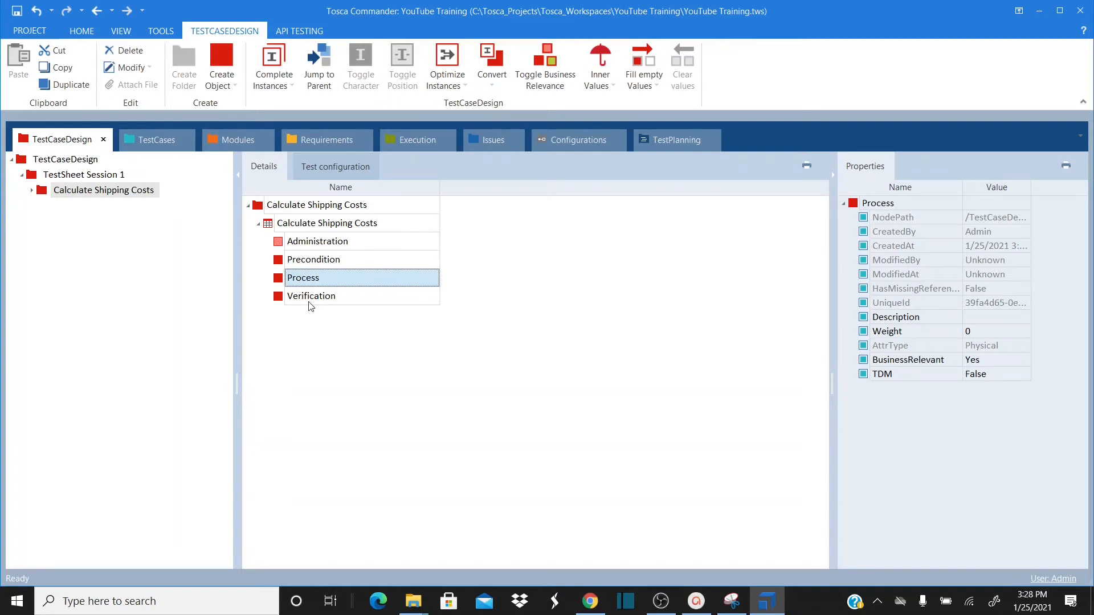
{"action": "left_click", "coordinate": [311, 303]}
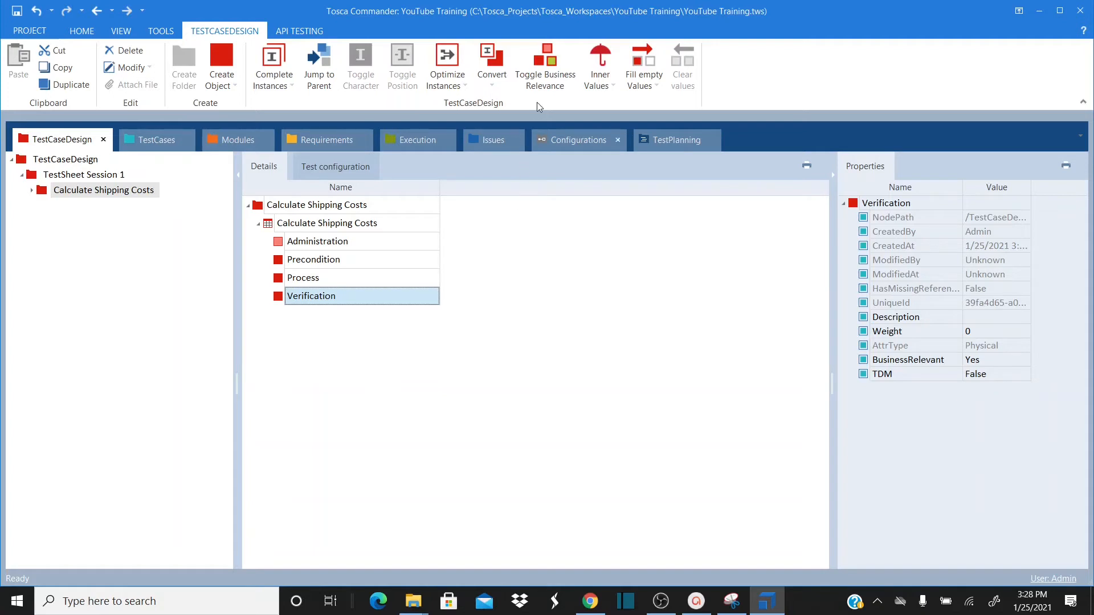
{"action": "left_click", "coordinate": [561, 81]}
- Review the BusinessRelevant property of the Administration, Precondition, Process and Verification attributes
{"action": "left_click", "coordinate": [340, 247]}
{"action": "left_click", "coordinate": [331, 268]}
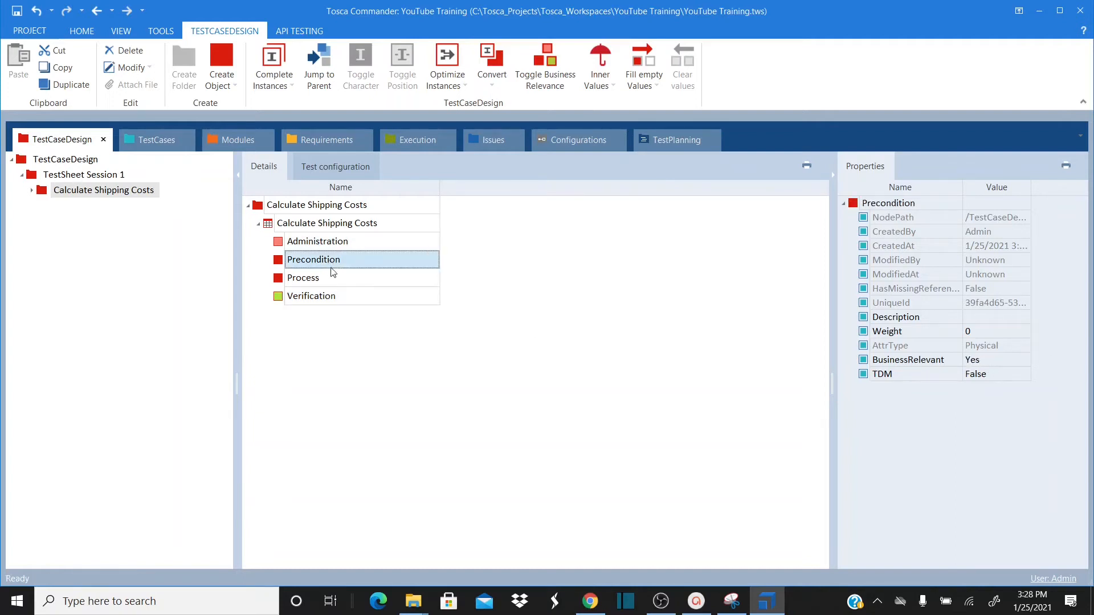
{"action": "left_click", "coordinate": [332, 281]}
{"action": "left_click", "coordinate": [334, 300]}
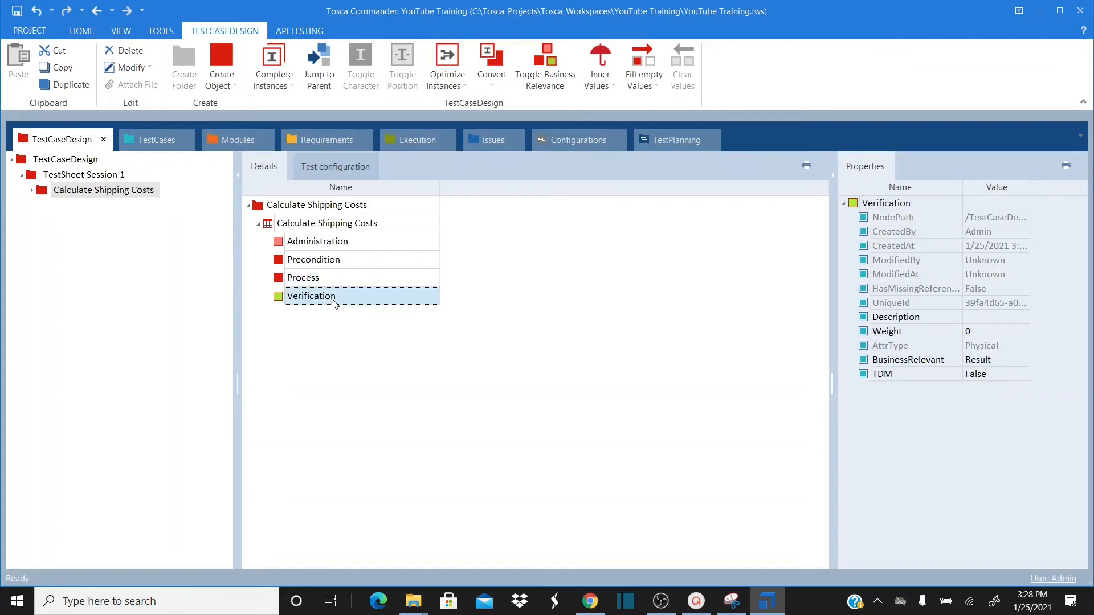
- Add a sub-attribute named "Test Designer" under the Administration attribute
{"action": "left_click", "coordinate": [307, 243]}
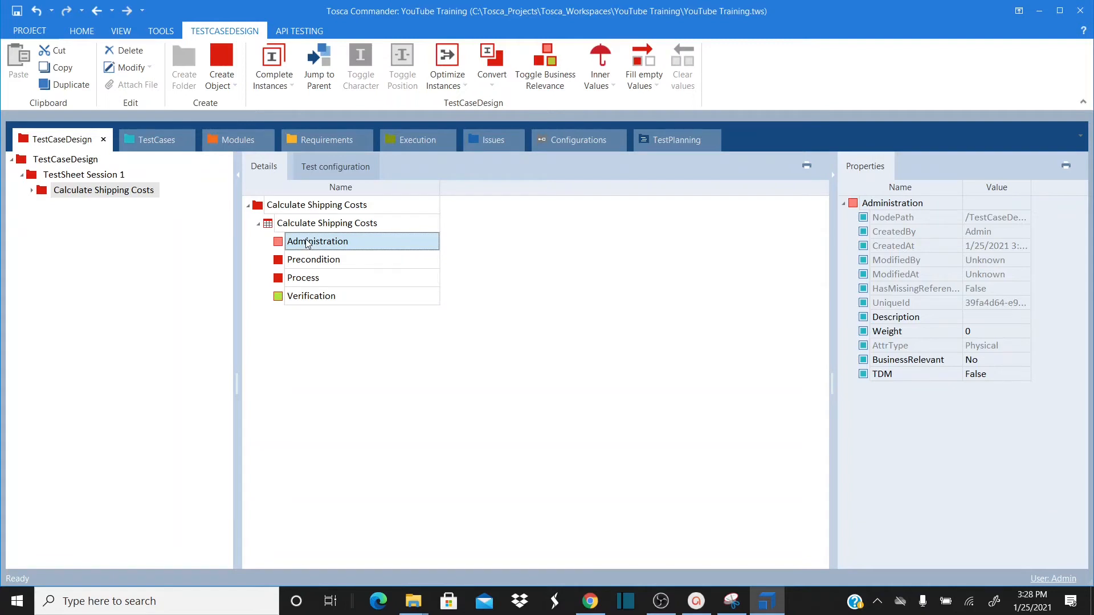
{"action": "right_click", "coordinate": [307, 242]}
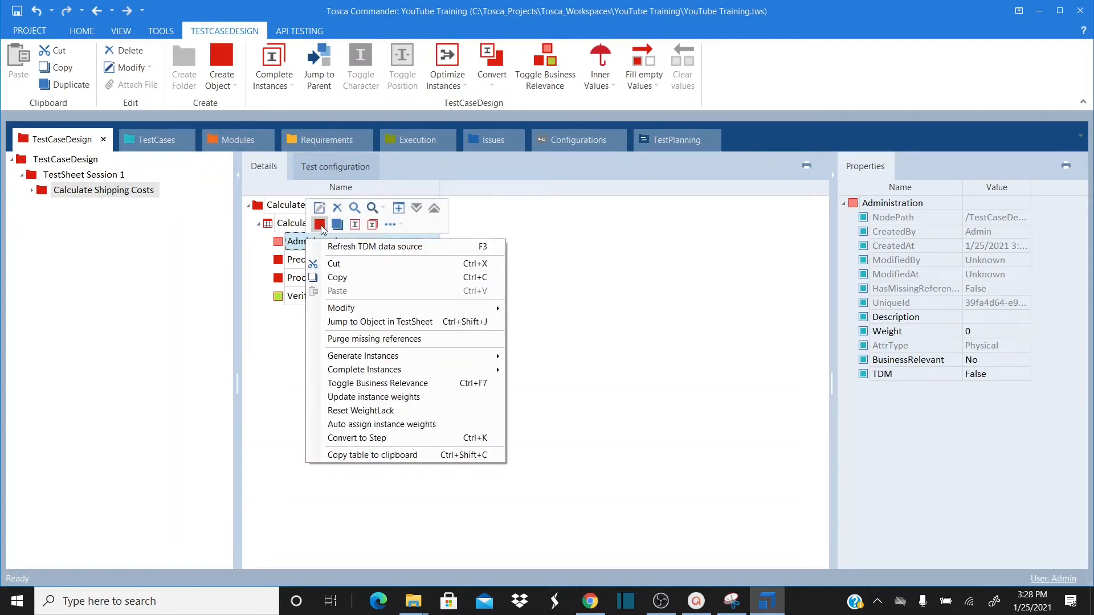
{"action": "left_click", "coordinate": [320, 225]}
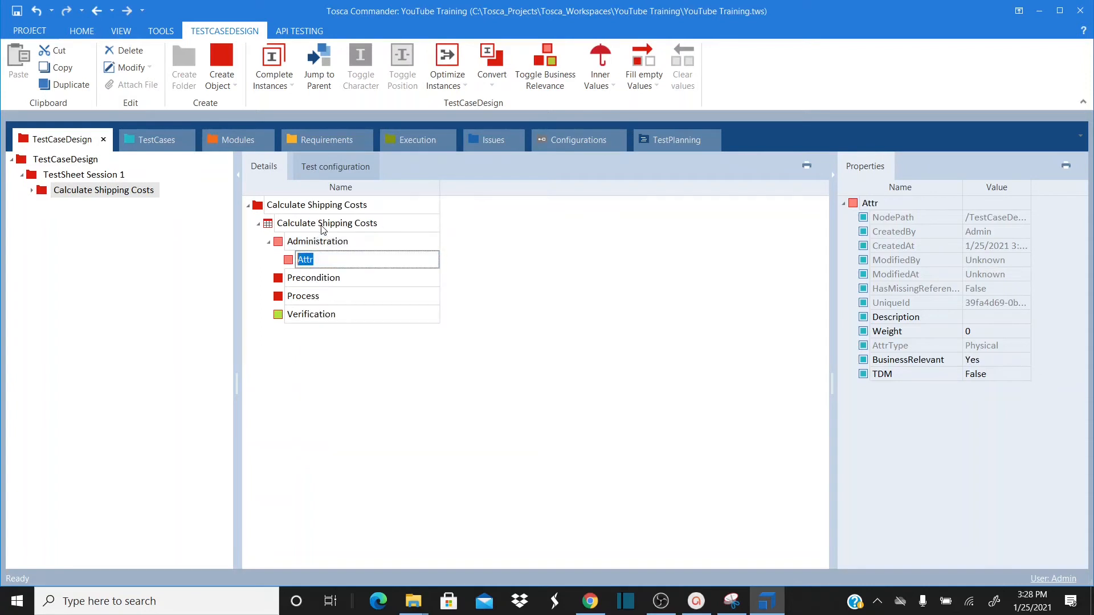
{"action": "type", "text": "Test Designer"}
{"action": "key", "text": "Return"}
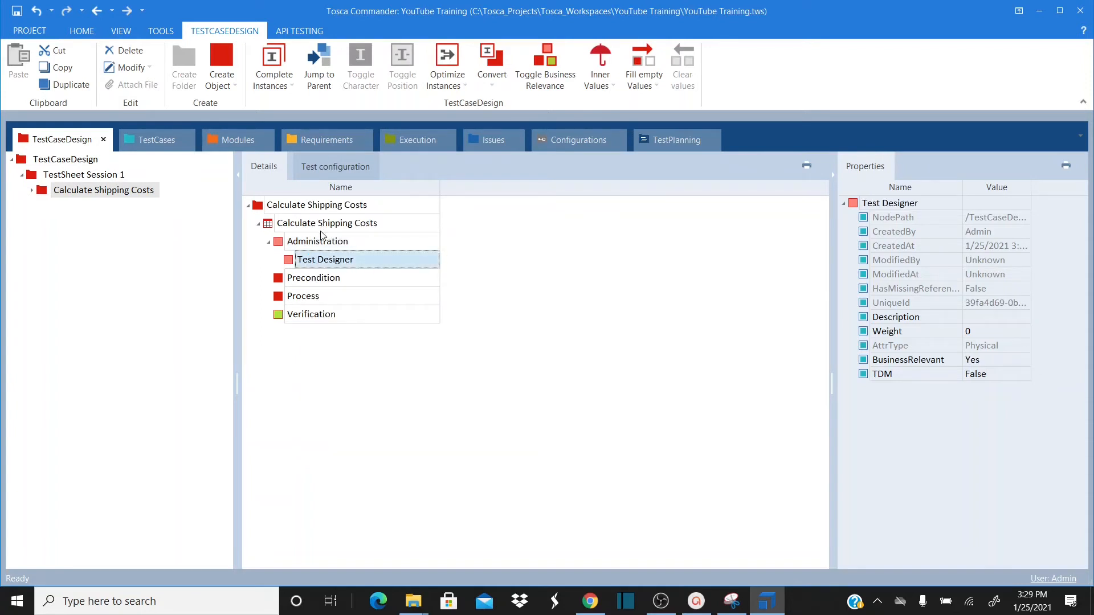
- Compare the icons and properties of the Administration attribute with those of its Test Designer sub-attribute
{"action": "left_click", "coordinate": [294, 244]}
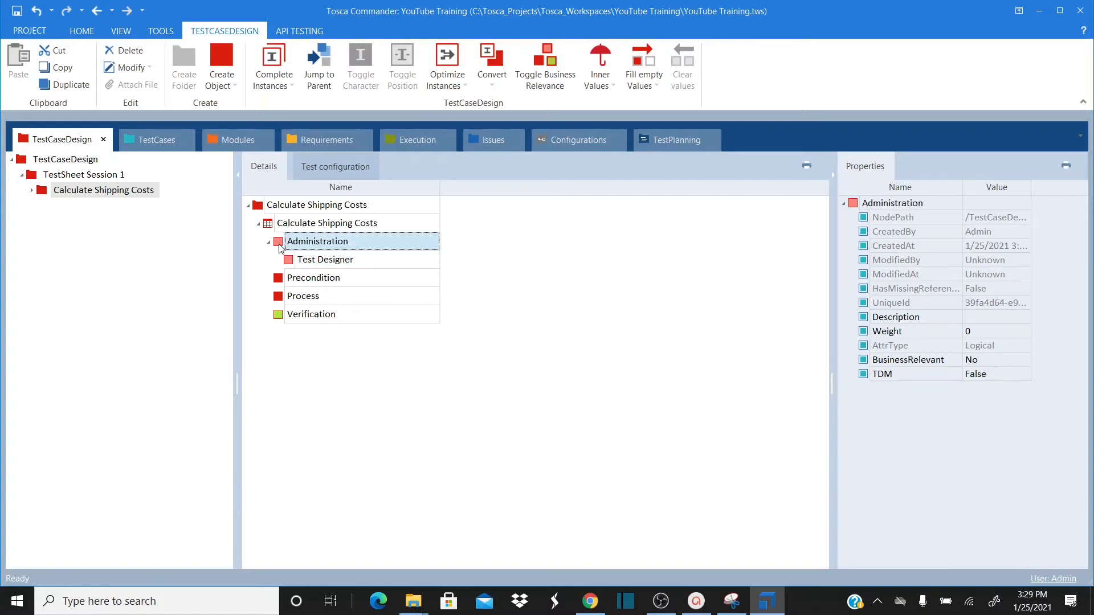
{"action": "left_click", "coordinate": [293, 262]}
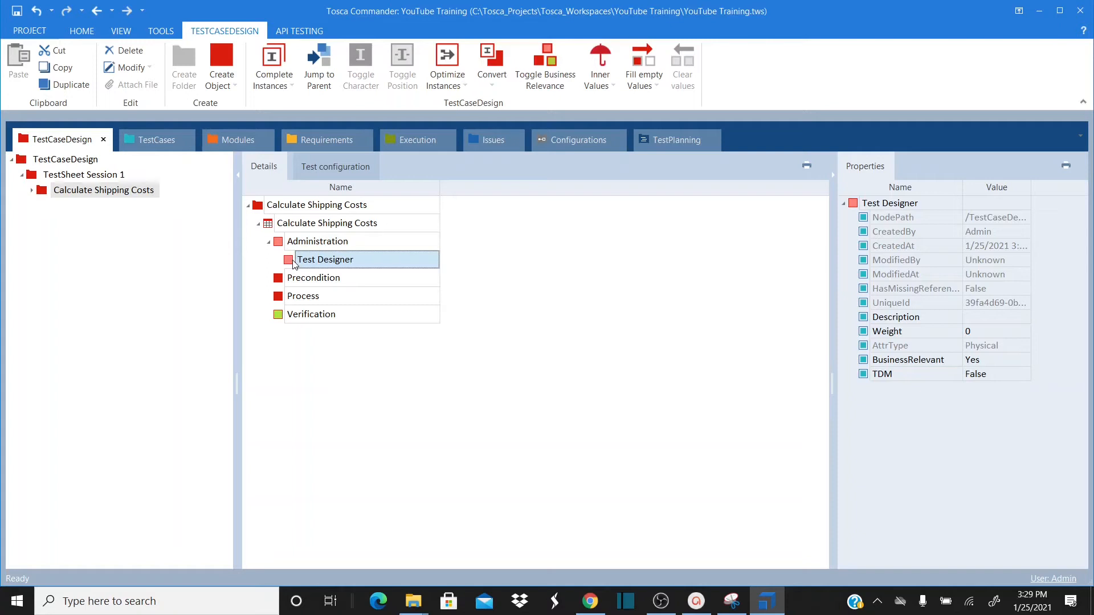
{"action": "left_click", "coordinate": [340, 244]}
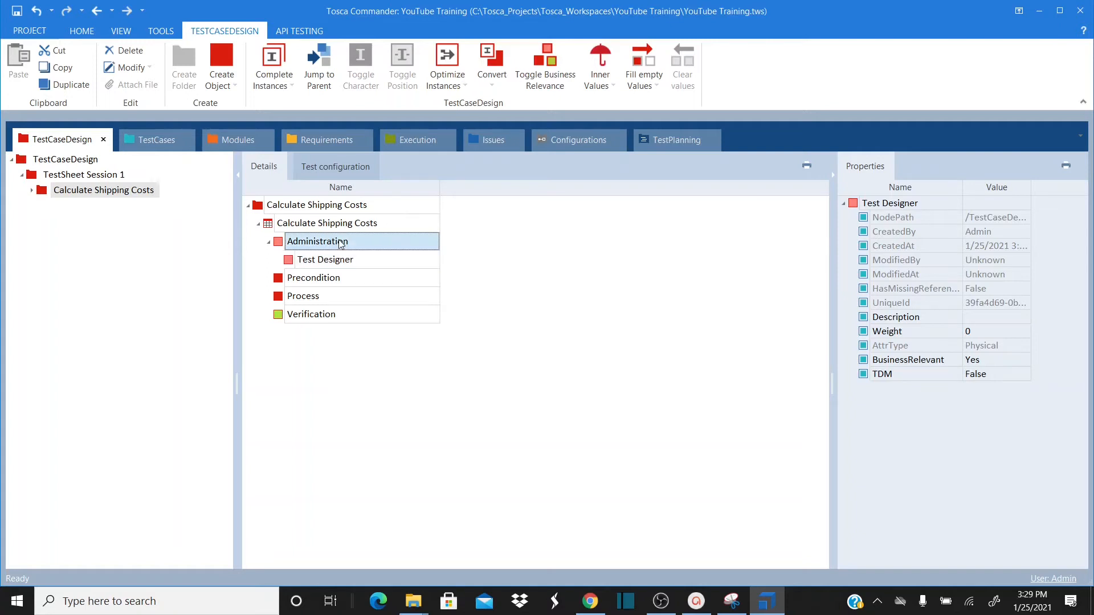
{"action": "left_click", "coordinate": [296, 265]}
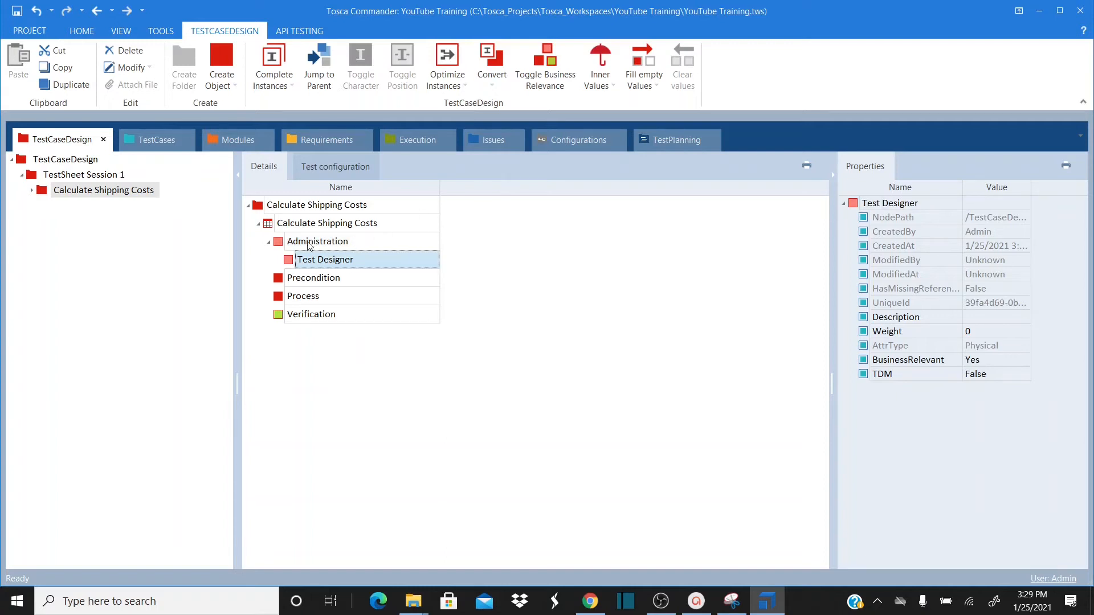
- Add a sub-attribute named "Contact Person" under the Administration attribute
{"action": "left_click", "coordinate": [308, 244]}
{"action": "right_click", "coordinate": [308, 244]}
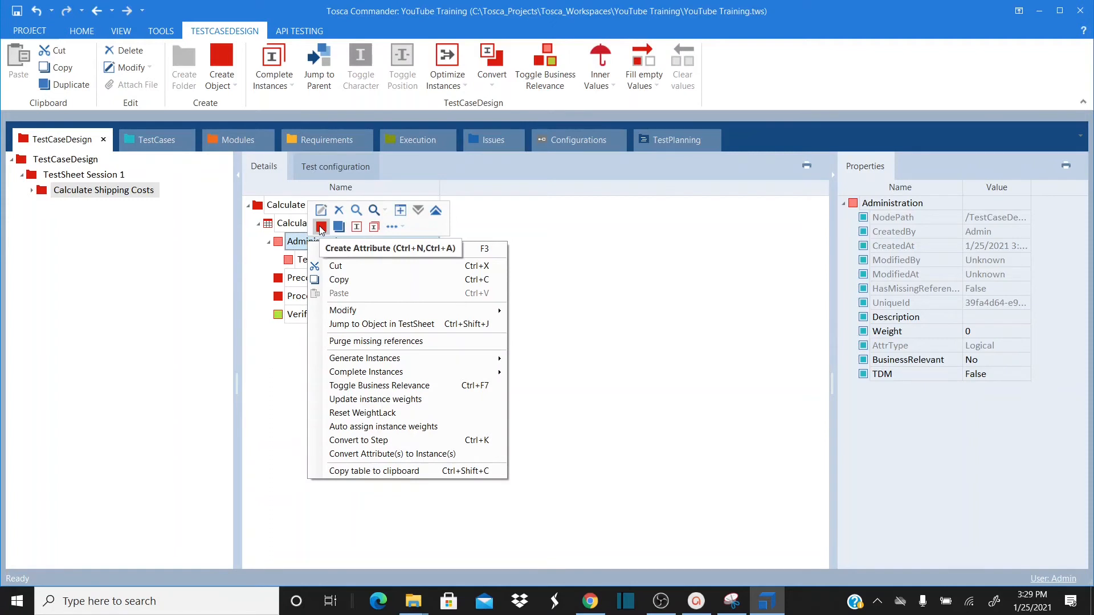
{"action": "left_click", "coordinate": [320, 228]}
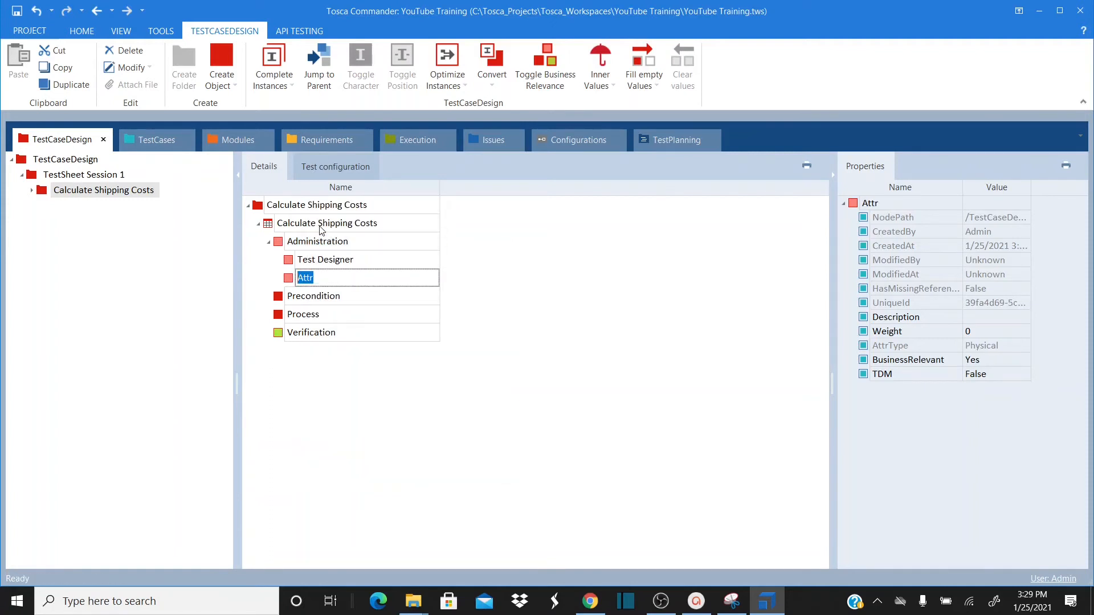
{"action": "type", "text": "Contact Person"}
{"action": "key", "text": "Return"}
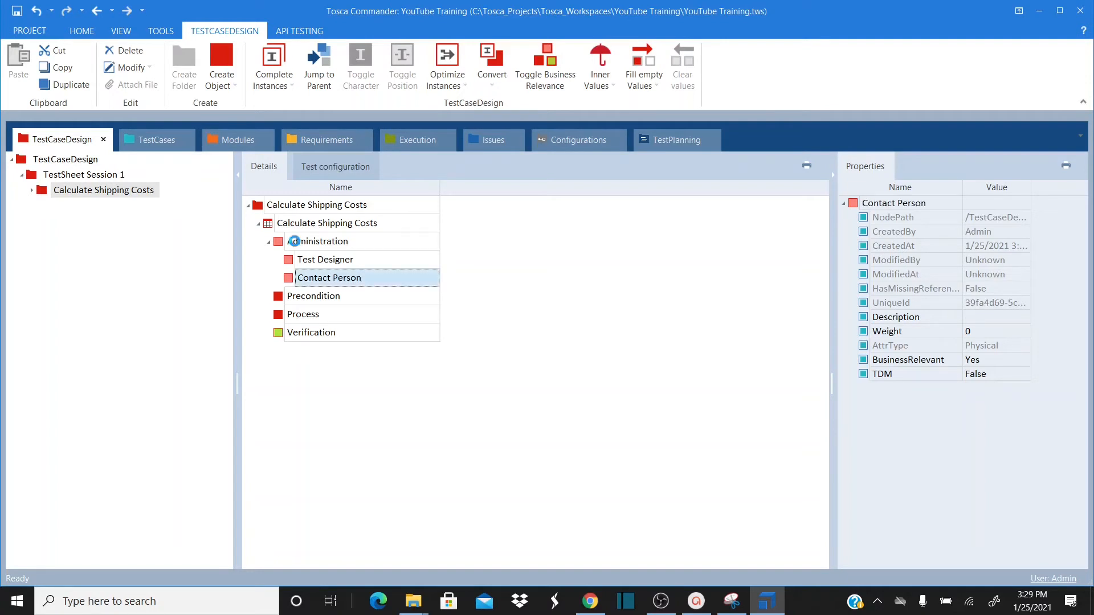
- Add a sub-attribute named "Test Stage" under the Administration attribute
{"action": "right_click", "coordinate": [296, 242]}
{"action": "left_click", "coordinate": [309, 226]}
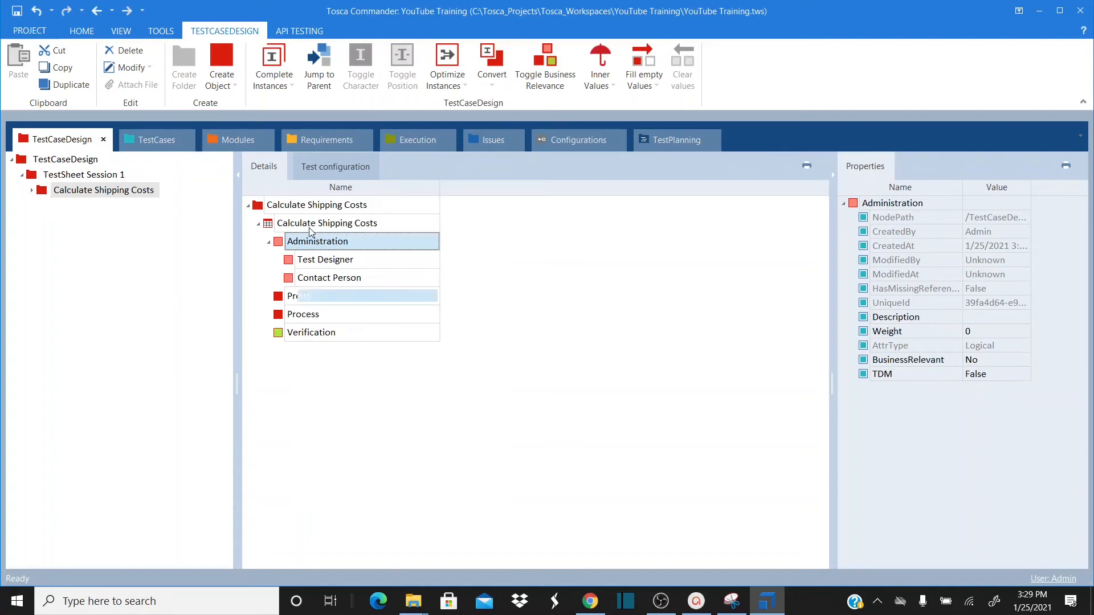
{"action": "type", "text": "Test Stage"}
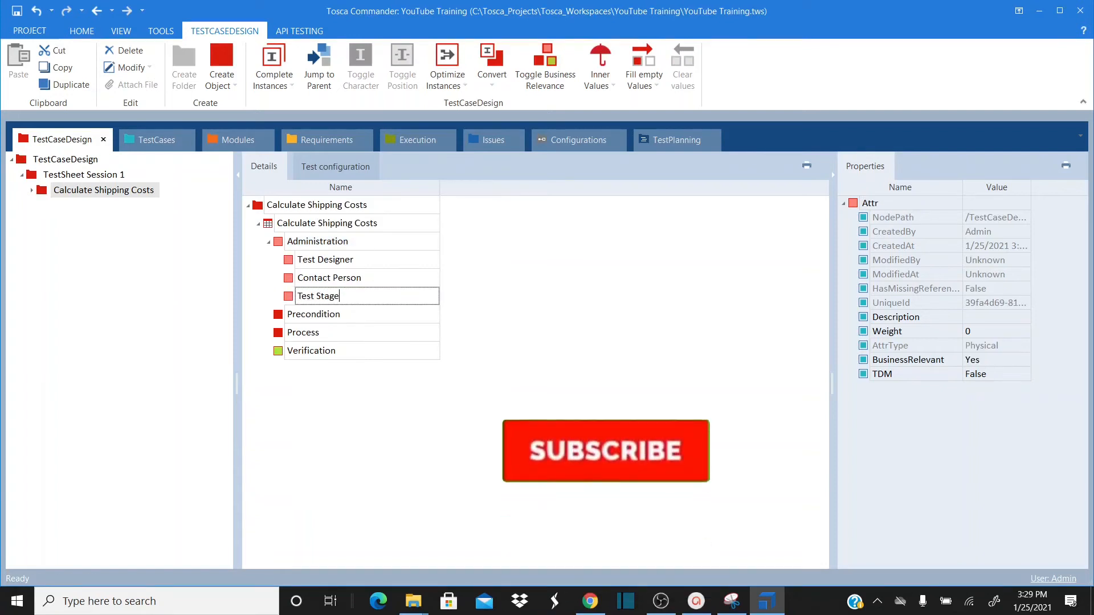
{"action": "key", "text": "Return"}
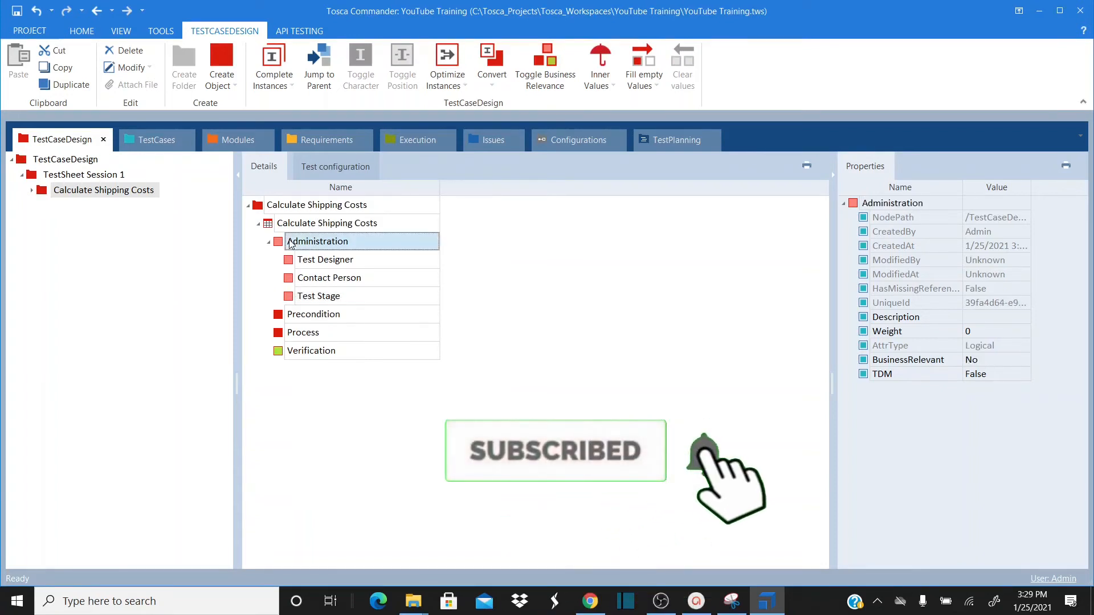
- Add a sub-attribute named "Comments" under the Administration attribute
{"action": "right_click", "coordinate": [293, 241]}
{"action": "left_click", "coordinate": [302, 225]}
{"action": "type", "text": "Comments"}
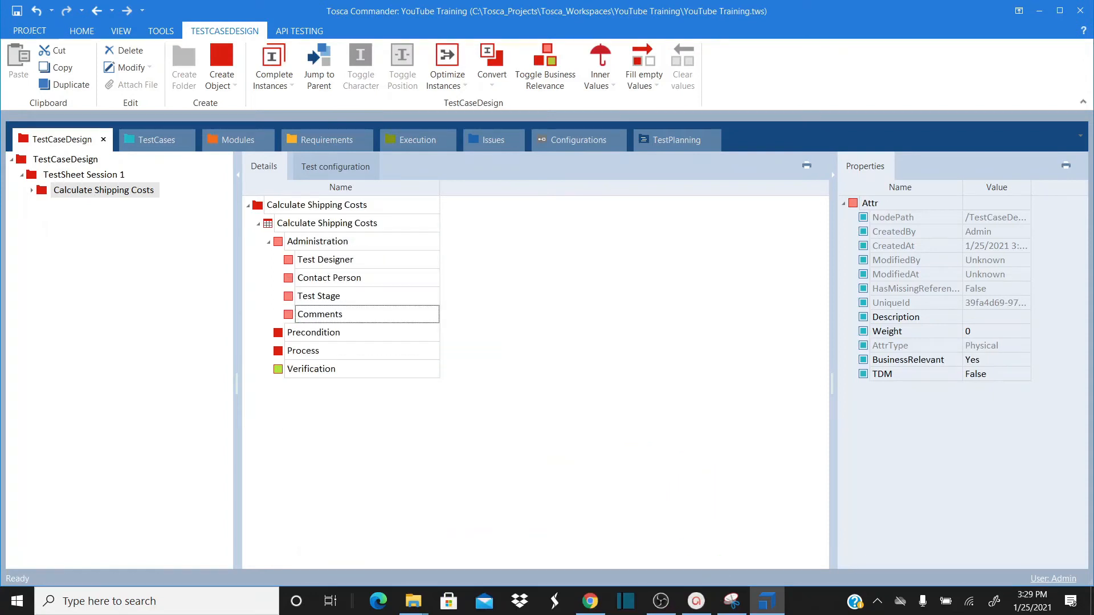
{"action": "key", "text": "Return"}
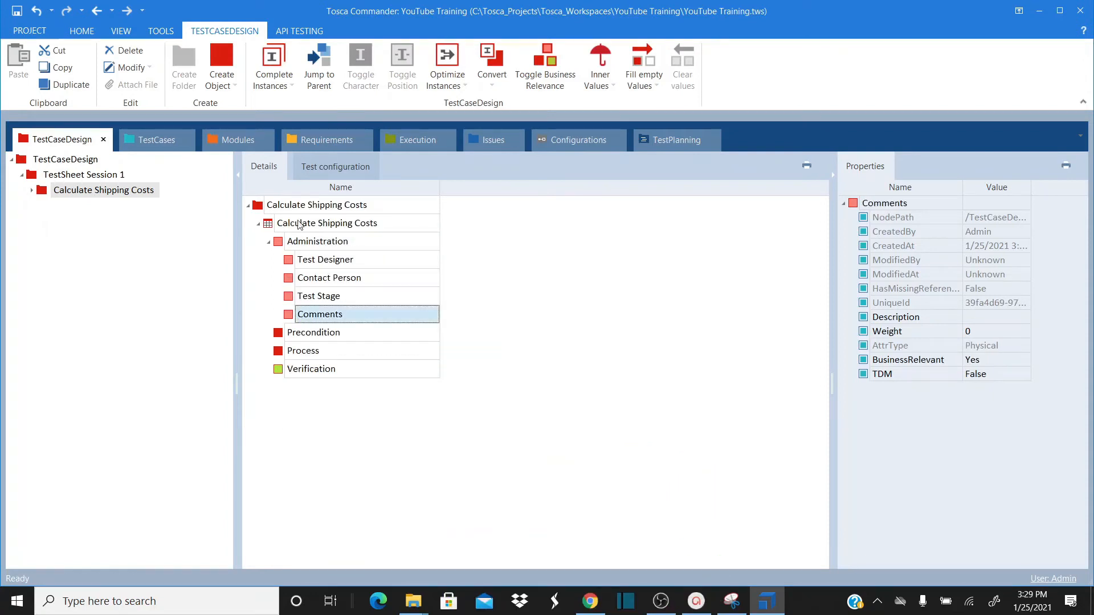
- Collapse and re-expand the Administration attribute, and review the properties of its four sub-attributes
{"action": "left_click", "coordinate": [269, 241]}
{"action": "left_click", "coordinate": [269, 242]}
{"action": "left_click", "coordinate": [336, 267]}
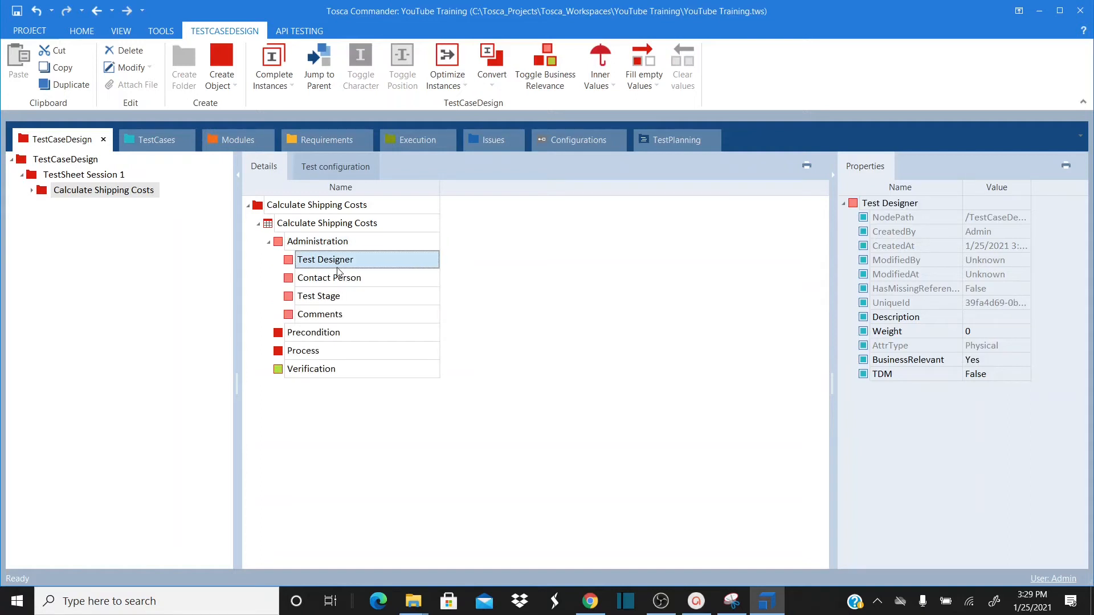
{"action": "left_click", "coordinate": [339, 287]}
{"action": "left_click", "coordinate": [341, 304]}
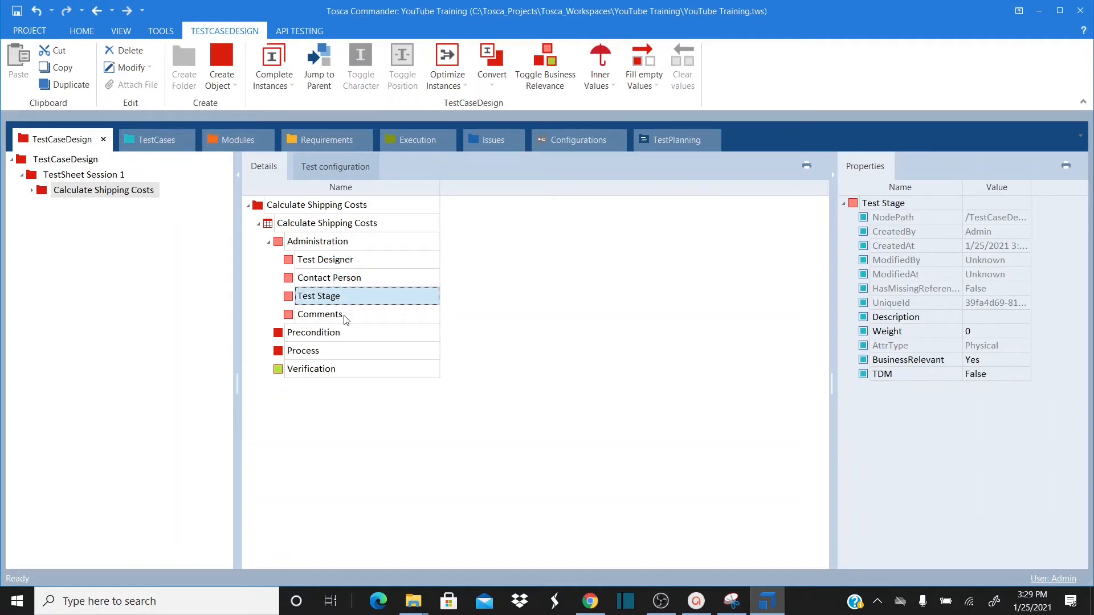
{"action": "left_click", "coordinate": [345, 318]}
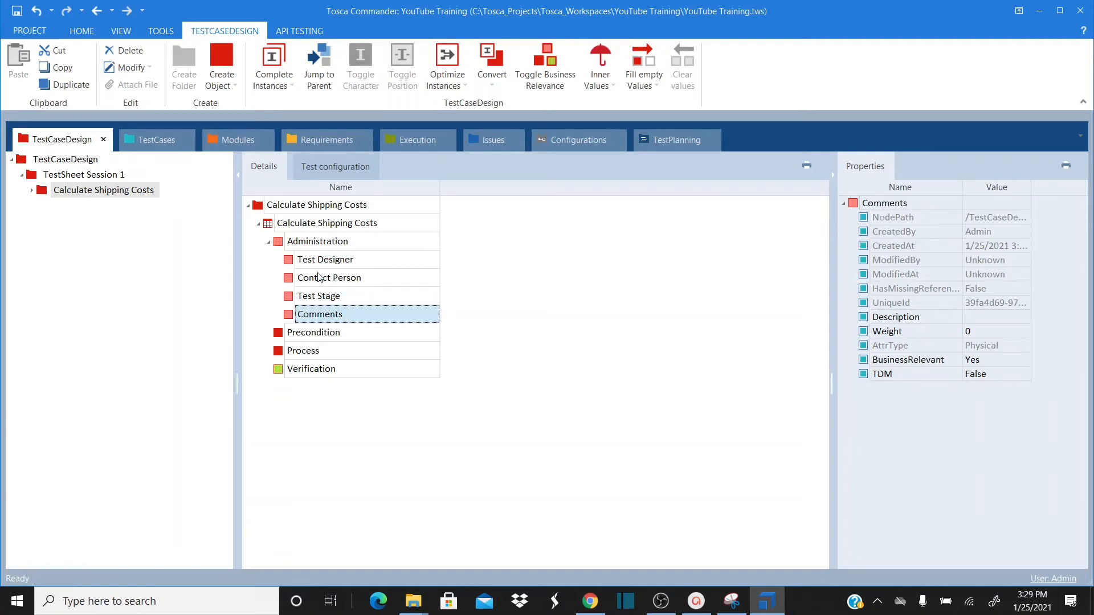
- Add a sub-attribute named "Customer" under the Precondition attribute
{"action": "left_click", "coordinate": [329, 337]}
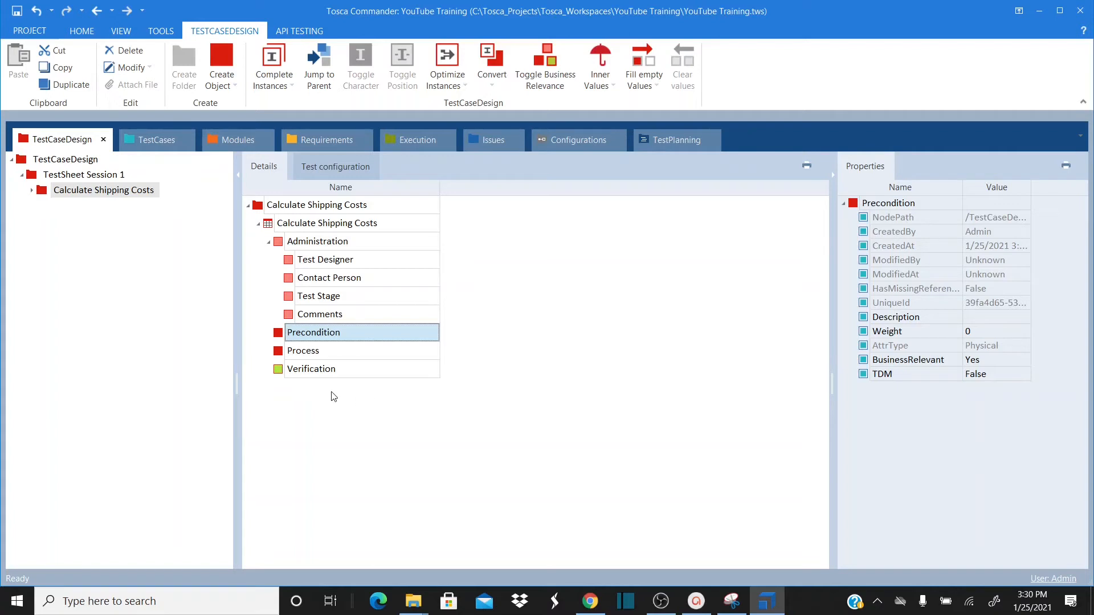
{"action": "right_click", "coordinate": [280, 335]}
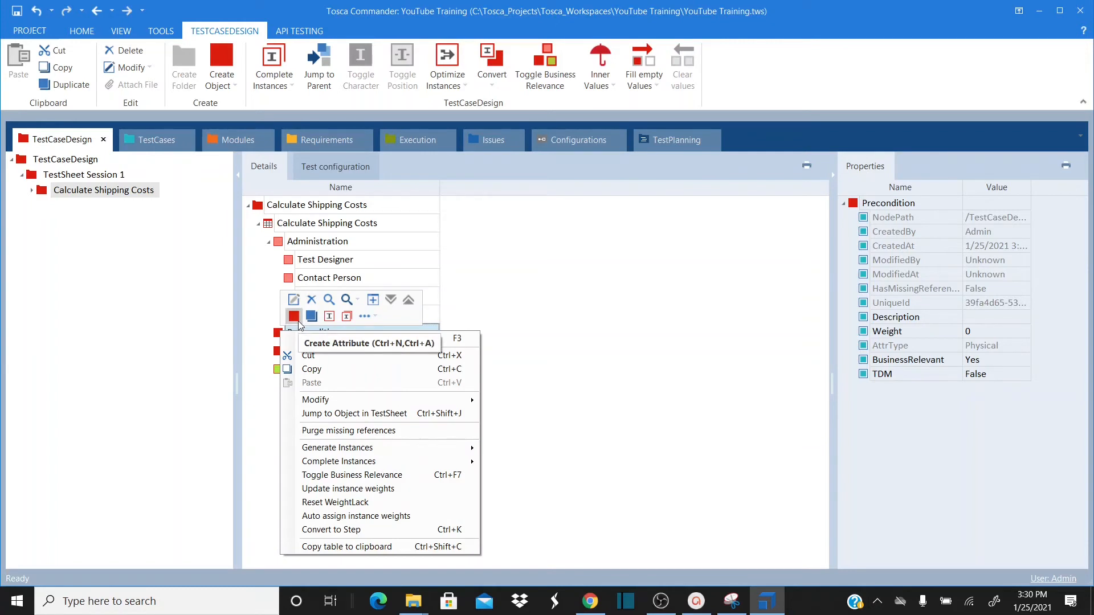
{"action": "left_click", "coordinate": [294, 316]}
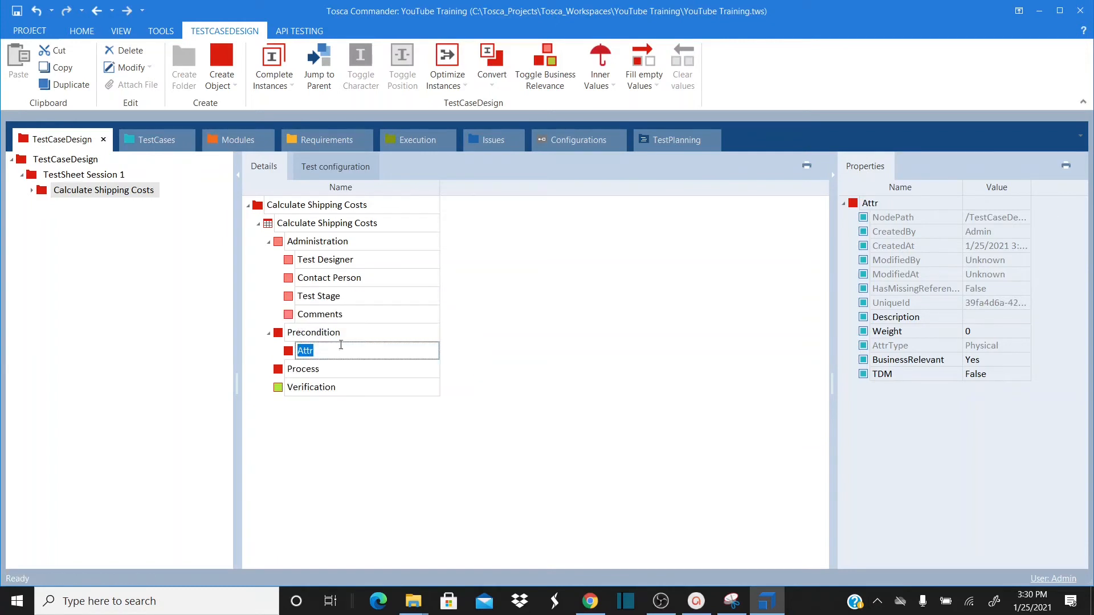
{"action": "type", "text": "Customer"}
{"action": "key", "text": "Return"}
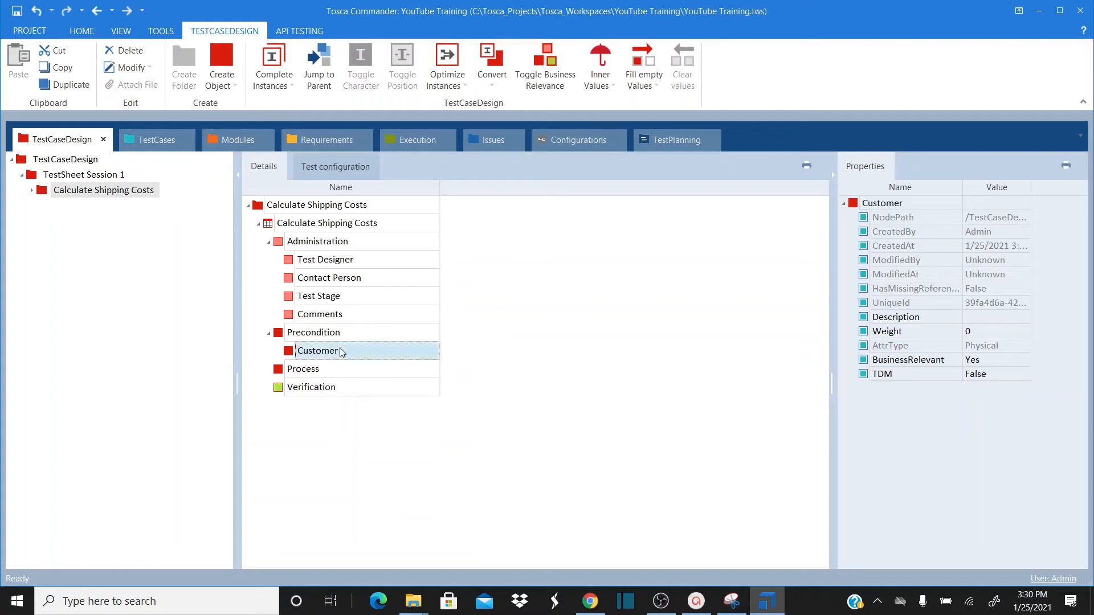
- Add a sub-attribute named "Type of User" under the Customer attribute
{"action": "right_click", "coordinate": [295, 354]}
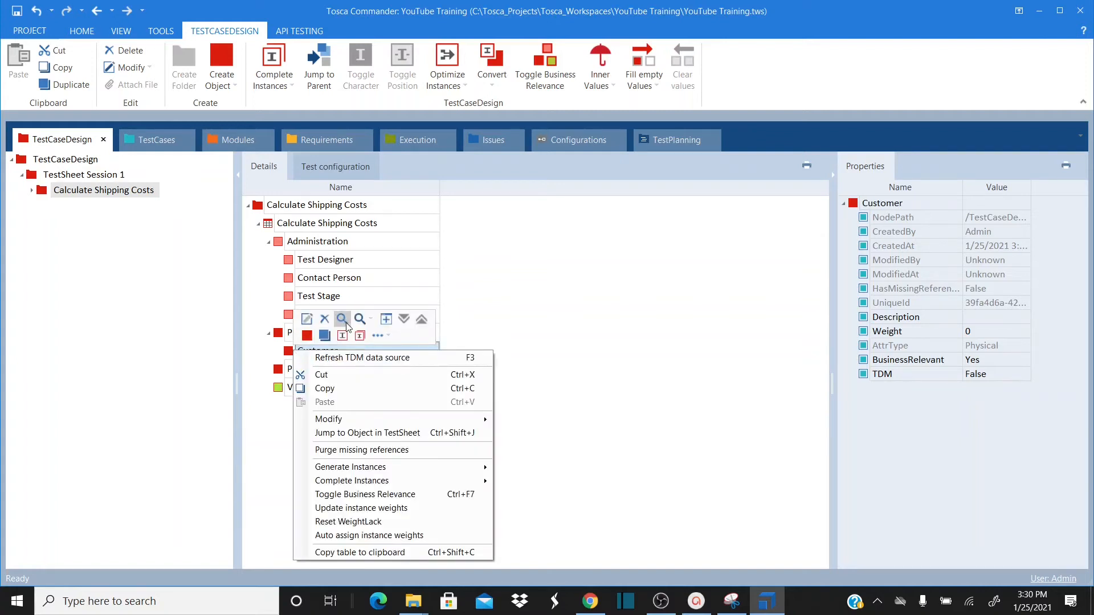
{"action": "left_click", "coordinate": [305, 341]}
{"action": "type", "text": "Type of User"}
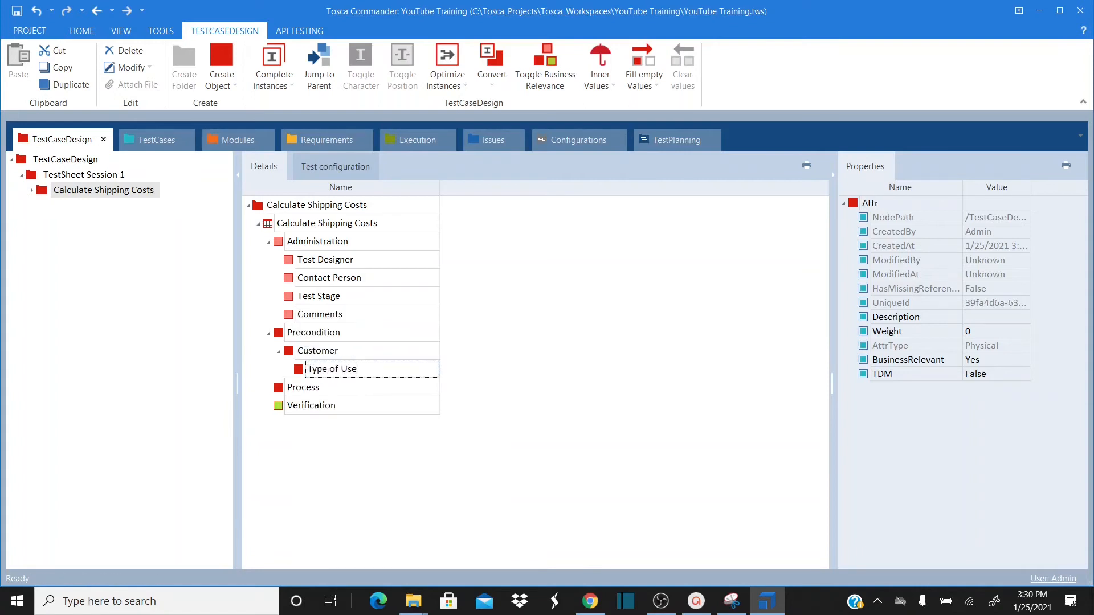
{"action": "key", "text": "Return"}
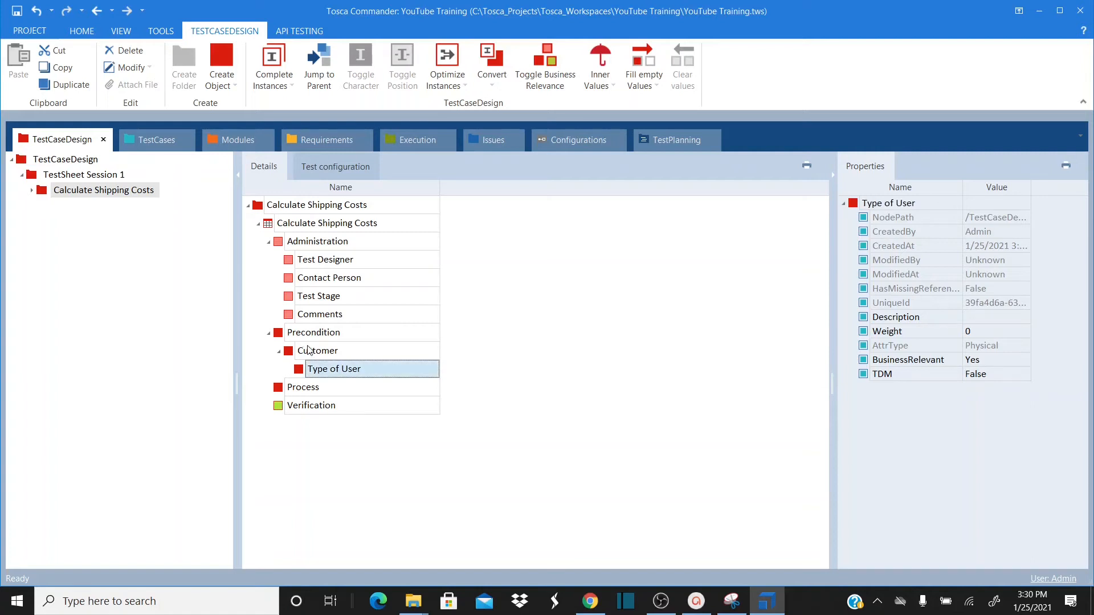
- Add a sub-attribute named "Address" under the Customer attribute
{"action": "left_click", "coordinate": [309, 352]}
{"action": "right_click", "coordinate": [310, 351]}
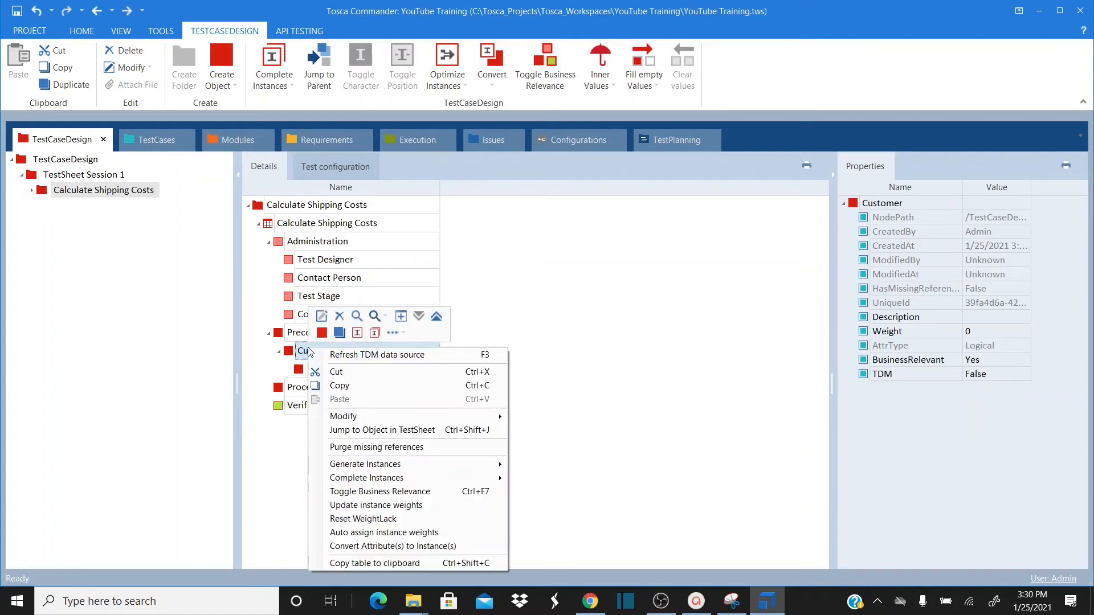
{"action": "left_click", "coordinate": [320, 332]}
{"action": "type", "text": "Address"}
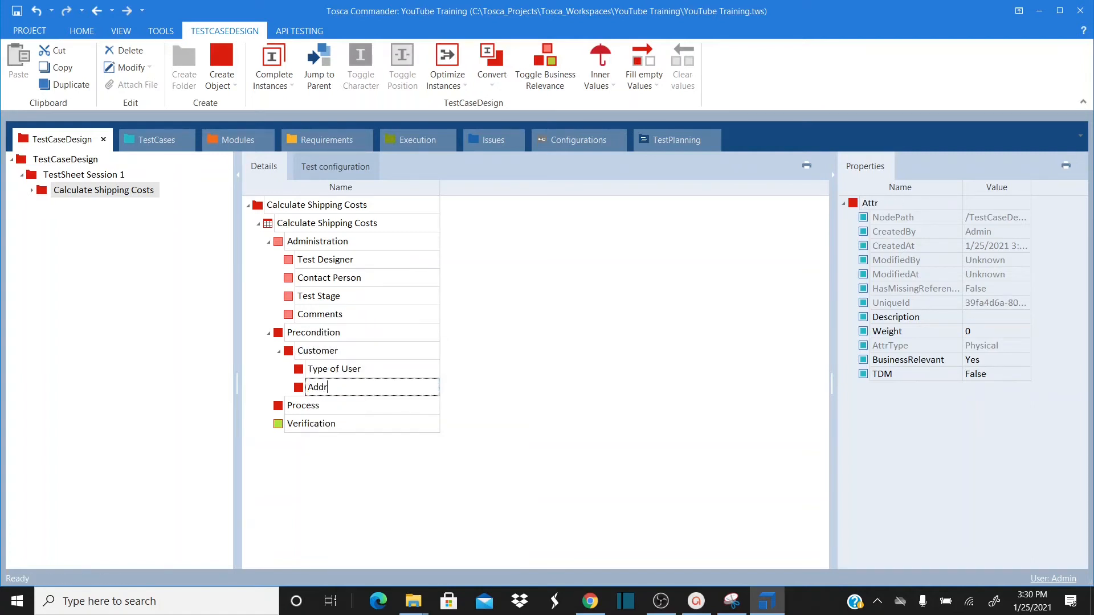
{"action": "key", "text": "Return"}
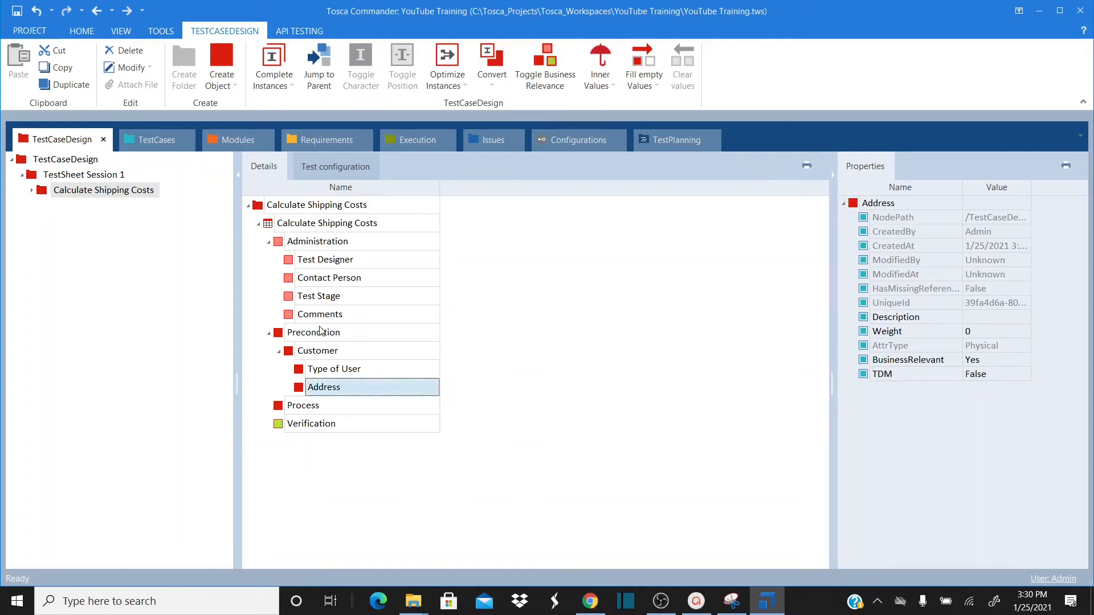
- Add a sub-attribute named "Ordered Products" under the Process attribute
{"action": "left_click", "coordinate": [311, 411]}
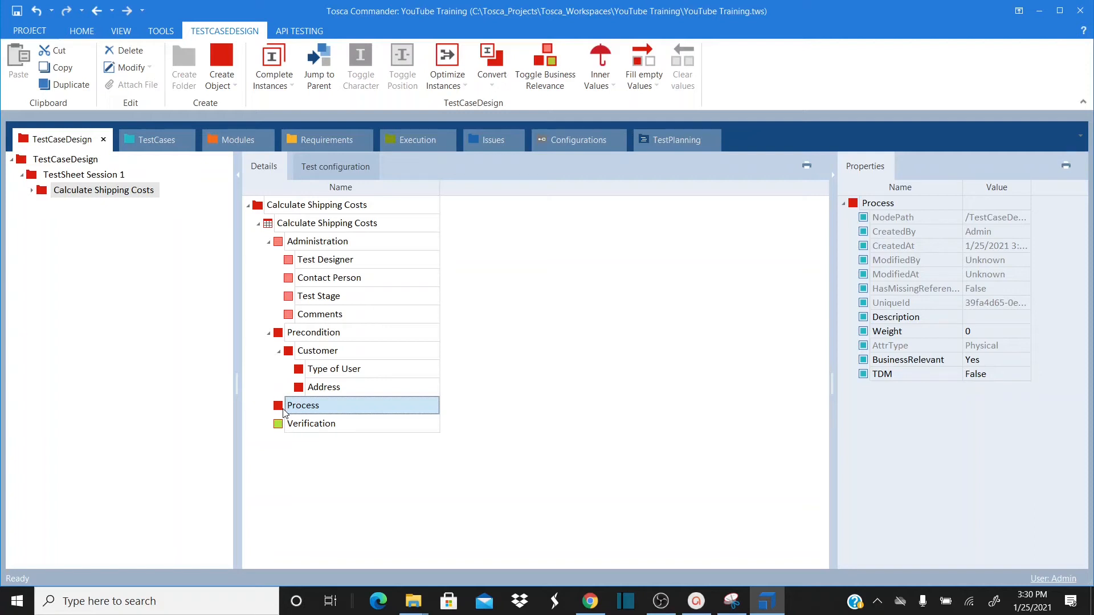
{"action": "right_click", "coordinate": [283, 411]}
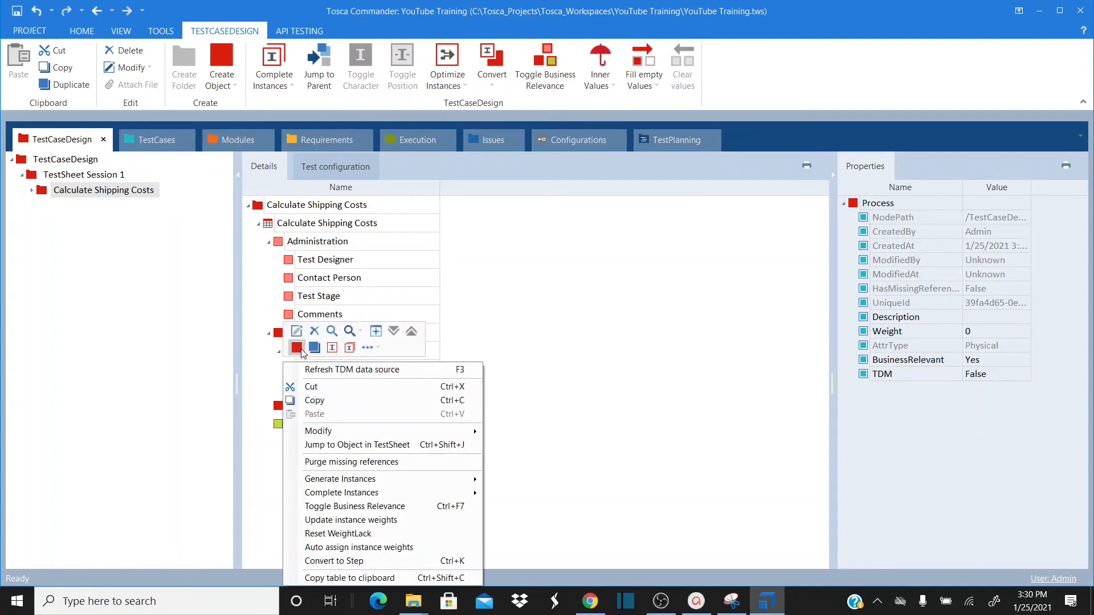
{"action": "left_click", "coordinate": [296, 347]}
{"action": "type", "text": "Ordered Product"}
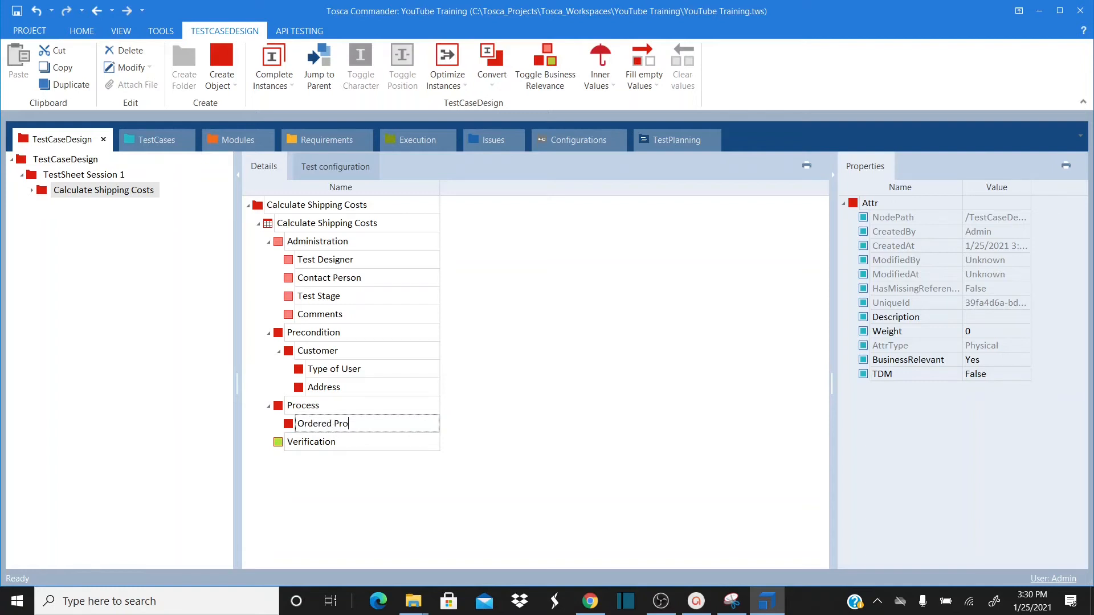
{"action": "key", "text": "Return"}
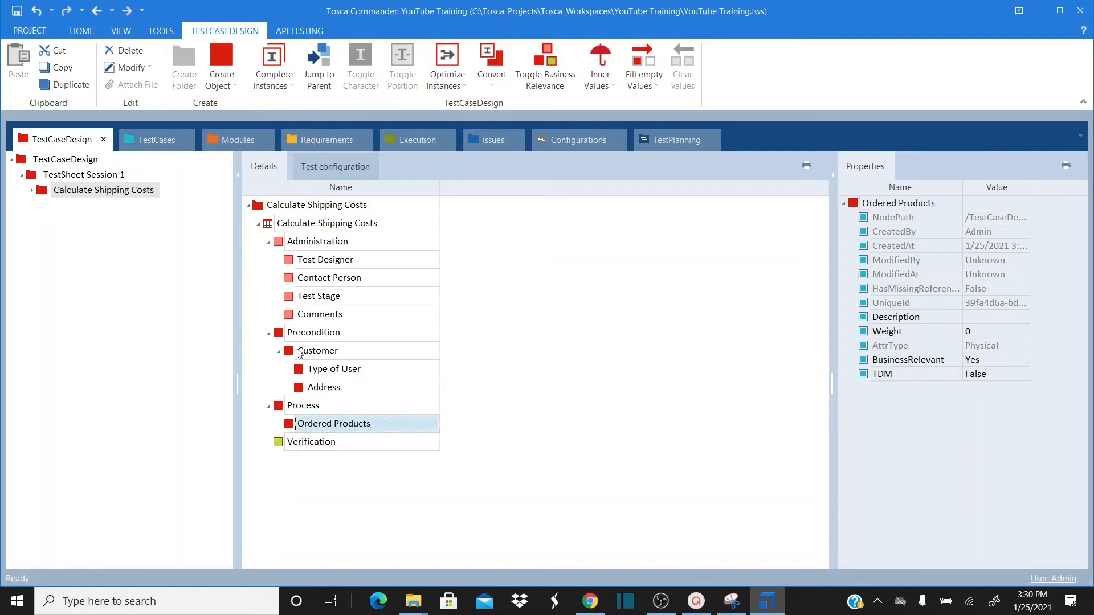
- Add a sub-attribute named "Checkout" under the Process attribute, correcting the capitalisation of its name
{"action": "left_click", "coordinate": [293, 408]}
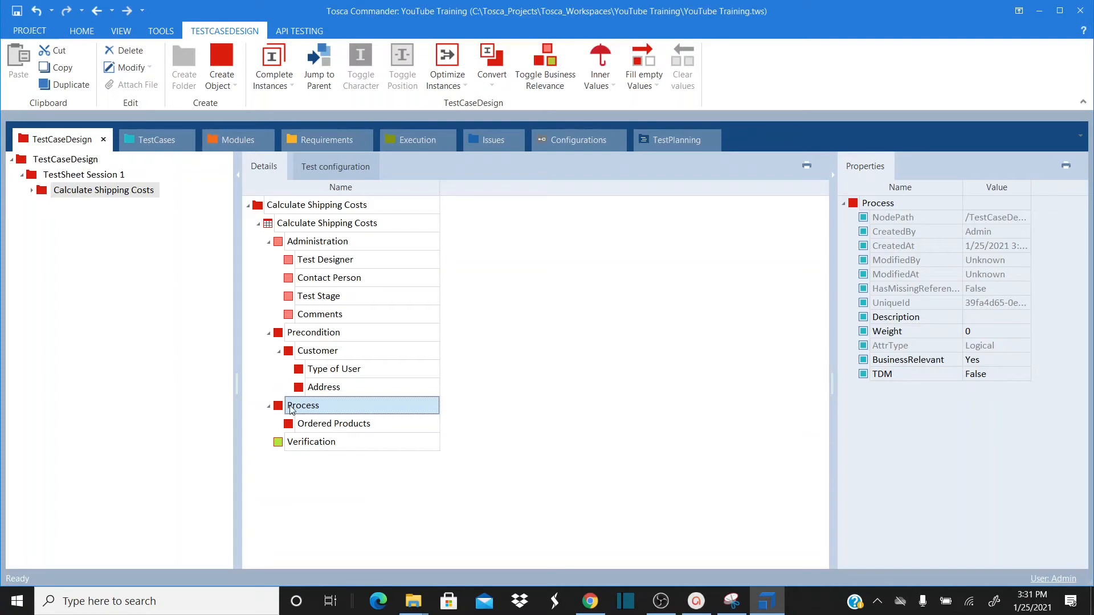
{"action": "right_click", "coordinate": [291, 410]}
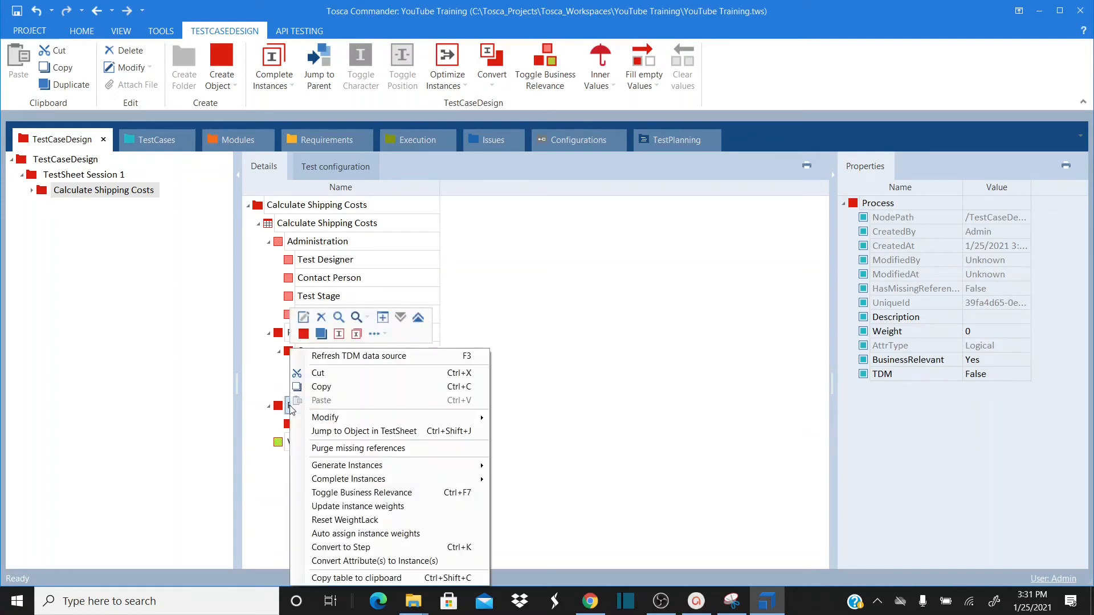
{"action": "left_click", "coordinate": [303, 333]}
{"action": "type", "text": "CHeckout"}
{"action": "key", "text": "Return"}
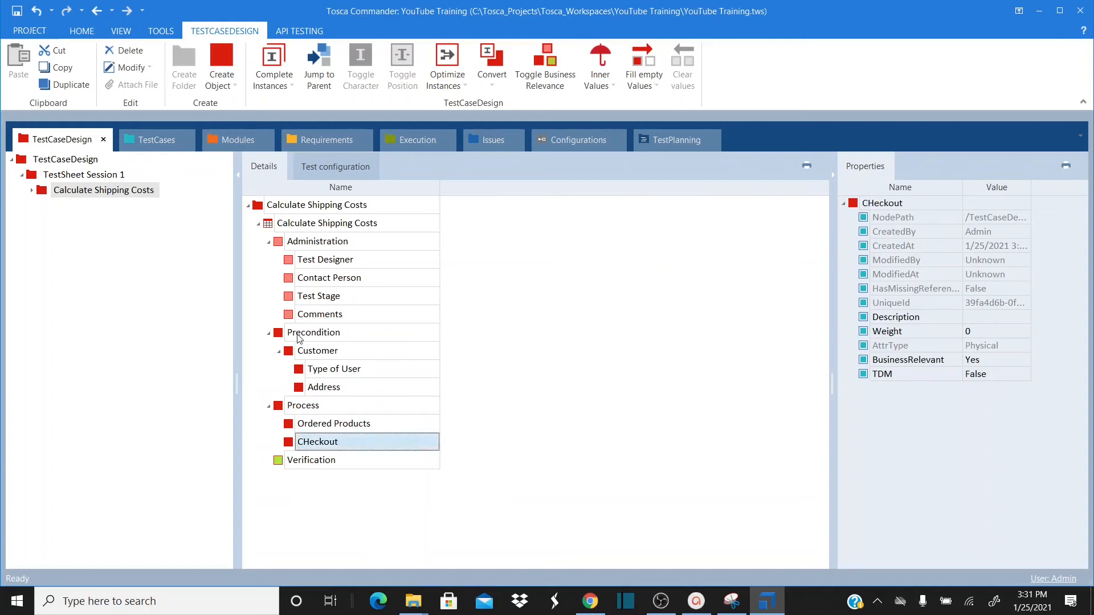
{"action": "left_click", "coordinate": [340, 442]}
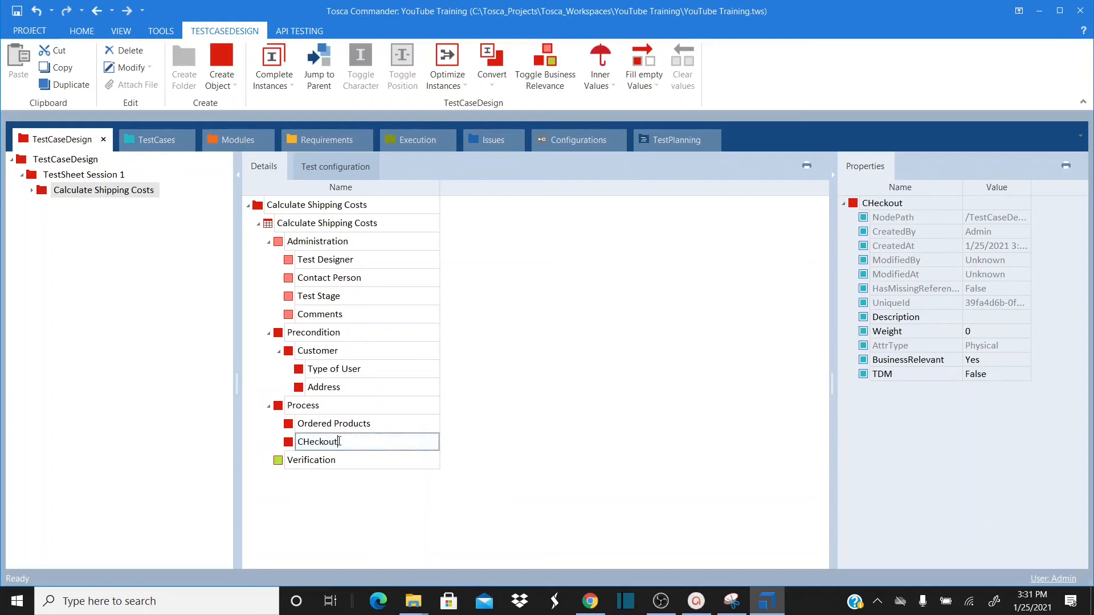
{"action": "key", "text": "BackSpace"}
{"action": "type", "text": "h"}
{"action": "key", "text": "Return"}
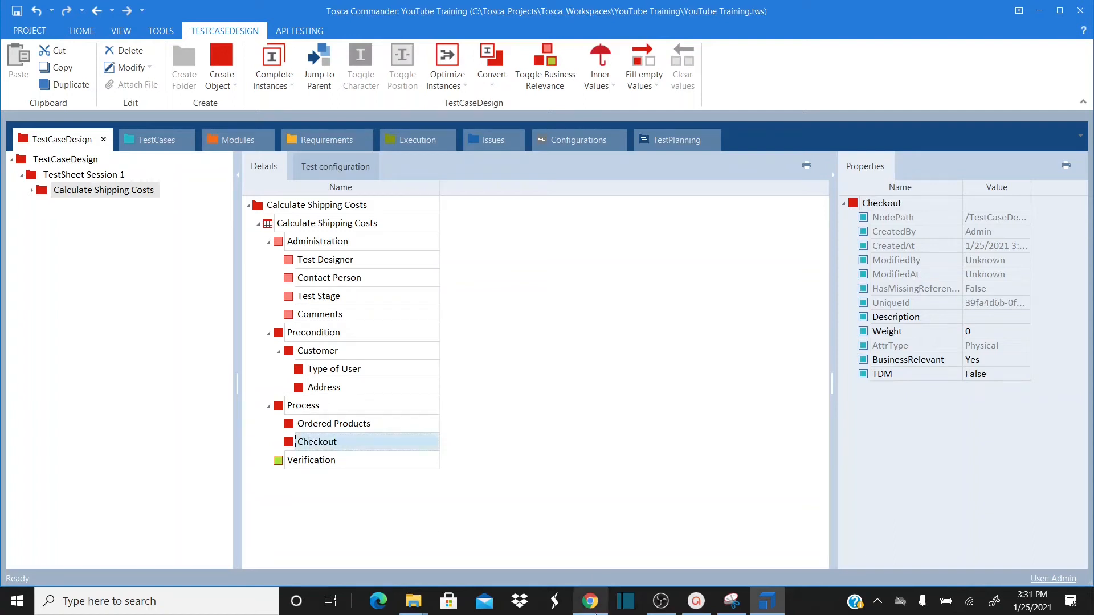
- Switch to Chrome to examine the Demo Web Shop's product categories, and return to Tosca Commander to review the Ordered Products and Checkout attributes
{"action": "left_click", "coordinate": [590, 601]}
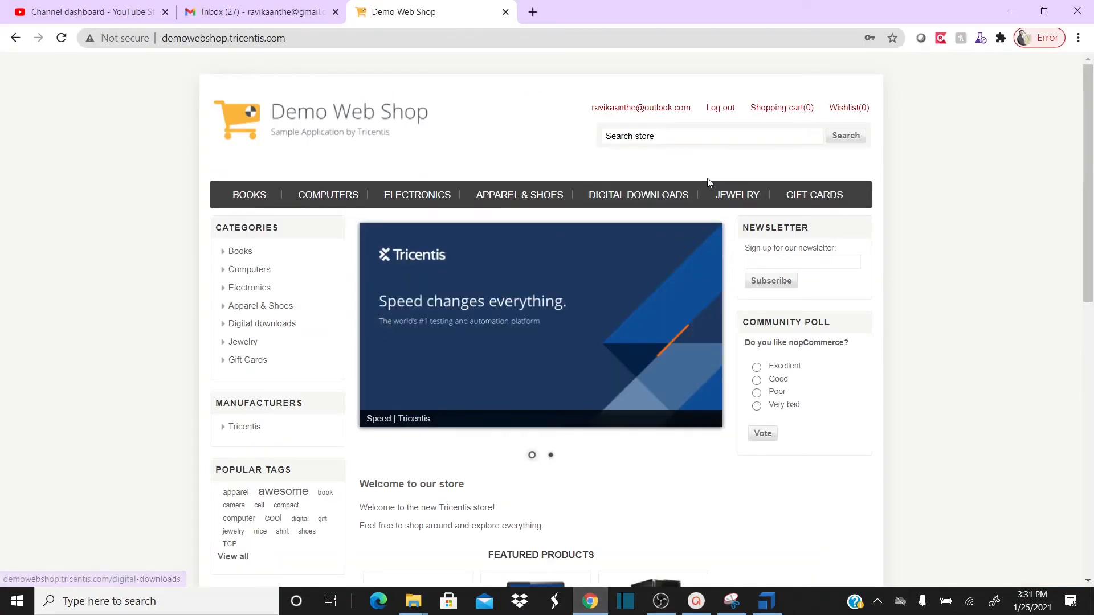
{"action": "mouse_move", "coordinate": [440, 203]}
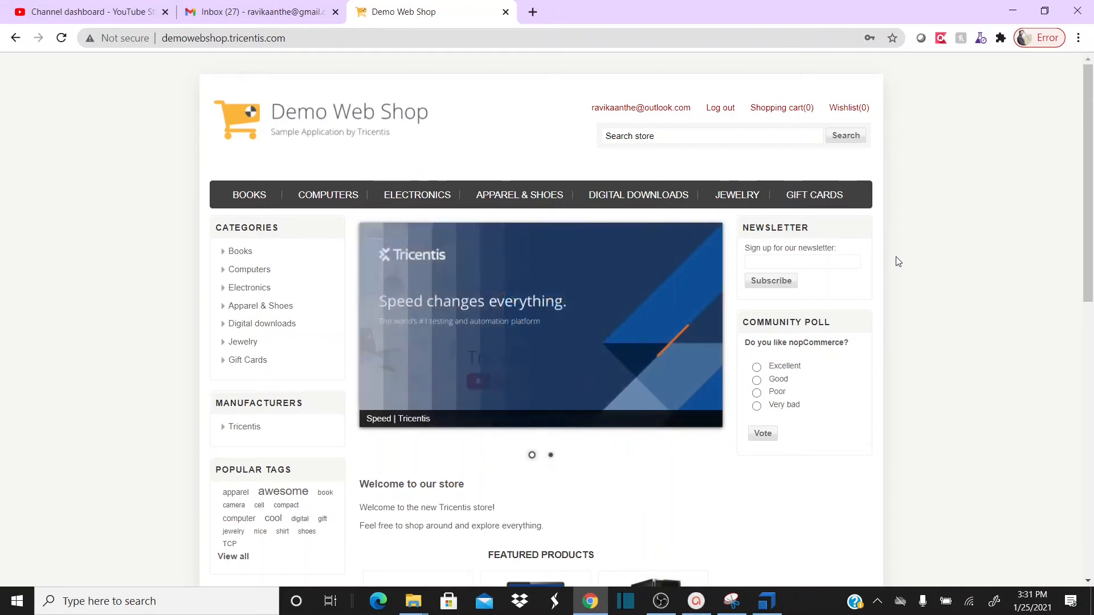
{"action": "key", "text": "alt+Tab"}
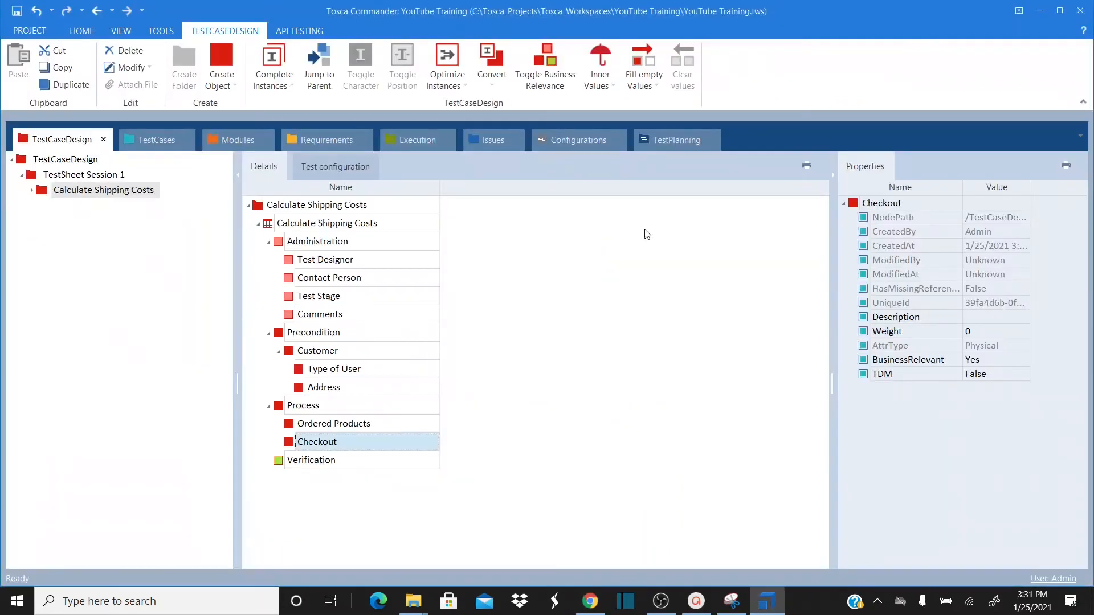
{"action": "left_click", "coordinate": [342, 429]}
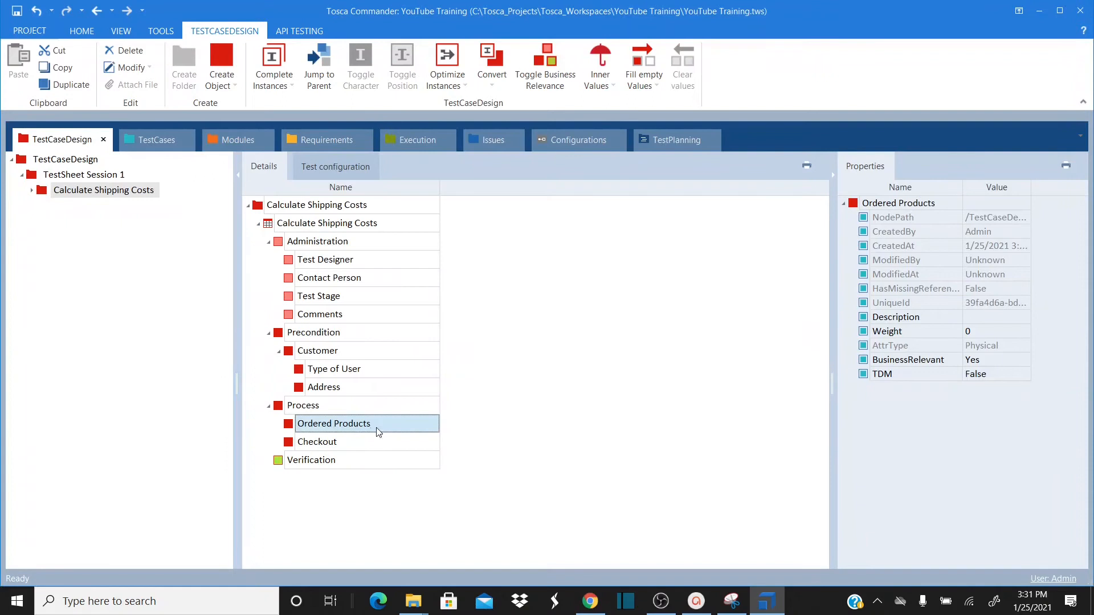
{"action": "left_click", "coordinate": [294, 446]}
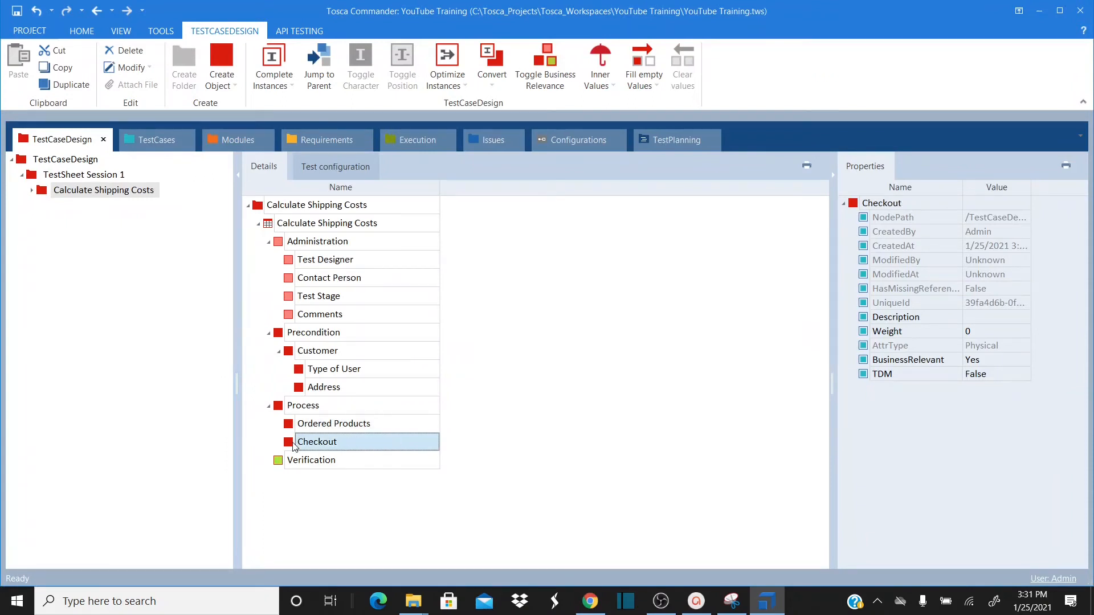
- Add a sub-attribute named "Payment Method" under the Process attribute
{"action": "left_click", "coordinate": [294, 408]}
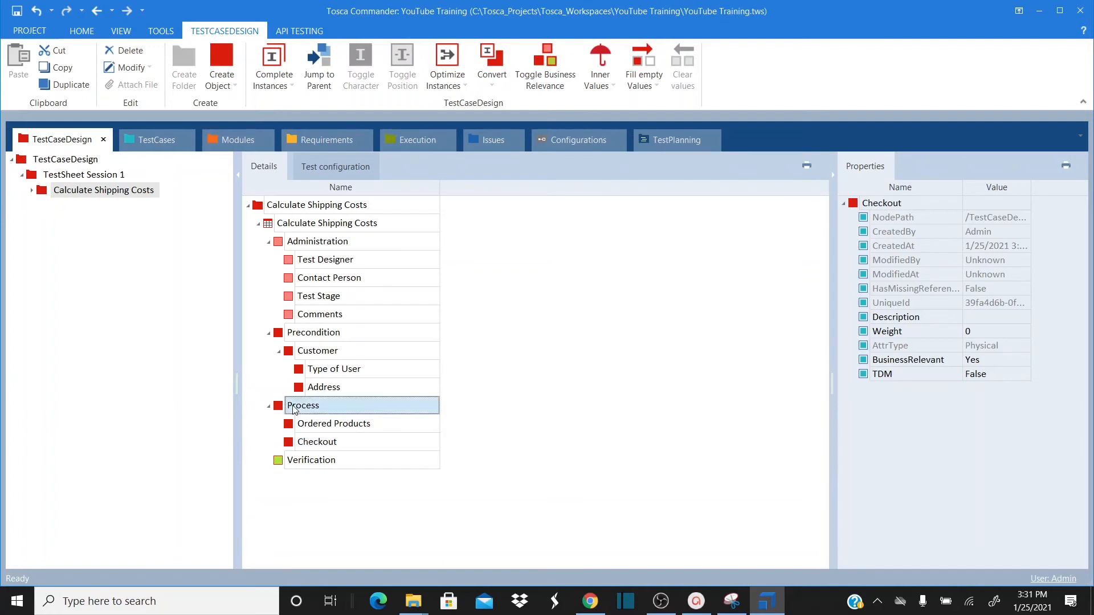
{"action": "right_click", "coordinate": [293, 408]}
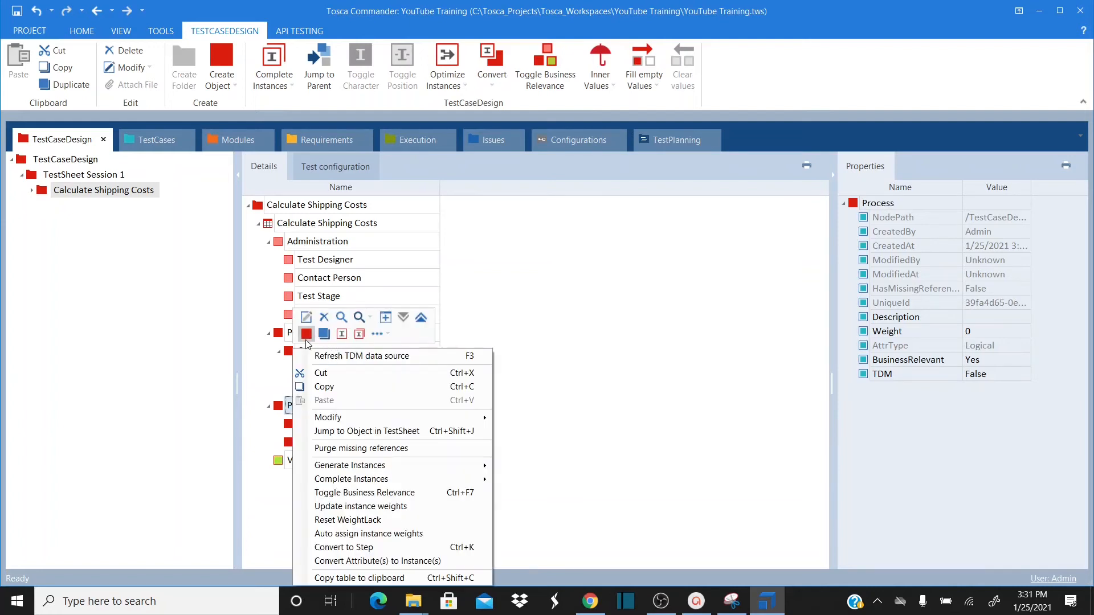
{"action": "left_click", "coordinate": [306, 343]}
{"action": "type", "text": "Payment"}
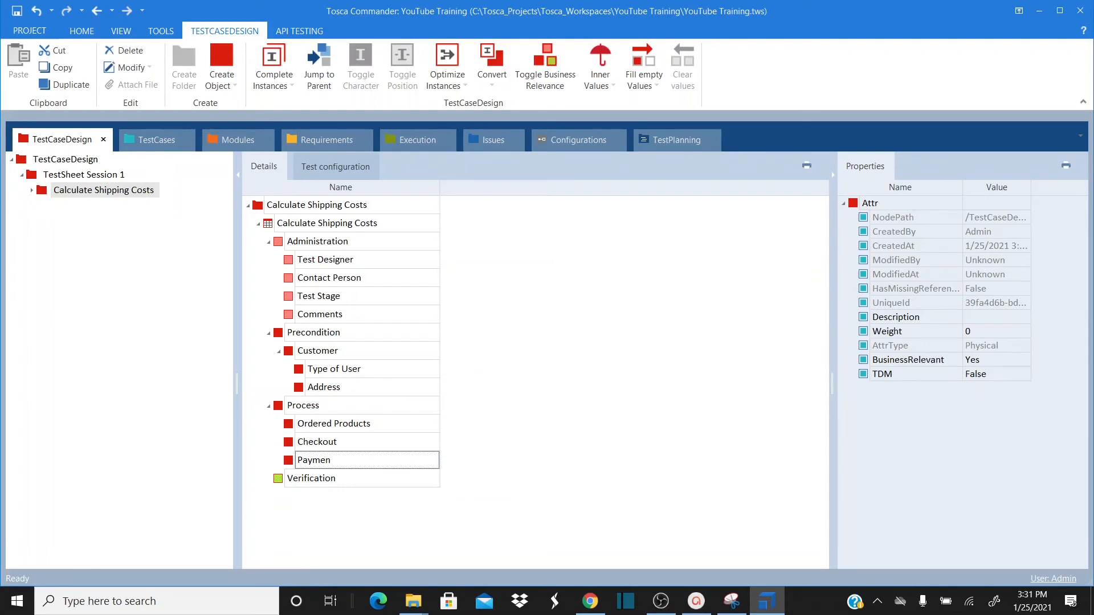
{"action": "type", "text": "Method"}
{"action": "key", "text": "Return"}
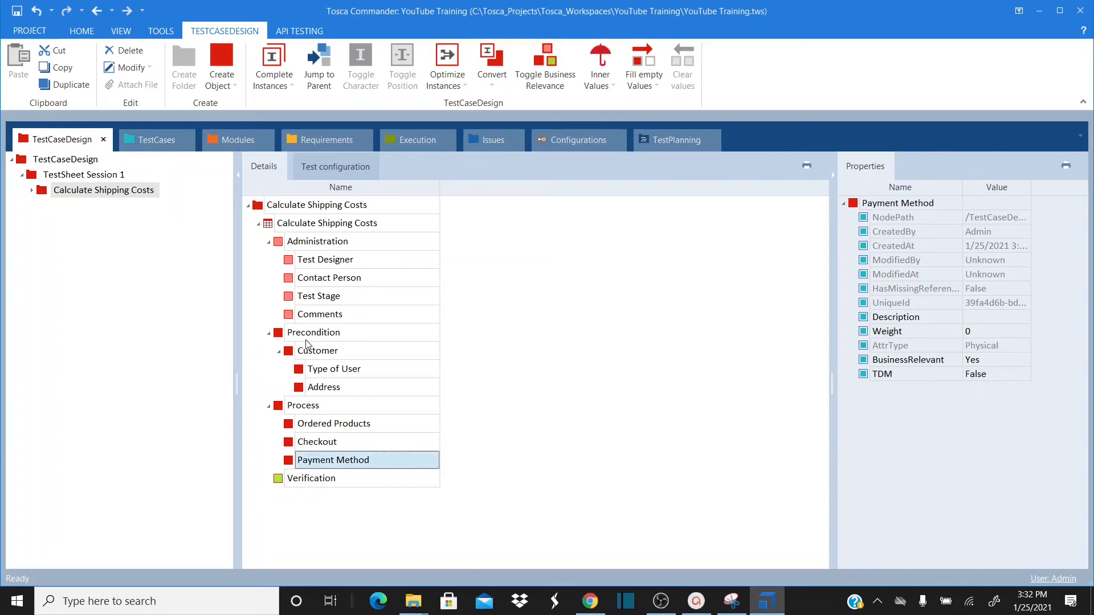
{"action": "left_click", "coordinate": [320, 429]}
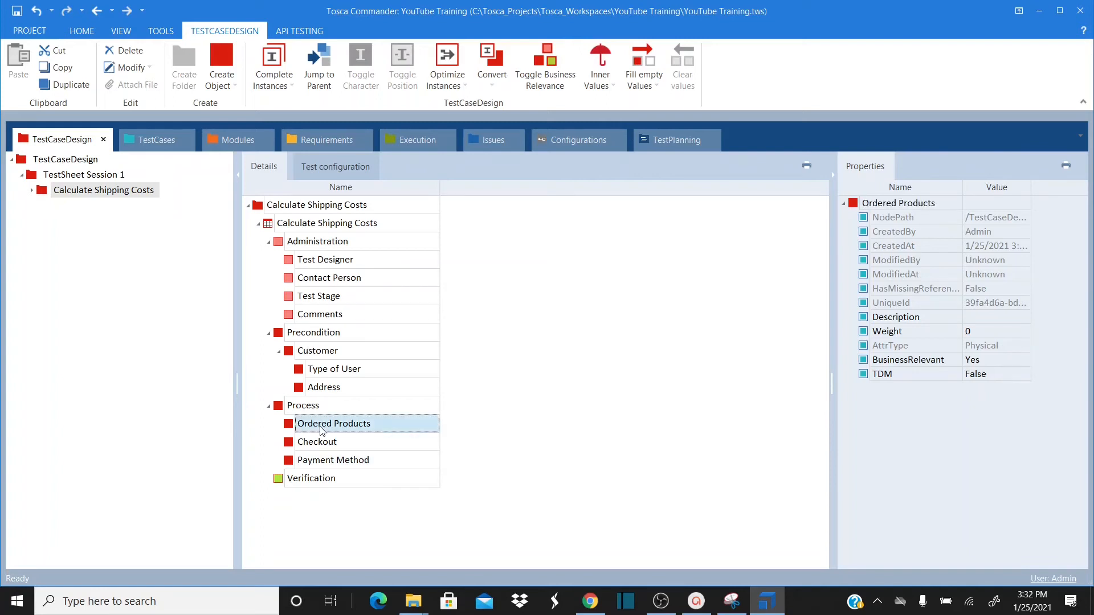
{"action": "right_click", "coordinate": [322, 429]}
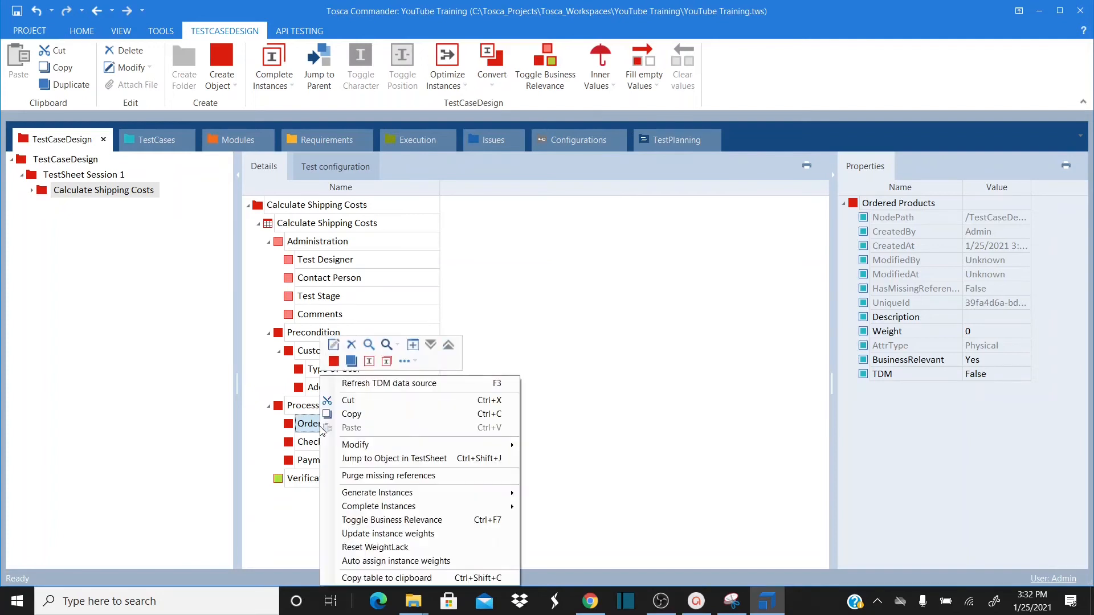
{"action": "left_click", "coordinate": [333, 361]}
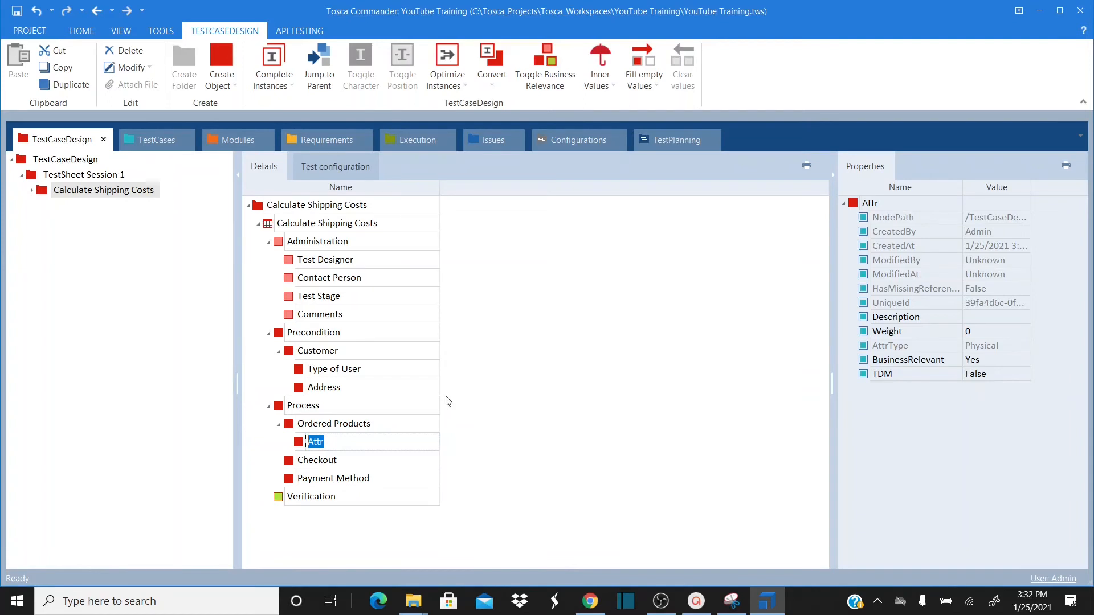
{"action": "type", "text": "Prod"}
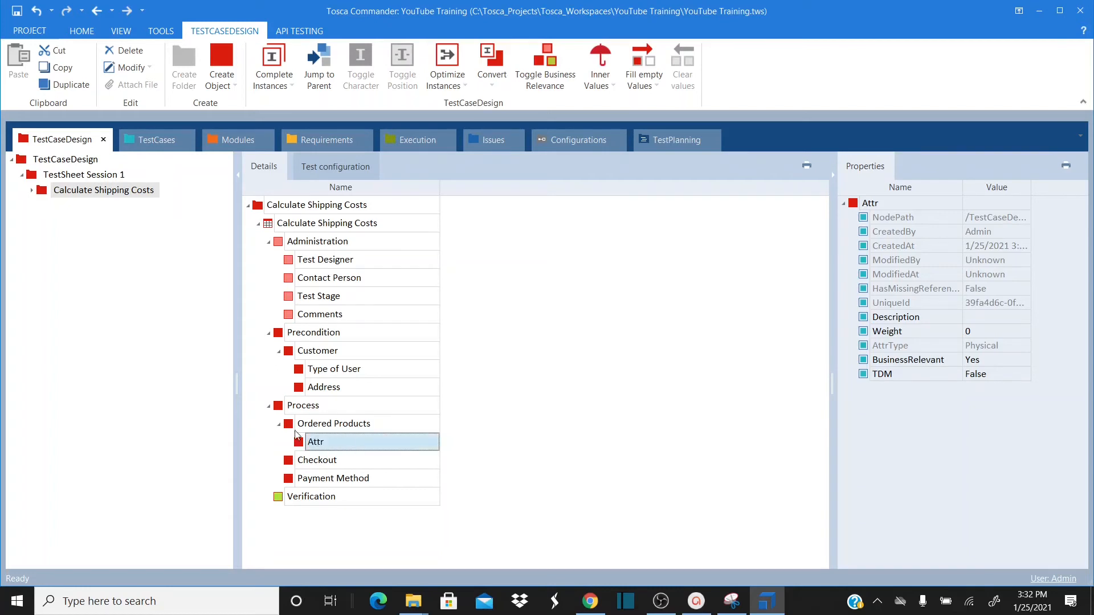
{"action": "left_click", "coordinate": [292, 431]}
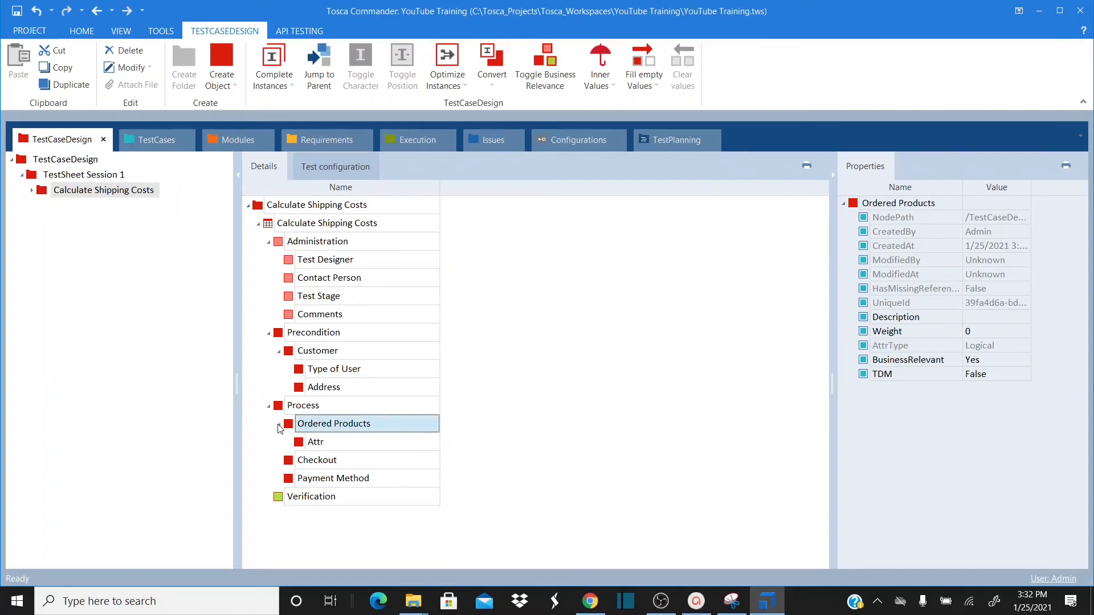
{"action": "left_click", "coordinate": [278, 425]}
{"action": "left_click", "coordinate": [278, 425]}
{"action": "left_click", "coordinate": [322, 447]}
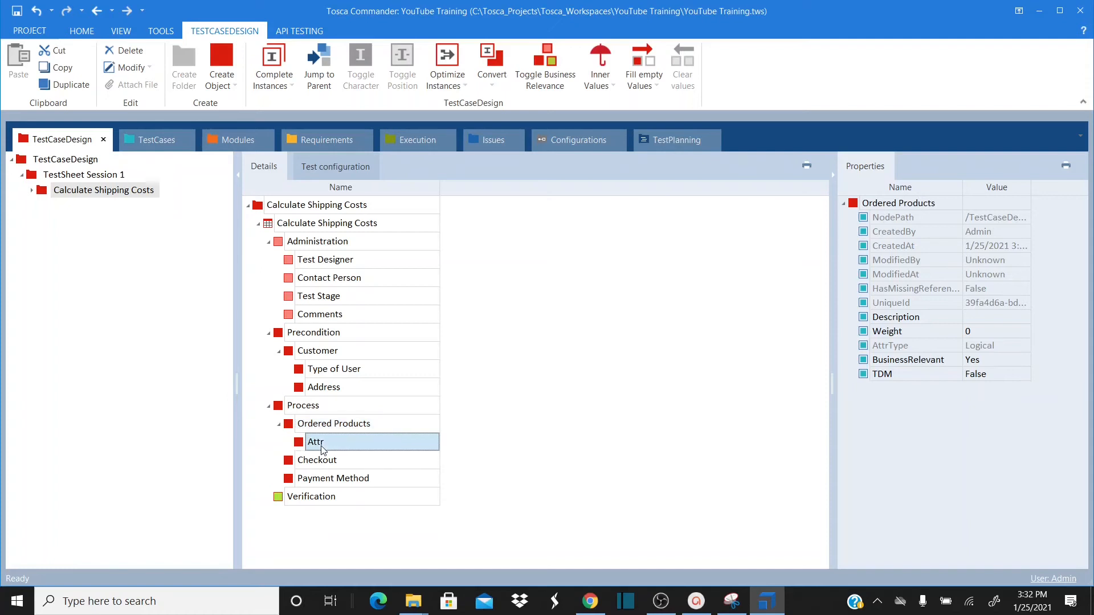
{"action": "key", "text": "Delete"}
- Move the Ordered Products attribute to the end of the Process attribute's children, below Payment Method
{"action": "left_click_drag", "start_coordinate": [291, 427], "coordinate": [288, 411]}
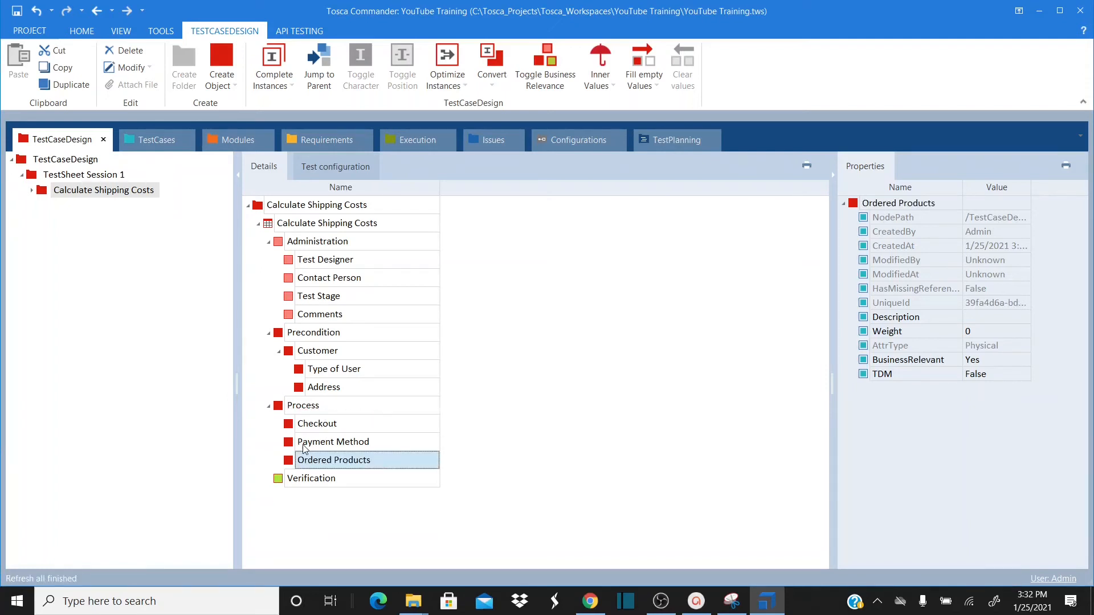
- Nest Checkout and Payment Method under the Ordered Products attribute and add a sub-attribute named "Product" to Ordered Products
{"action": "left_click_drag", "start_coordinate": [293, 464], "coordinate": [326, 424]}
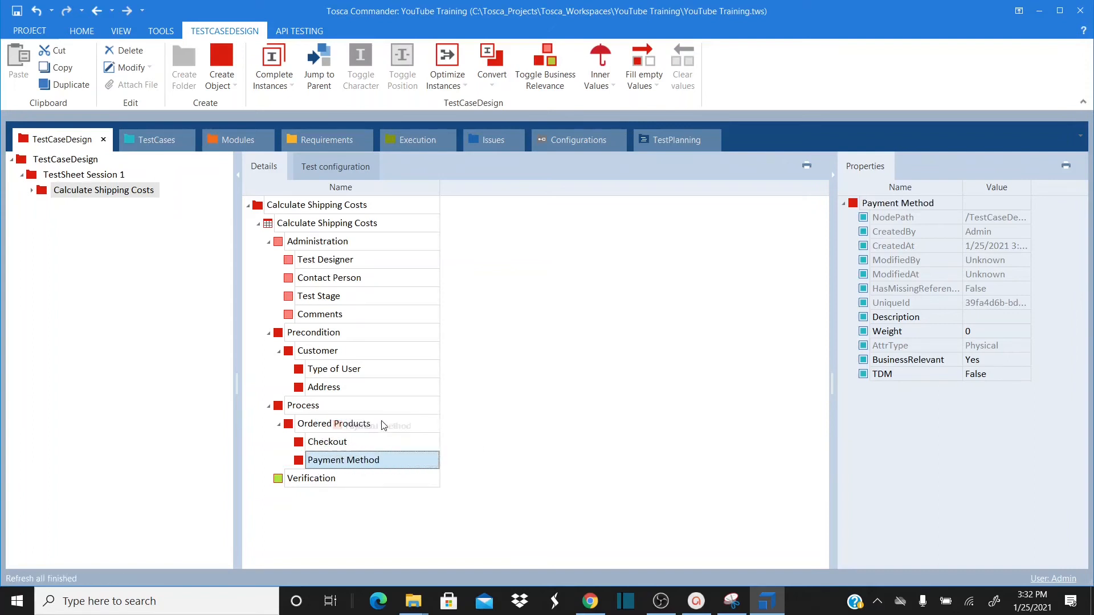
{"action": "left_click", "coordinate": [333, 424]}
{"action": "right_click", "coordinate": [289, 429]}
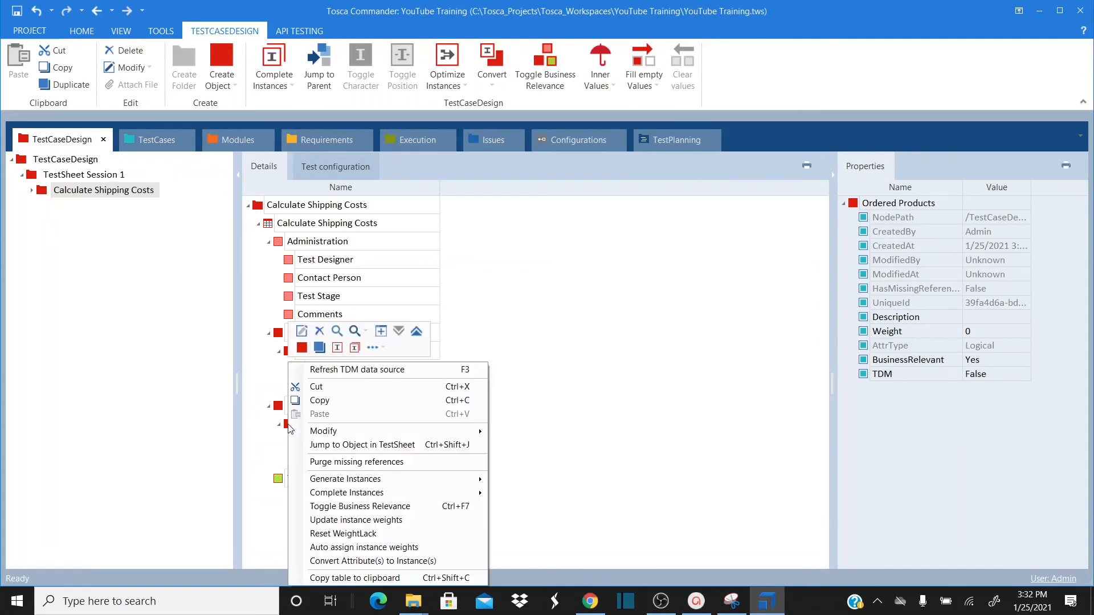
{"action": "left_click", "coordinate": [303, 347]}
{"action": "type", "text": "Product"}
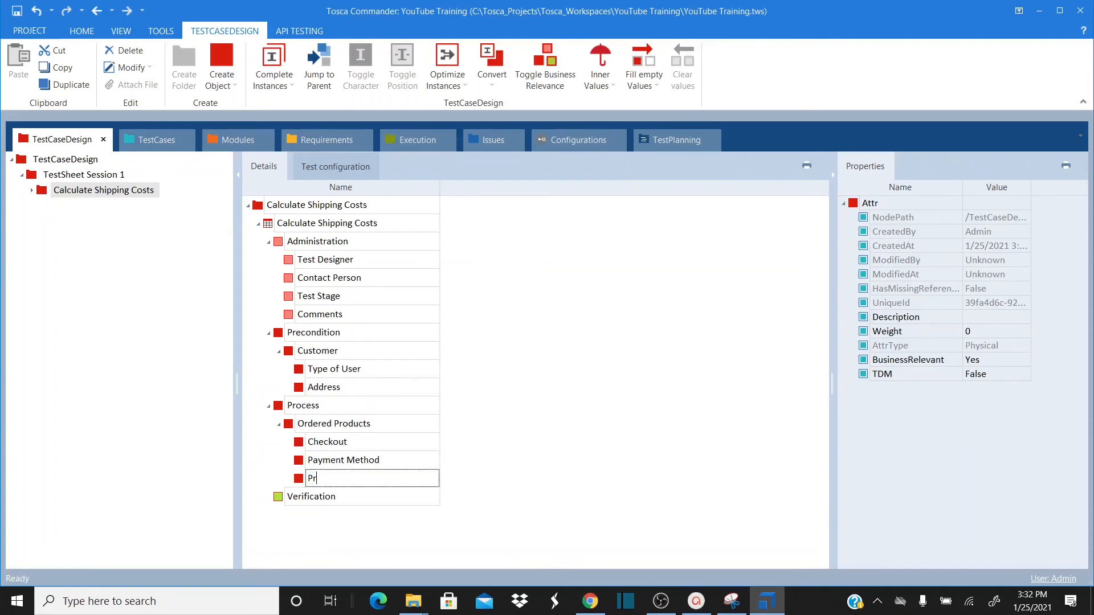
{"action": "key", "text": "Return"}
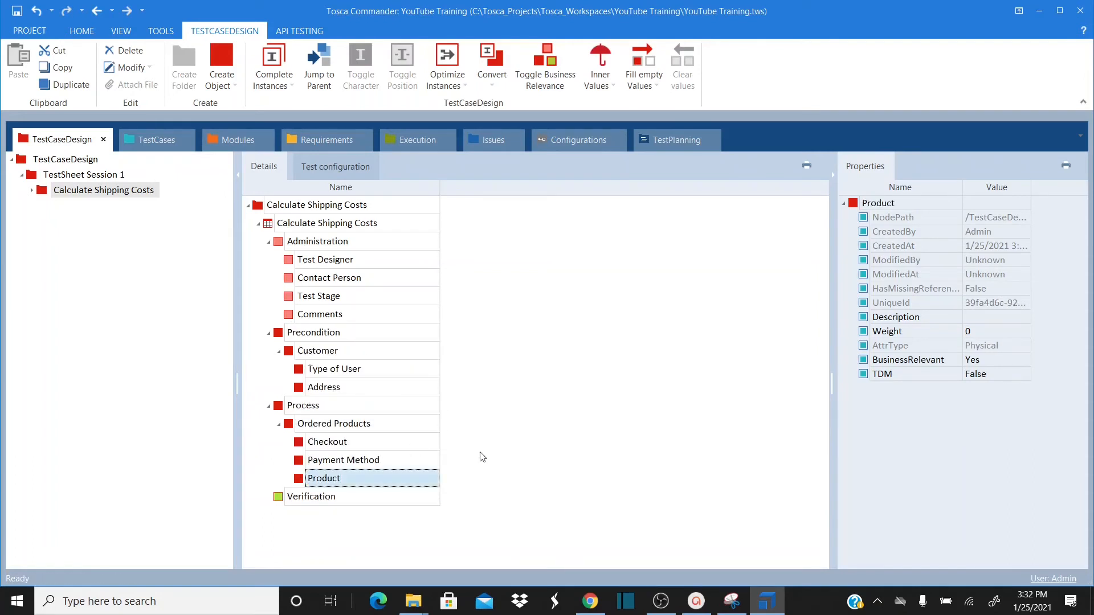
- Move the Product attribute to the first position under Ordered Products, above Checkout
{"action": "left_click_drag", "start_coordinate": [300, 456], "coordinate": [302, 442]}
{"action": "left_click", "coordinate": [296, 409]}
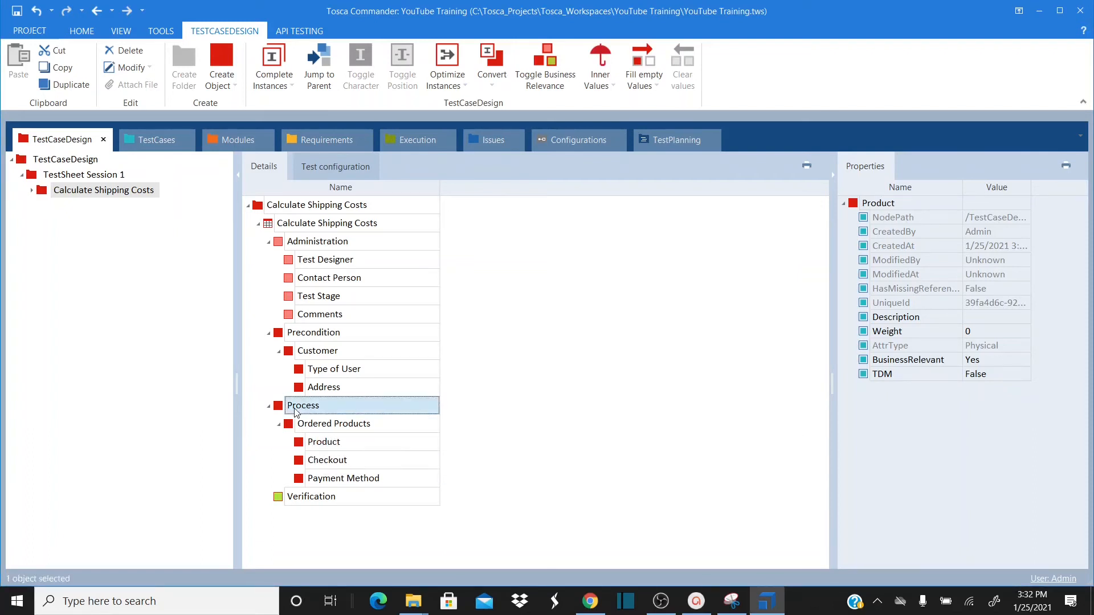
{"action": "left_click", "coordinate": [301, 426]}
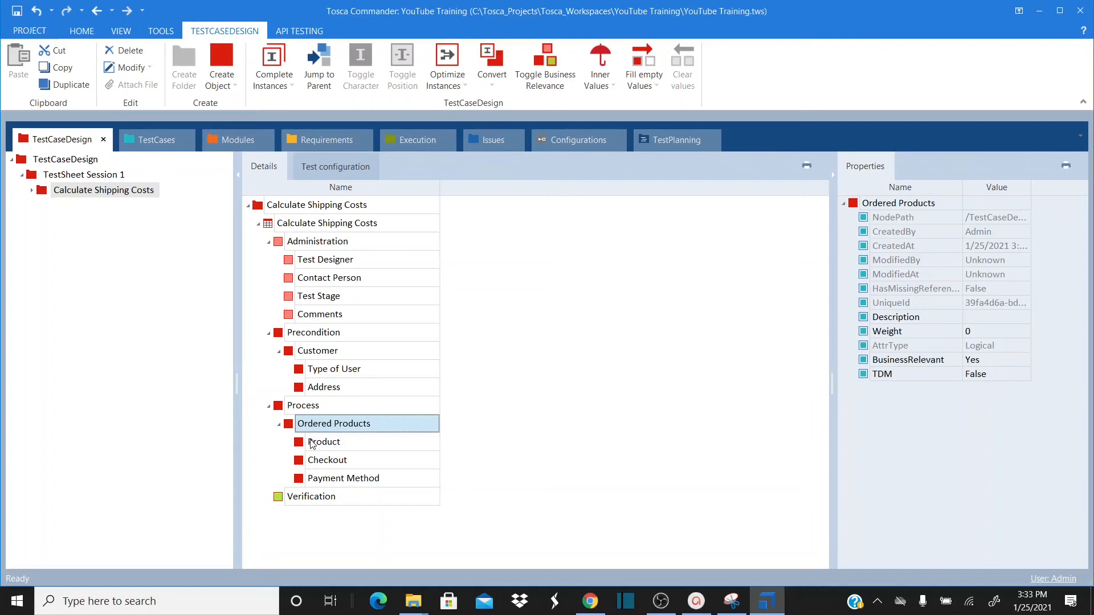
{"action": "left_click", "coordinate": [312, 444]}
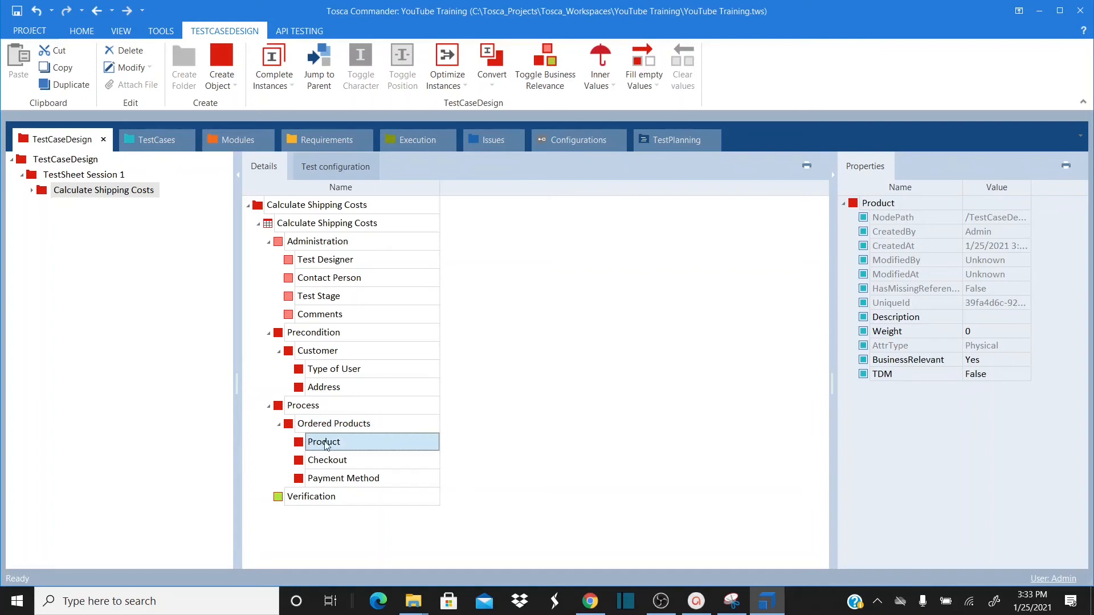
{"action": "left_click", "coordinate": [315, 463]}
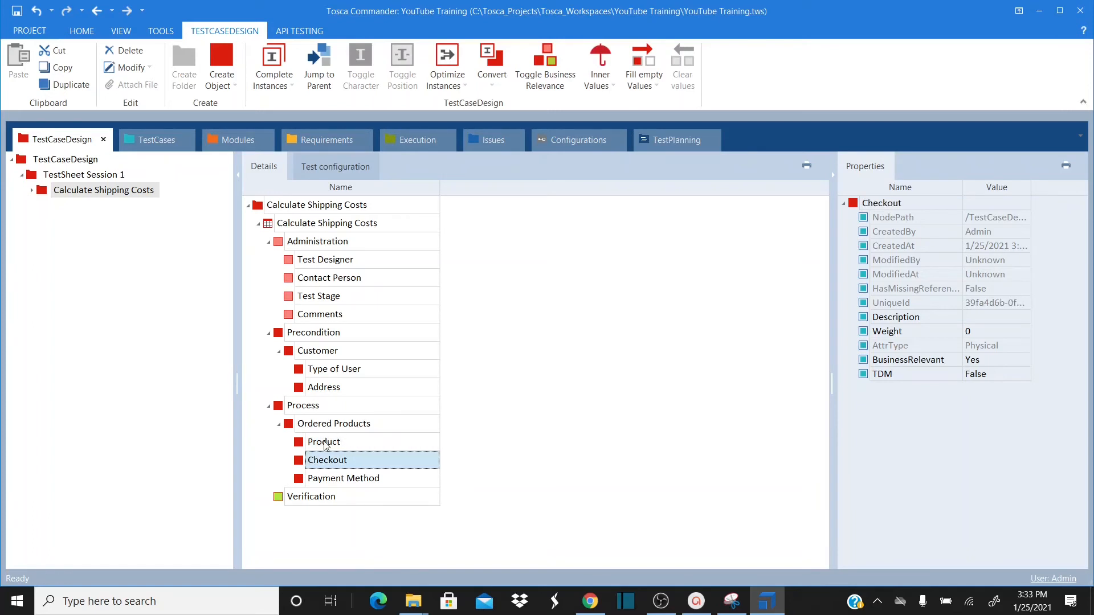
- Add a sub-attribute named "Product Type" under the Product attribute
{"action": "left_click", "coordinate": [326, 445]}
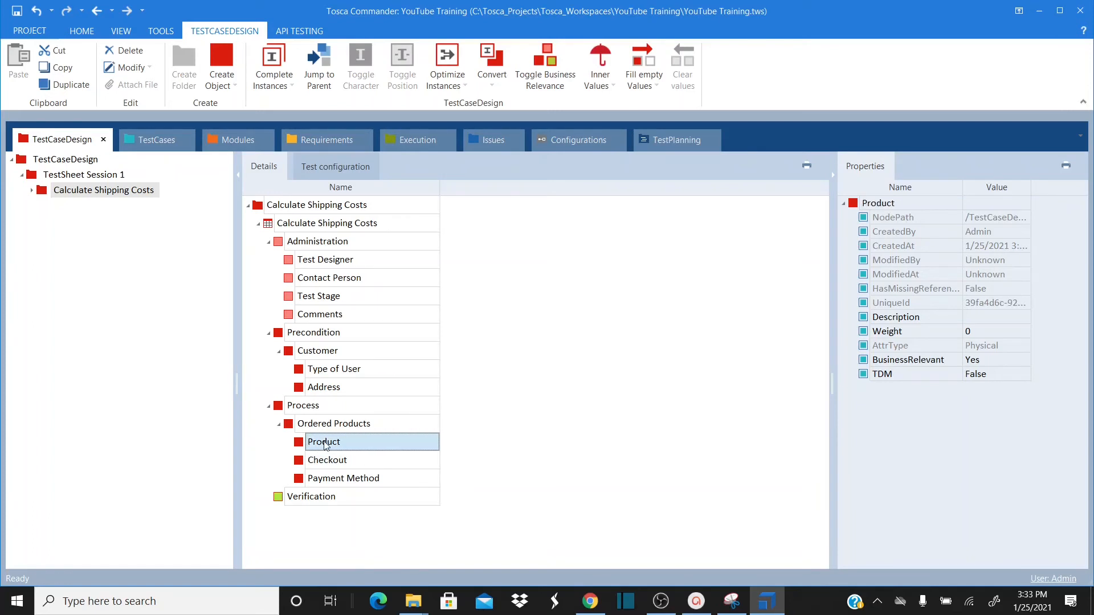
{"action": "right_click", "coordinate": [326, 444]}
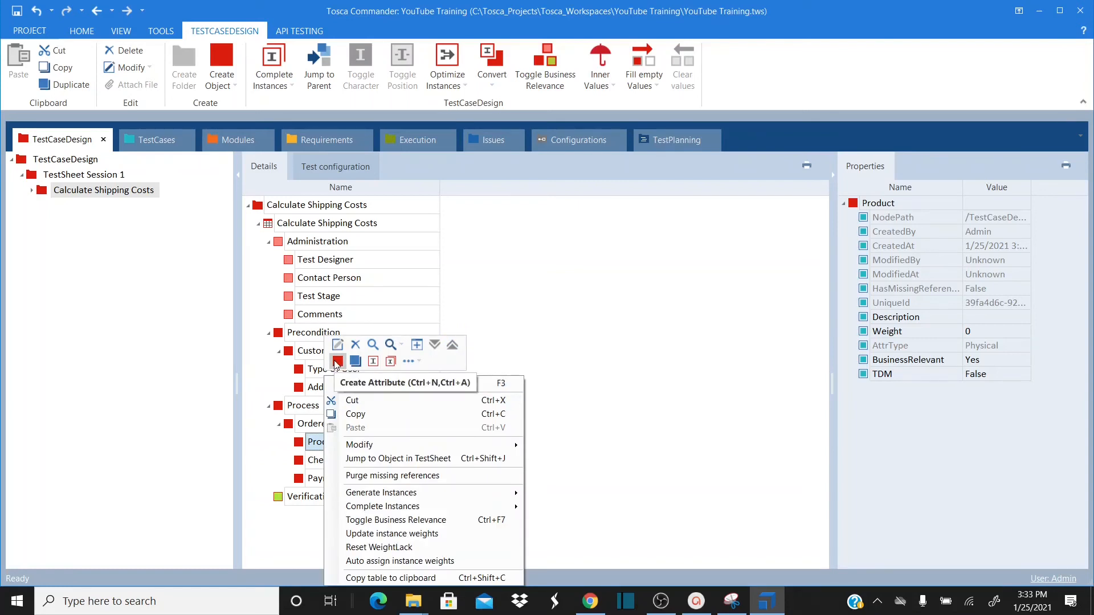
{"action": "left_click", "coordinate": [337, 362]}
{"action": "type", "text": "Product Type"}
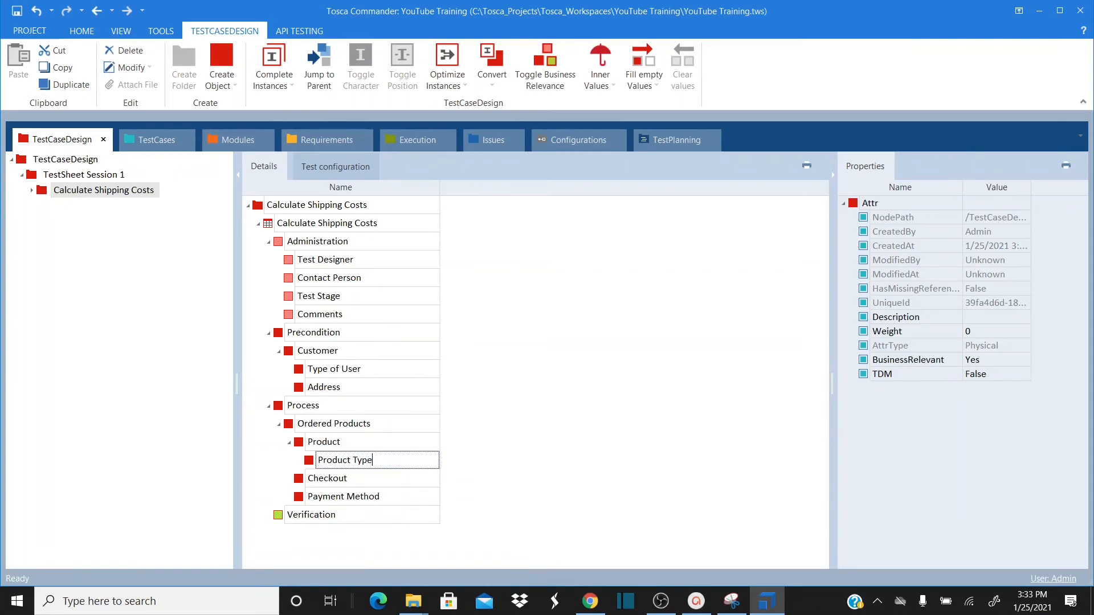
{"action": "key", "text": "Return"}
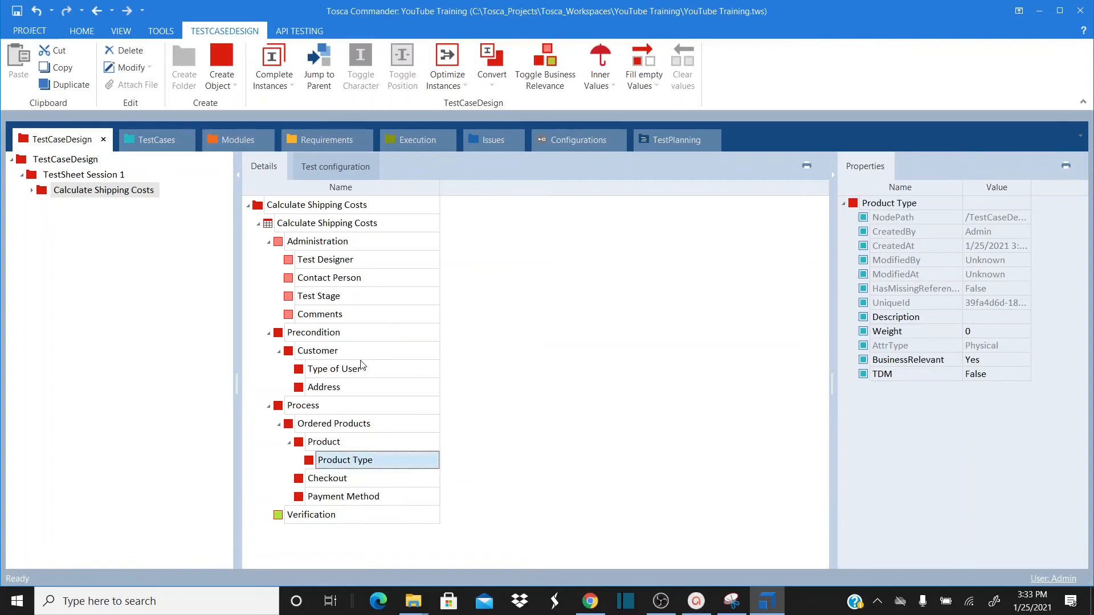
- Add a sub-attribute named "Article" under the Product attribute
{"action": "left_click", "coordinate": [307, 438]}
{"action": "right_click", "coordinate": [306, 440]}
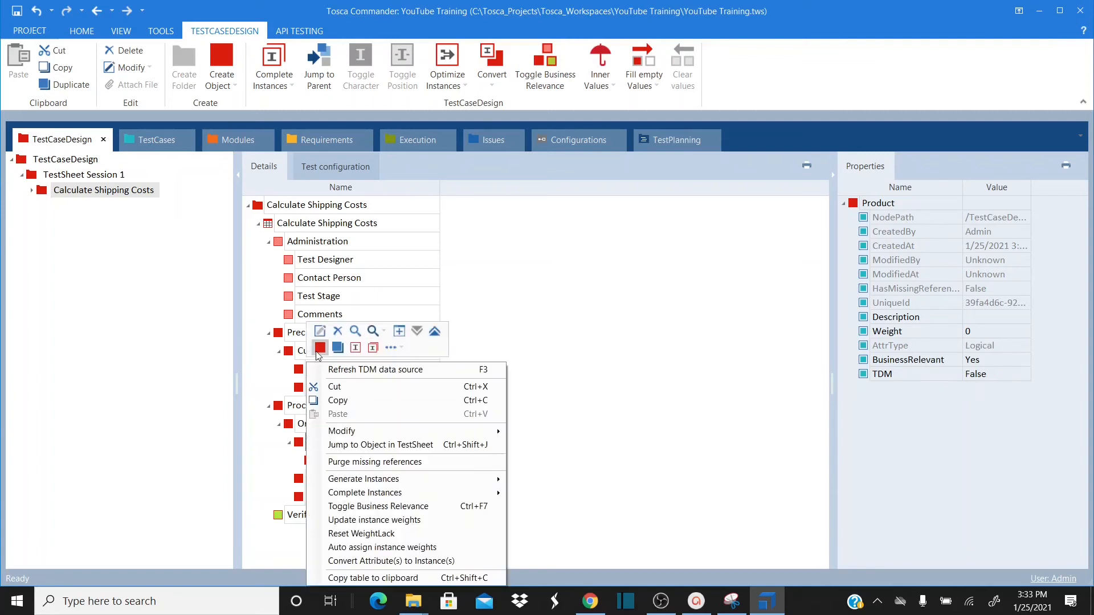
{"action": "left_click", "coordinate": [320, 351]}
{"action": "type", "text": "Article"}
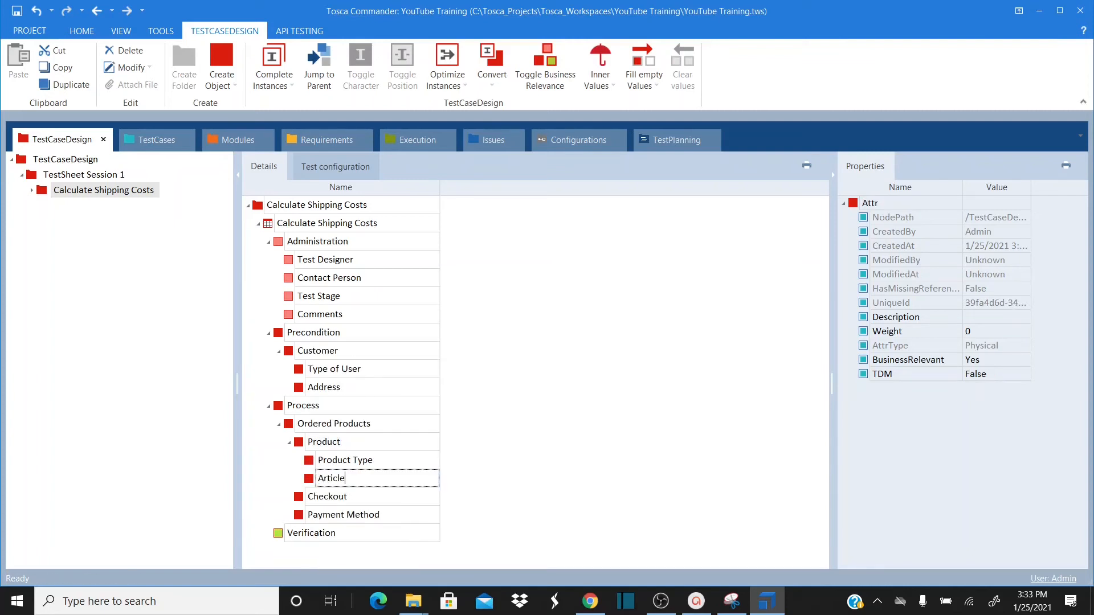
{"action": "key", "text": "Return"}
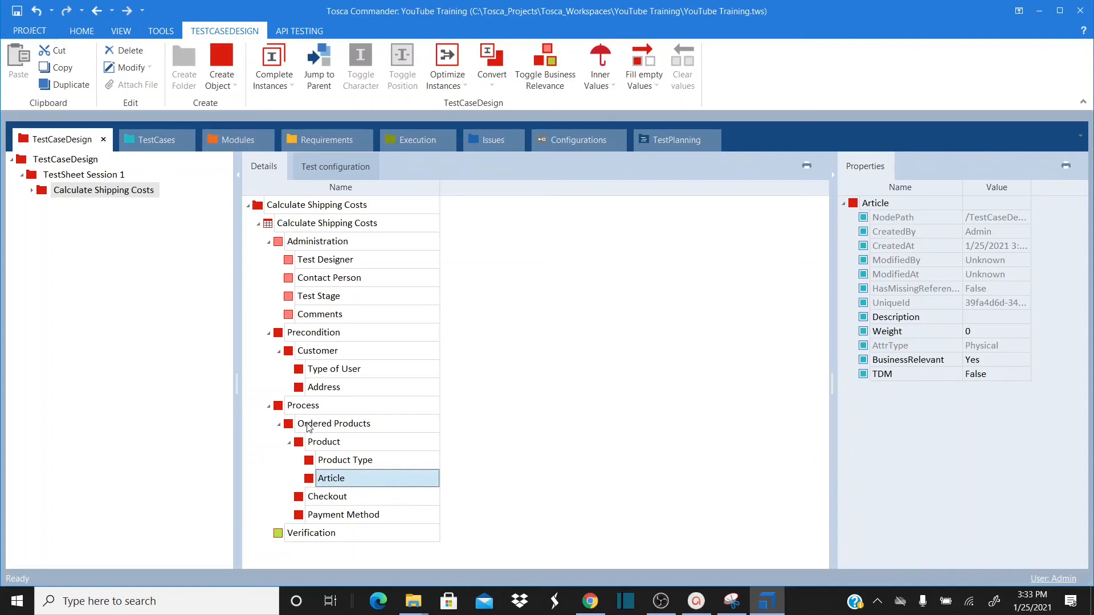
- Add a sub-attribute named "Quantity" under the Product attribute
{"action": "left_click", "coordinate": [307, 449]}
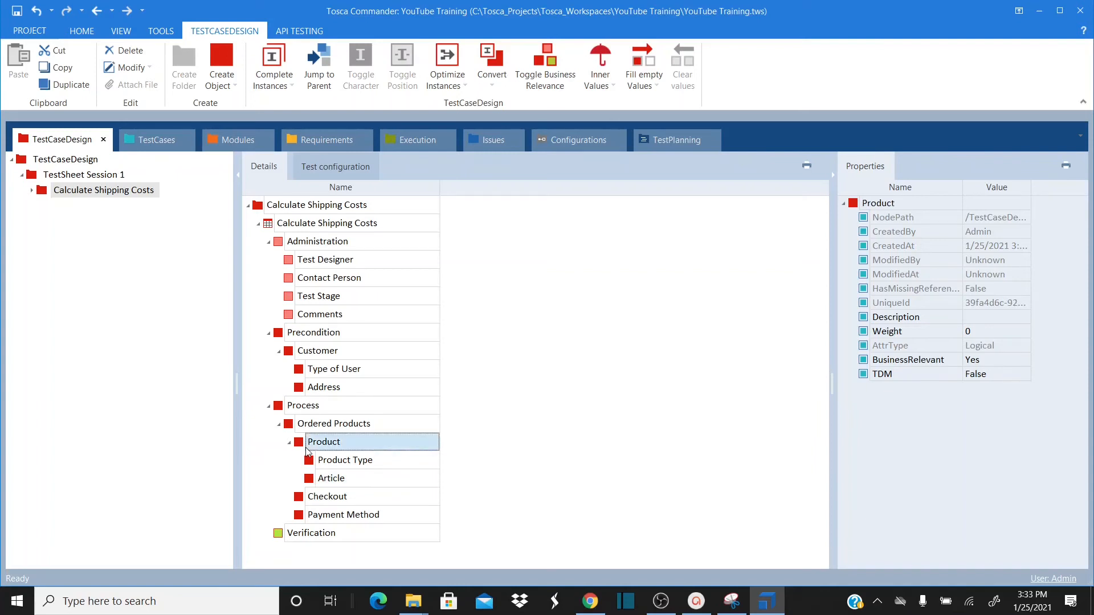
{"action": "right_click", "coordinate": [306, 450]}
{"action": "left_click", "coordinate": [325, 354]}
{"action": "type", "text": "Quantity"}
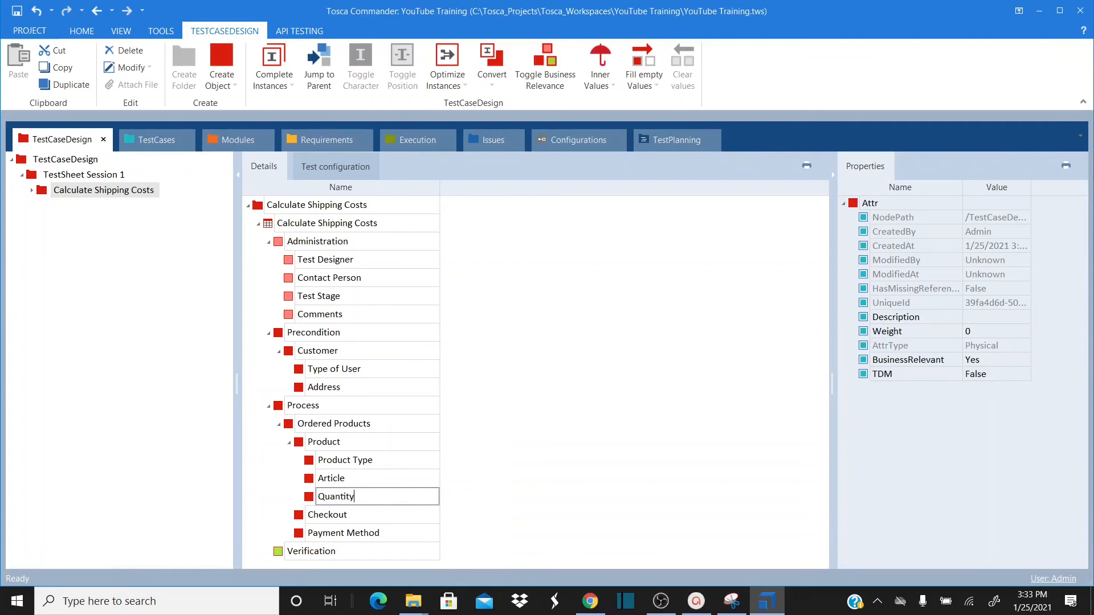
{"action": "key", "text": "Return"}
{"action": "left_click", "coordinate": [328, 460]}
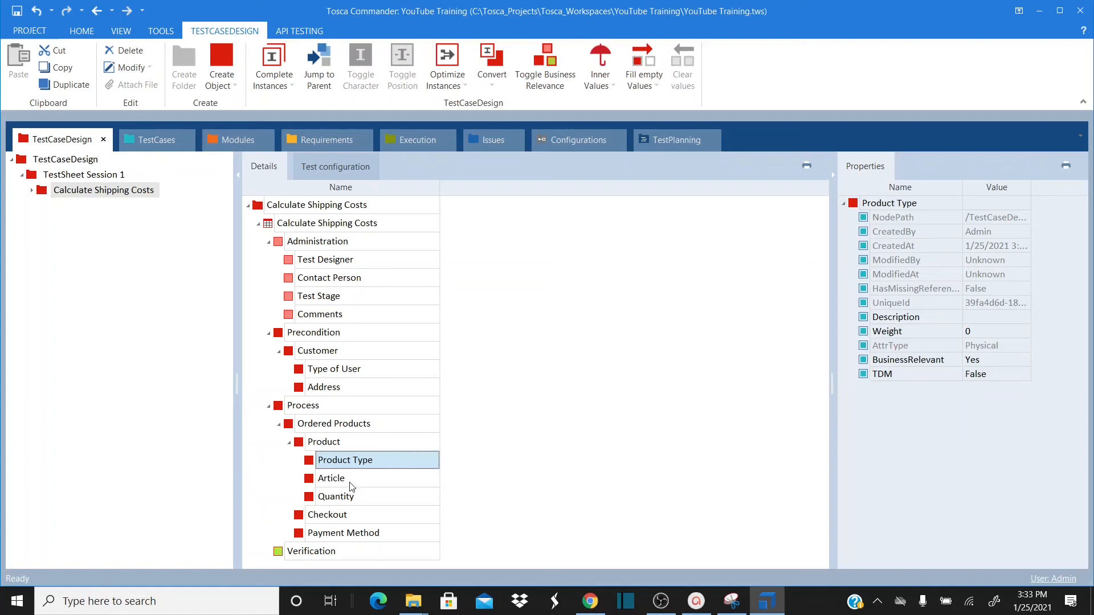
{"action": "left_click", "coordinate": [290, 444]}
{"action": "left_click", "coordinate": [289, 443]}
- Add a sub-attribute named "Billing Address" under the Checkout attribute
{"action": "left_click", "coordinate": [304, 517]}
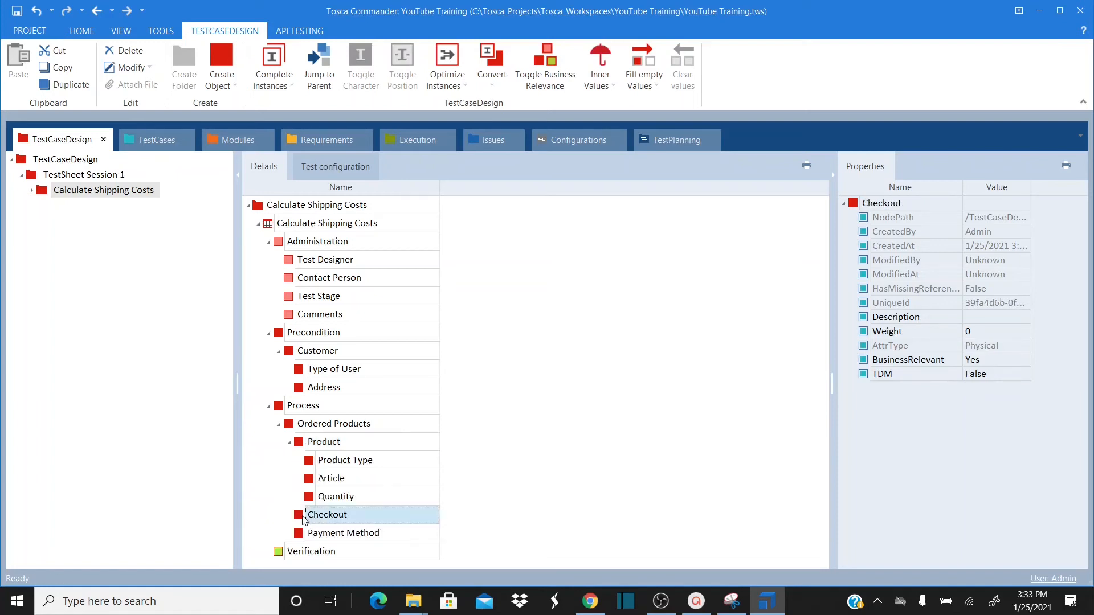
{"action": "right_click", "coordinate": [303, 519]}
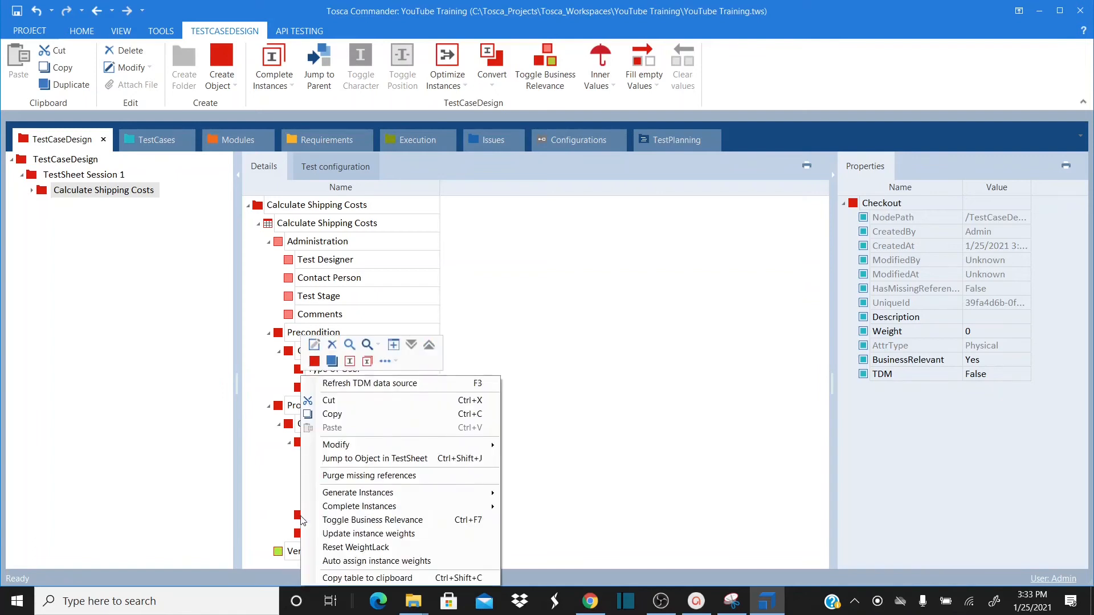
{"action": "left_click", "coordinate": [312, 365]}
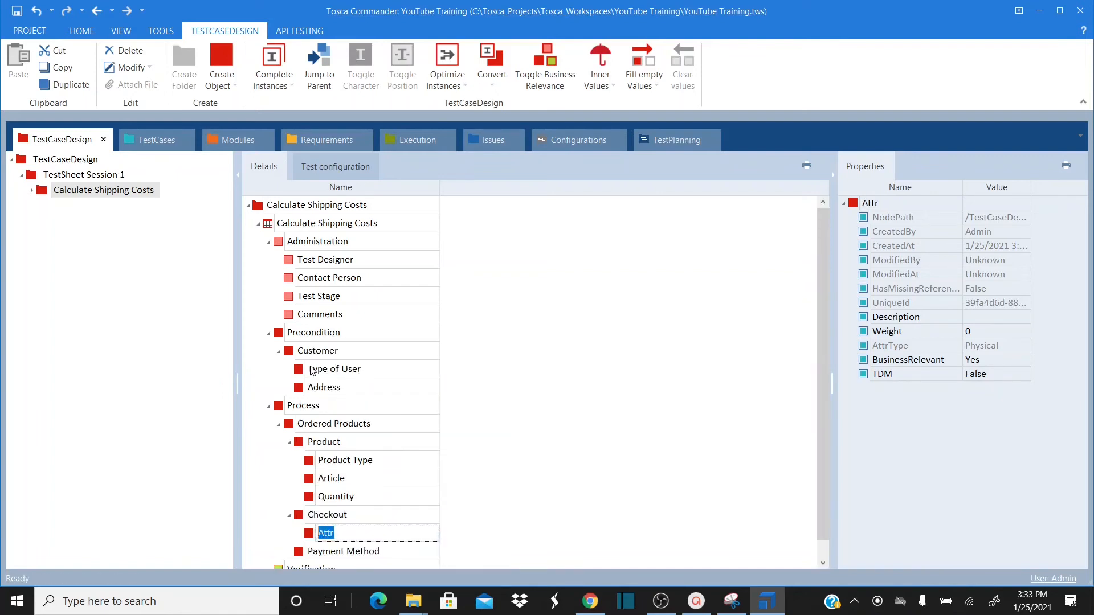
{"action": "type", "text": "Billing Address"}
{"action": "key", "text": "Return"}
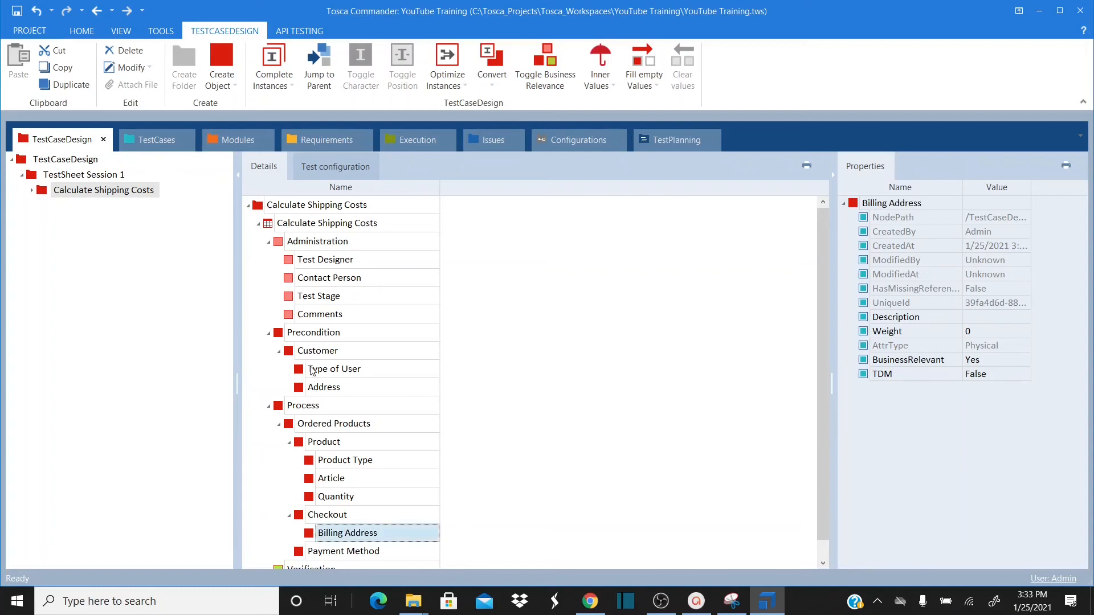
- Add a sub-attribute named "Shipping Address" under the Checkout attribute
{"action": "scroll", "coordinate": [822, 320], "scroll_direction": "down", "scroll_amount": 1}
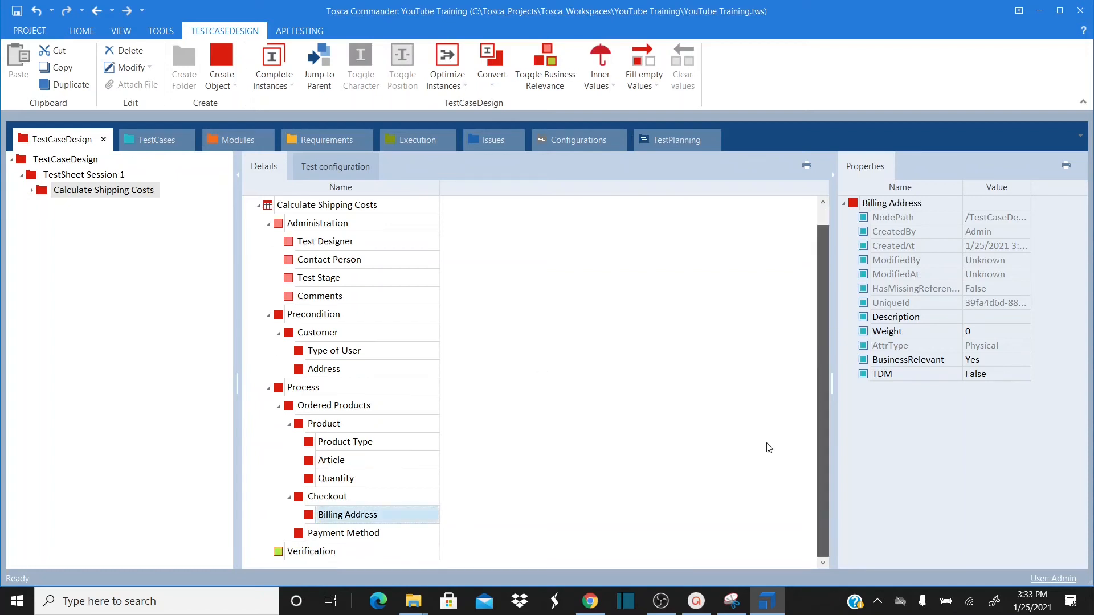
{"action": "left_click", "coordinate": [312, 496]}
{"action": "right_click", "coordinate": [311, 498]}
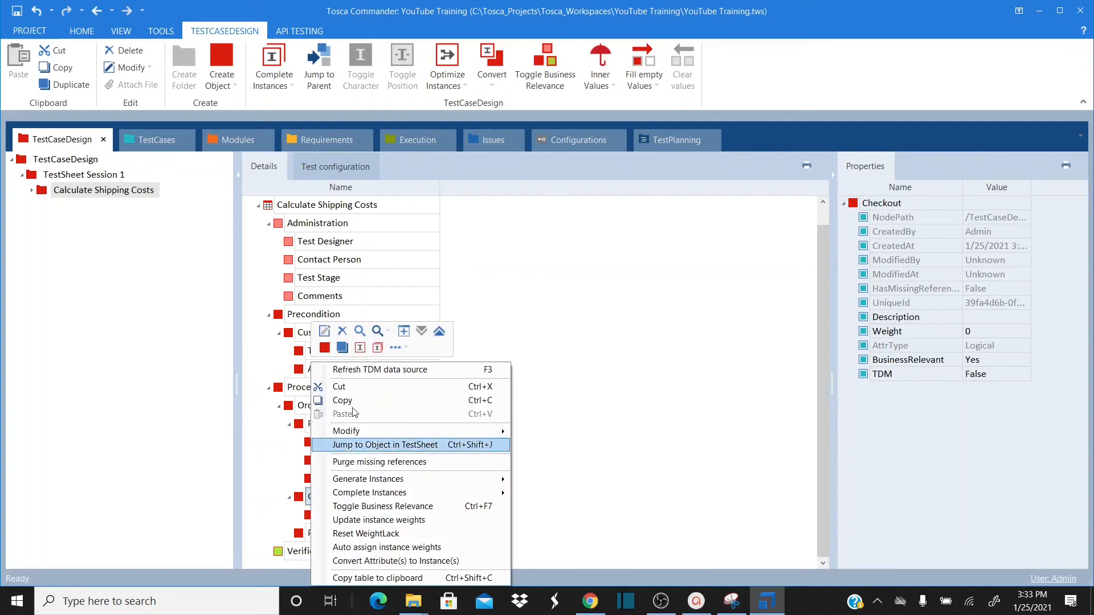
{"action": "left_click", "coordinate": [322, 349]}
{"action": "type", "text": "Sh"}
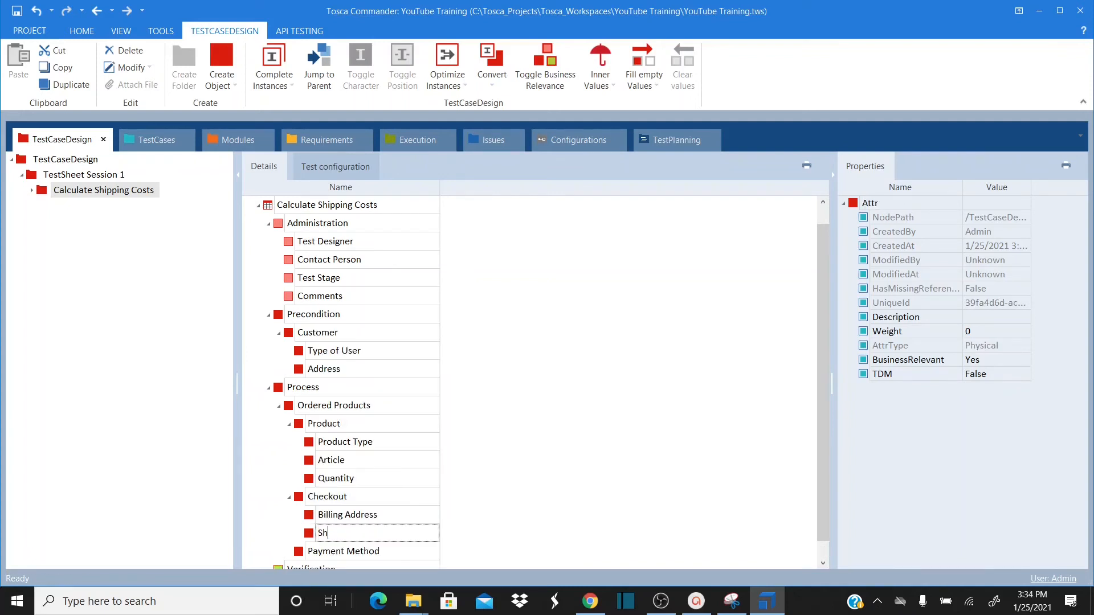
{"action": "type", "text": "ipping Add"}
{"action": "type", "text": "ress"}
{"action": "key", "text": "Return"}
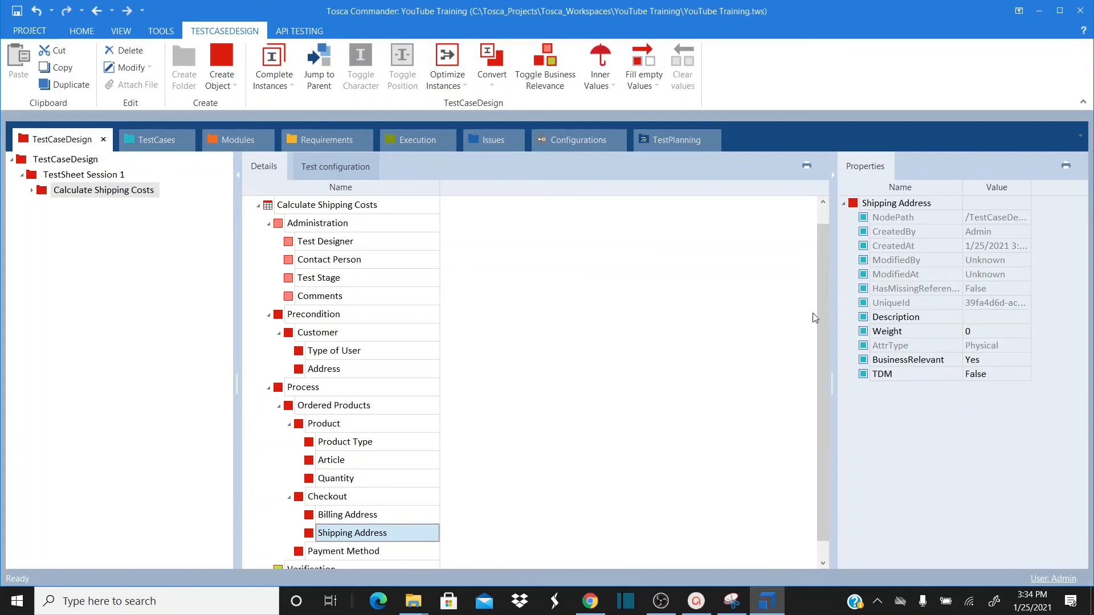
- Add a sub-attribute named "Shipping Addresss" under the Shipping Address attribute of Checkout
{"action": "scroll", "coordinate": [818, 317], "scroll_direction": "down", "scroll_amount": 1}
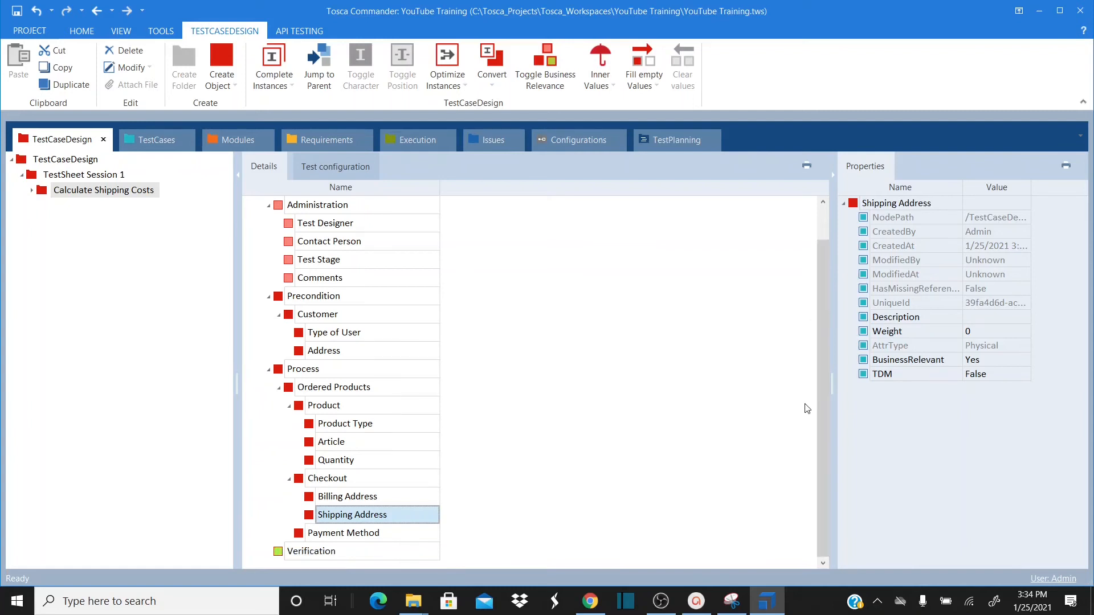
{"action": "right_click", "coordinate": [310, 515]}
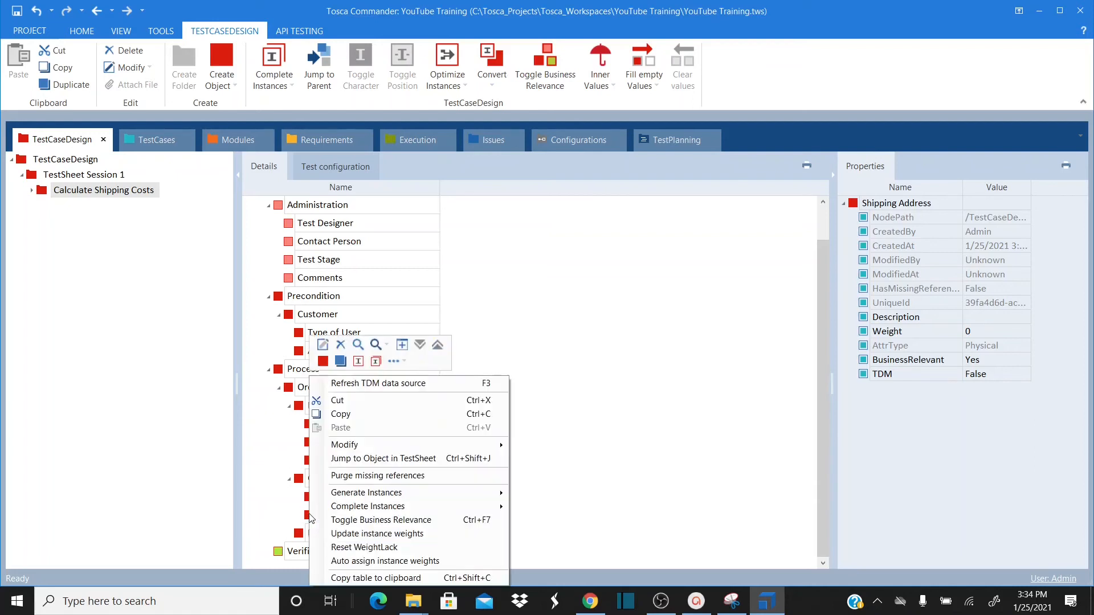
{"action": "left_click", "coordinate": [328, 368]}
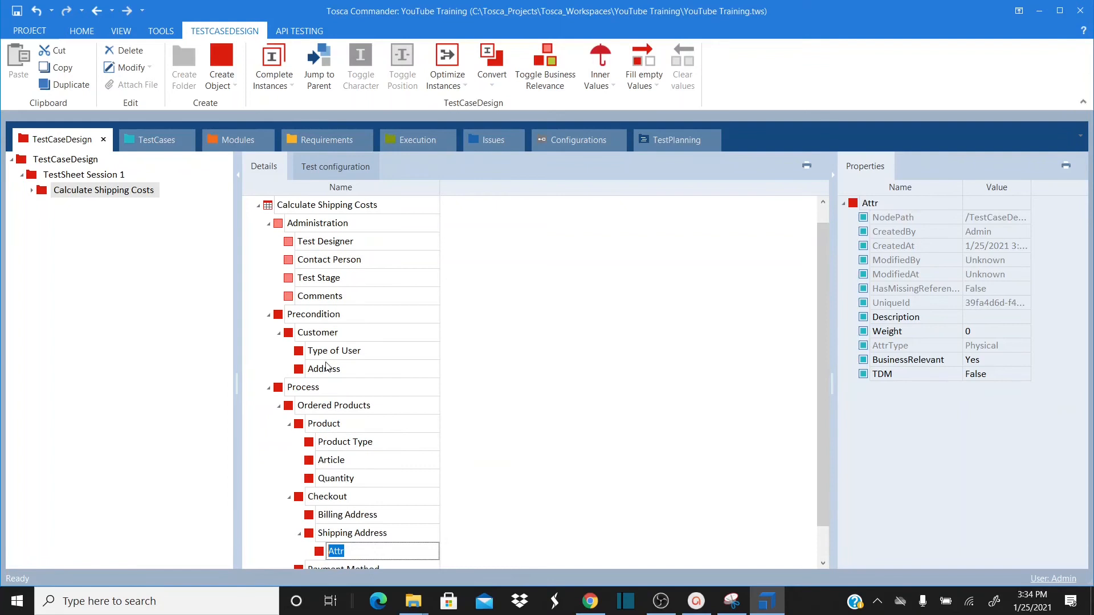
{"action": "type", "text": "Shipping Addresss"}
{"action": "key", "text": "Return"}
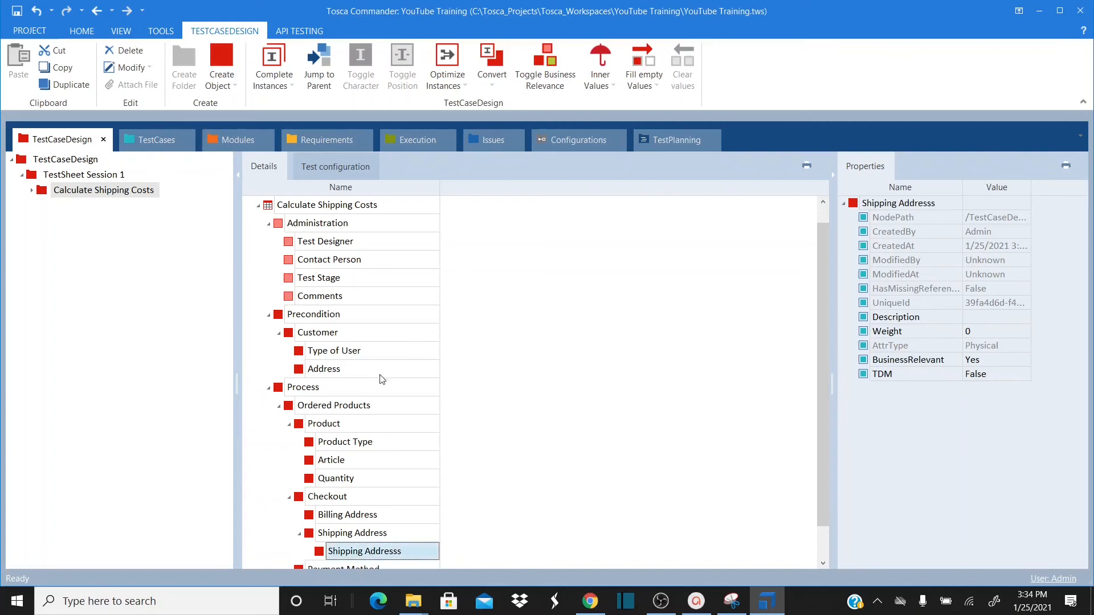
- Add a sub-attribute named "In-Store Pickup" under the Shipping Address attribute of Checkout
{"action": "scroll", "coordinate": [826, 374], "scroll_direction": "down", "scroll_amount": 1}
{"action": "right_click", "coordinate": [328, 493]}
{"action": "left_click", "coordinate": [337, 348]}
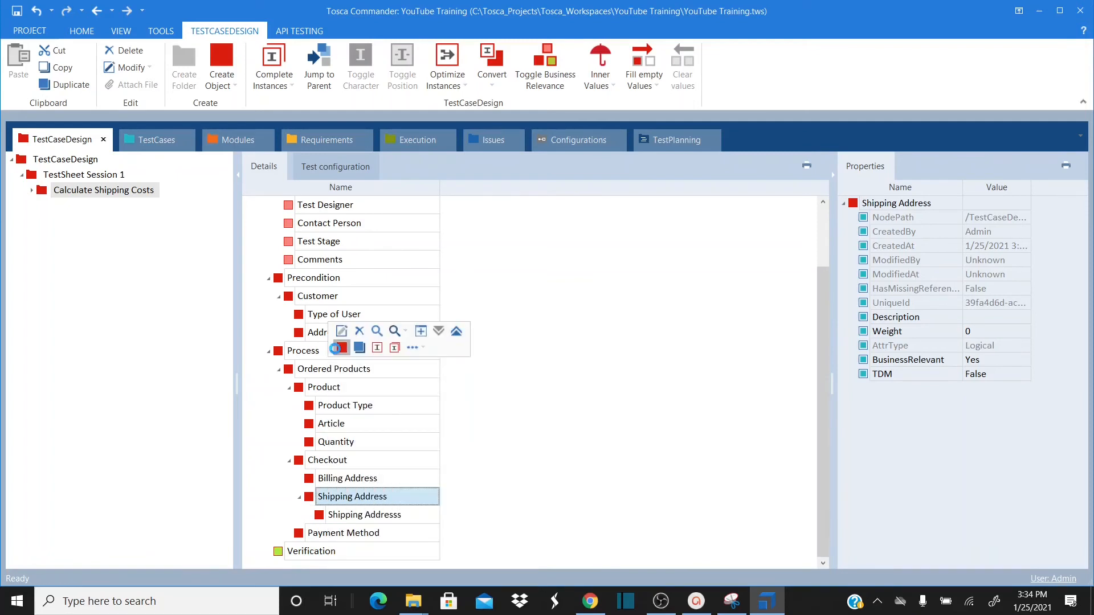
{"action": "type", "text": "In-Store Pickup"}
{"action": "key", "text": "Return"}
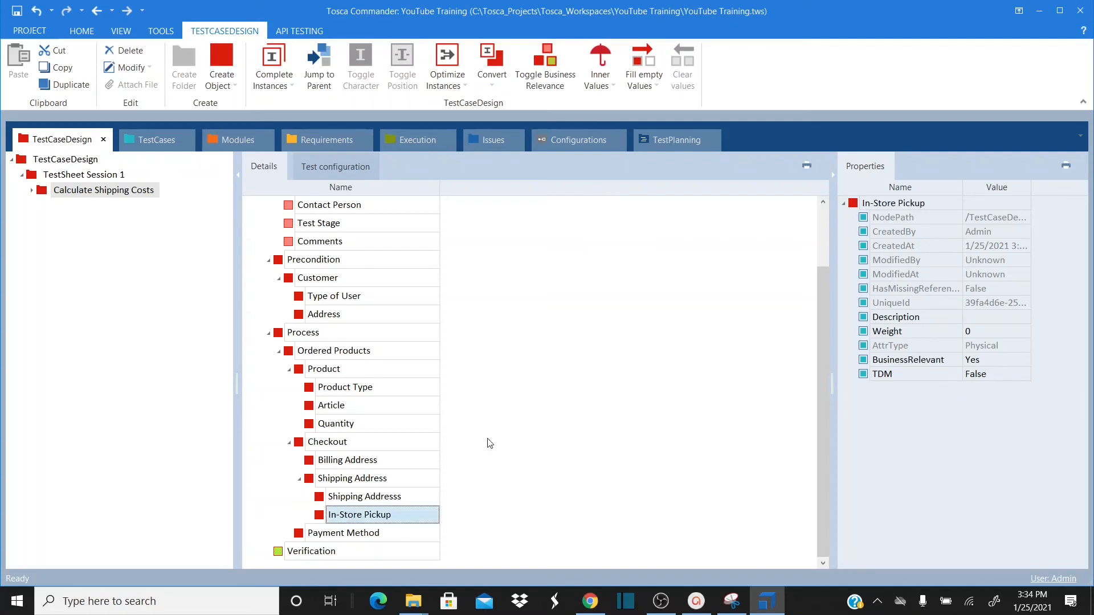
- Add a sub-attribute named "Credit Card Informaiton" under the Payment Method attribute
{"action": "left_click", "coordinate": [318, 538]}
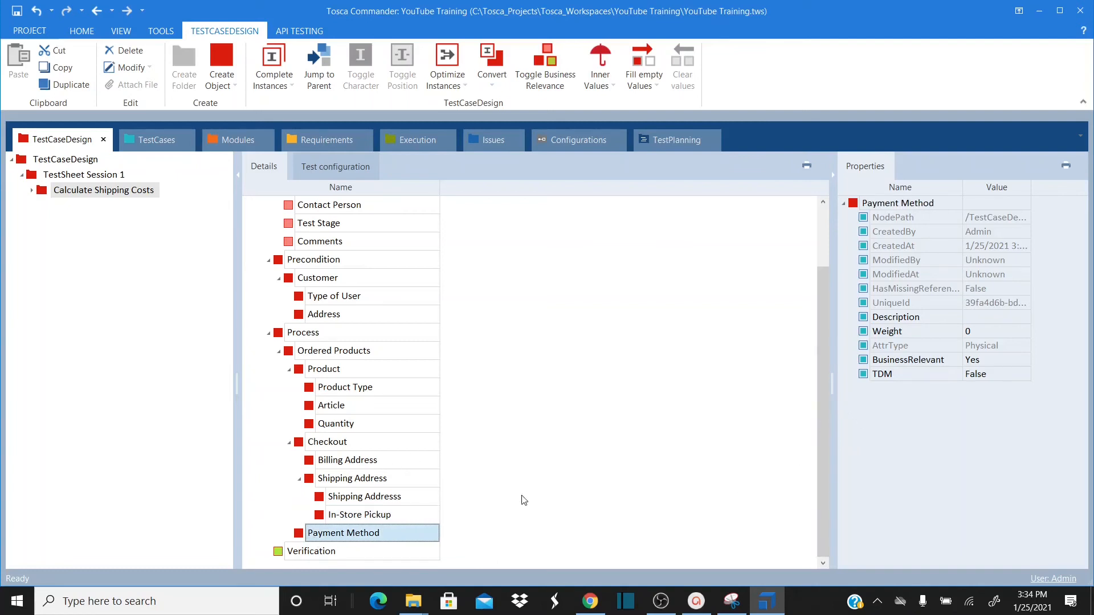
{"action": "right_click", "coordinate": [302, 537]}
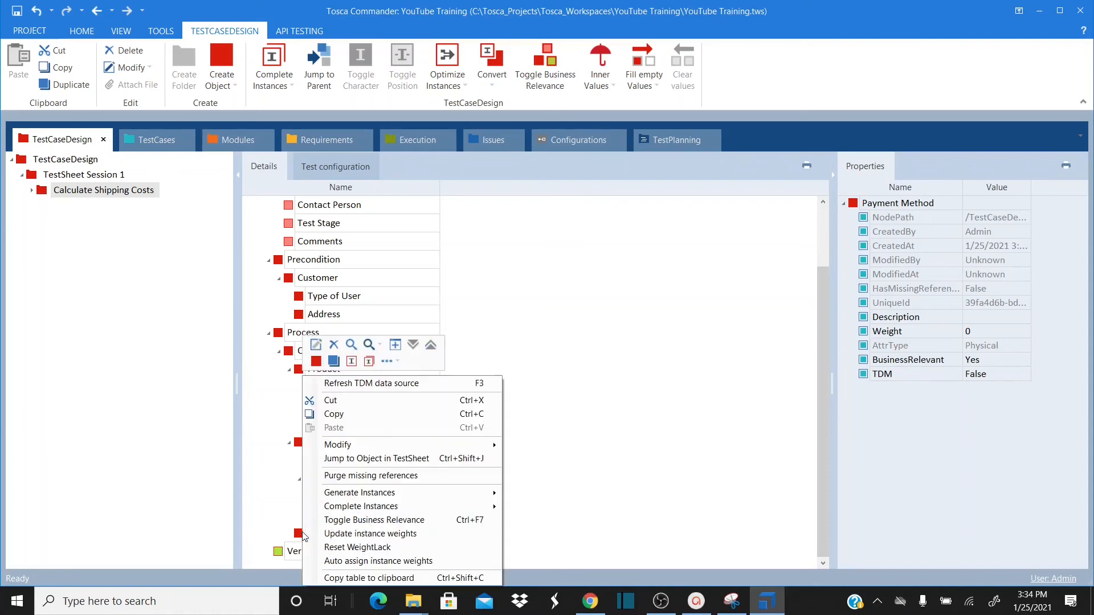
{"action": "left_click", "coordinate": [316, 362]}
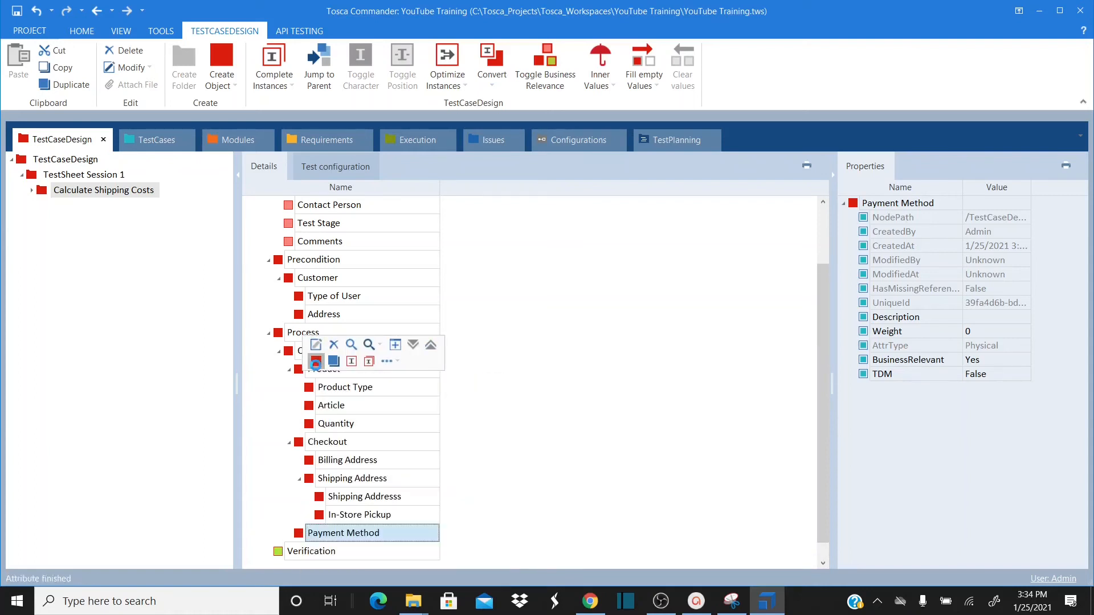
{"action": "type", "text": "Cred"}
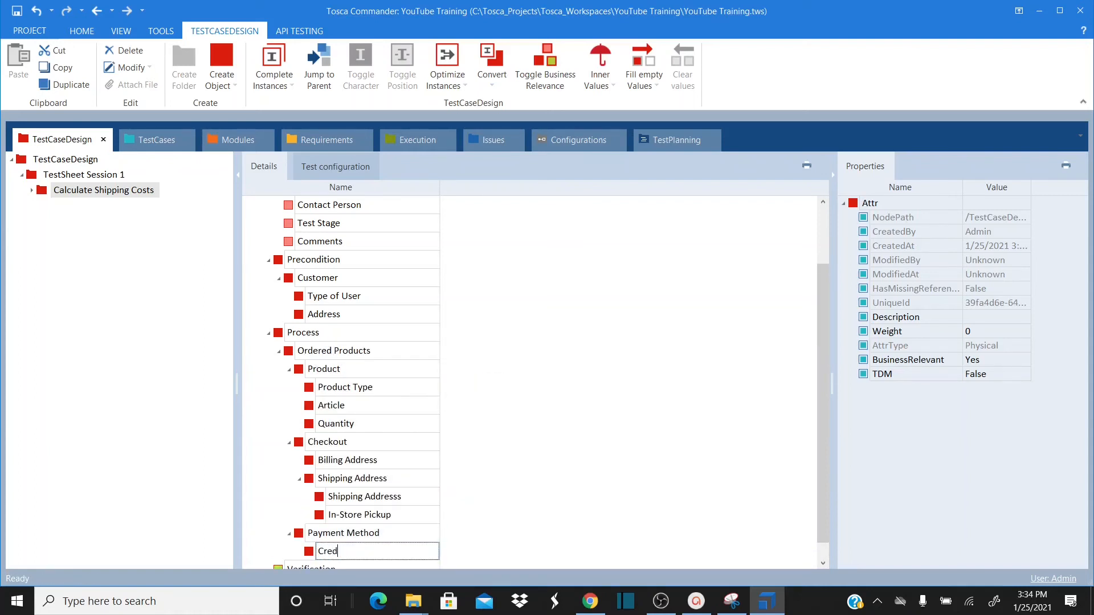
{"action": "type", "text": "it Card Informaiton"}
- Add a sub-attribute named "Card Type" under the credit card attribute of Payment Method
{"action": "left_click_drag", "start_coordinate": [825, 357], "coordinate": [817, 416]}
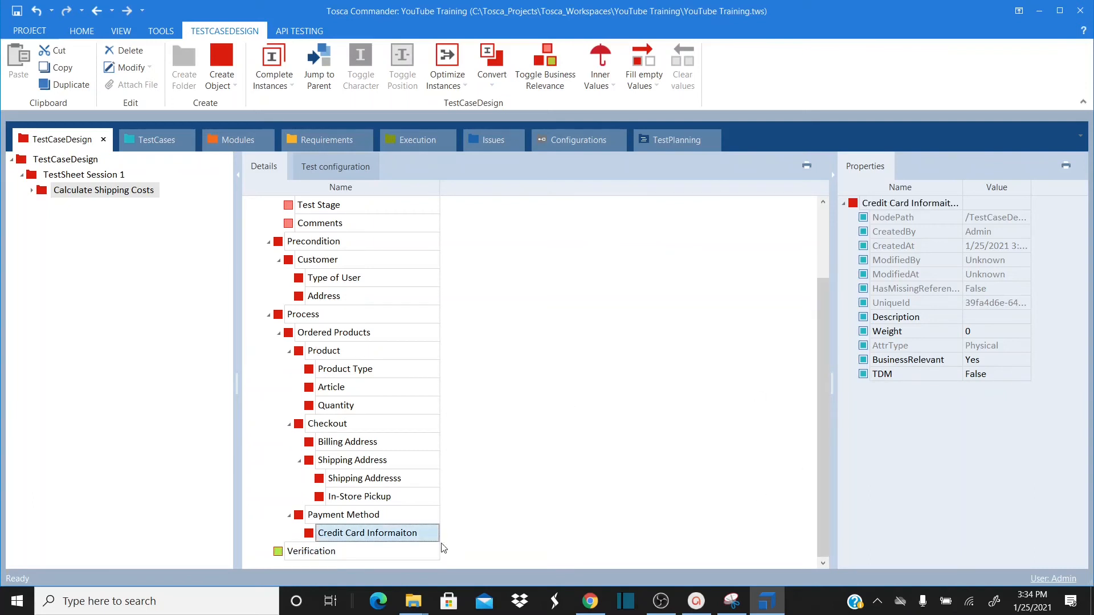
{"action": "right_click", "coordinate": [311, 537]}
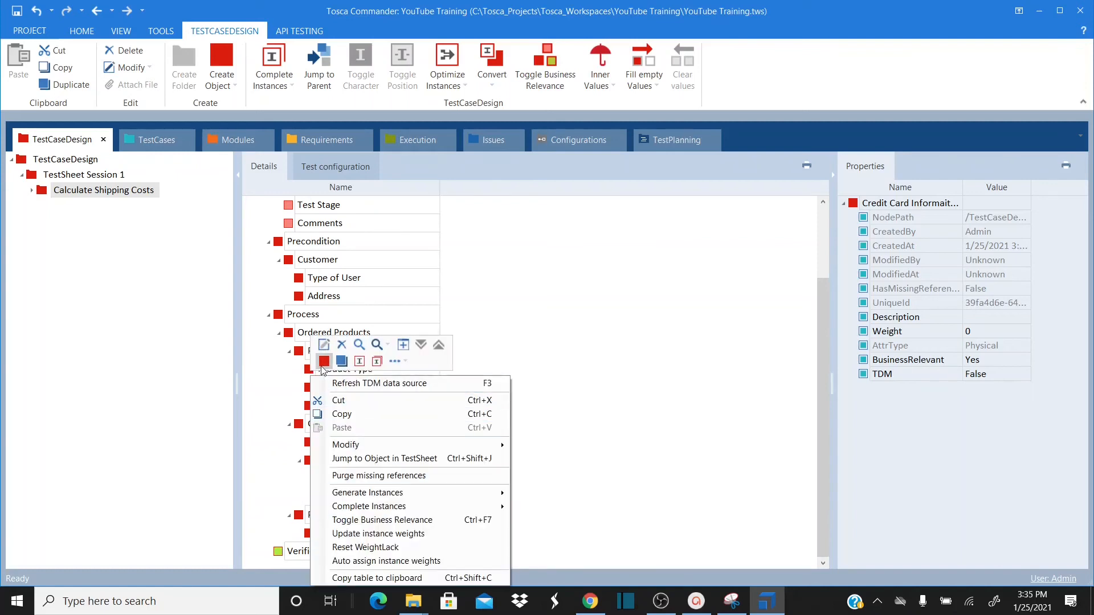
{"action": "left_click", "coordinate": [323, 361]}
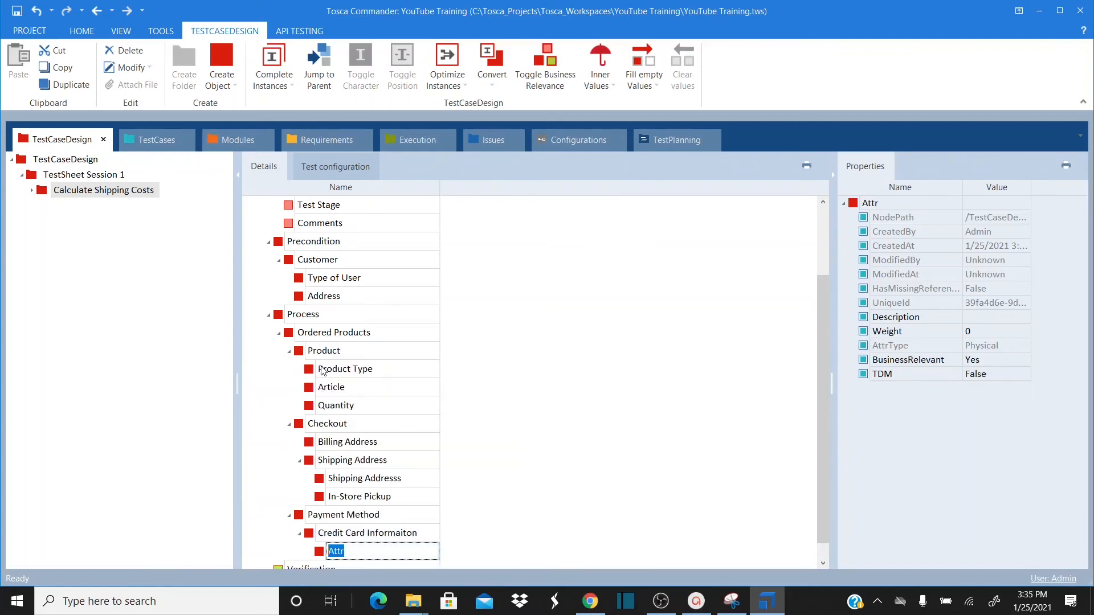
{"action": "type", "text": "Card Type"}
{"action": "key", "text": "Return"}
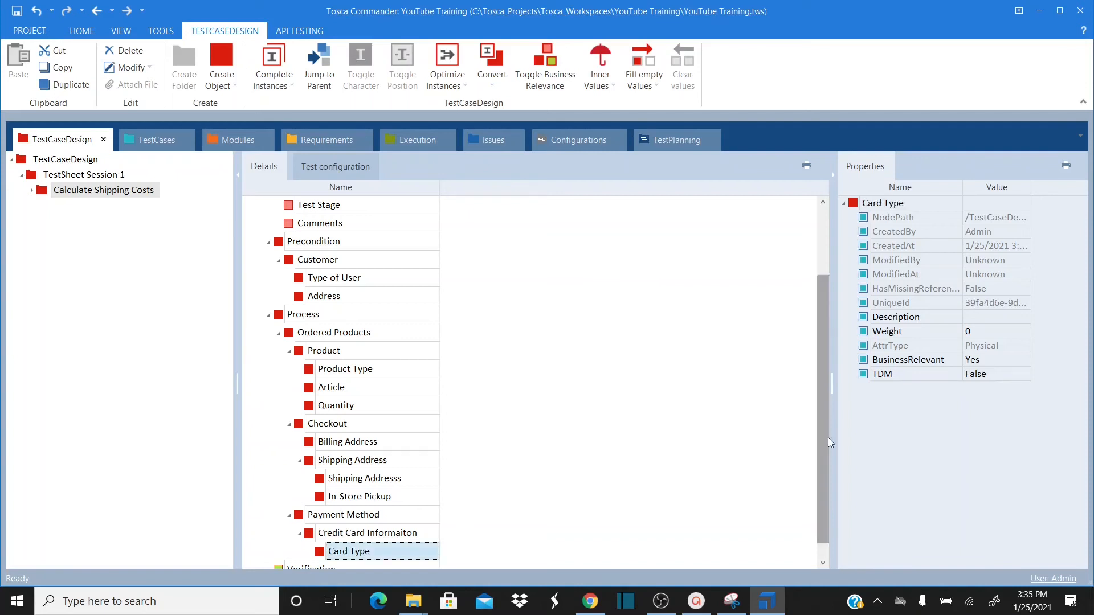
- Add a sub-attribute named "Card Number" under the credit card attribute of Payment Method
{"action": "left_click_drag", "start_coordinate": [819, 395], "coordinate": [809, 493]}
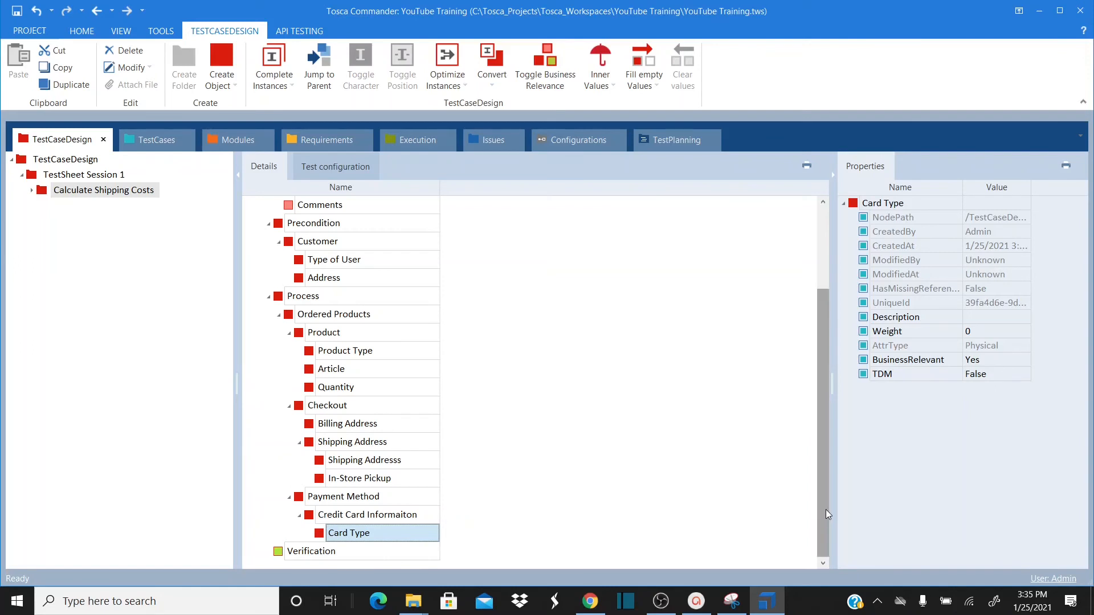
{"action": "left_click", "coordinate": [335, 516]}
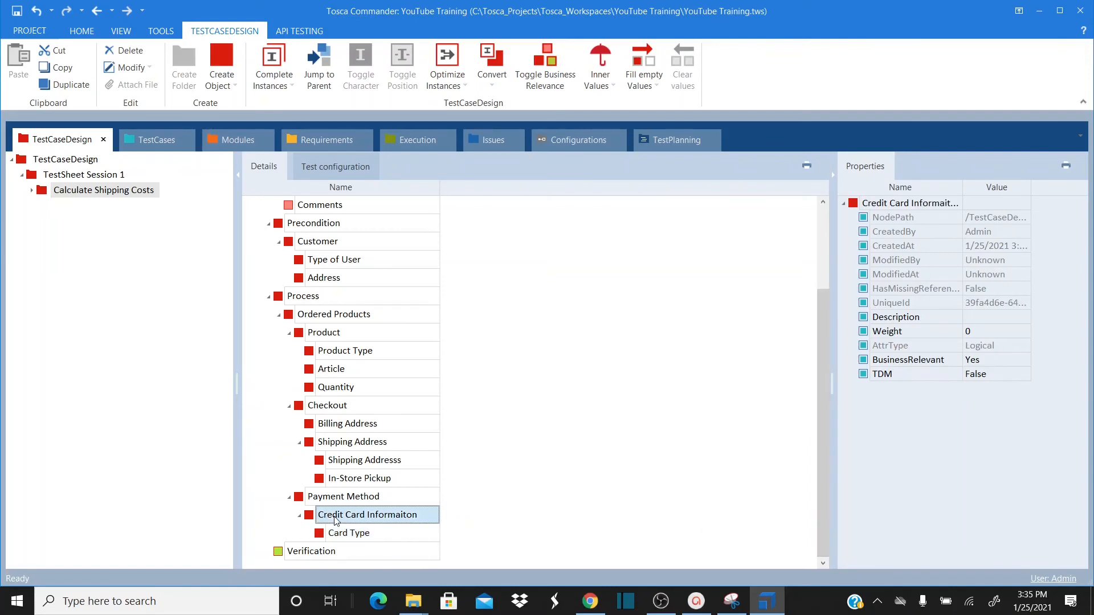
{"action": "right_click", "coordinate": [335, 516]}
{"action": "key", "text": "Escape"}
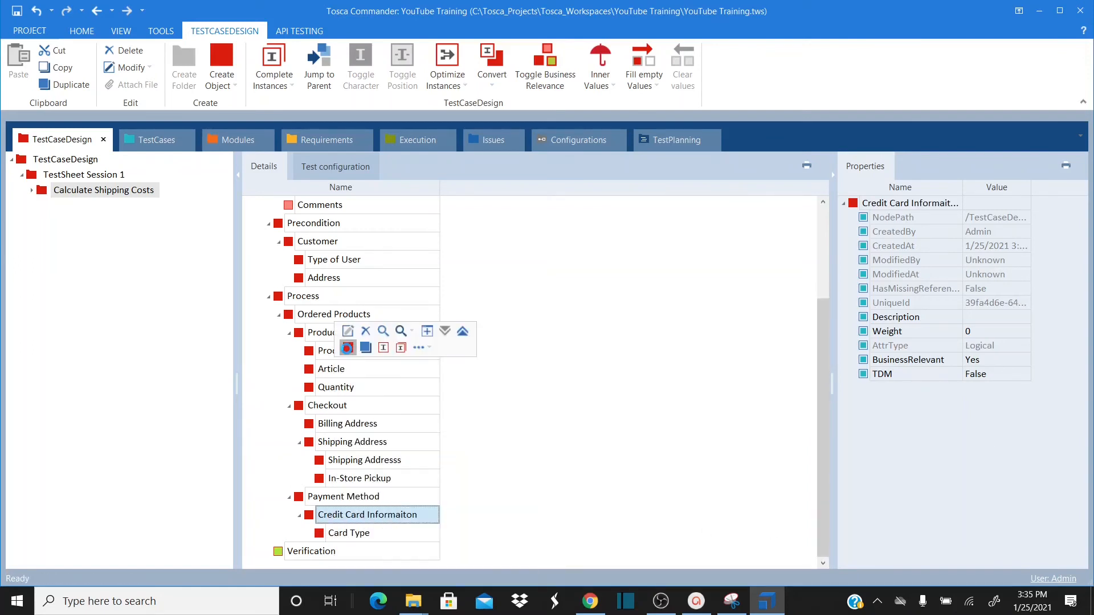
{"action": "left_click", "coordinate": [347, 347]}
{"action": "type", "text": "aCard Number"}
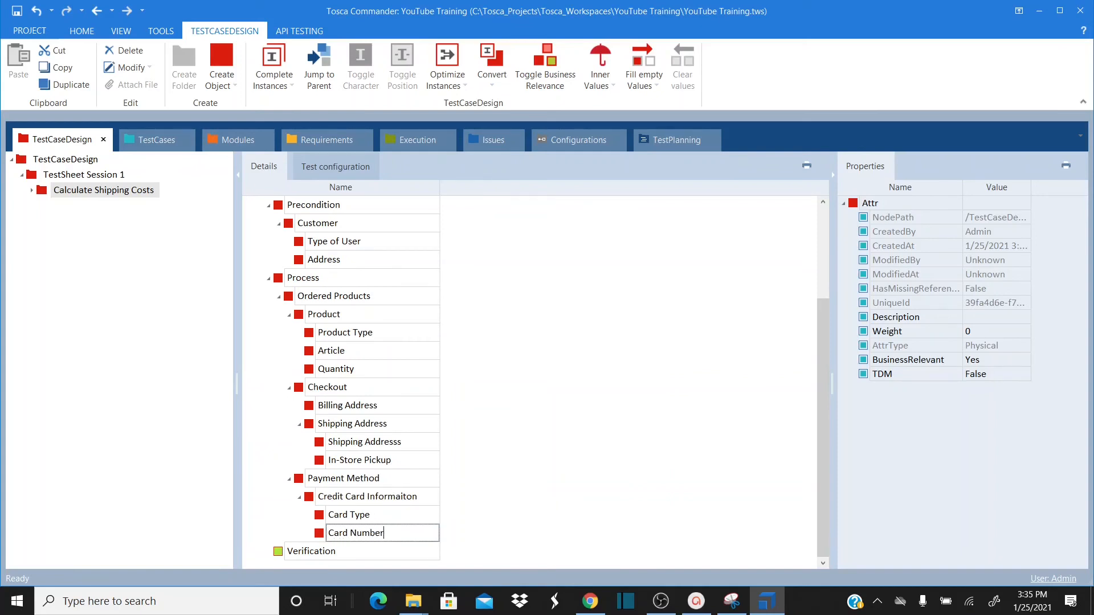
{"action": "key", "text": "Return"}
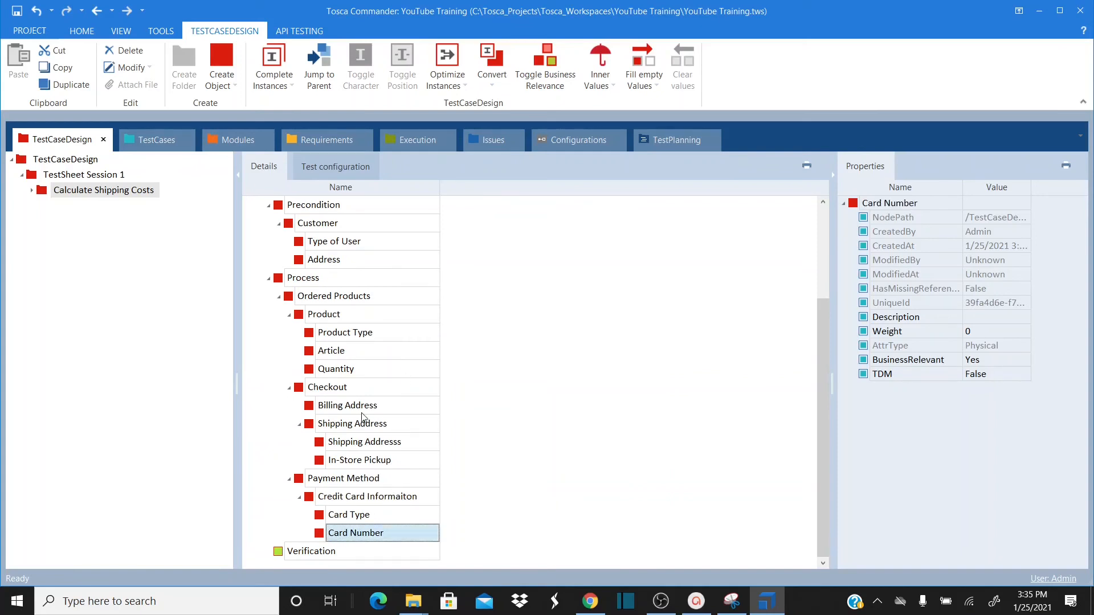
- Add a sub-attribute named "Expiration Date" under the credit card attribute of Payment Method
{"action": "left_click", "coordinate": [327, 500]}
{"action": "right_click", "coordinate": [328, 500]}
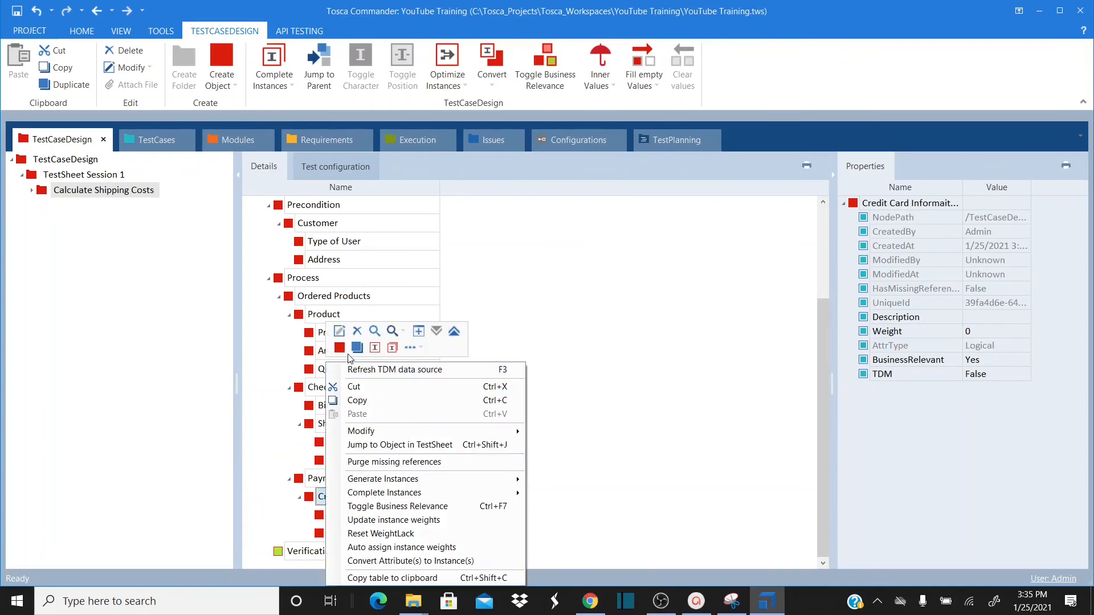
{"action": "left_click", "coordinate": [348, 352]}
{"action": "type", "text": "Ex"}
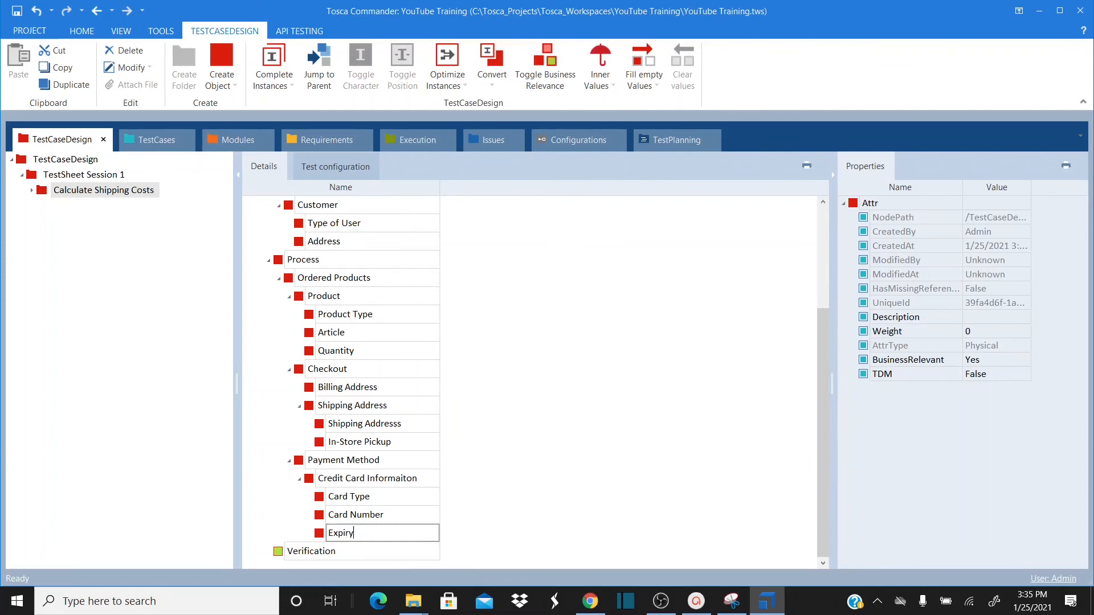
{"action": "type", "text": "piration Date"}
{"action": "key", "text": "Return"}
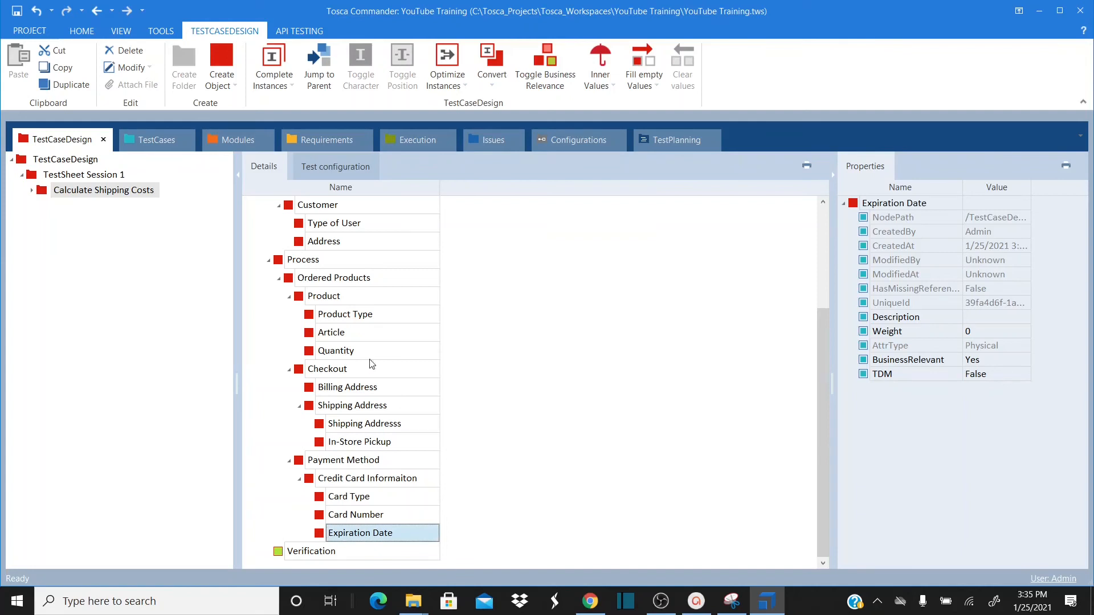
{"action": "left_click", "coordinate": [398, 499]}
{"action": "left_click", "coordinate": [385, 518]}
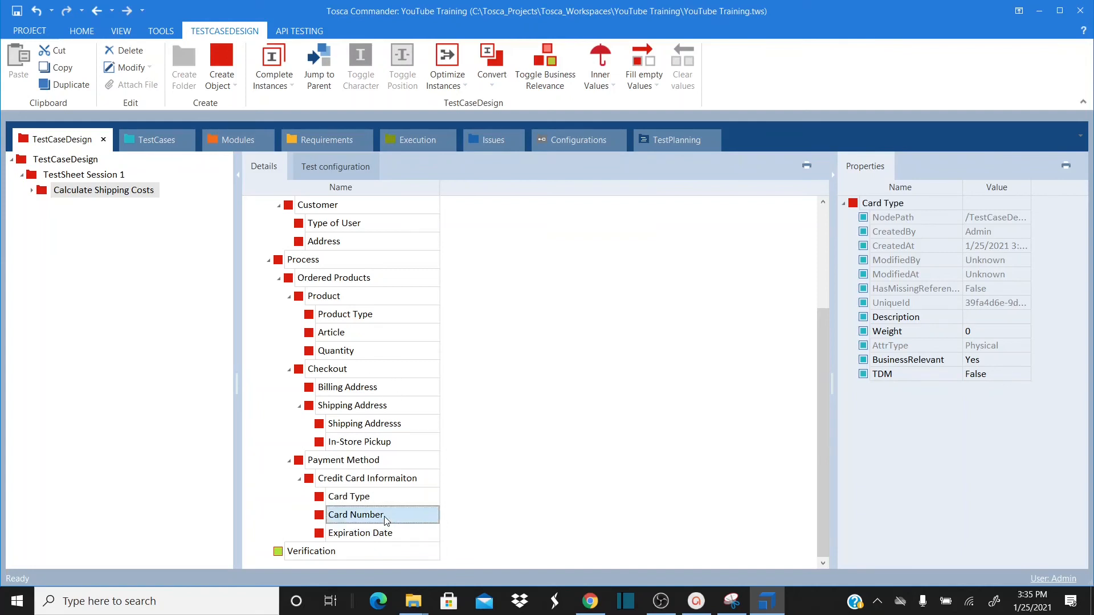
{"action": "left_click", "coordinate": [415, 500]}
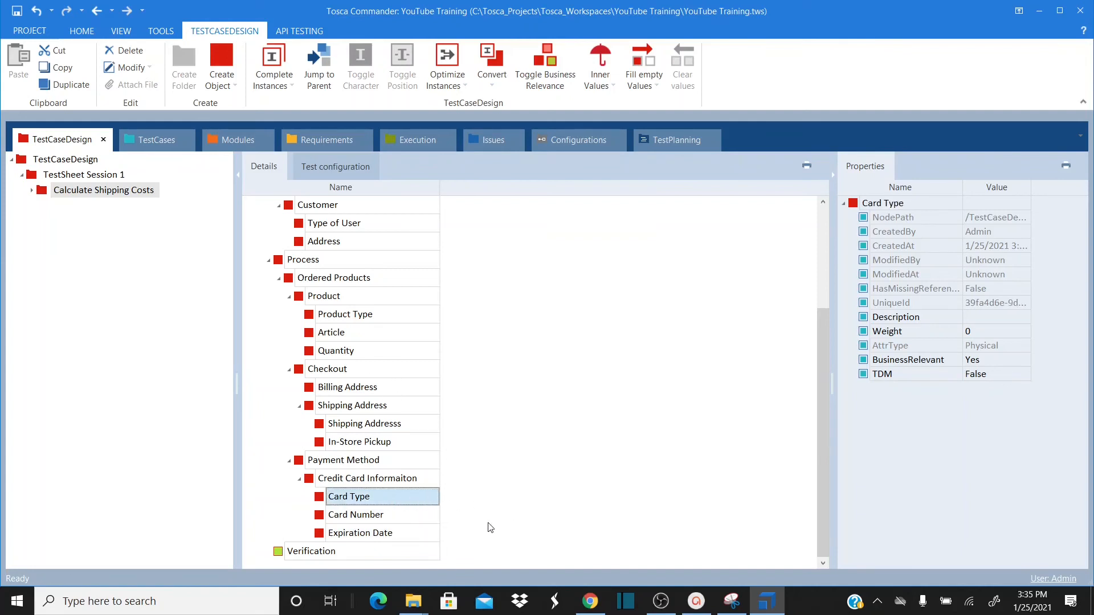
{"action": "left_click", "coordinate": [423, 532]}
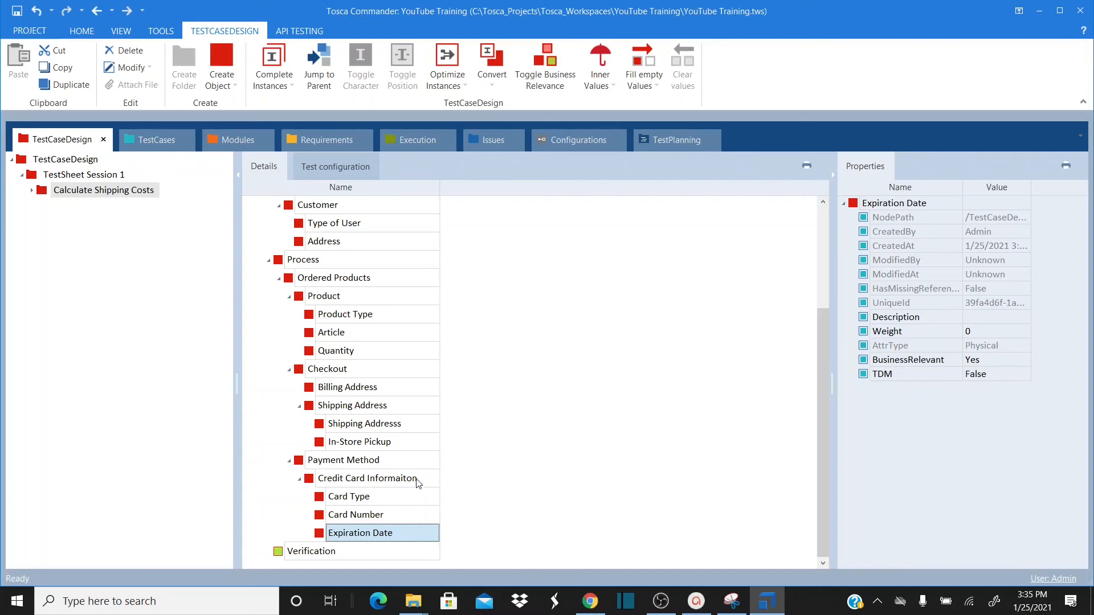
- Add a sub-attribute named "Card Code" under the credit card attribute of Payment Method
{"action": "left_click", "coordinate": [384, 482]}
{"action": "right_click", "coordinate": [384, 481]}
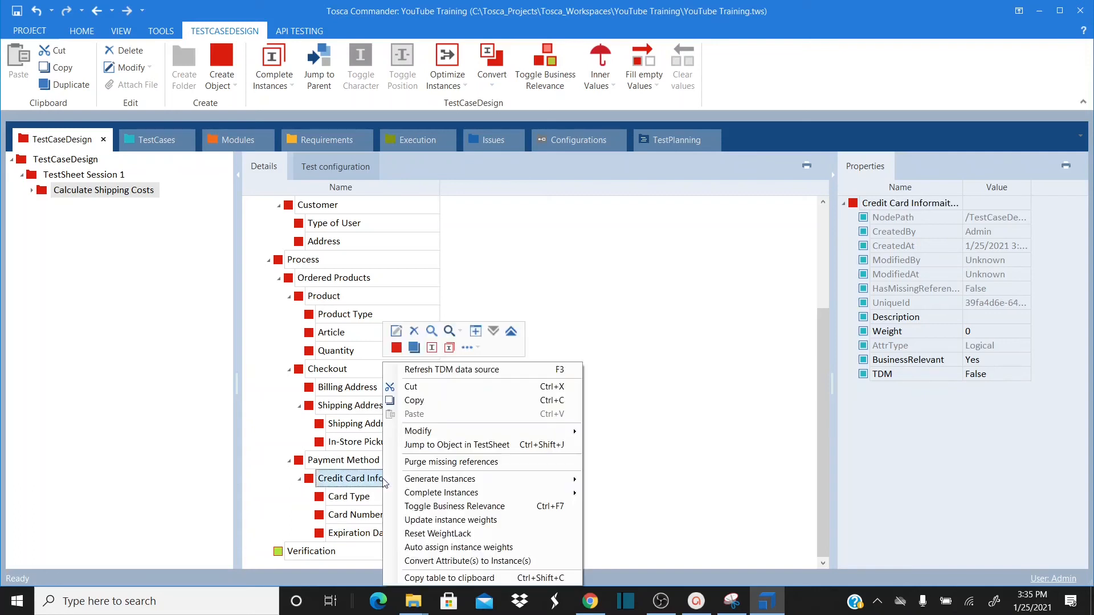
{"action": "left_click", "coordinate": [392, 353]}
{"action": "type", "text": "Ca"}
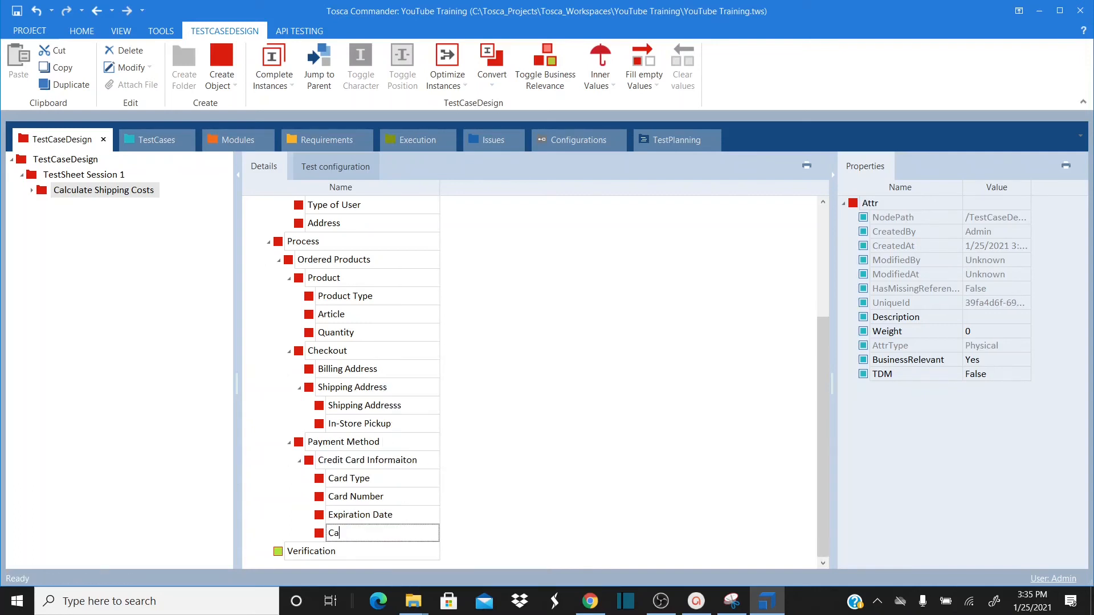
{"action": "type", "text": "rd Code"}
{"action": "key", "text": "Return"}
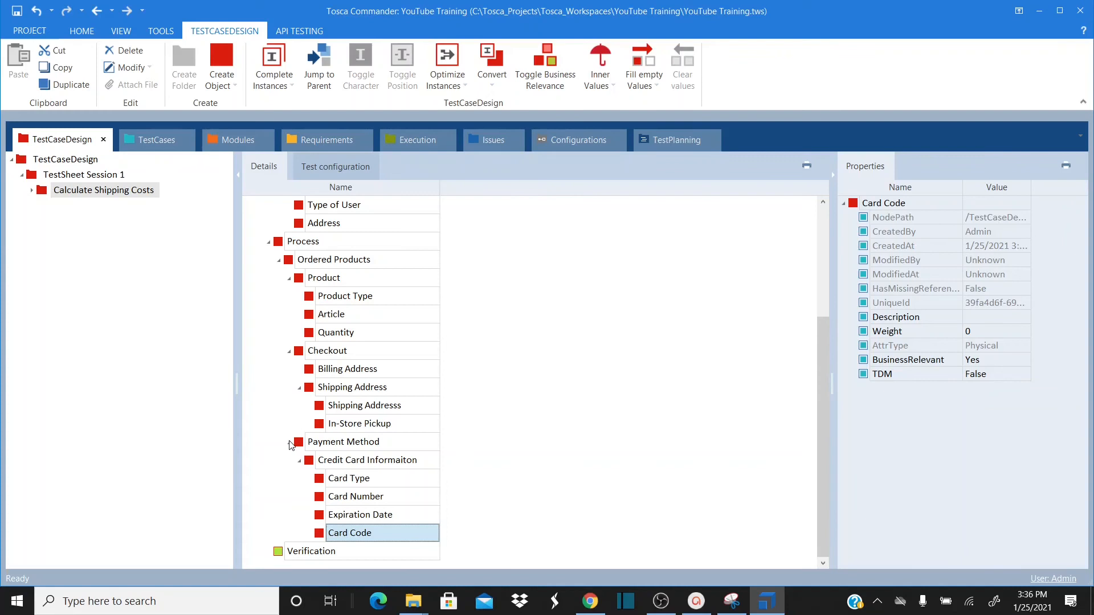
- Review the attribute hierarchy under Precondition and Process by collapsing and expanding the Customer, Ordered Products, Product, Checkout and Payment Method branches
{"action": "left_click", "coordinate": [269, 241]}
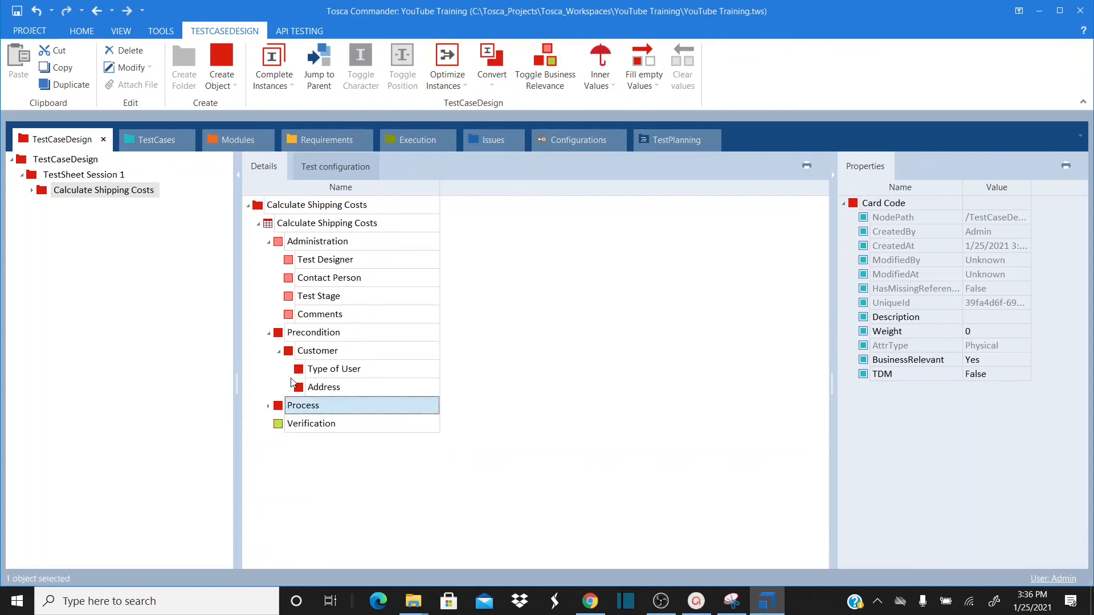
{"action": "left_click", "coordinate": [279, 351]}
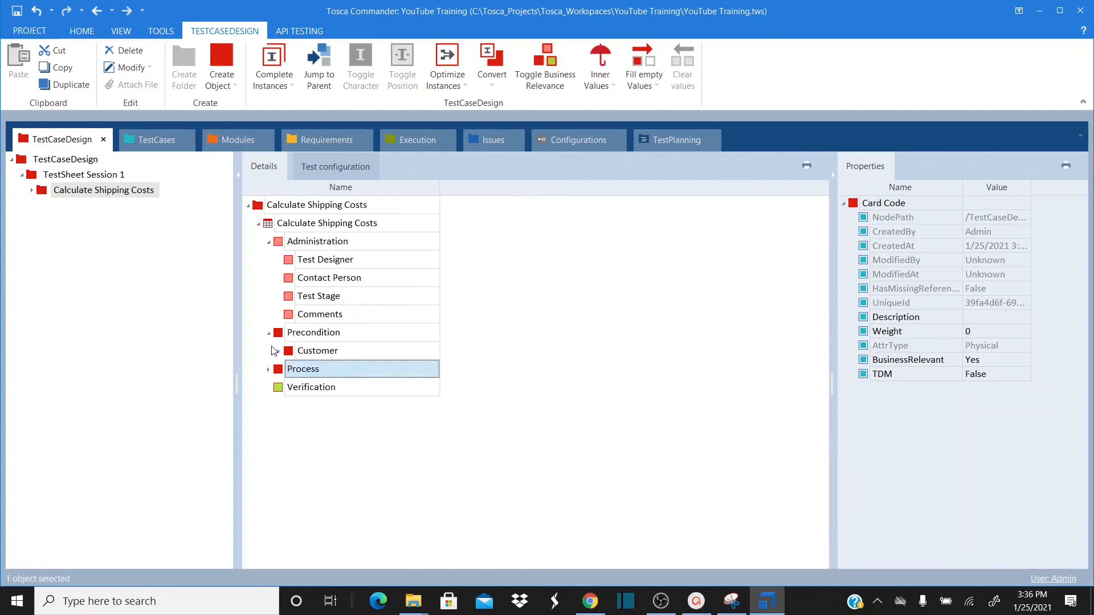
{"action": "left_click", "coordinate": [270, 332]}
{"action": "left_click", "coordinate": [270, 333]}
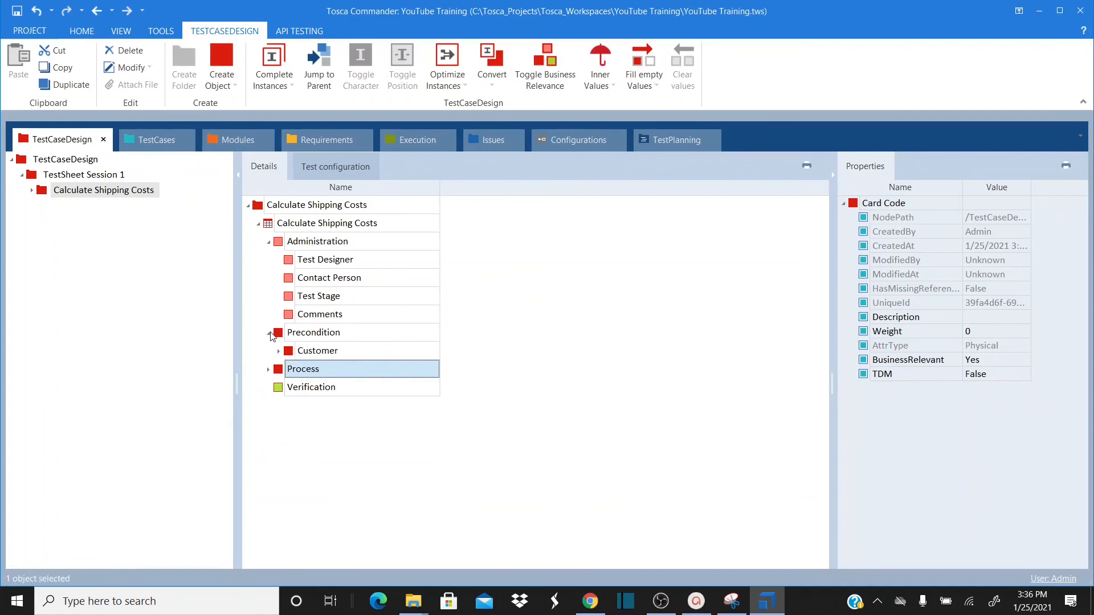
{"action": "left_click", "coordinate": [269, 370]}
{"action": "left_click", "coordinate": [278, 387]}
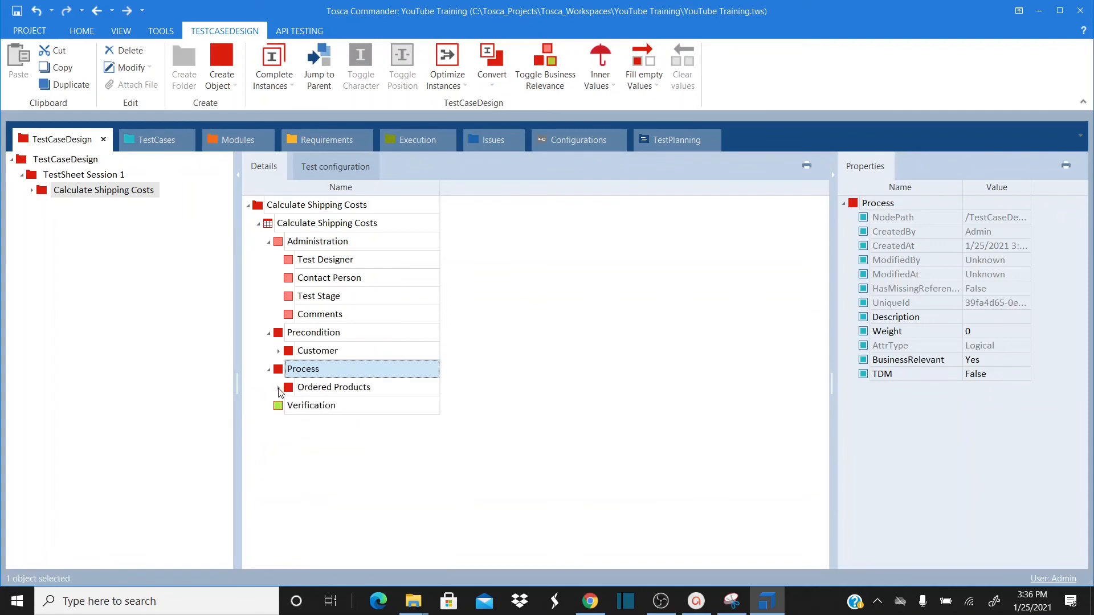
{"action": "left_click", "coordinate": [278, 387]}
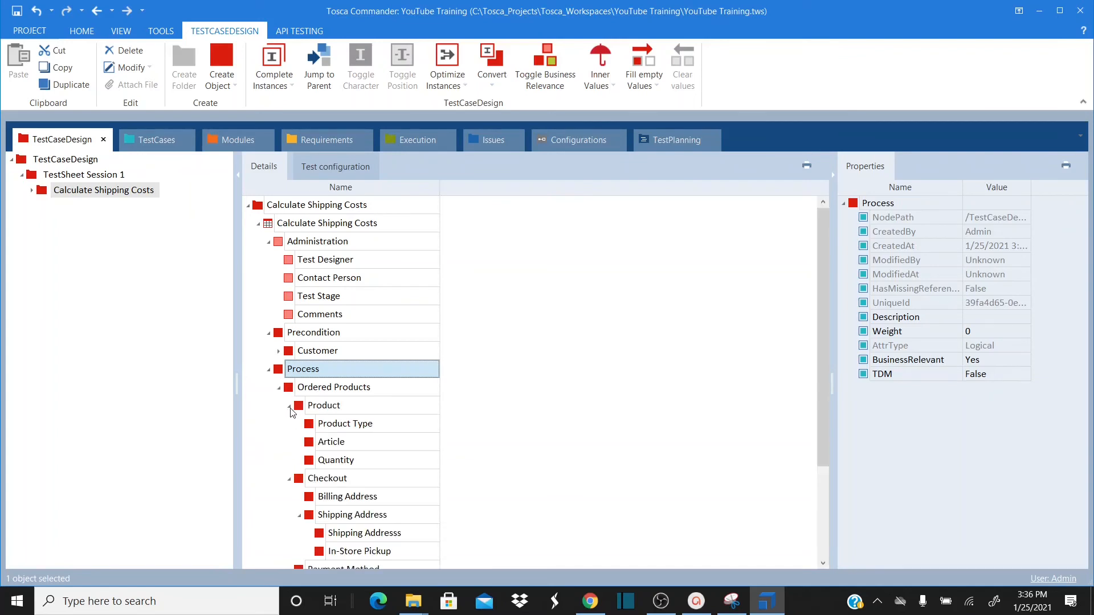
{"action": "left_click", "coordinate": [289, 407]}
{"action": "left_click", "coordinate": [290, 424]}
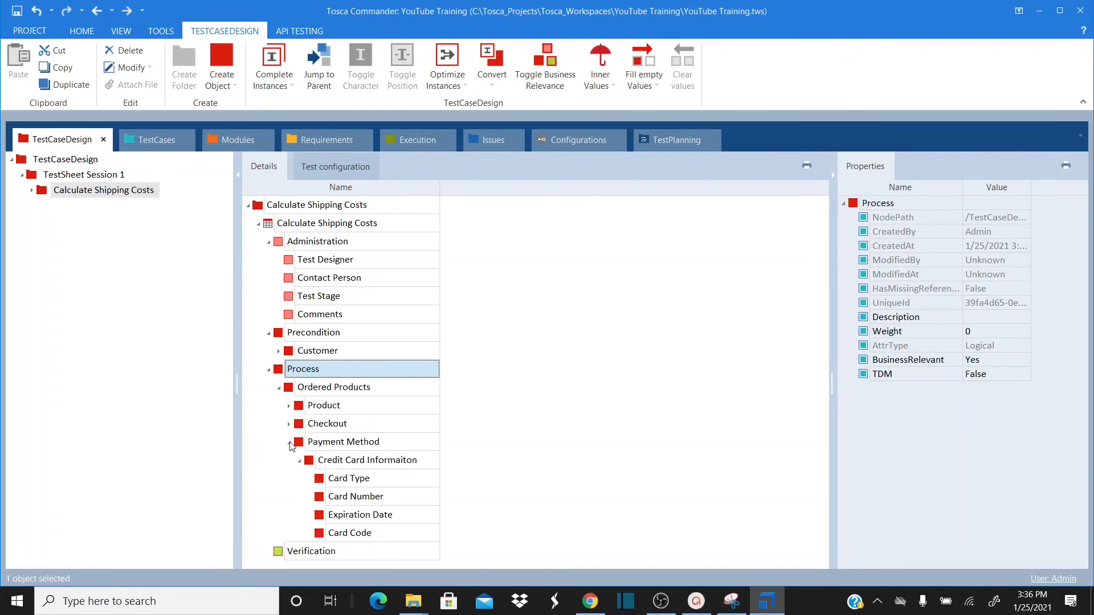
{"action": "left_click", "coordinate": [289, 442]}
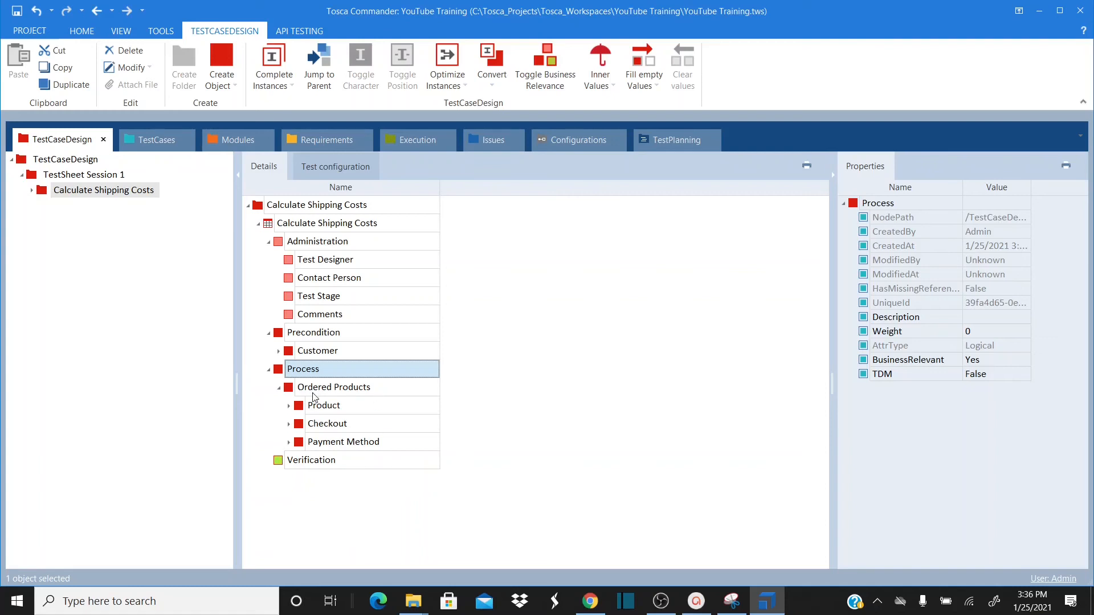
{"action": "left_click", "coordinate": [289, 406]}
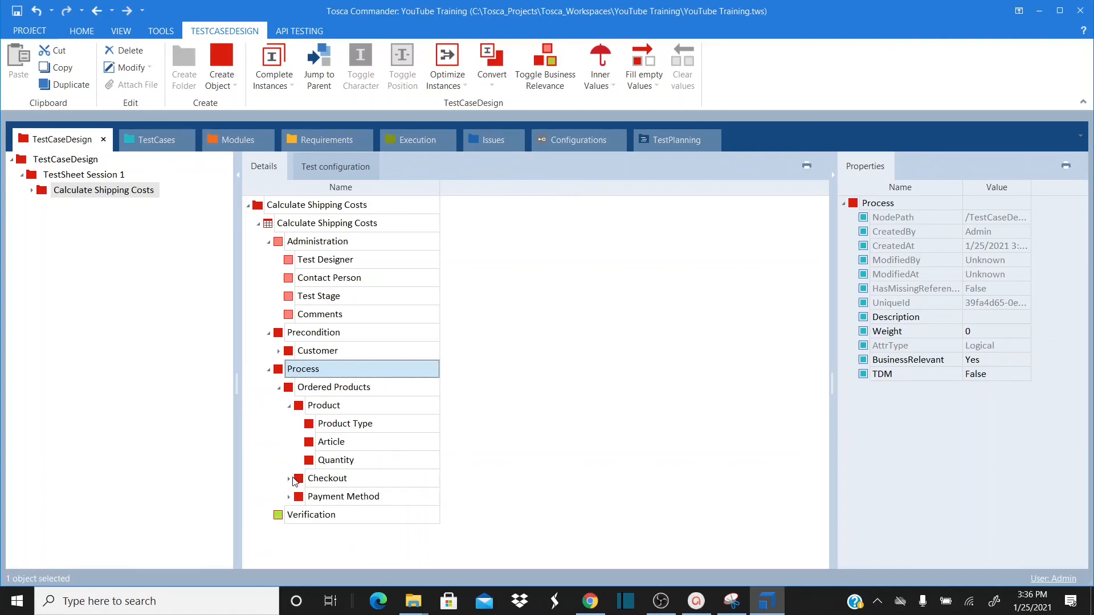
{"action": "left_click", "coordinate": [290, 479]}
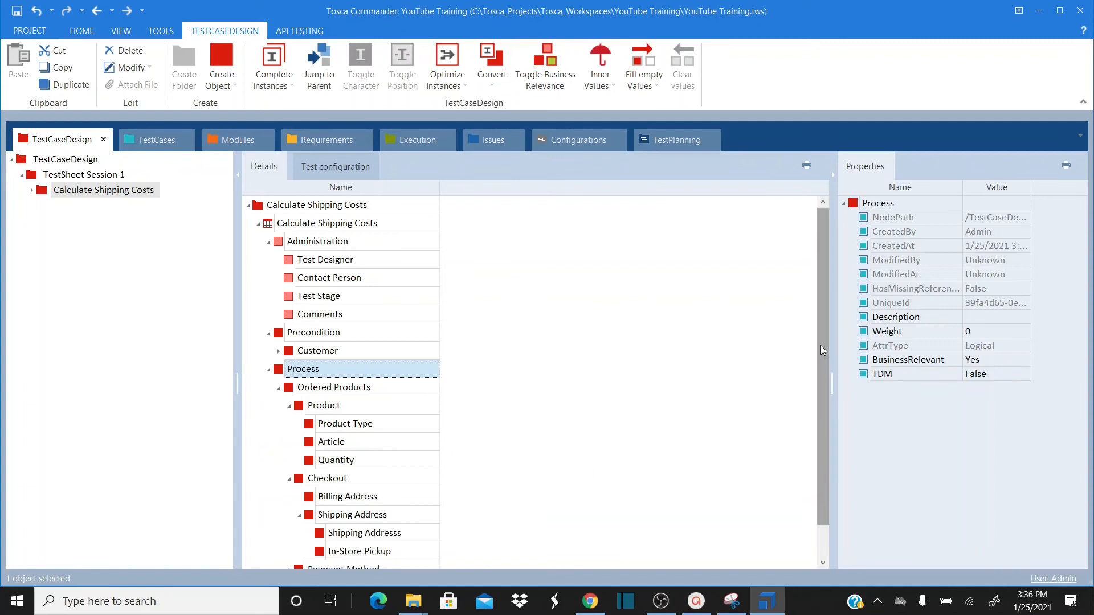
- Add a sub-attribute named "Messages" under the Verification attribute
{"action": "left_click_drag", "start_coordinate": [821, 345], "coordinate": [819, 486]}
{"action": "left_click", "coordinate": [333, 551]}
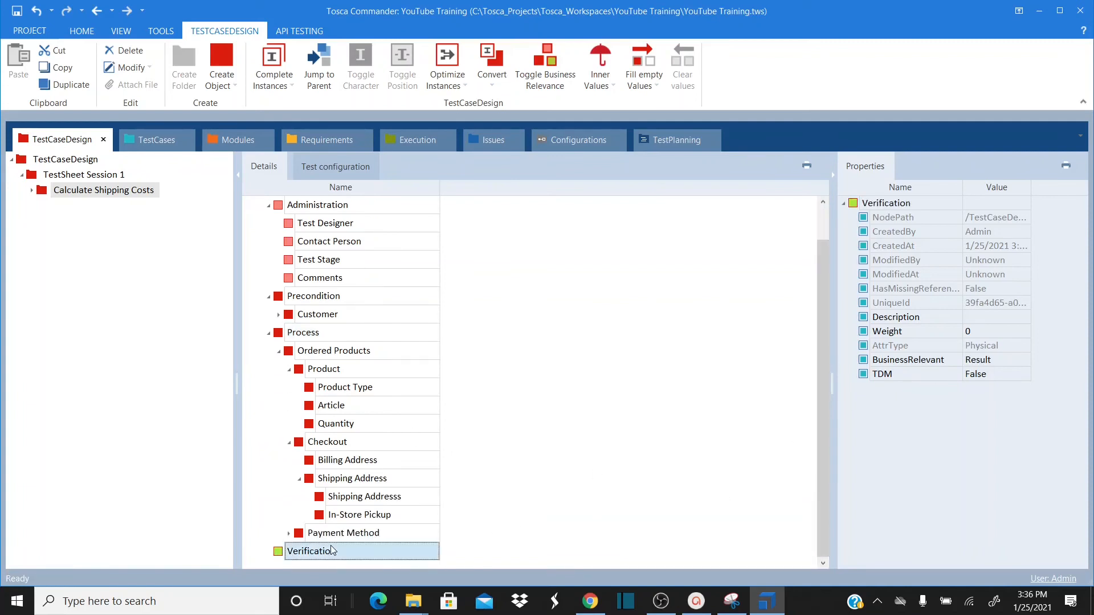
{"action": "right_click", "coordinate": [332, 551]}
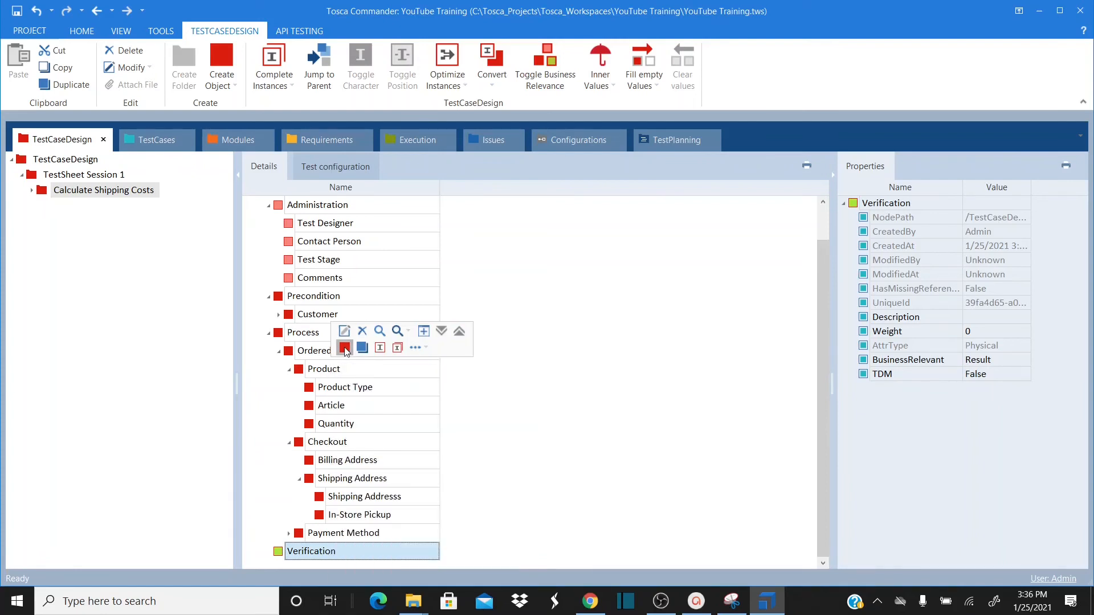
{"action": "left_click", "coordinate": [345, 348]}
{"action": "type", "text": "Message"}
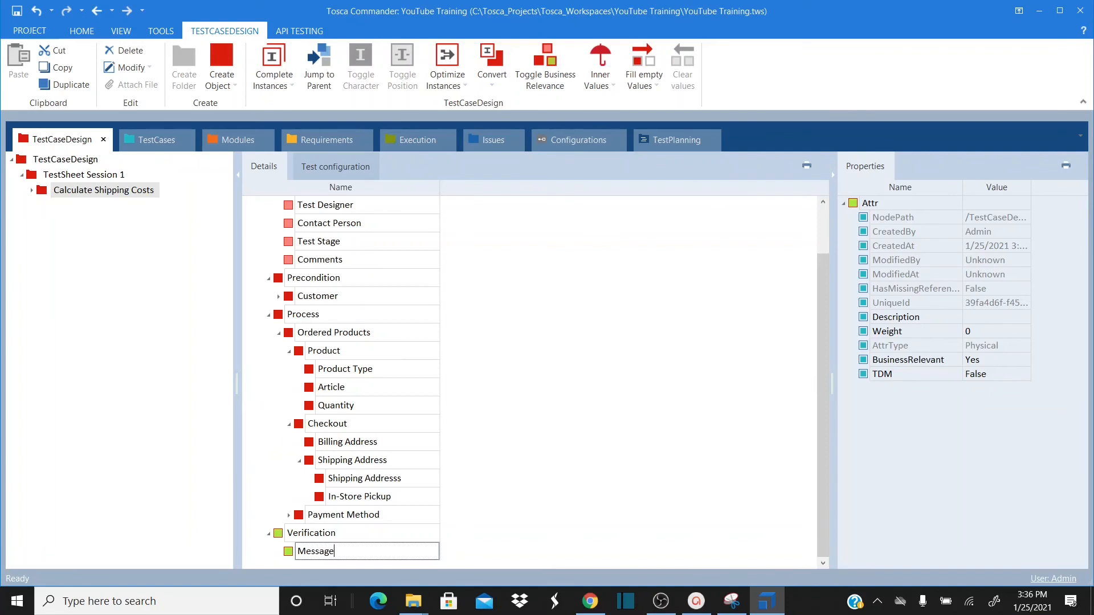
{"action": "type", "text": "s"}
{"action": "key", "text": "Return"}
- Add a sub-attribute named "Order Details" under the Verification attribute
{"action": "left_click", "coordinate": [310, 534]}
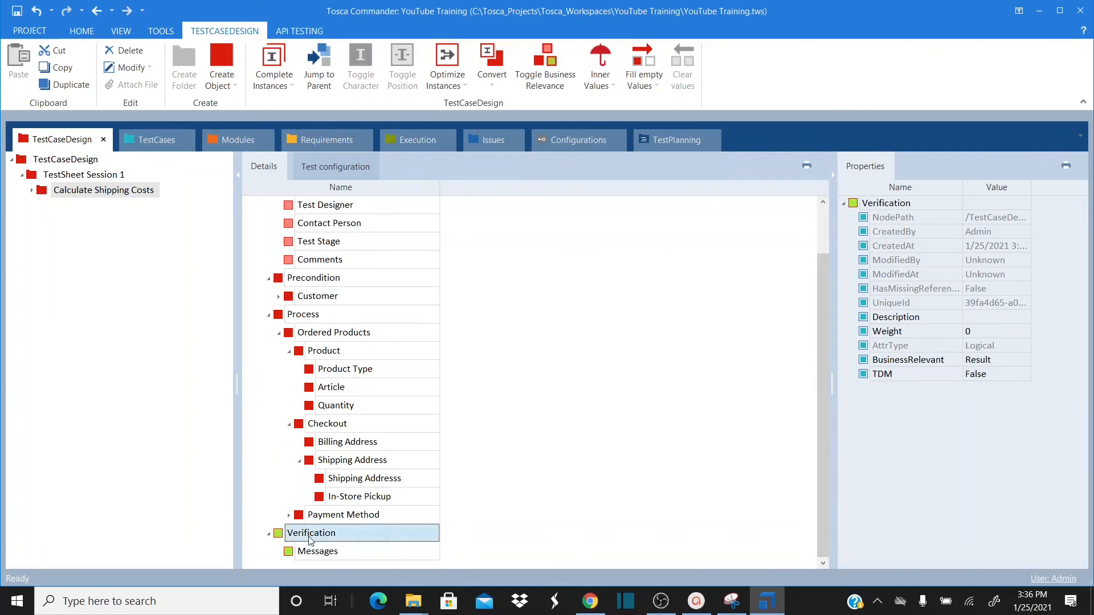
{"action": "right_click", "coordinate": [310, 540]}
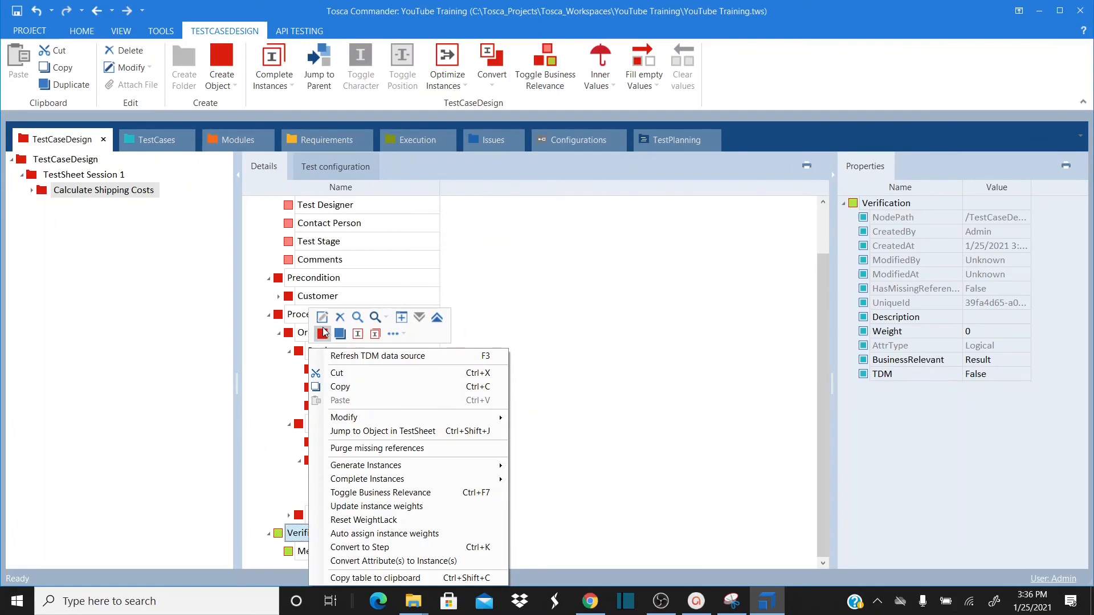
{"action": "left_click", "coordinate": [323, 333]}
{"action": "type", "text": "Orde"}
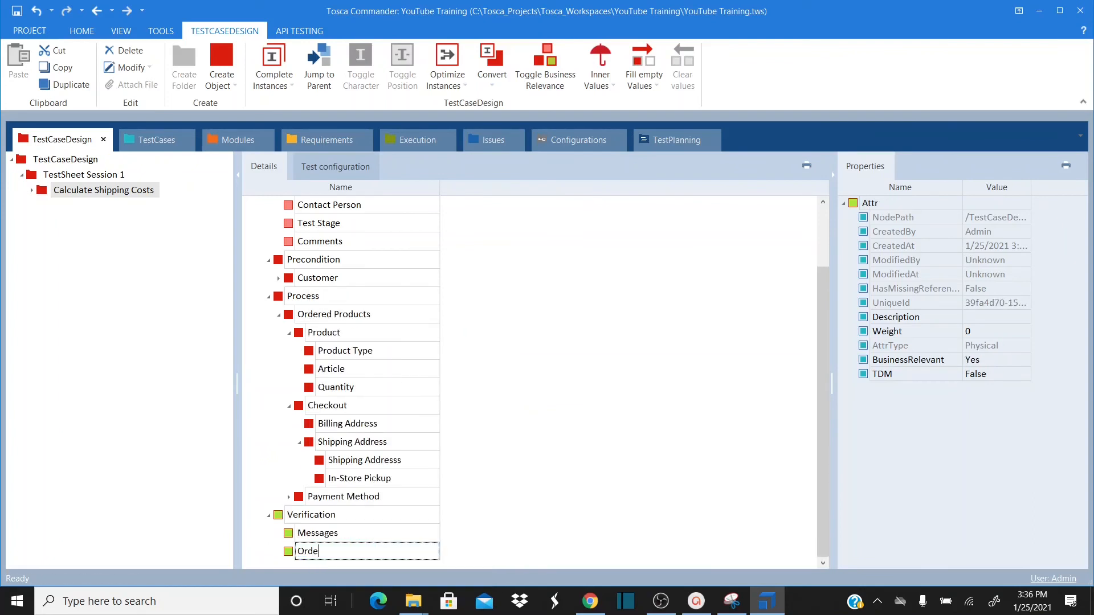
{"action": "type", "text": "r Details"}
{"action": "key", "text": "Return"}
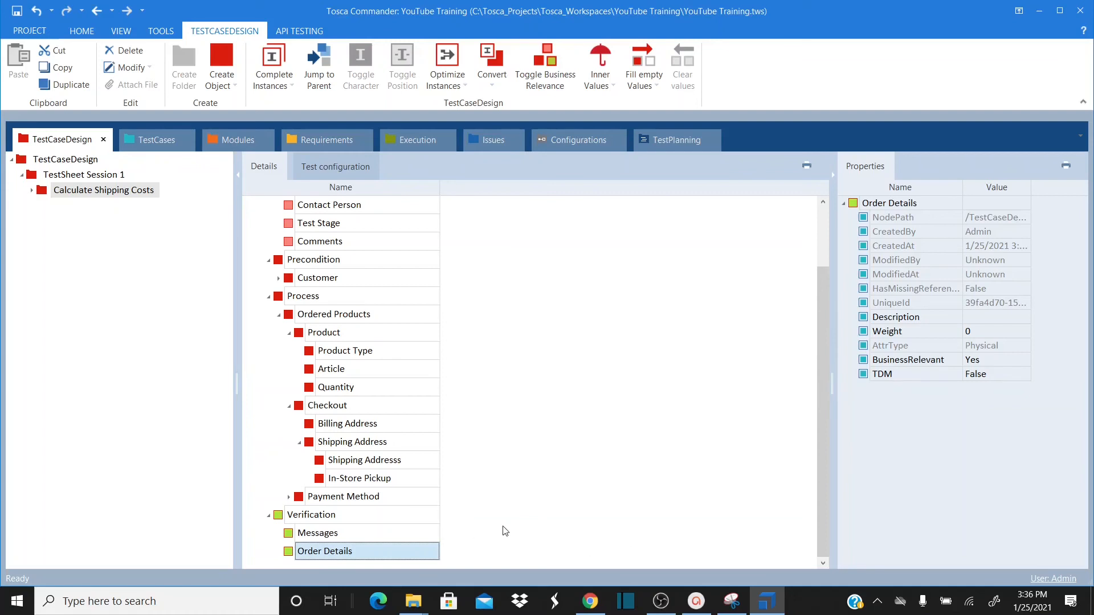
- Add a sub-attribute named "Username Failure Message" under the Messages attribute of Verification
{"action": "left_click", "coordinate": [327, 537]}
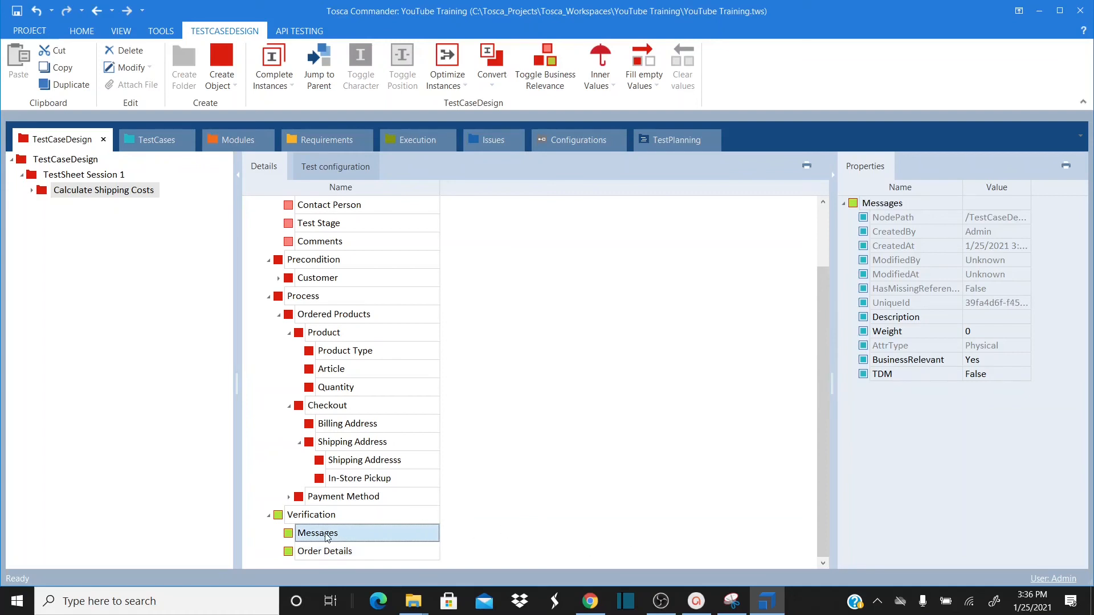
{"action": "right_click", "coordinate": [327, 537]}
{"action": "left_click", "coordinate": [340, 361]}
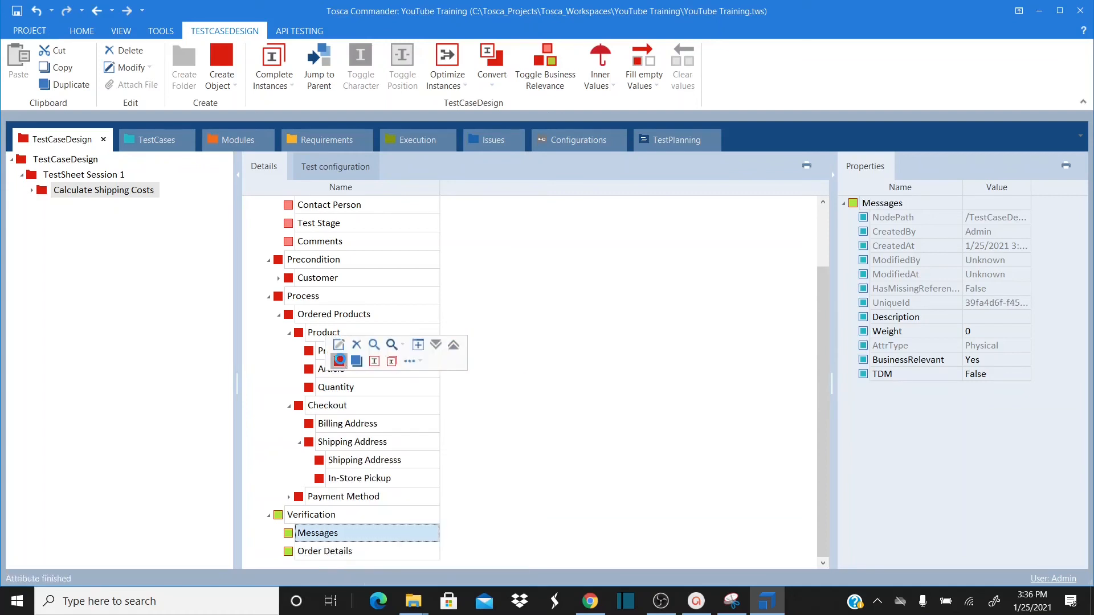
{"action": "type", "text": "Login Failure"}
{"action": "key", "text": "BackSpace"}
{"action": "key", "text": "BackSpace"}
{"action": "key", "text": "BackSpace"}
{"action": "key", "text": "BackSpace"}
{"action": "key", "text": "BackSpace"}
{"action": "key", "text": "BackSpace"}
{"action": "key", "text": "BackSpace"}
{"action": "key", "text": "BackSpace"}
{"action": "key", "text": "BackSpace"}
{"action": "key", "text": "BackSpace"}
{"action": "key", "text": "BackSpace"}
{"action": "key", "text": "BackSpace"}
{"action": "type", "text": "Username Fai"}
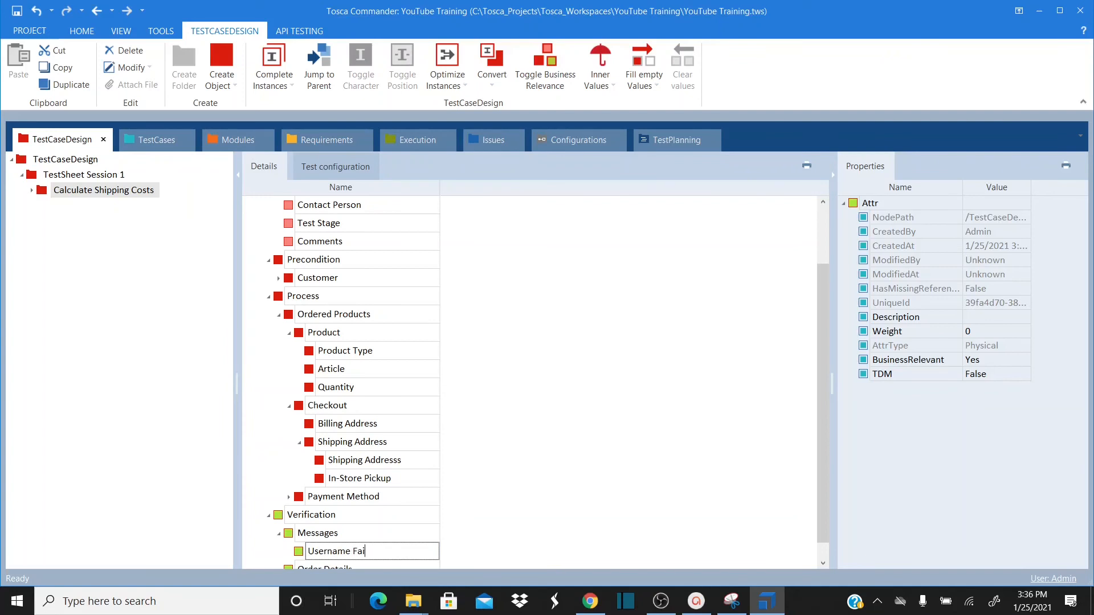
{"action": "type", "text": "lure Message"}
{"action": "key", "text": "Return"}
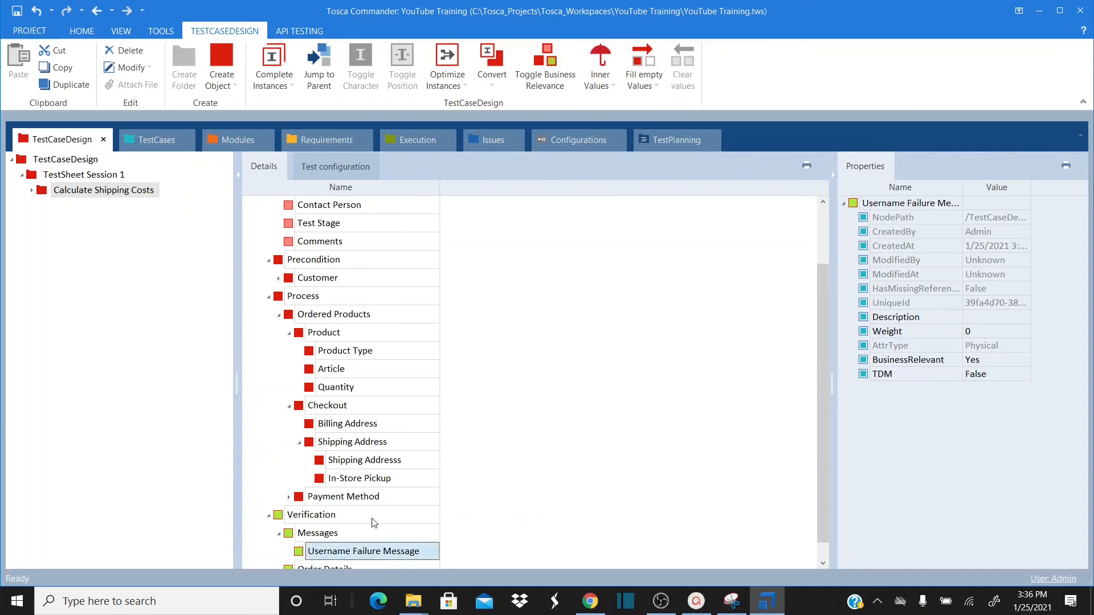
- Add a sub-attribute named "Password Failure Message" under the Messages attribute of Verification
{"action": "left_click", "coordinate": [322, 533]}
{"action": "right_click", "coordinate": [322, 534]}
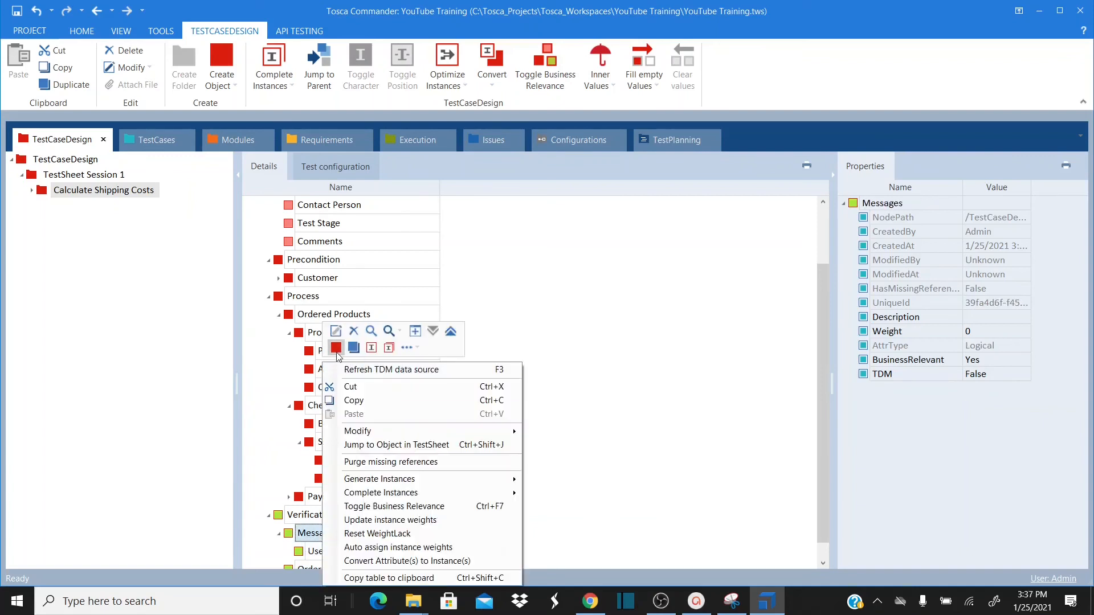
{"action": "left_click", "coordinate": [336, 351]}
{"action": "type", "text": "Password Failure Message"}
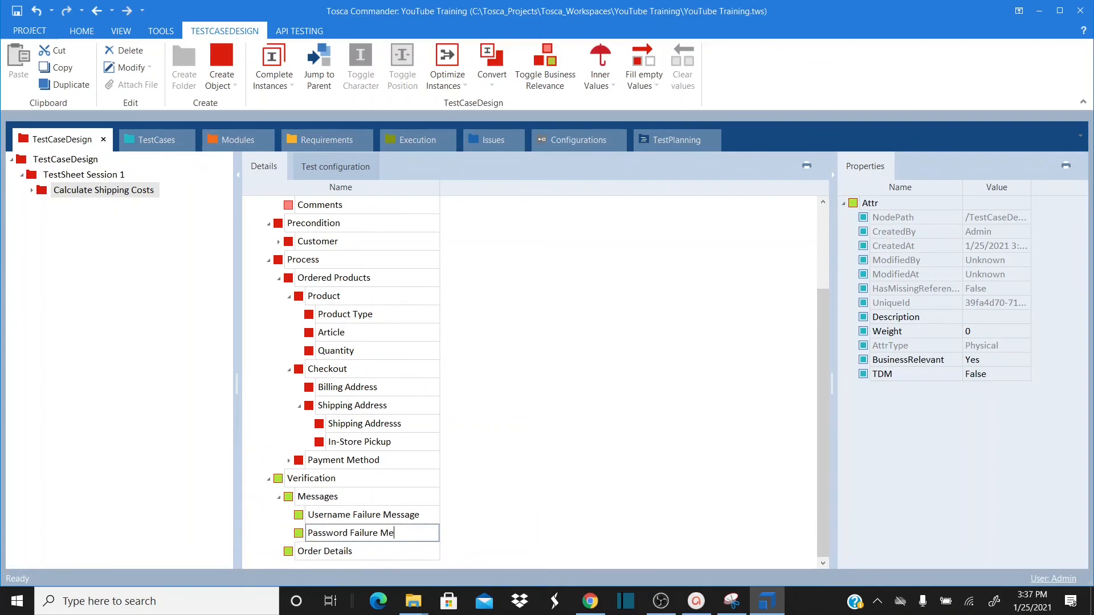
{"action": "key", "text": "Return"}
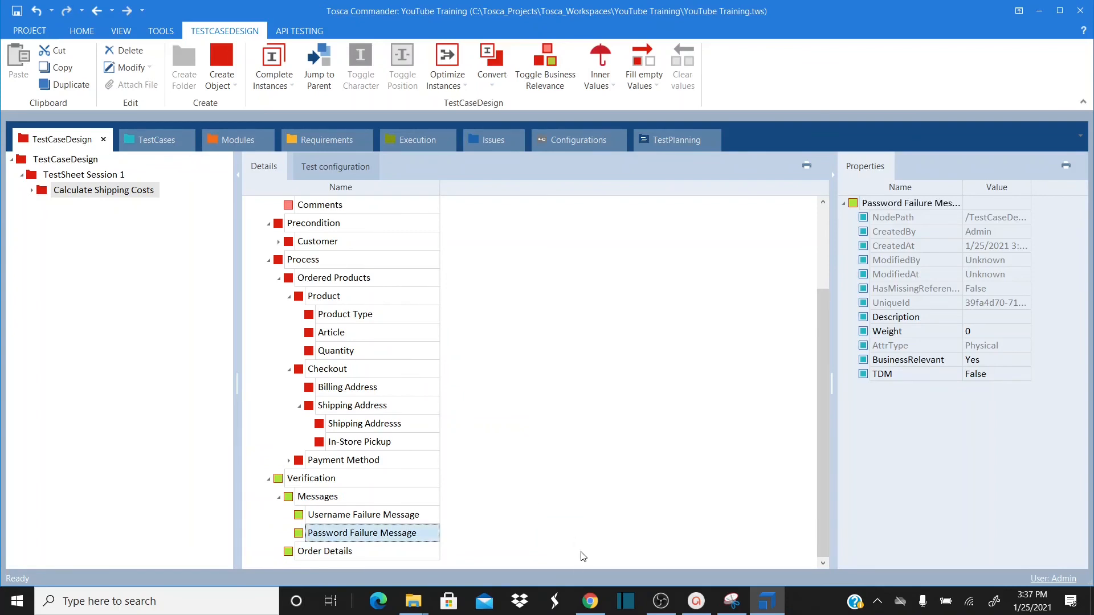
- Switch to the Demo Web Shop in Chrome, log out, and try to log in with the malformed email "rass"
{"action": "left_click", "coordinate": [591, 601]}
{"action": "mouse_move", "coordinate": [788, 114]}
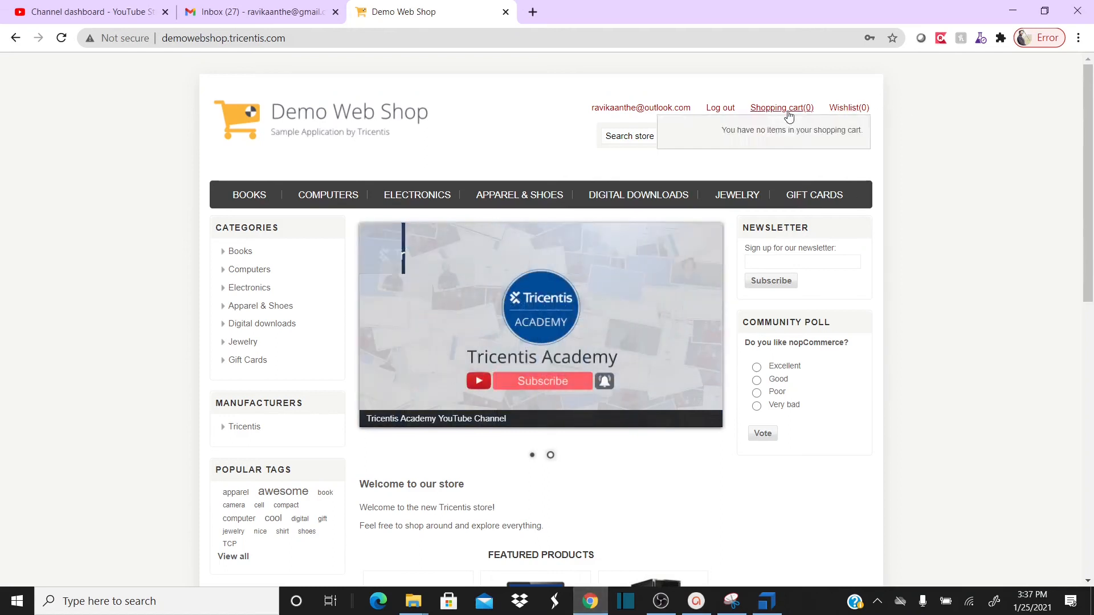
{"action": "left_click", "coordinate": [719, 110]}
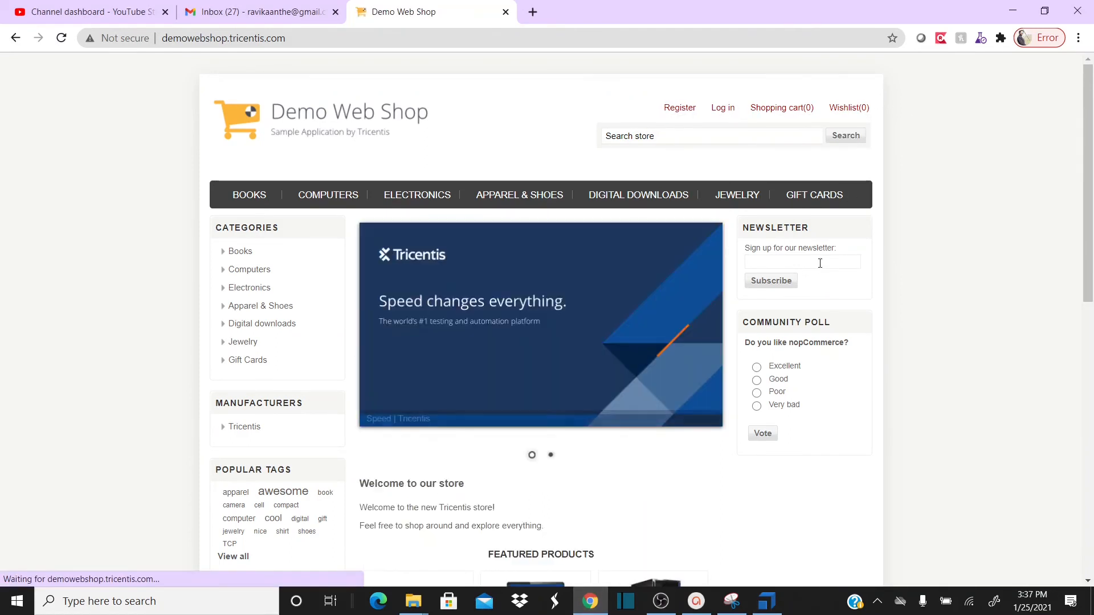
{"action": "left_click", "coordinate": [723, 109]}
{"action": "type", "text": "rass"}
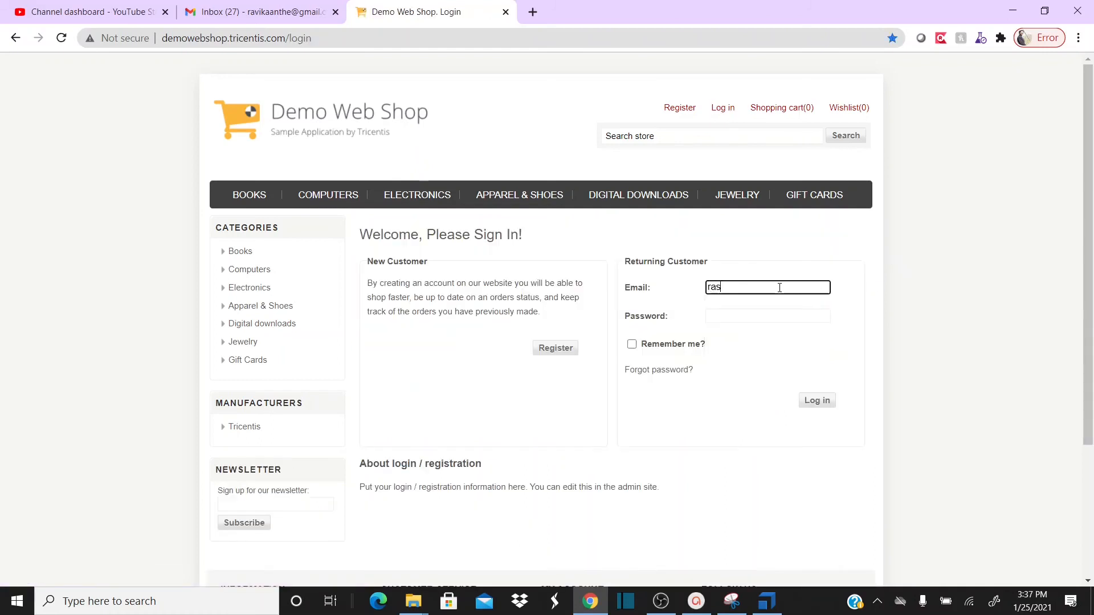
{"action": "left_click", "coordinate": [817, 400]}
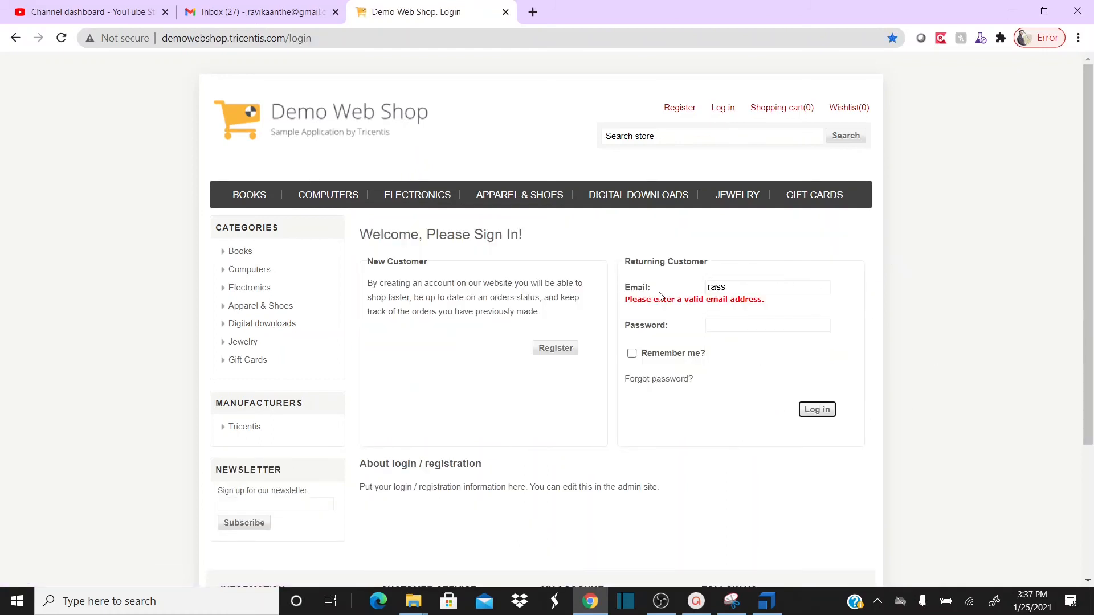
- Try to log in to the Demo Web Shop with the registered account email and an incorrect password
{"action": "left_click", "coordinate": [739, 323]}
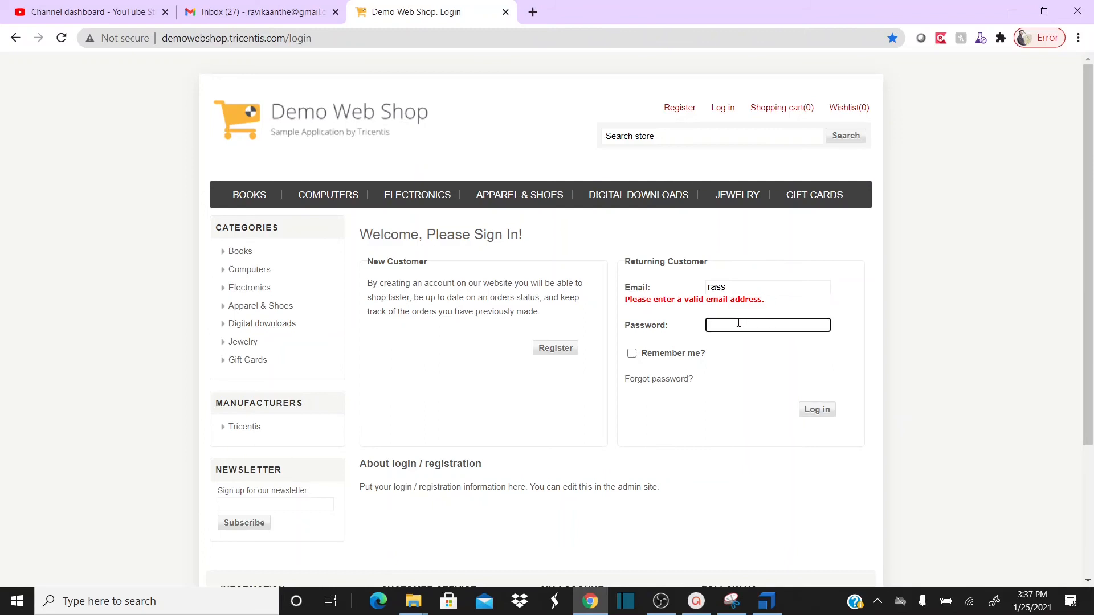
{"action": "type", "text": "****"}
{"action": "left_click", "coordinate": [829, 411]}
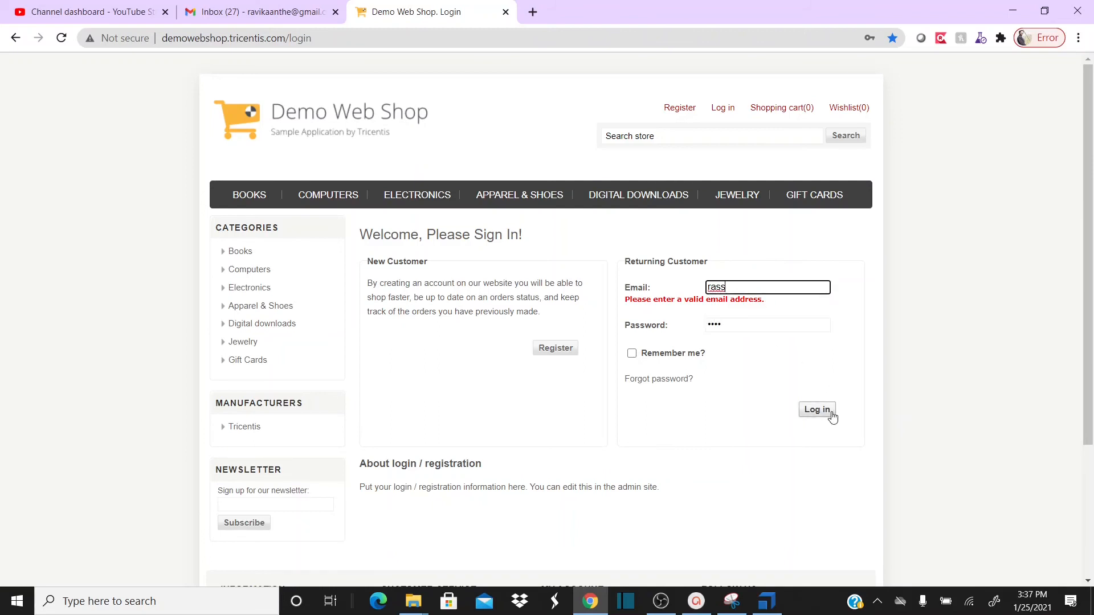
{"action": "left_click", "coordinate": [732, 291]}
{"action": "type", "text": "vi"}
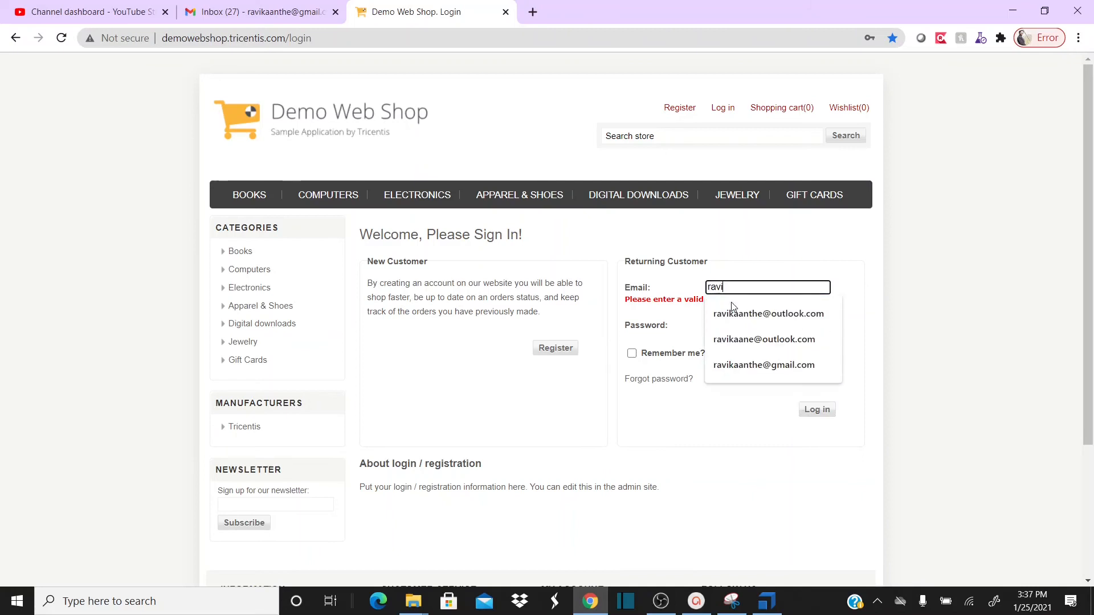
{"action": "left_click", "coordinate": [735, 314]}
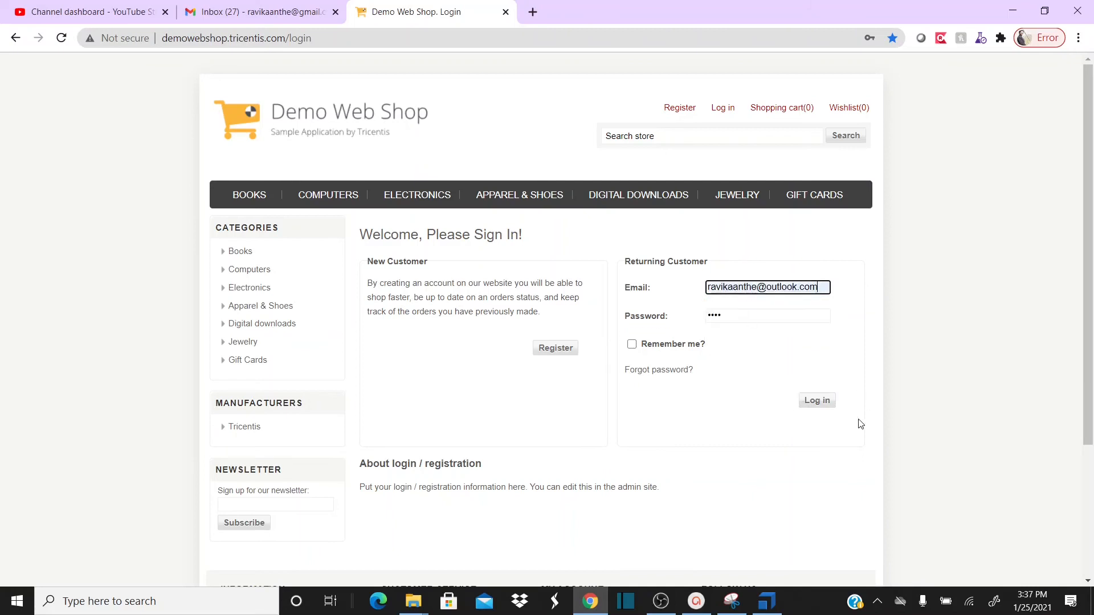
{"action": "left_click", "coordinate": [817, 402]}
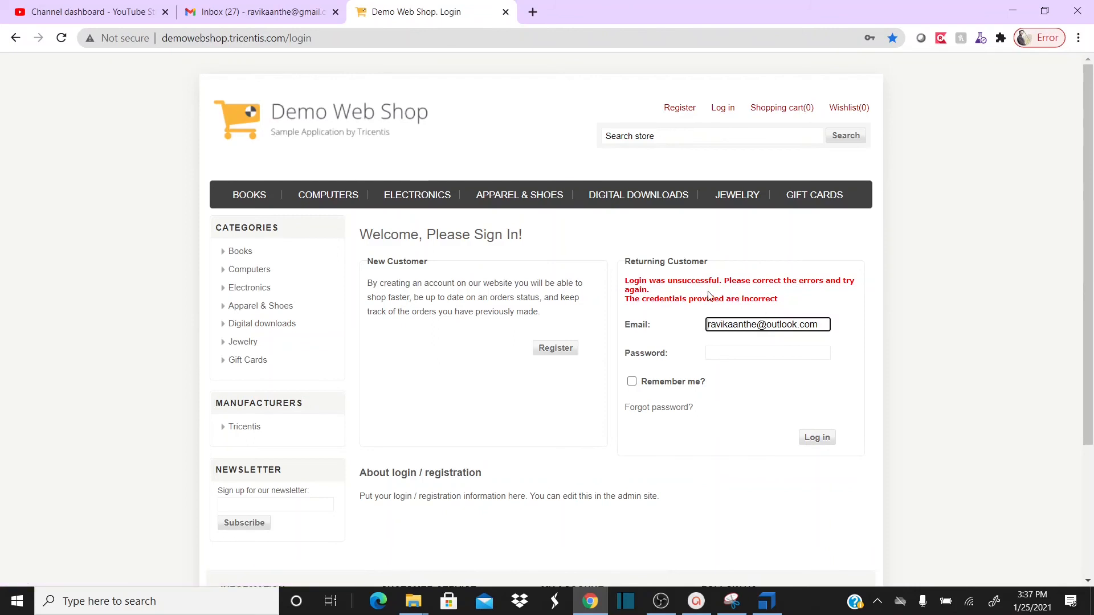
- Select the Order Details attribute in Tosca Commander and switch back to the Demo Web Shop in Chrome
{"action": "key", "text": "alt+Tab"}
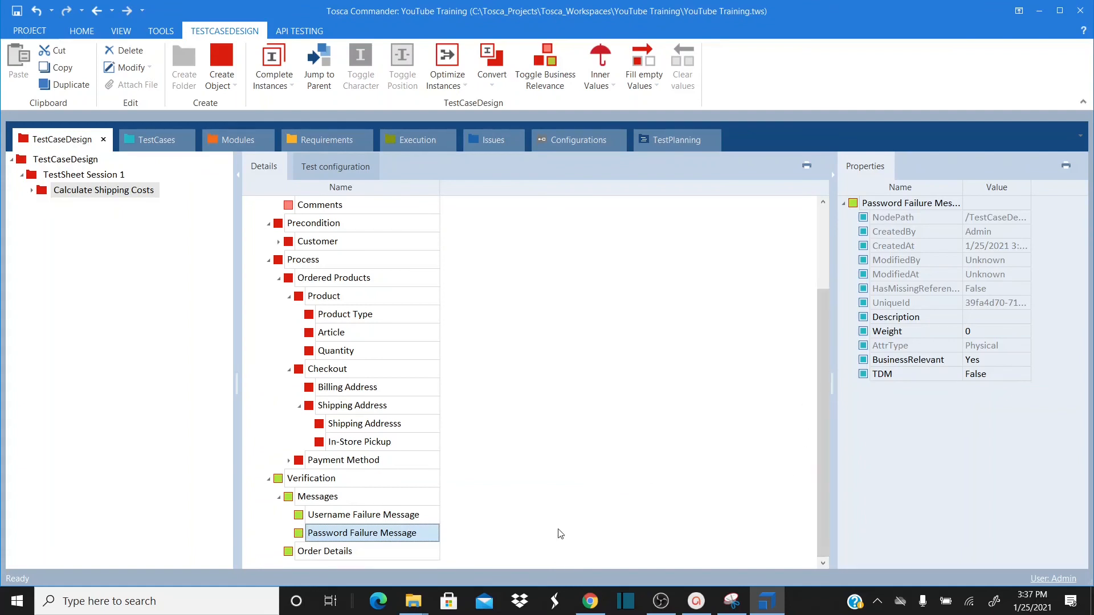
{"action": "left_click", "coordinate": [343, 553]}
{"action": "key", "text": "alt+Tab"}
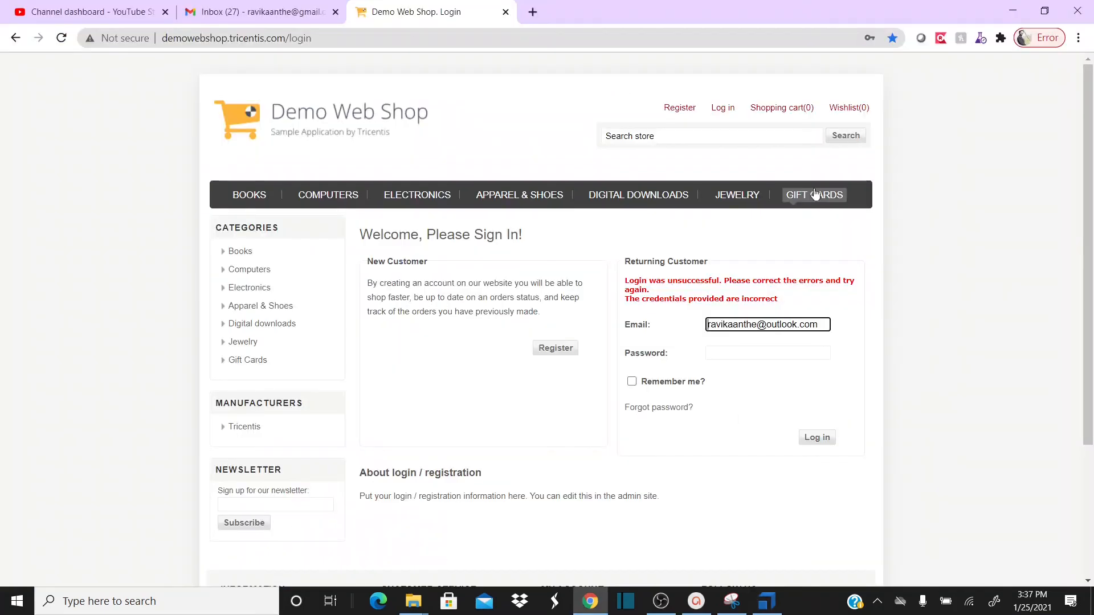
- Log in to the Demo Web Shop with the registered account email and the account password
{"action": "left_click", "coordinate": [722, 110]}
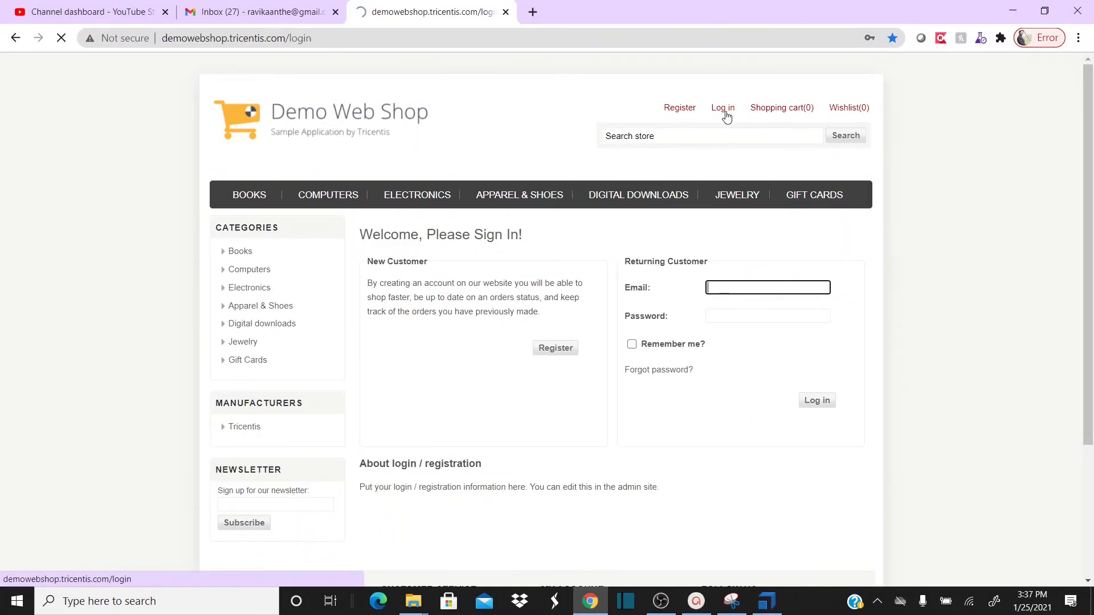
{"action": "type", "text": "ra"}
{"action": "key", "text": "Down"}
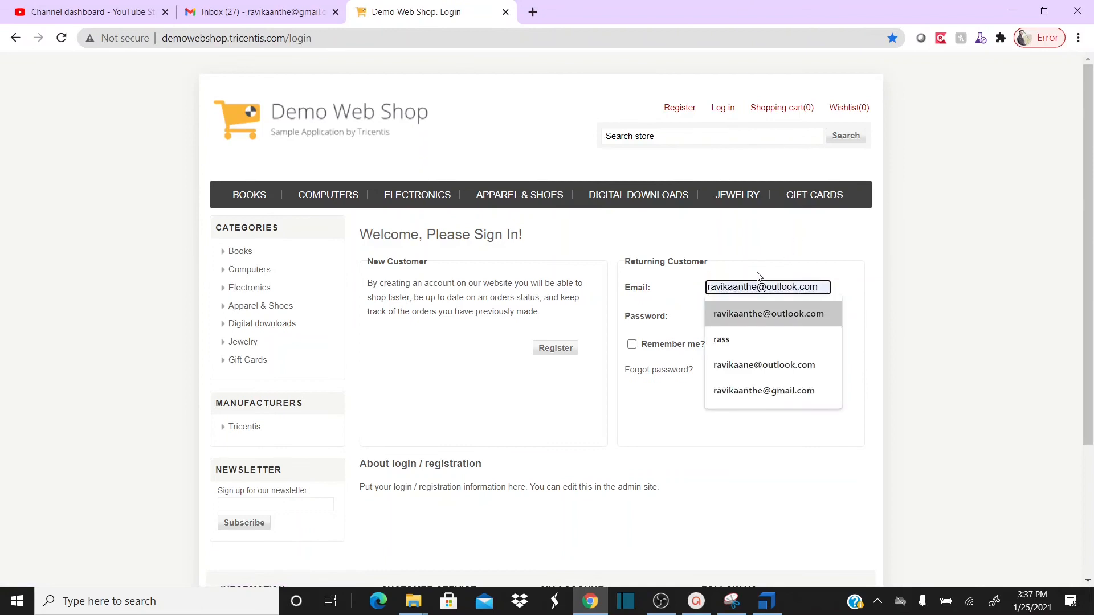
{"action": "key", "text": "Return"}
{"action": "key", "text": "Tab"}
{"action": "type", "text": "**********"}
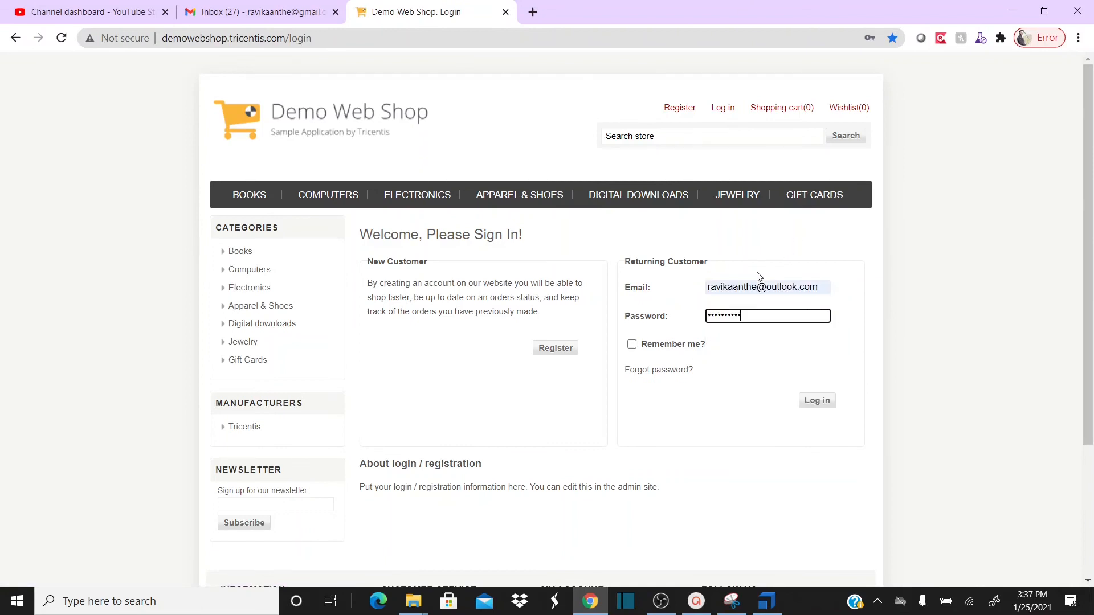
{"action": "left_click", "coordinate": [827, 402]}
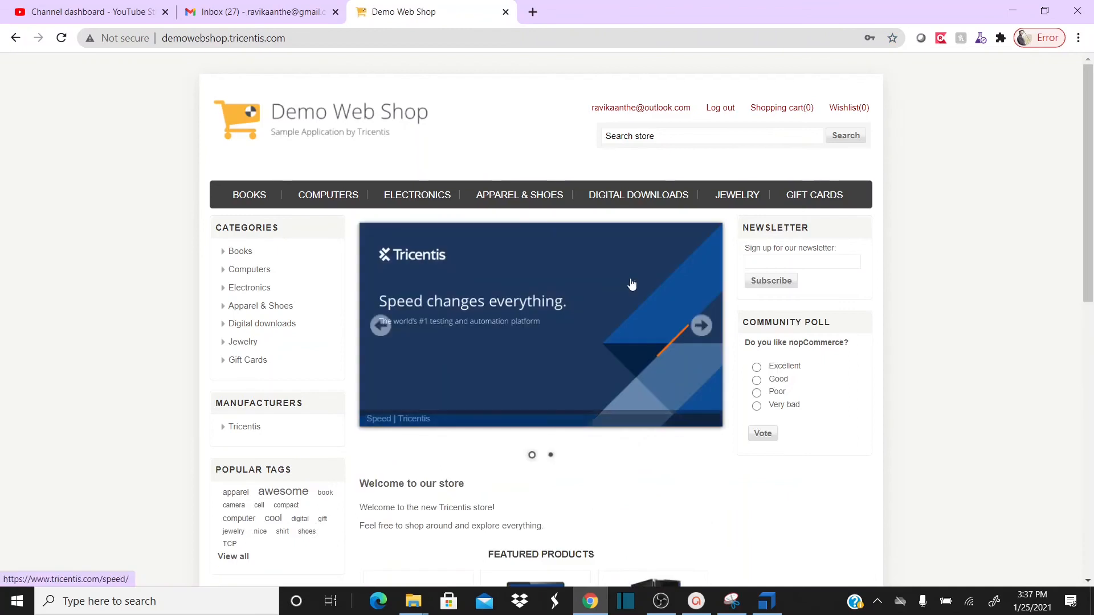
- Add Blue Jeans from the Apparel & Shoes category to the cart and open the shopping cart
{"action": "left_click", "coordinate": [513, 206]}
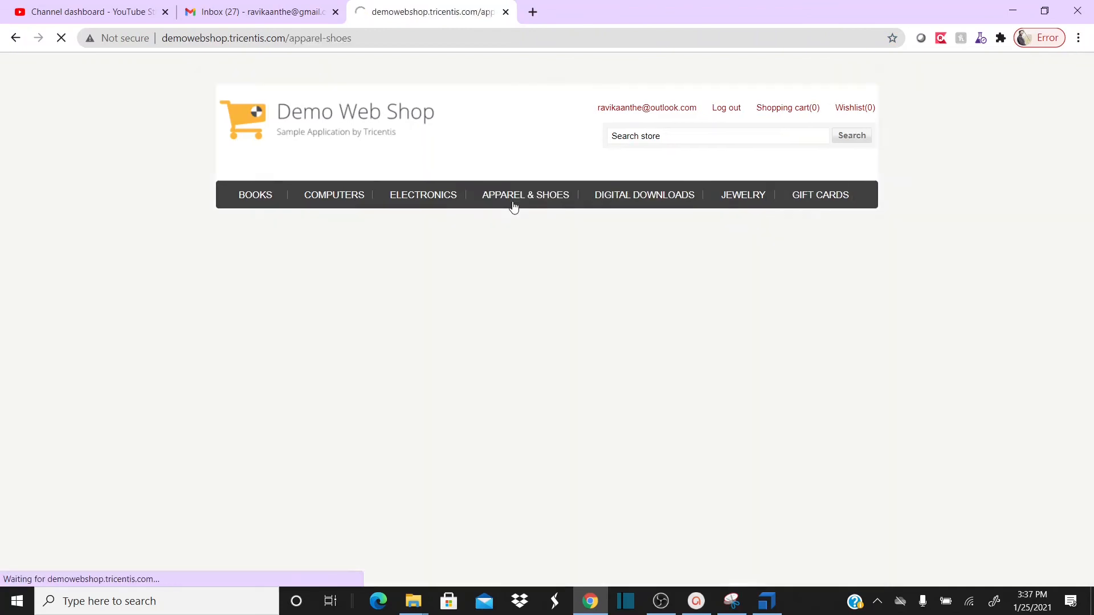
{"action": "left_click", "coordinate": [607, 463]}
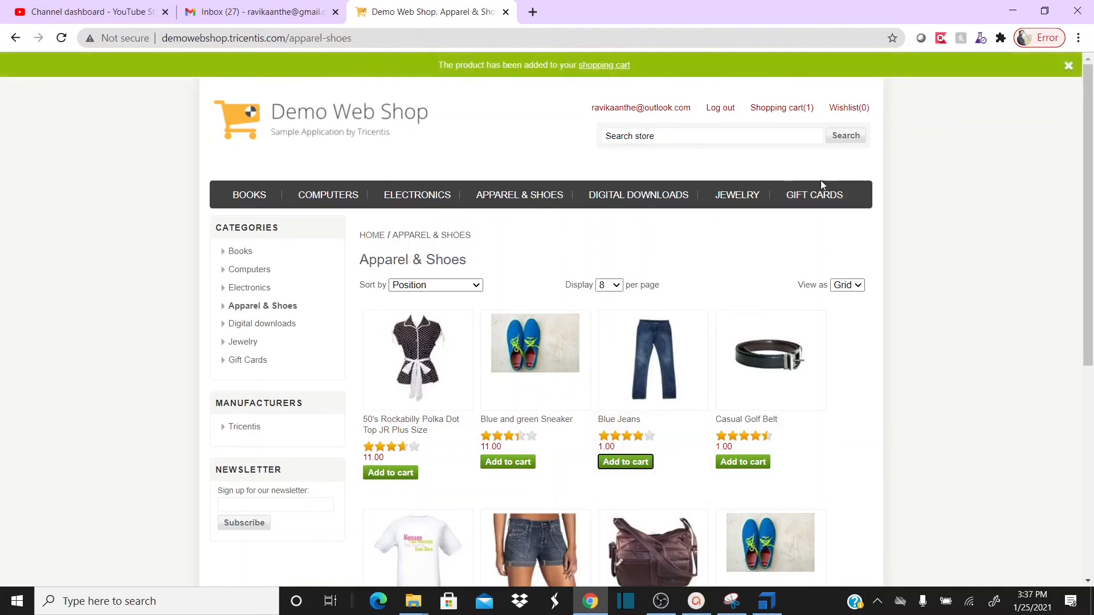
{"action": "left_click", "coordinate": [792, 113]}
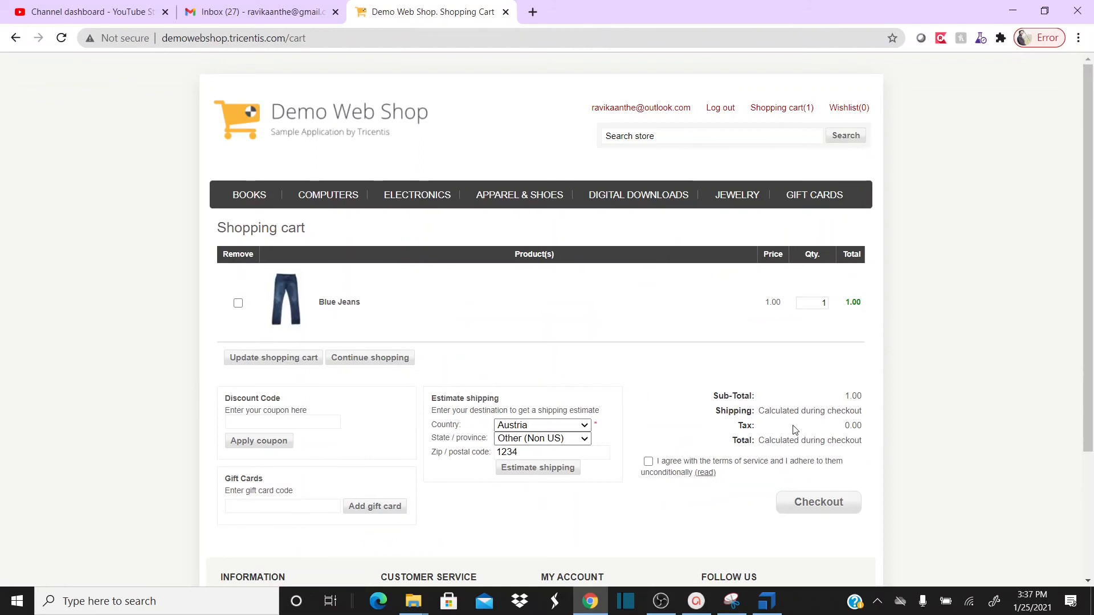
- Accept the terms of service and proceed through checkout to Confirm Order with the saved addresses, Ground shipping and Cash On Delivery
{"action": "left_click", "coordinate": [648, 461]}
{"action": "left_click", "coordinate": [809, 512]}
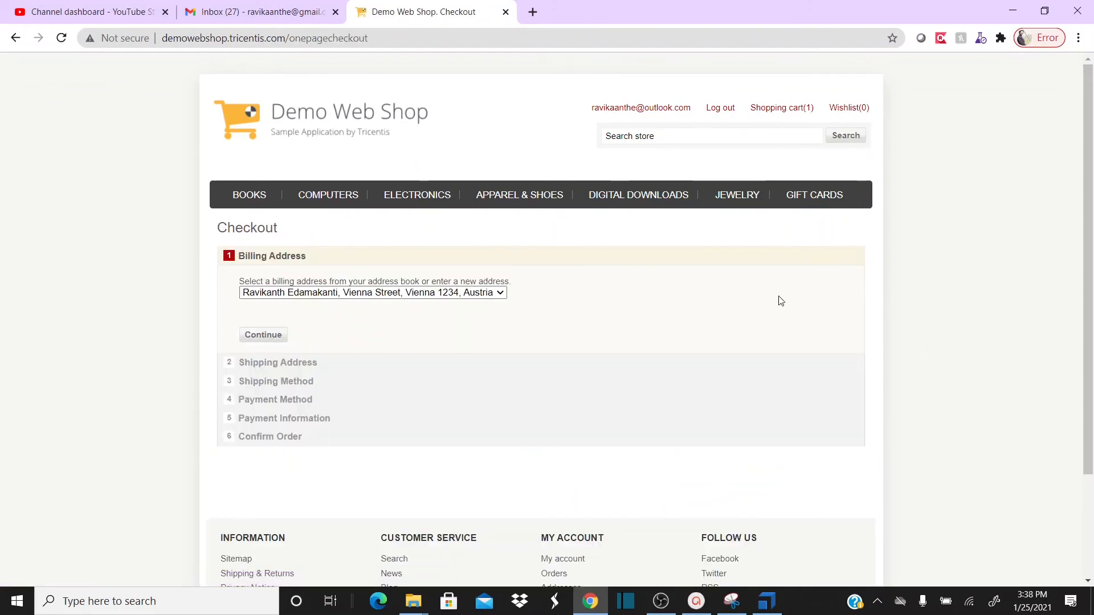
{"action": "left_click", "coordinate": [264, 335]}
{"action": "left_click", "coordinate": [275, 451]}
{"action": "left_click", "coordinate": [266, 473]}
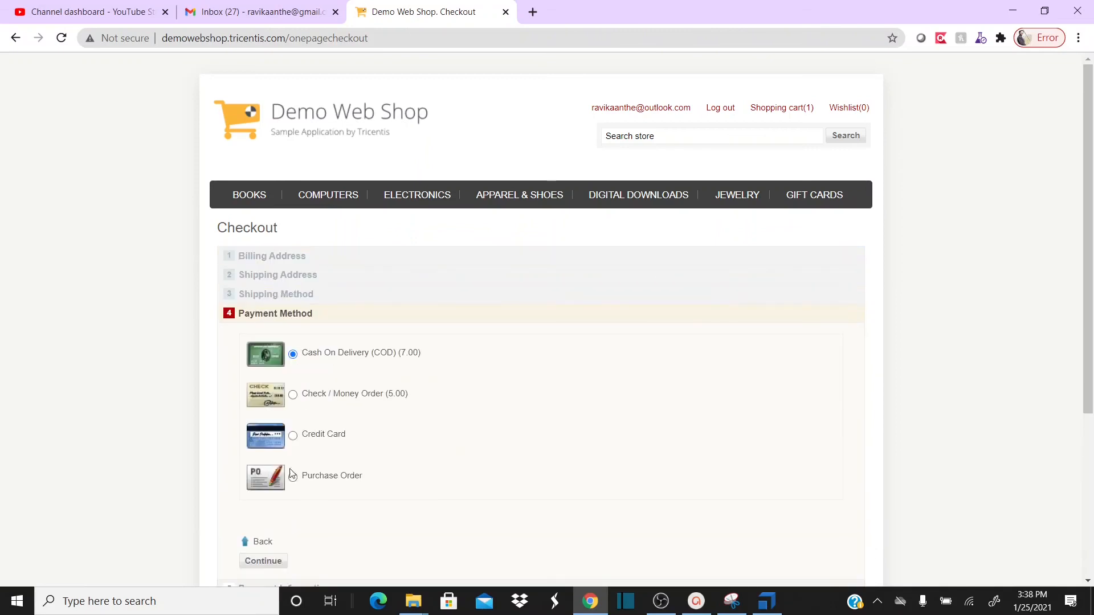
{"action": "left_click", "coordinate": [264, 560]}
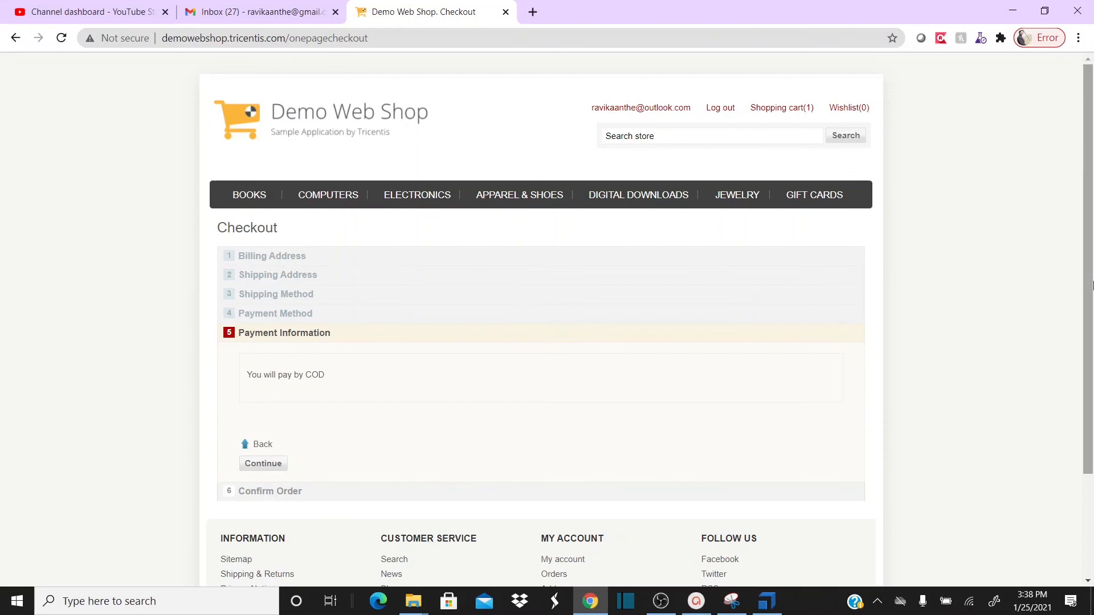
{"action": "scroll", "coordinate": [556, 344], "scroll_direction": "down", "scroll_amount": 3}
{"action": "left_click", "coordinate": [281, 332]}
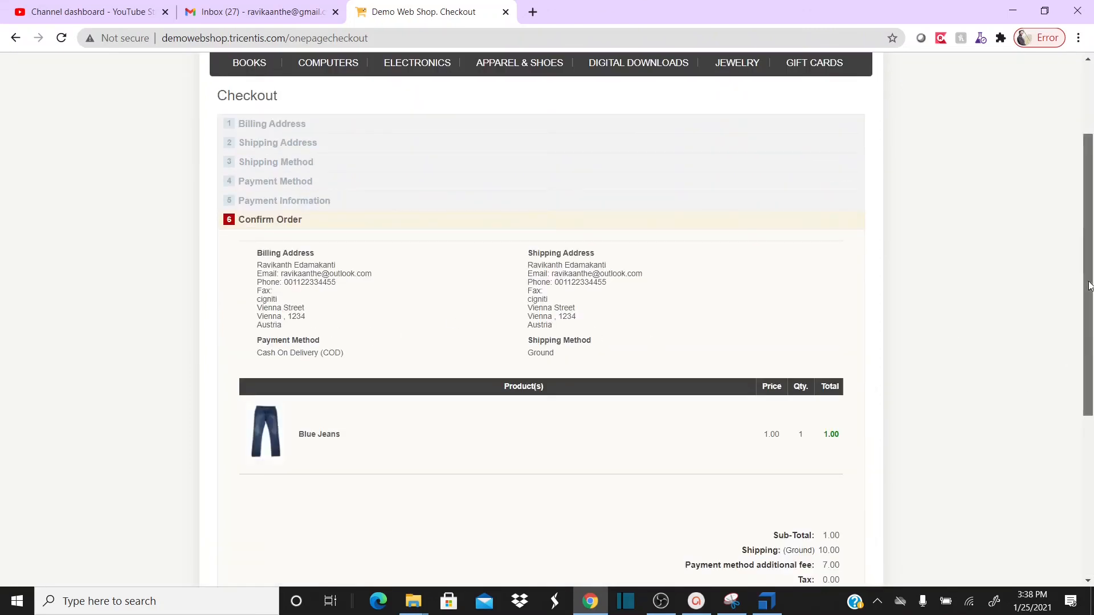
- Examine the sub-total, shipping, payment method fee, tax and total lines of the order summary on the Confirm Order page
{"action": "left_click_drag", "start_coordinate": [1089, 286], "coordinate": [1088, 408]}
{"action": "triple_click", "coordinate": [800, 305]}
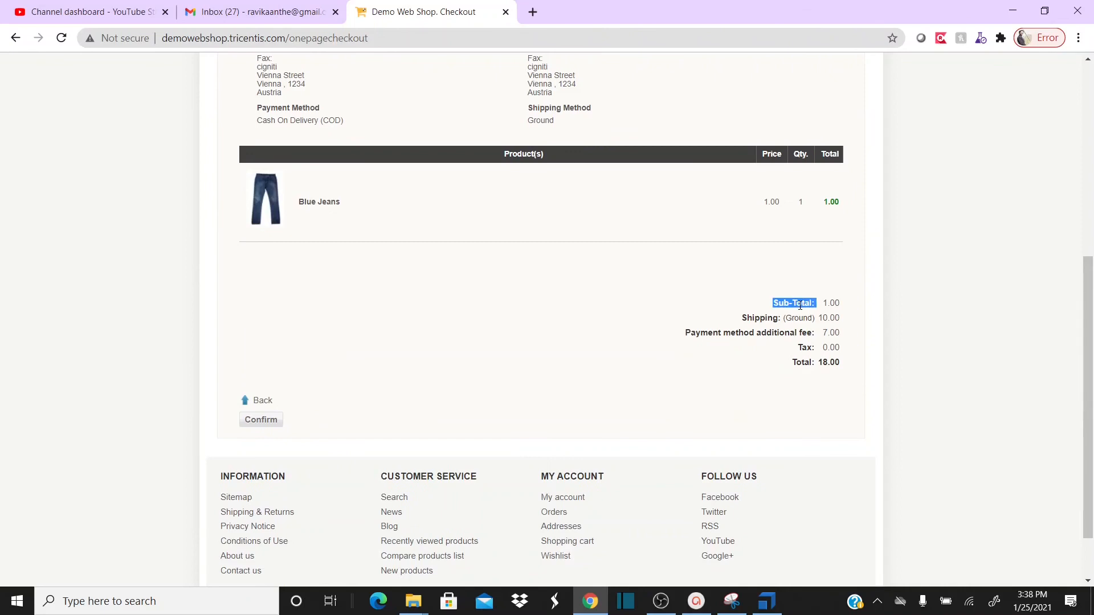
{"action": "triple_click", "coordinate": [766, 317]}
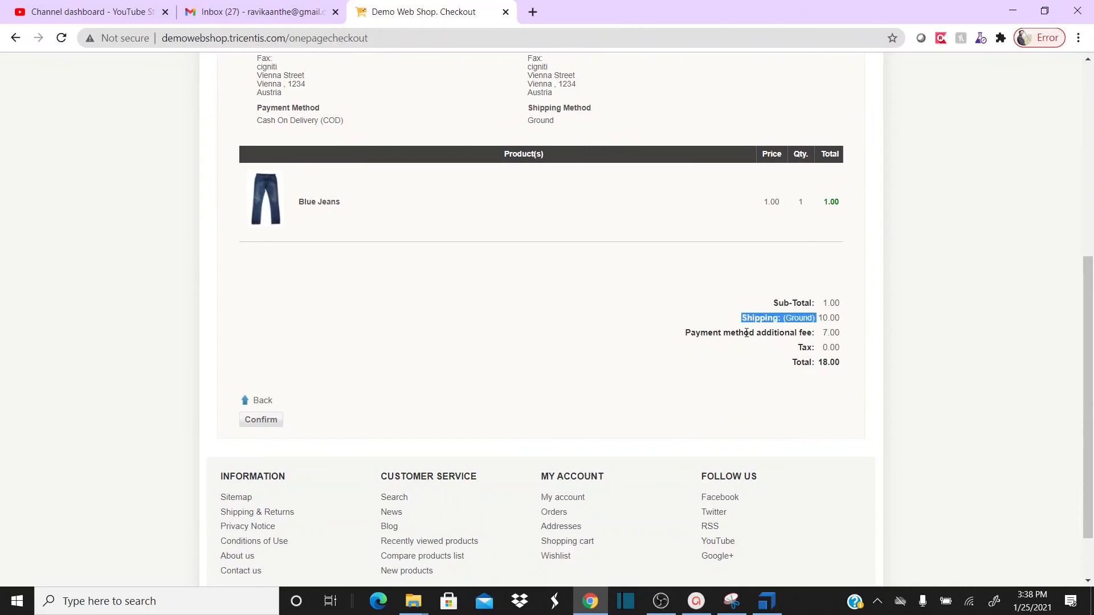
{"action": "triple_click", "coordinate": [746, 332]}
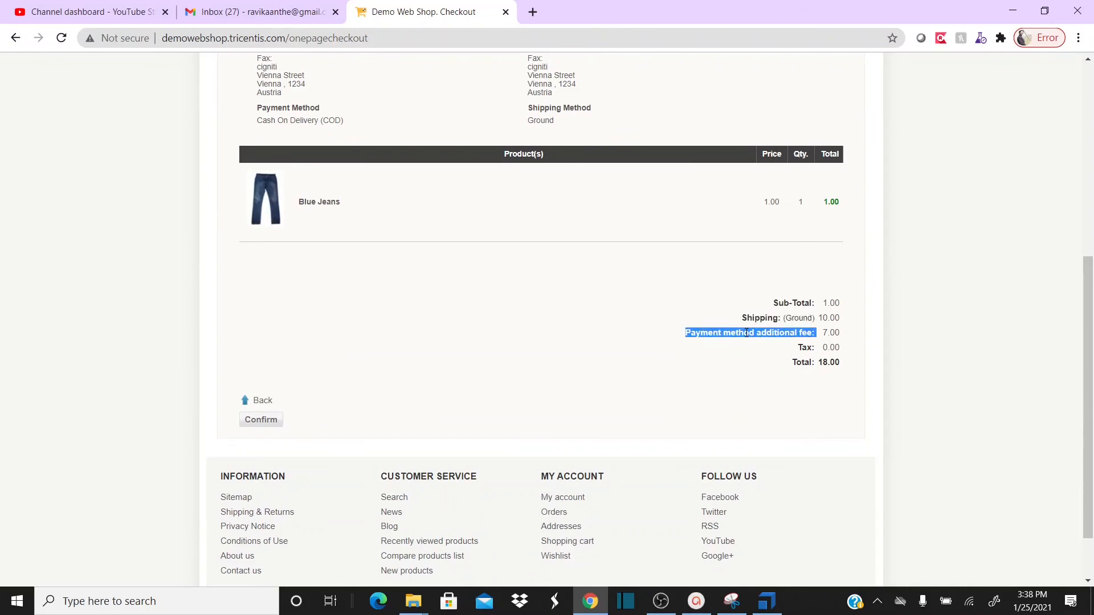
{"action": "left_click", "coordinate": [803, 347]}
{"action": "double_click", "coordinate": [807, 365]}
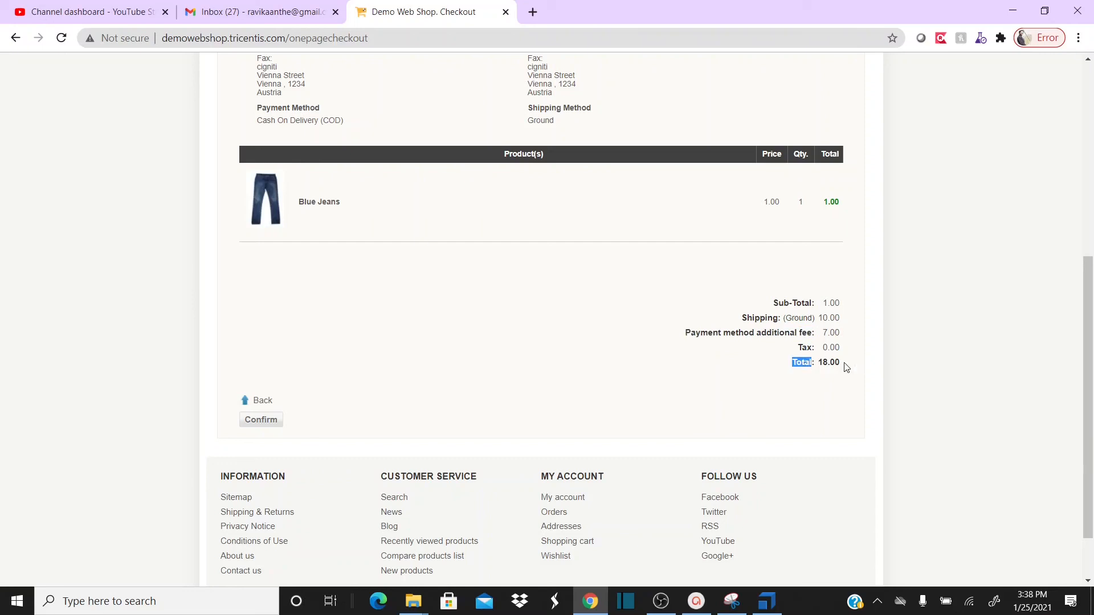
- Switch to Tosca Commander and add an attribute named Shipping Cost under Order Details
{"action": "key", "text": "alt+Tab"}
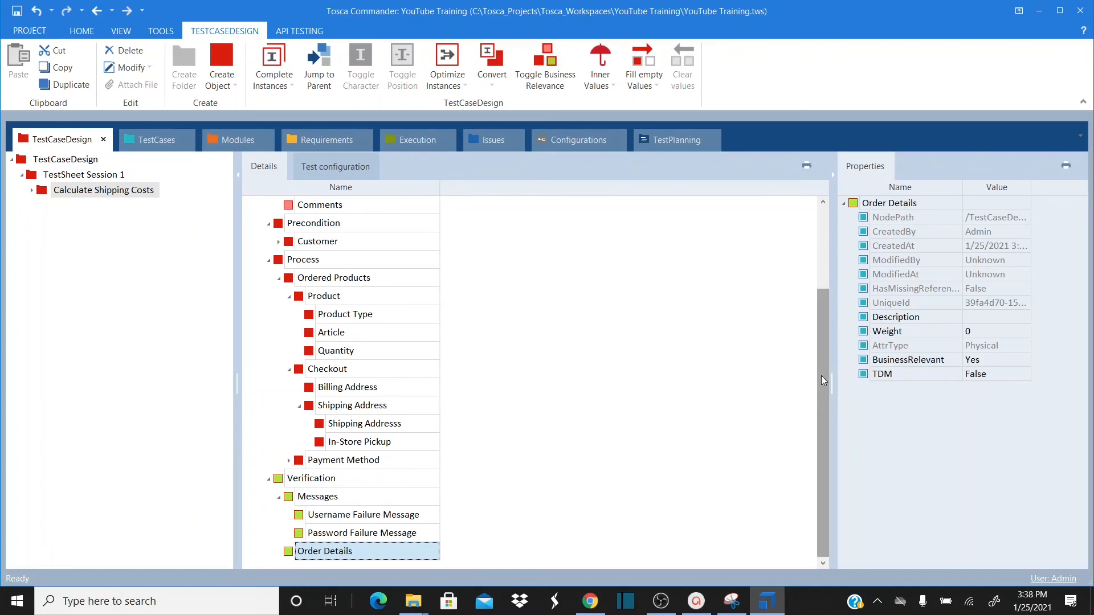
{"action": "right_click", "coordinate": [300, 553]}
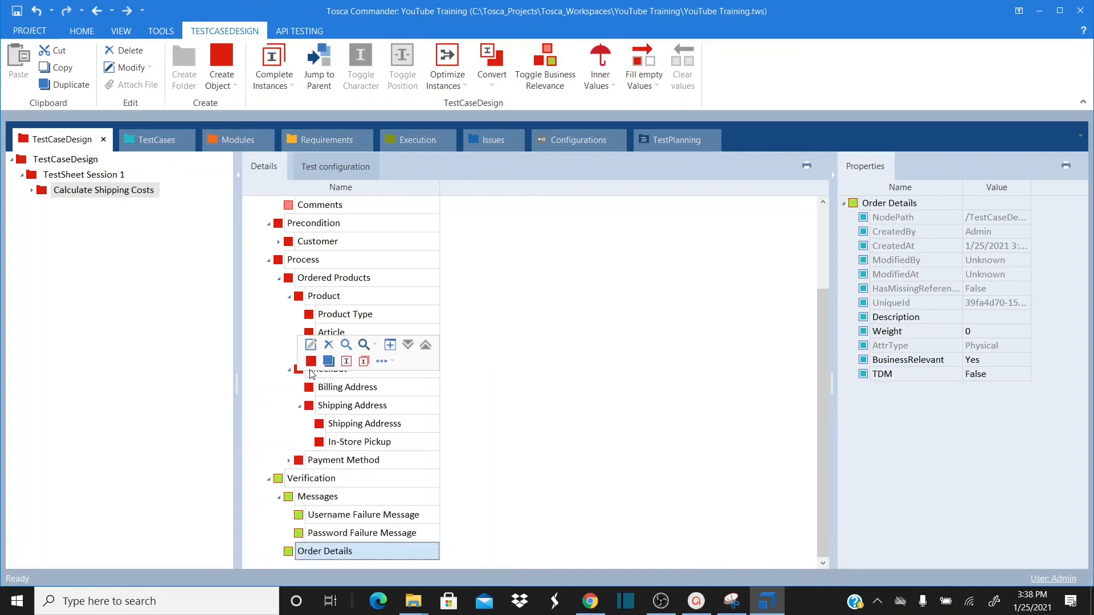
{"action": "left_click", "coordinate": [310, 360]}
{"action": "type", "text": "Shipping Cos"}
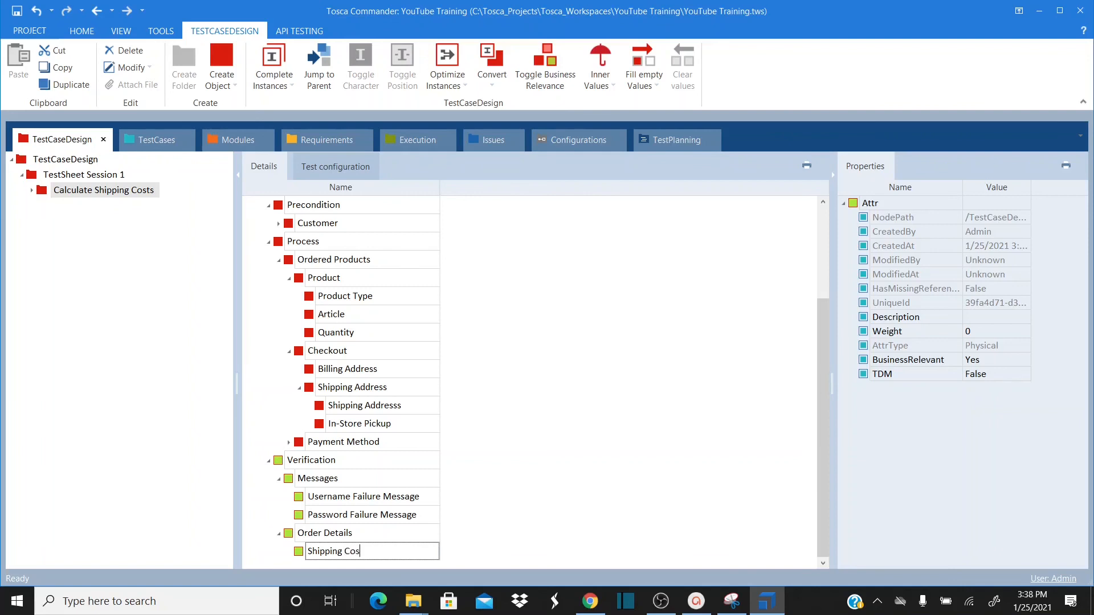
{"action": "type", "text": "t"}
{"action": "key", "text": "Return"}
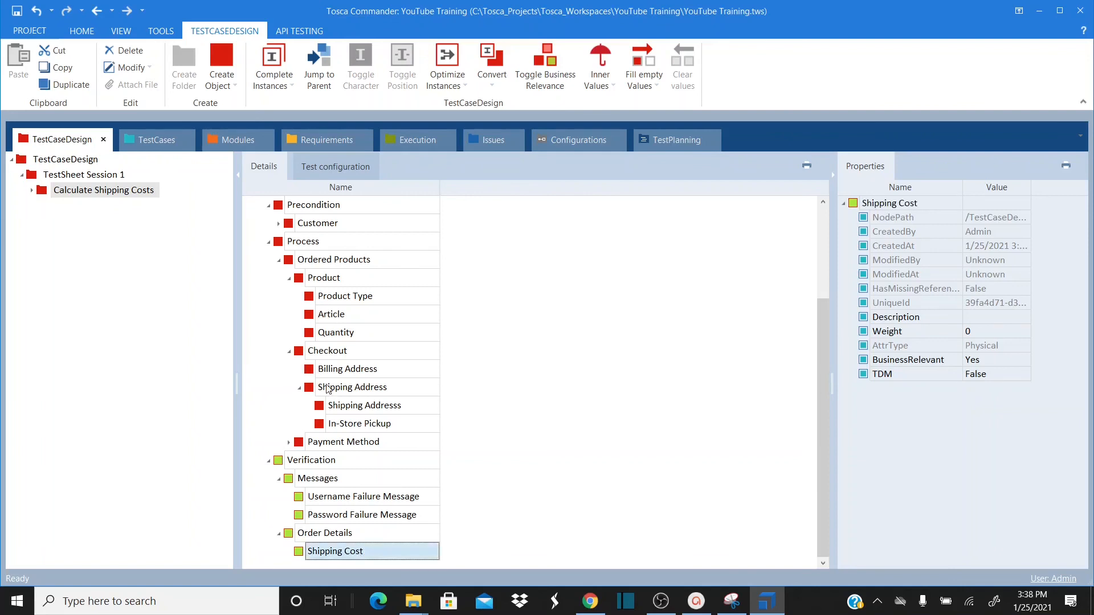
- Add a second attribute named Total Price under Order Details
{"action": "left_click", "coordinate": [313, 536]}
{"action": "right_click", "coordinate": [313, 538]}
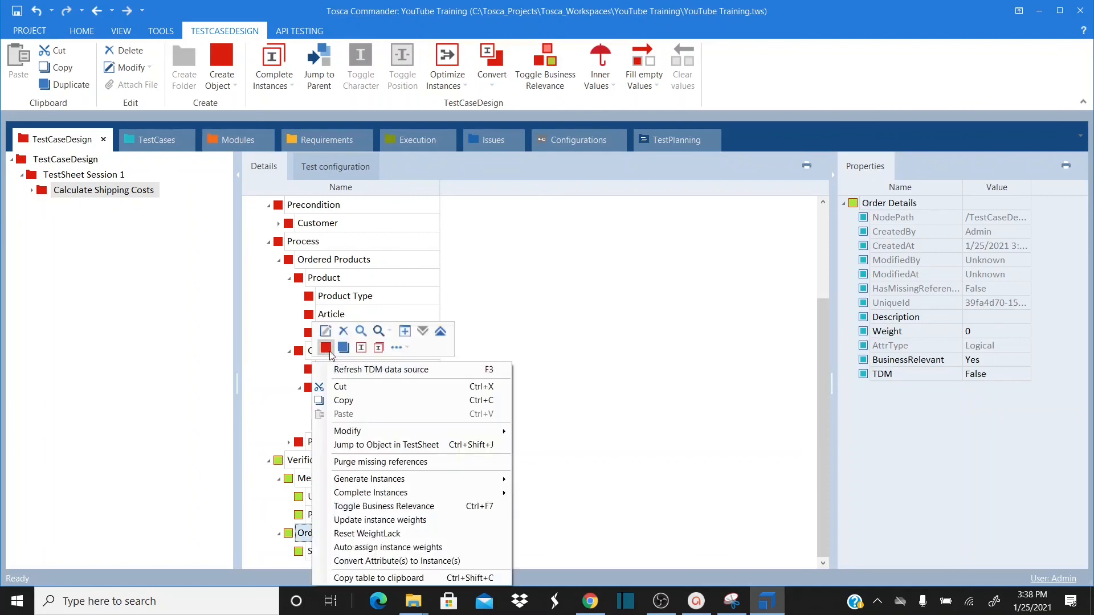
{"action": "left_click", "coordinate": [327, 350]}
{"action": "type", "text": "Total Price"}
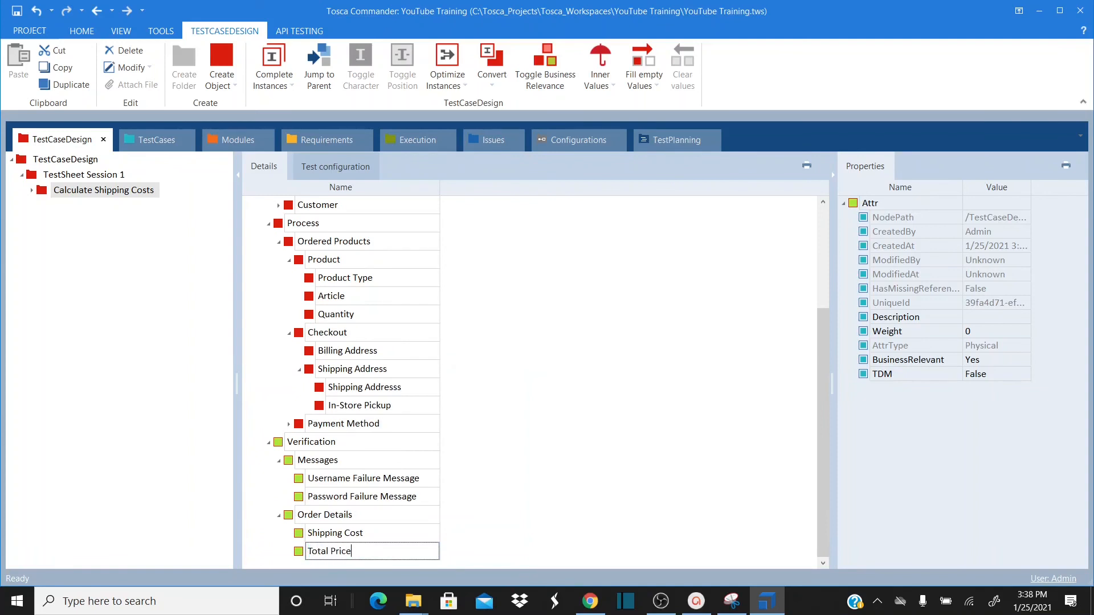
{"action": "key", "text": "Return"}
- Recheck the order totals in the Demo Web Shop, then return to Tosca Commander and add a Sub-Total attribute under Order Details
{"action": "key", "text": "alt+Tab"}
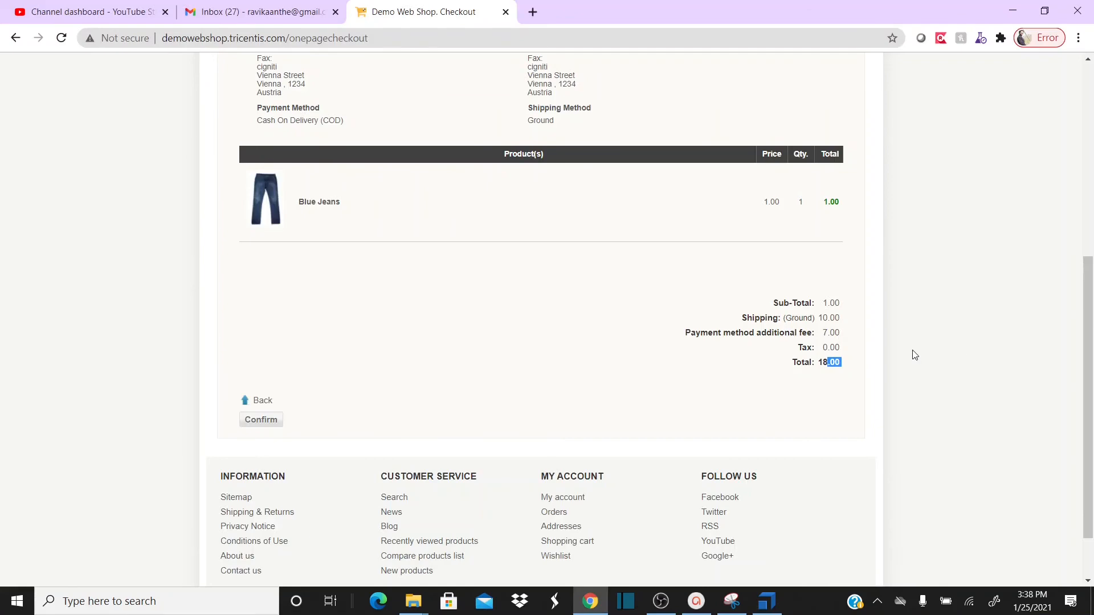
{"action": "key", "text": "alt+Tab"}
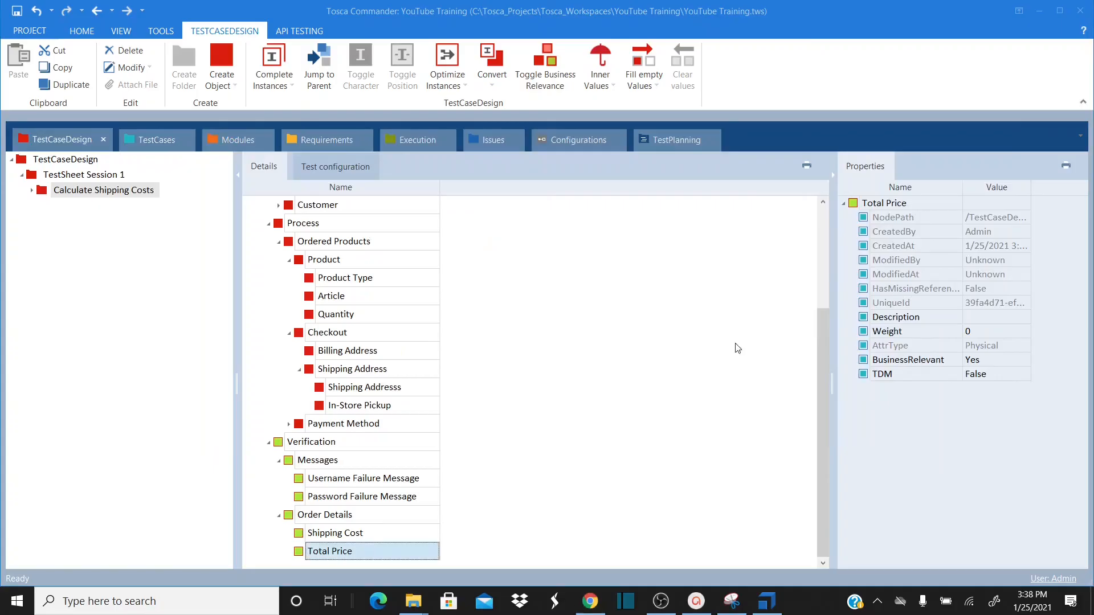
{"action": "left_click", "coordinate": [322, 520]}
{"action": "right_click", "coordinate": [322, 520]}
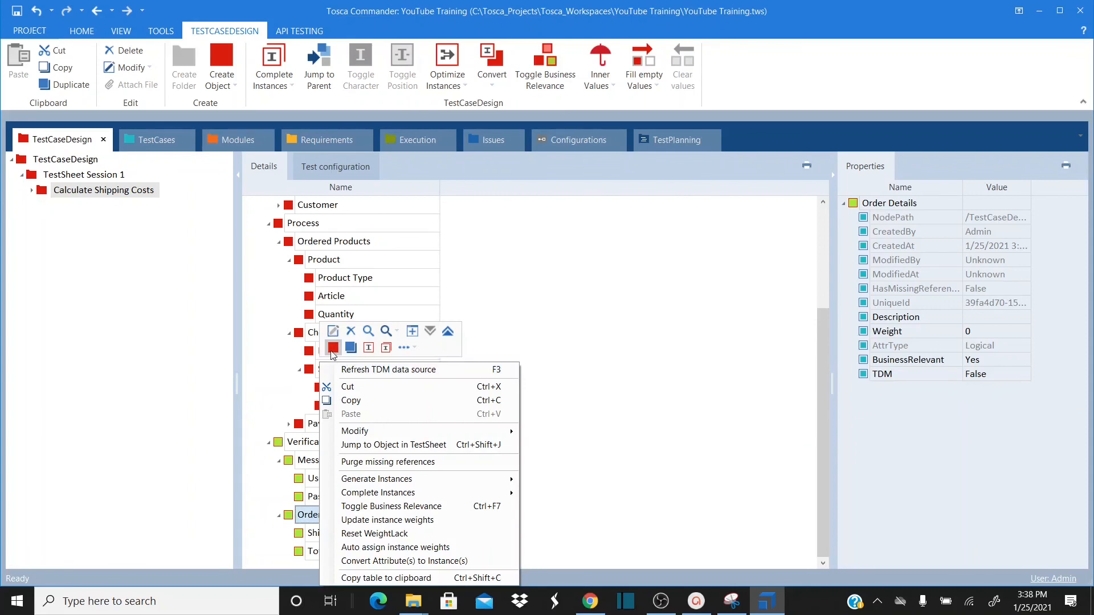
{"action": "left_click", "coordinate": [332, 349]}
{"action": "type", "text": "Sub"}
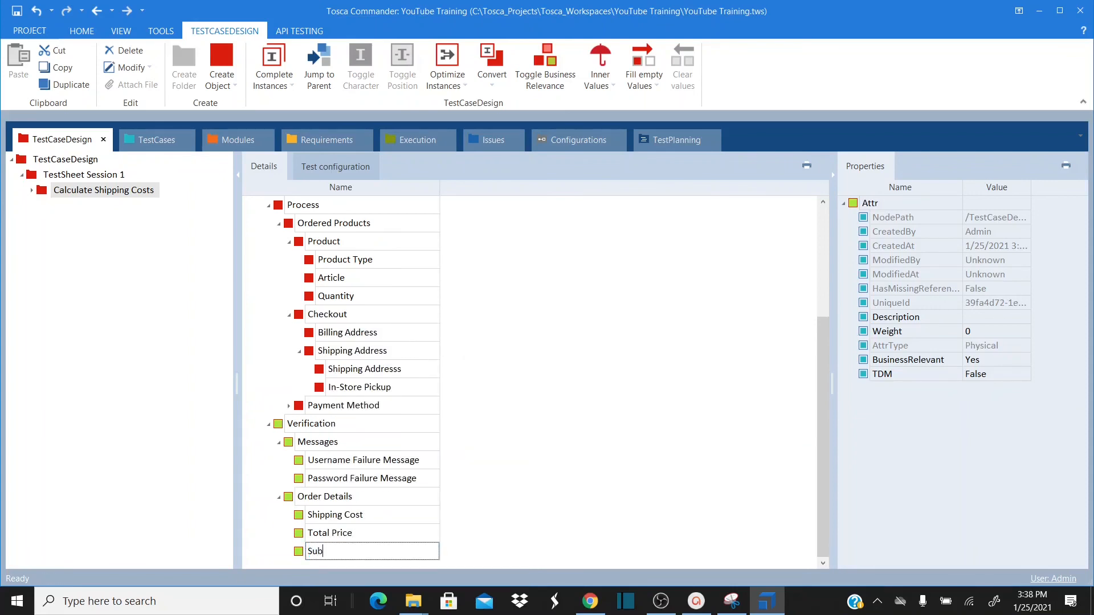
{"action": "type", "text": "-Total"}
{"action": "key", "text": "Return"}
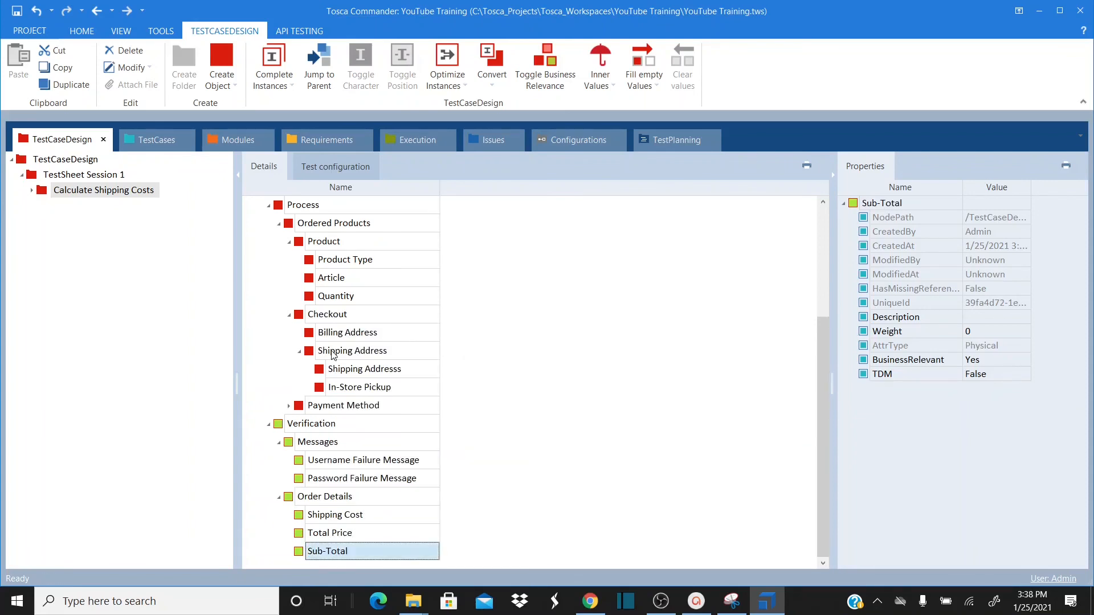
- Review the Verification branch of the TestSheet, including the failure messages under Messages and the cost attributes under Order Details
{"action": "left_click", "coordinate": [279, 499]}
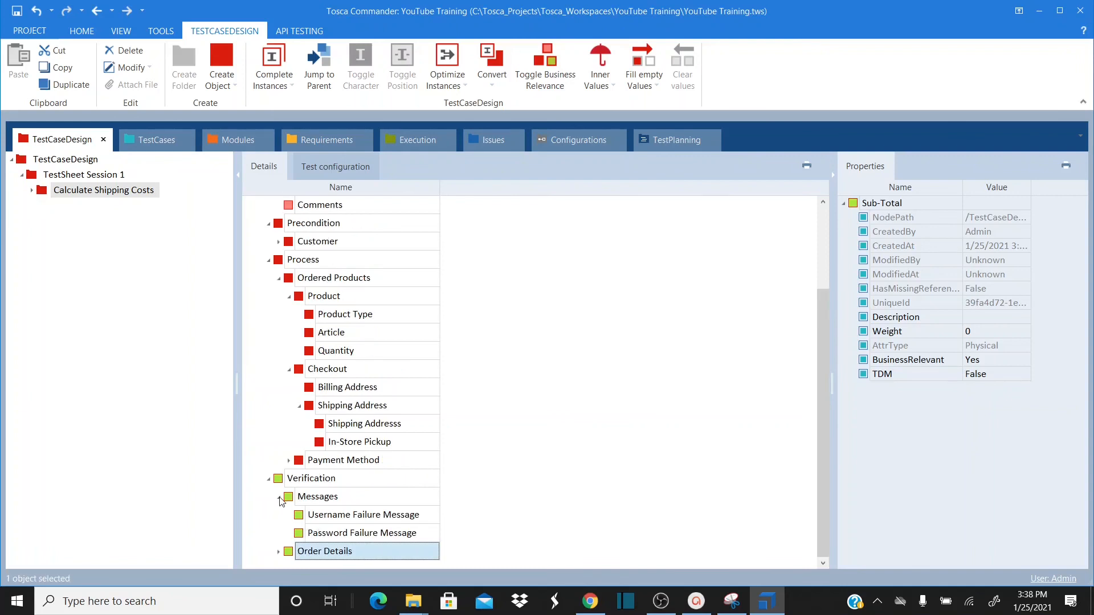
{"action": "left_click", "coordinate": [271, 480]}
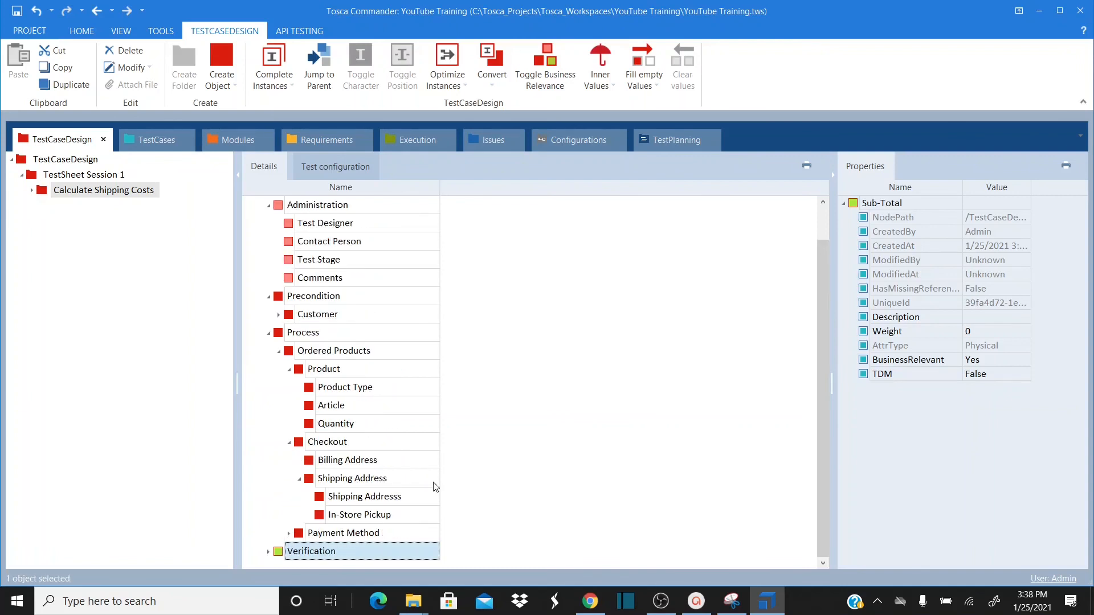
{"action": "left_click", "coordinate": [271, 552]}
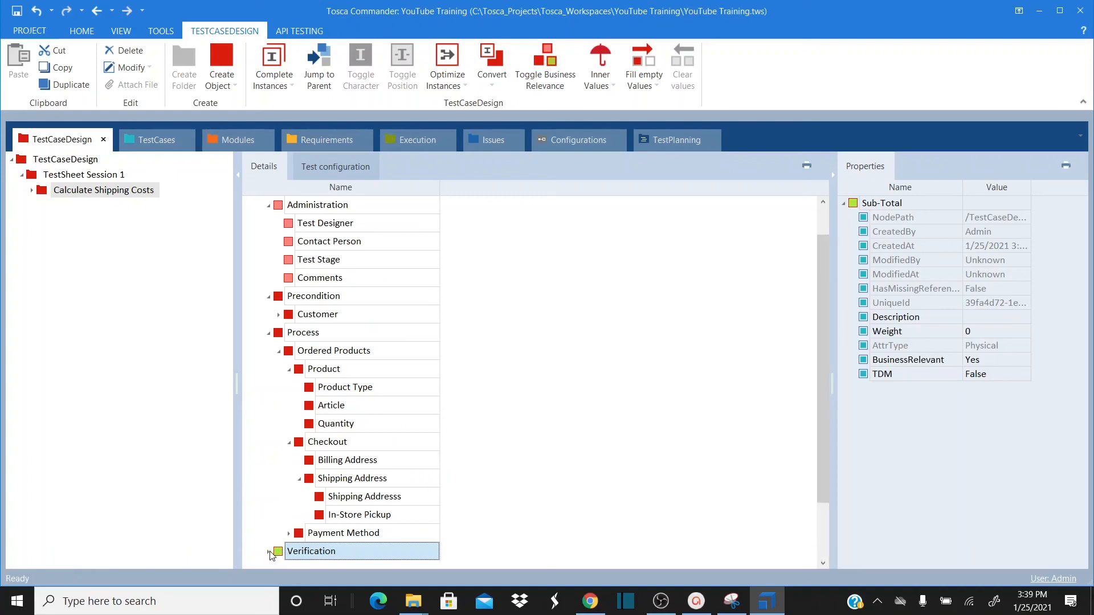
{"action": "left_click_drag", "start_coordinate": [822, 340], "coordinate": [818, 445]}
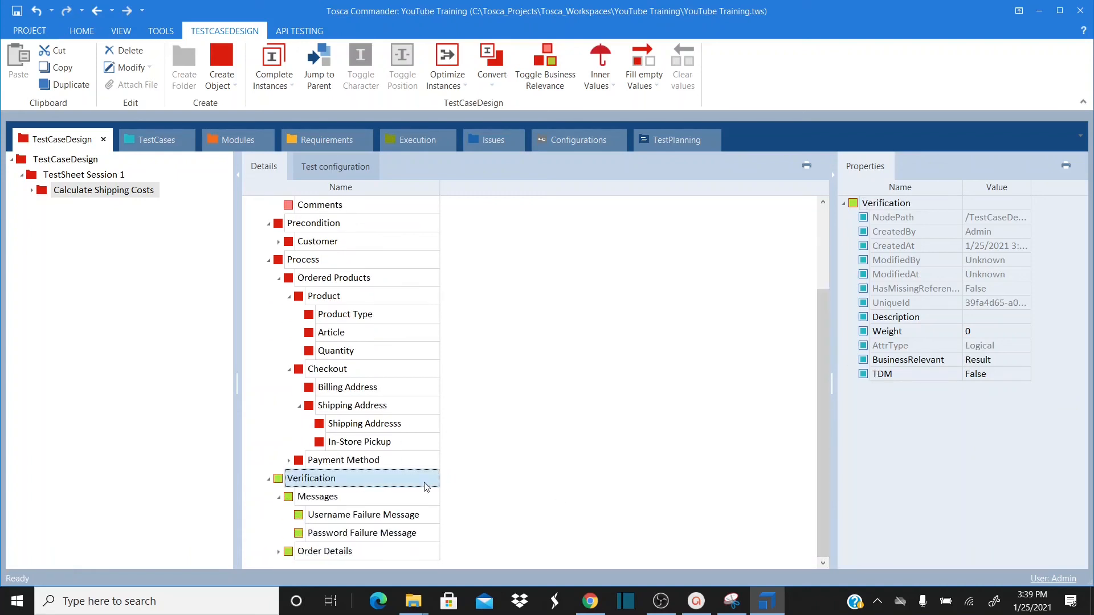
{"action": "left_click", "coordinate": [380, 523]}
{"action": "left_click", "coordinate": [375, 535]}
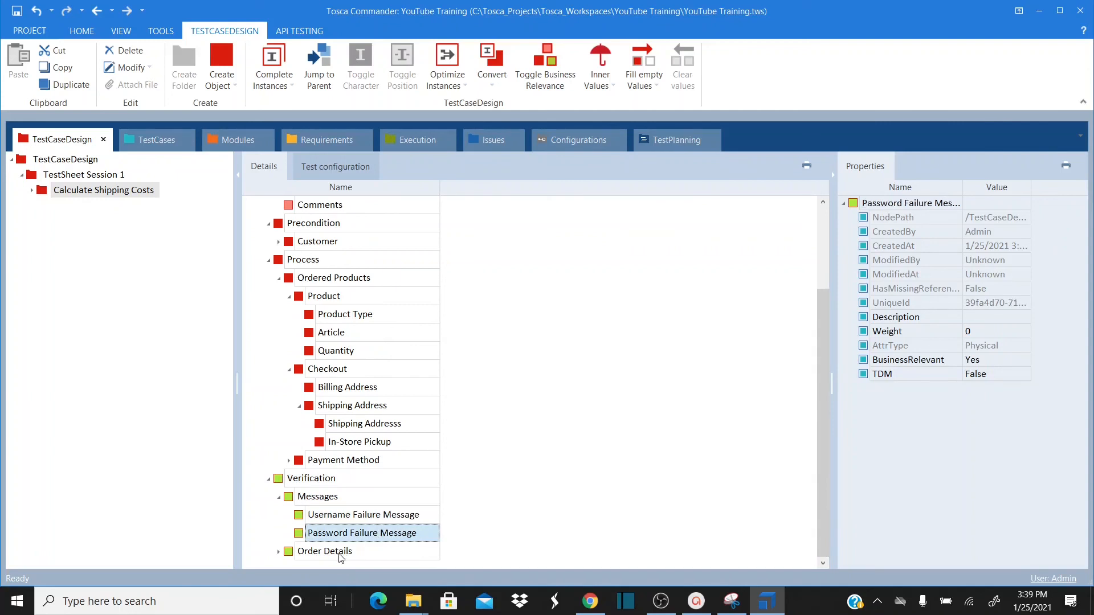
{"action": "left_click", "coordinate": [279, 553]}
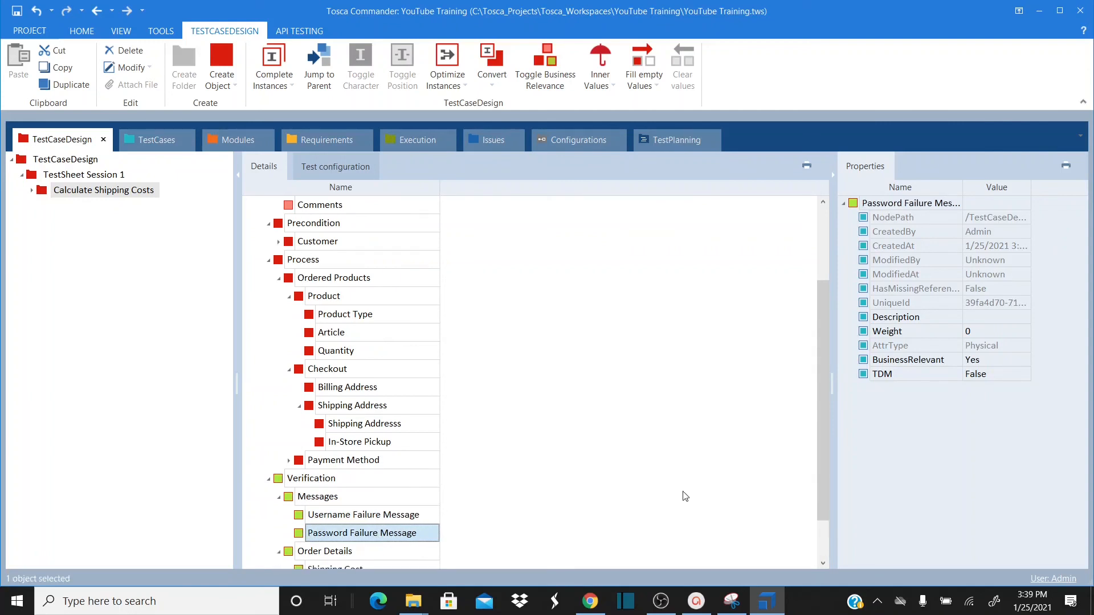
{"action": "left_click_drag", "start_coordinate": [825, 386], "coordinate": [829, 466]}
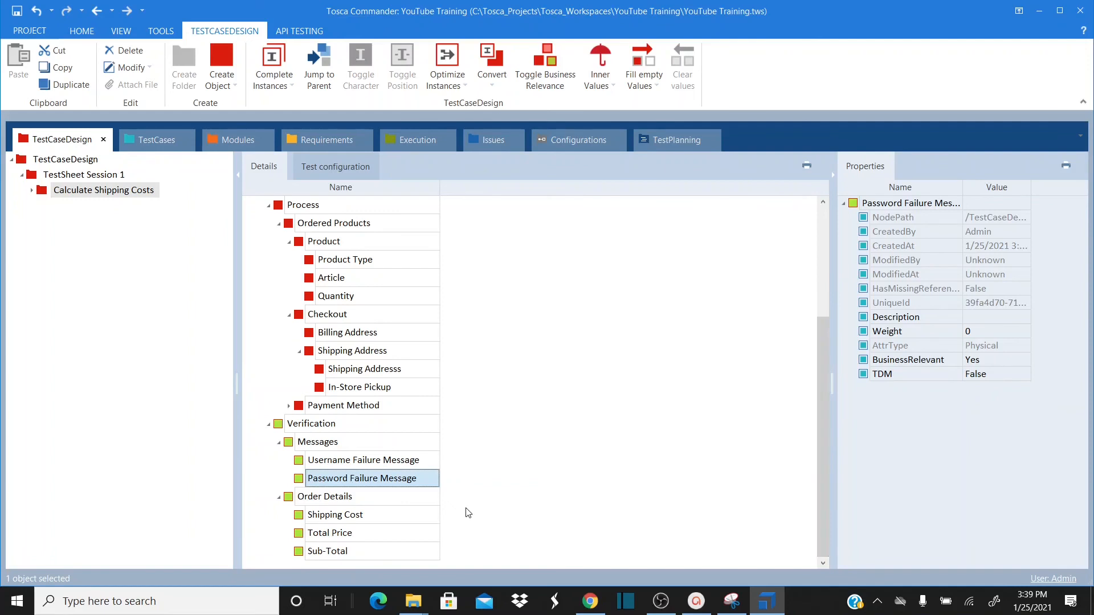
{"action": "left_click", "coordinate": [348, 516]}
{"action": "left_click", "coordinate": [346, 534]}
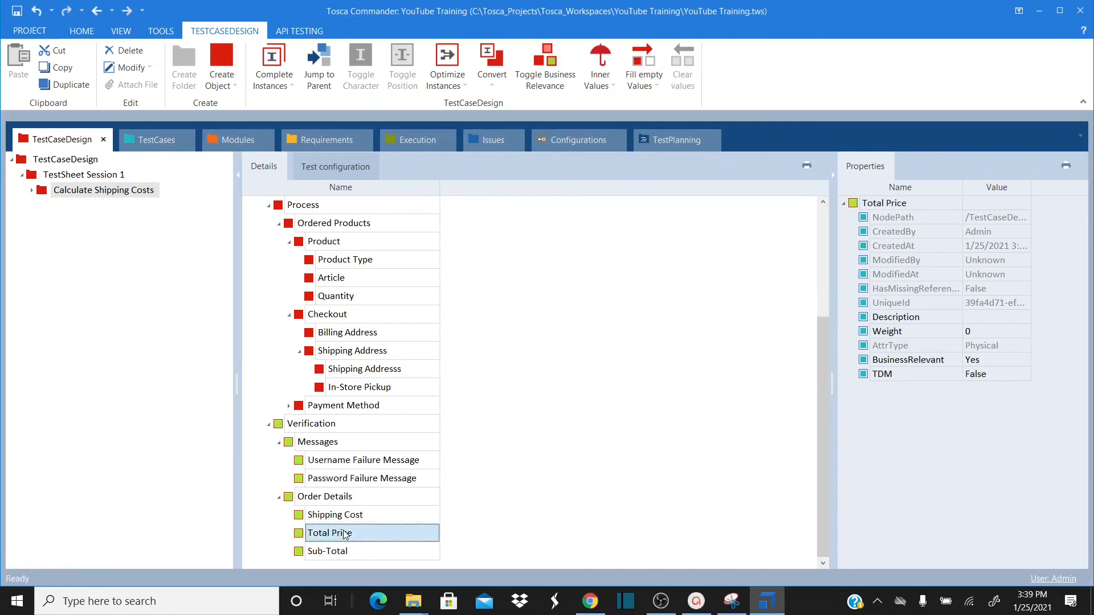
{"action": "left_click", "coordinate": [364, 460]}
{"action": "left_click", "coordinate": [359, 481]}
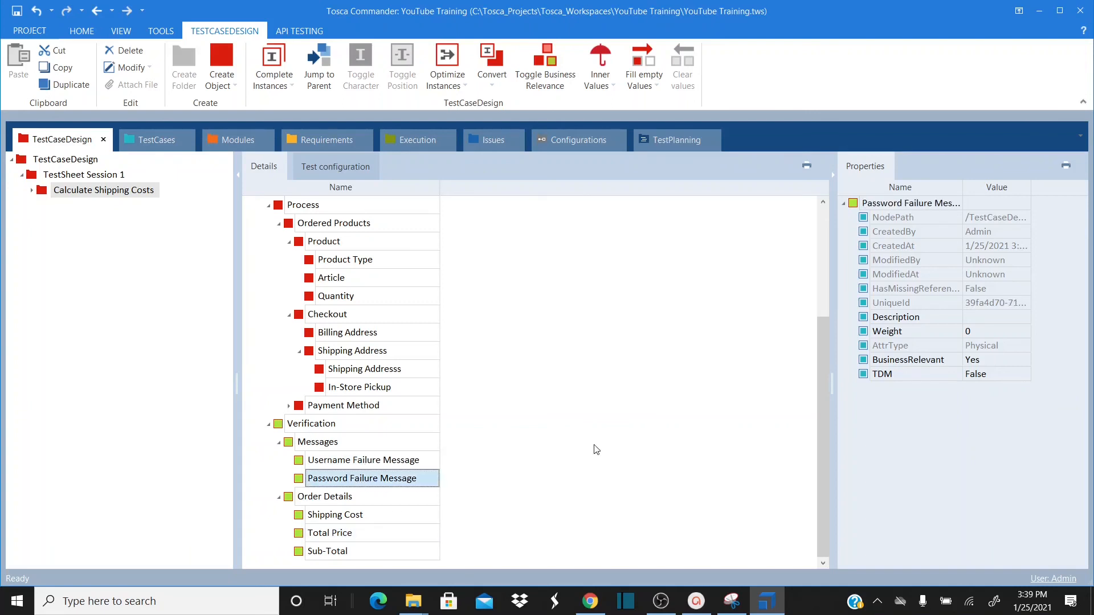
- Narrow the project tree pane and collapse the Administration attribute and the Calculate Shipping Costs TestSheet
{"action": "left_click_drag", "start_coordinate": [822, 403], "coordinate": [830, 297]}
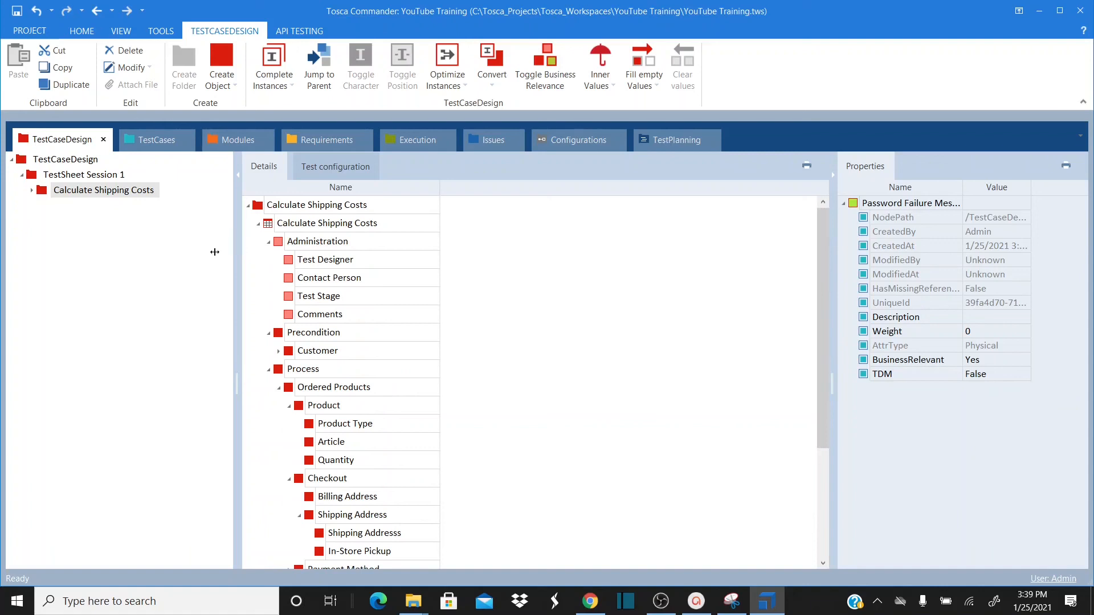
{"action": "left_click_drag", "start_coordinate": [215, 251], "coordinate": [154, 253]}
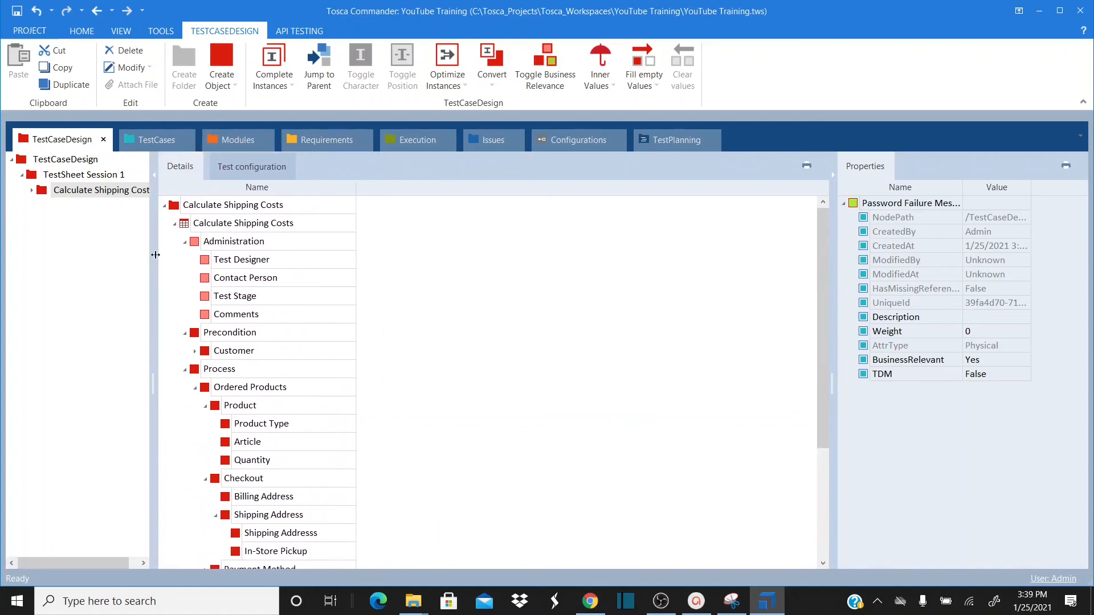
{"action": "left_click", "coordinate": [184, 245]}
{"action": "left_click", "coordinate": [174, 224]}
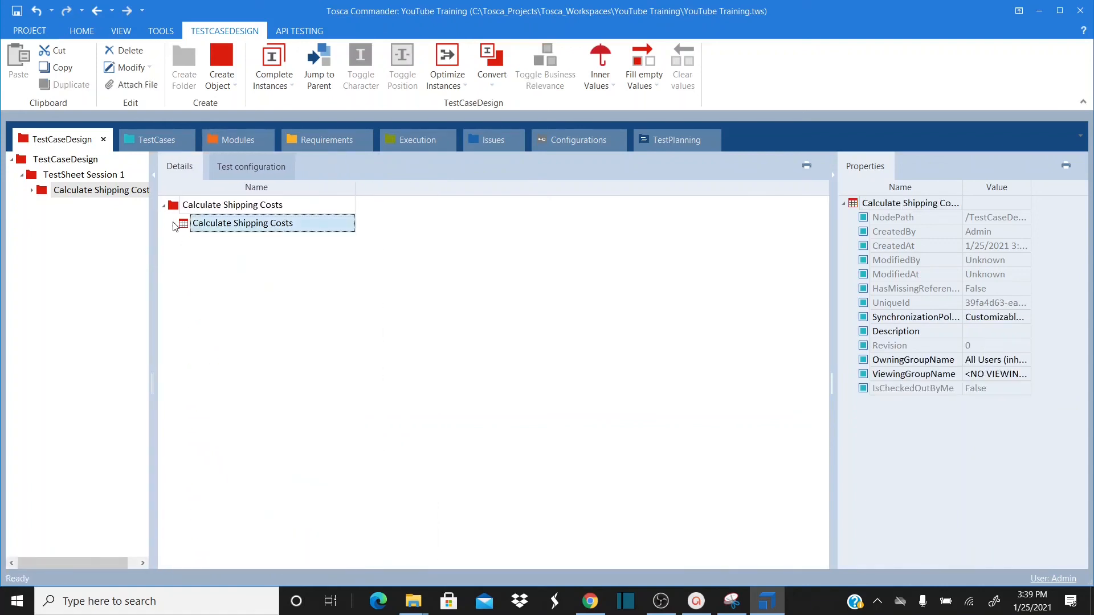
{"action": "left_click", "coordinate": [198, 208]}
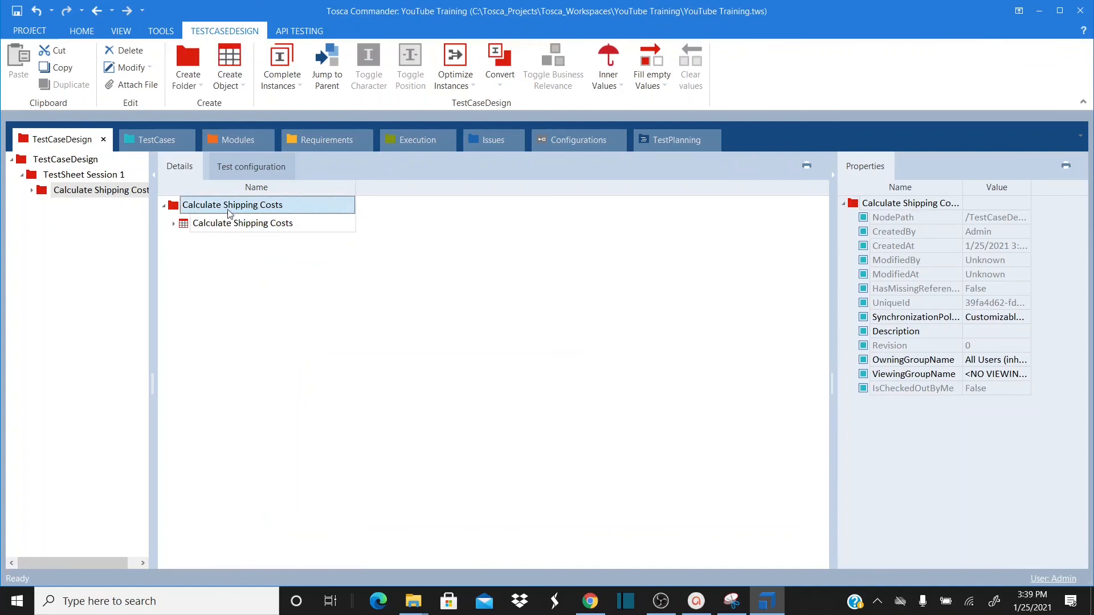
{"action": "left_click", "coordinate": [183, 225]}
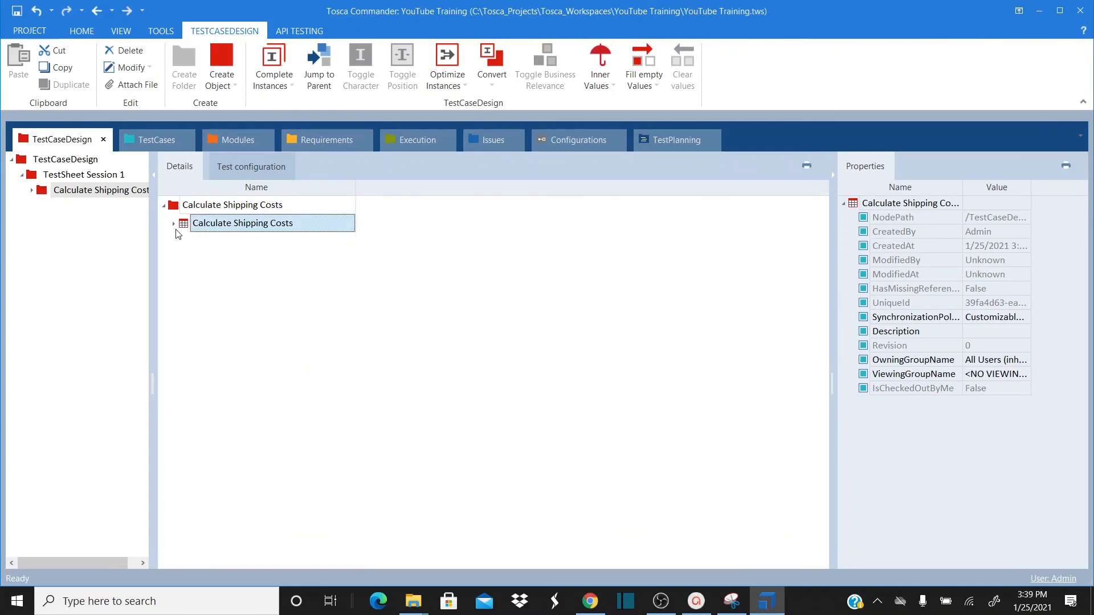
- Expand the Calculate Shipping Costs TestSheet and collapse its Precondition, Process and Verification branches, leaving only the top-level attributes listed
{"action": "left_click", "coordinate": [174, 224]}
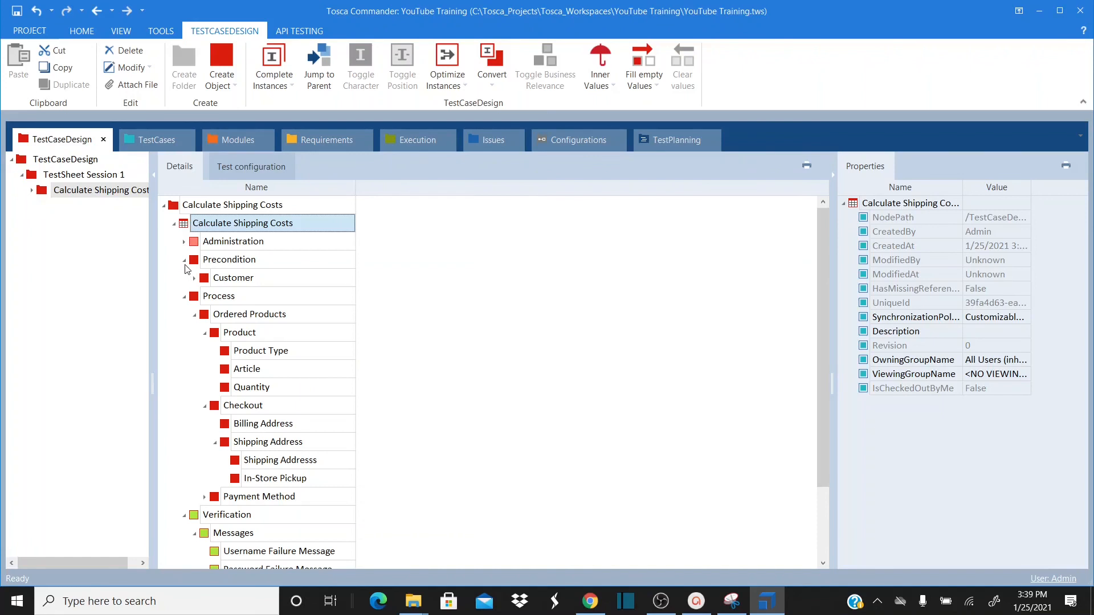
{"action": "left_click", "coordinate": [184, 278]}
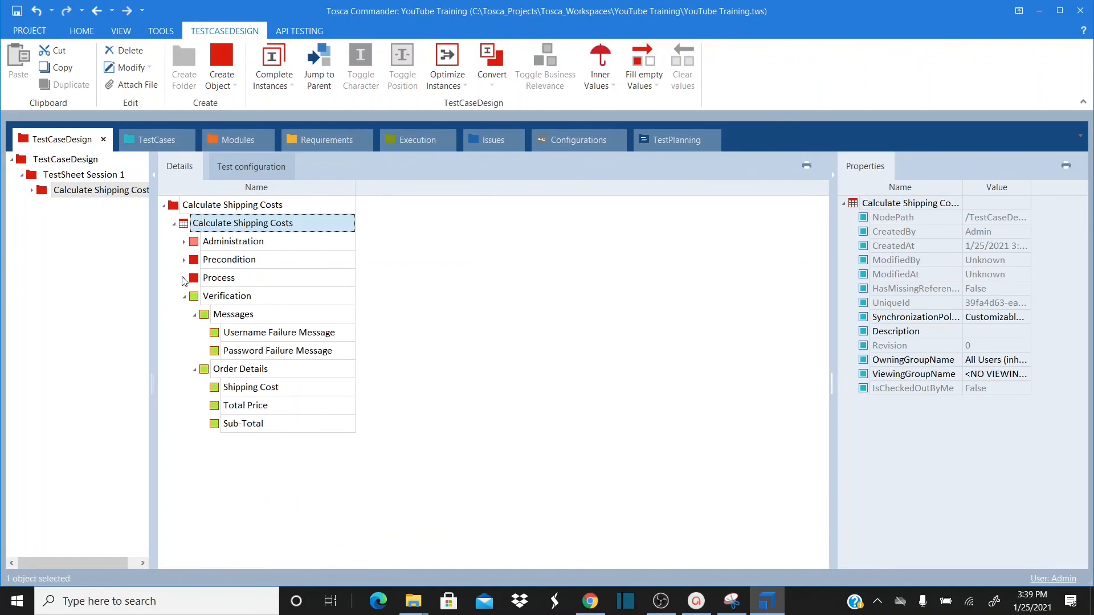
{"action": "left_click", "coordinate": [185, 297]}
{"action": "left_click", "coordinate": [185, 242]}
{"action": "left_click", "coordinate": [185, 242]}
{"action": "left_click", "coordinate": [185, 242]}
{"action": "left_click", "coordinate": [185, 242]}
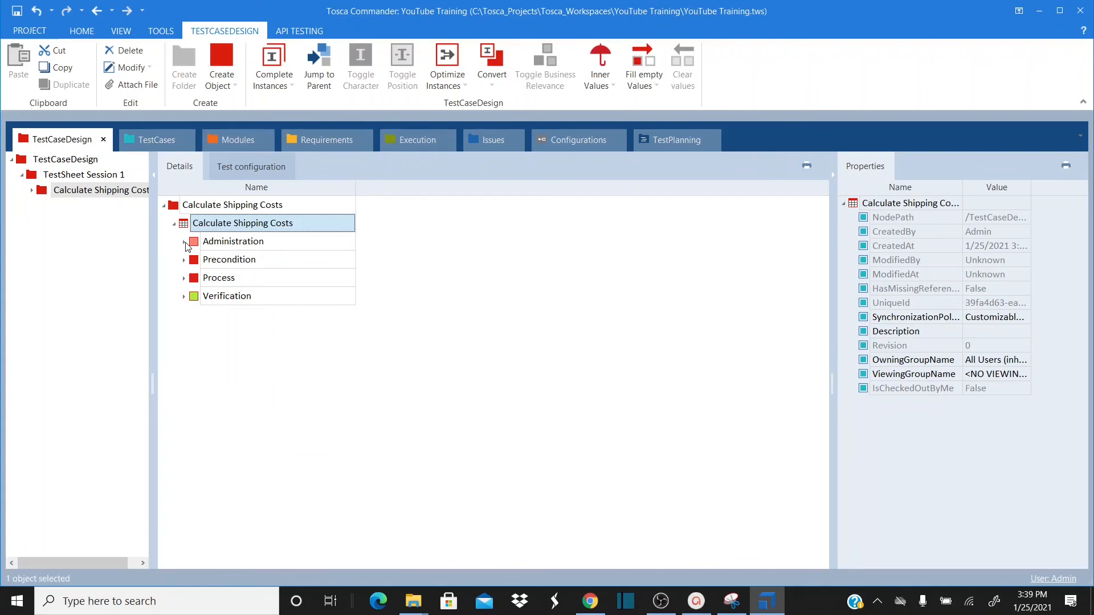
- Review the top-level attributes Administration, Precondition, Process and Verification one by one with their properties
{"action": "left_click", "coordinate": [214, 262]}
{"action": "left_click", "coordinate": [269, 243]}
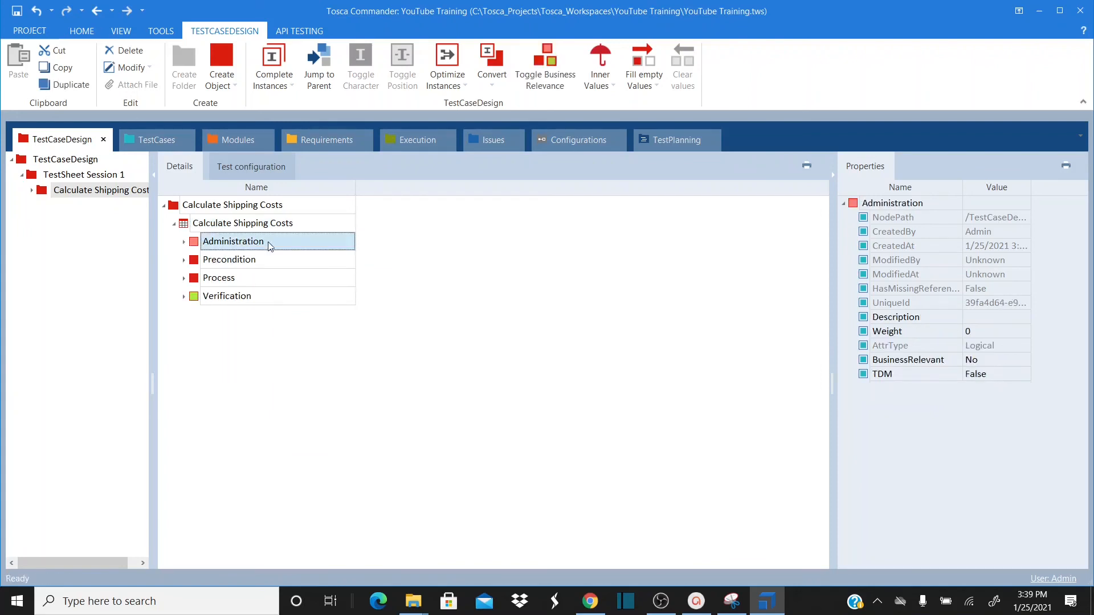
{"action": "left_click", "coordinate": [277, 263]}
{"action": "left_click", "coordinate": [274, 280]}
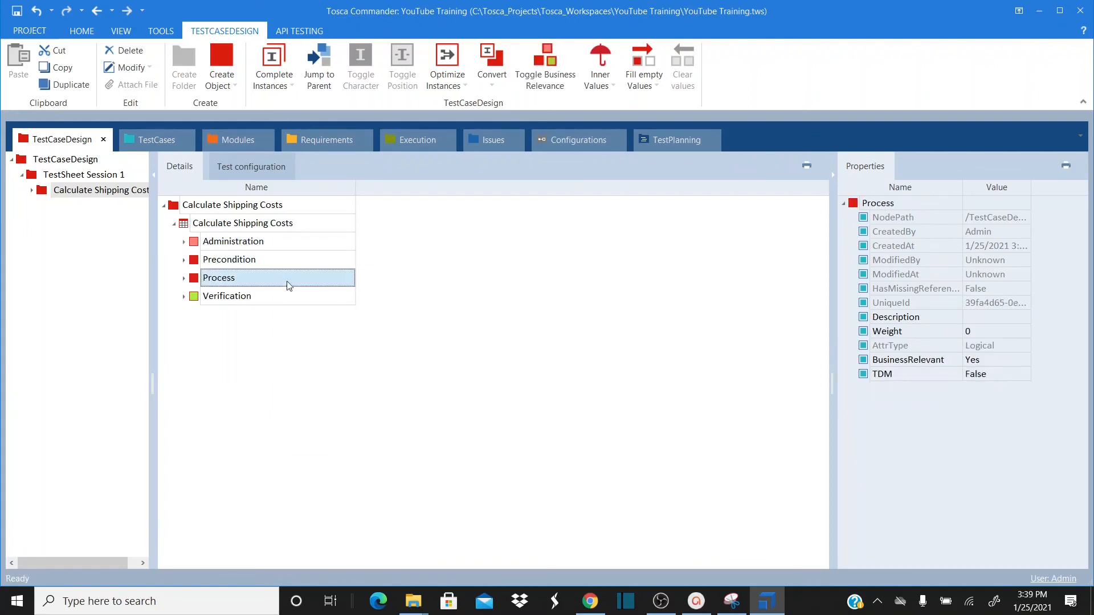
{"action": "left_click", "coordinate": [284, 302]}
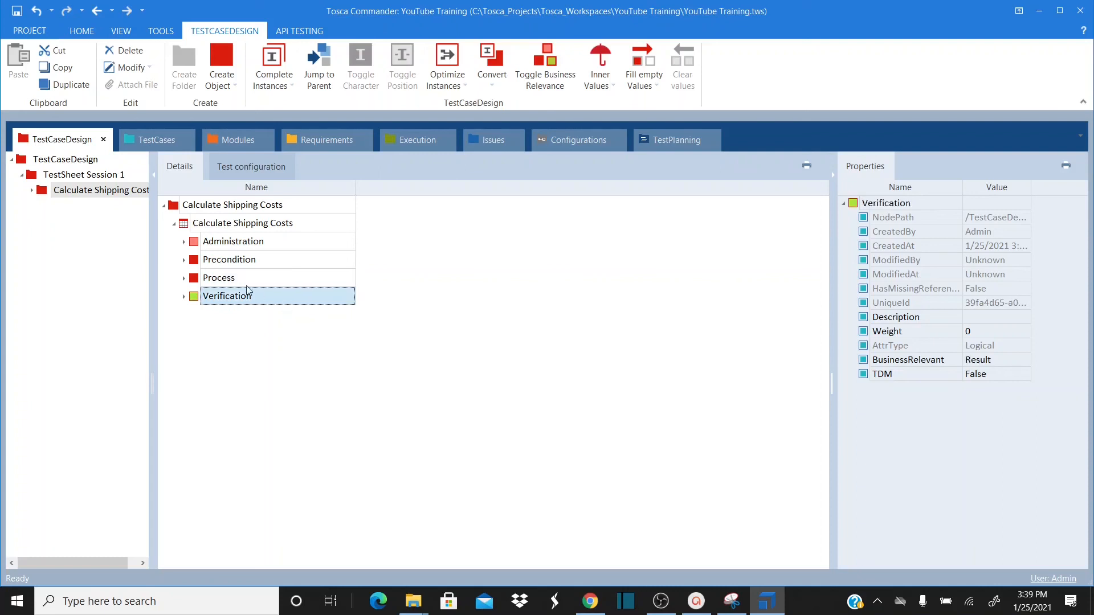
- Review the Administration attributes Test Designer, Contact Person, Test Stage and Comments, and collapse the Administration branch
{"action": "left_click", "coordinate": [184, 243]}
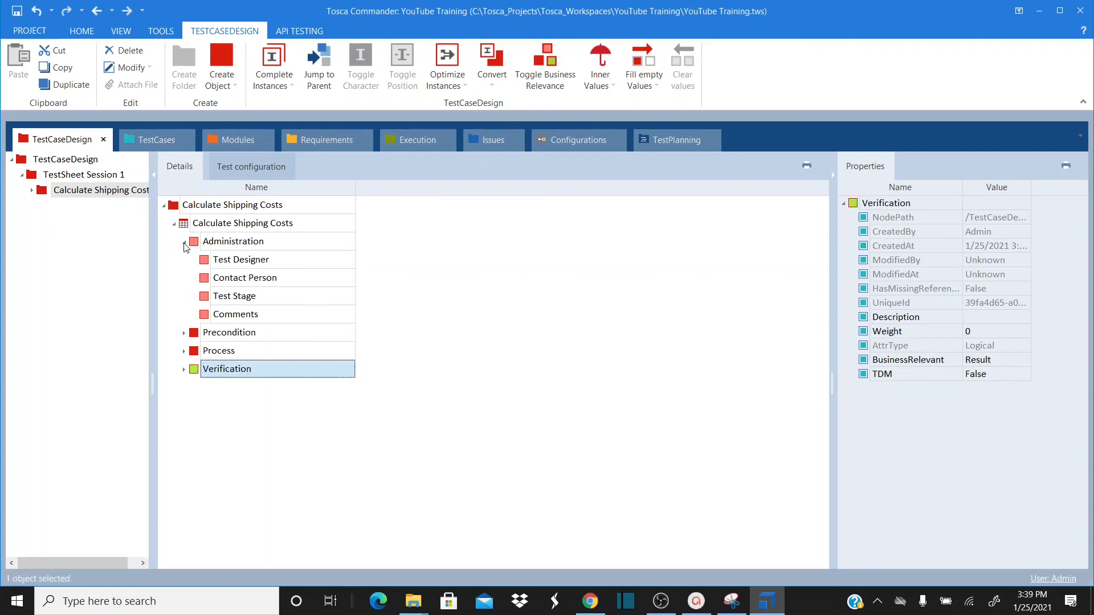
{"action": "left_click", "coordinate": [247, 264]}
{"action": "left_click", "coordinate": [277, 280]}
{"action": "left_click", "coordinate": [283, 298]}
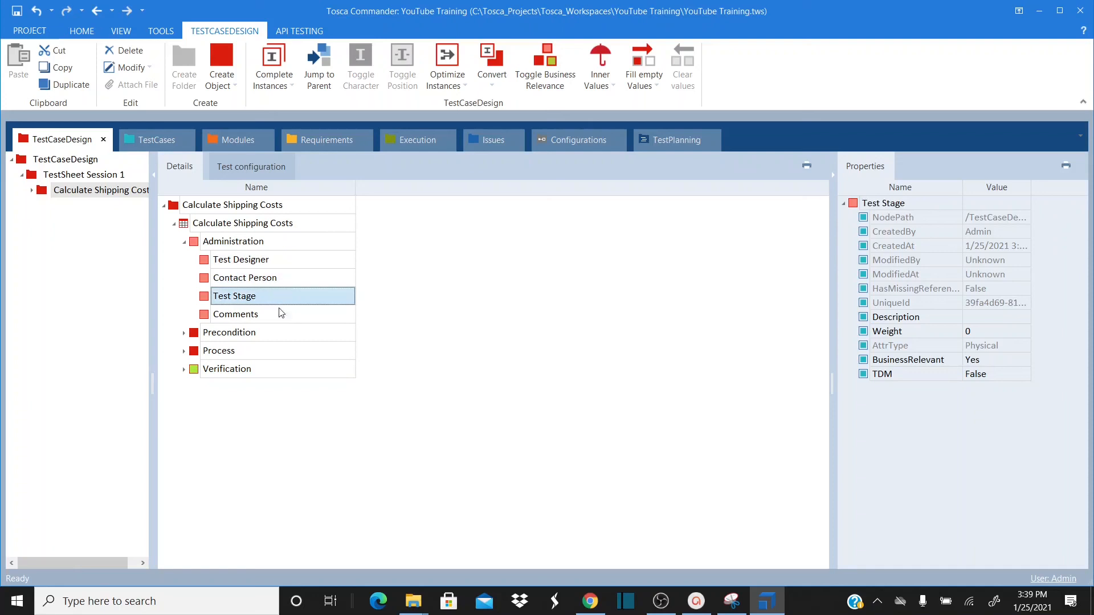
{"action": "left_click", "coordinate": [266, 321]}
{"action": "left_click", "coordinate": [247, 262]}
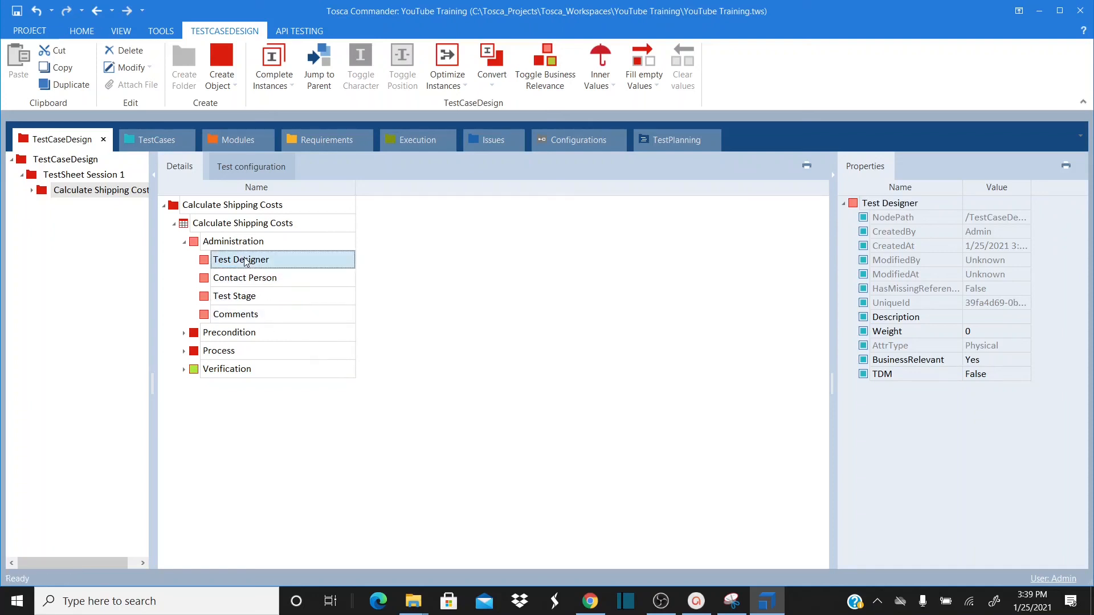
{"action": "left_click", "coordinate": [184, 243]}
- Expand Precondition down to its Customer attributes, inspect Customer and Type of User, and collapse the Precondition branch
{"action": "left_click", "coordinate": [184, 261]}
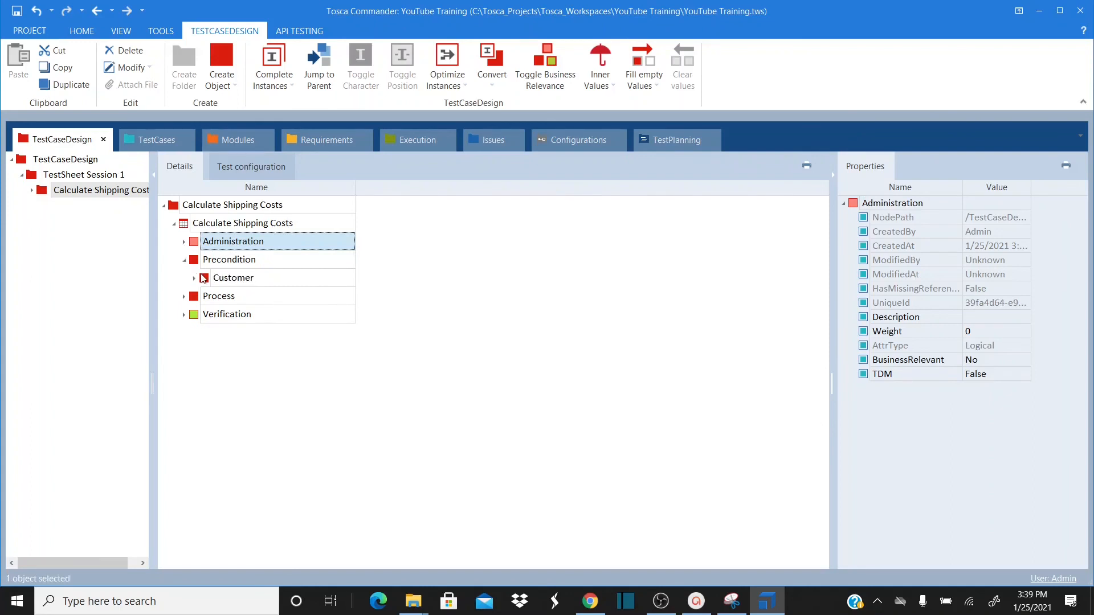
{"action": "left_click", "coordinate": [195, 279]}
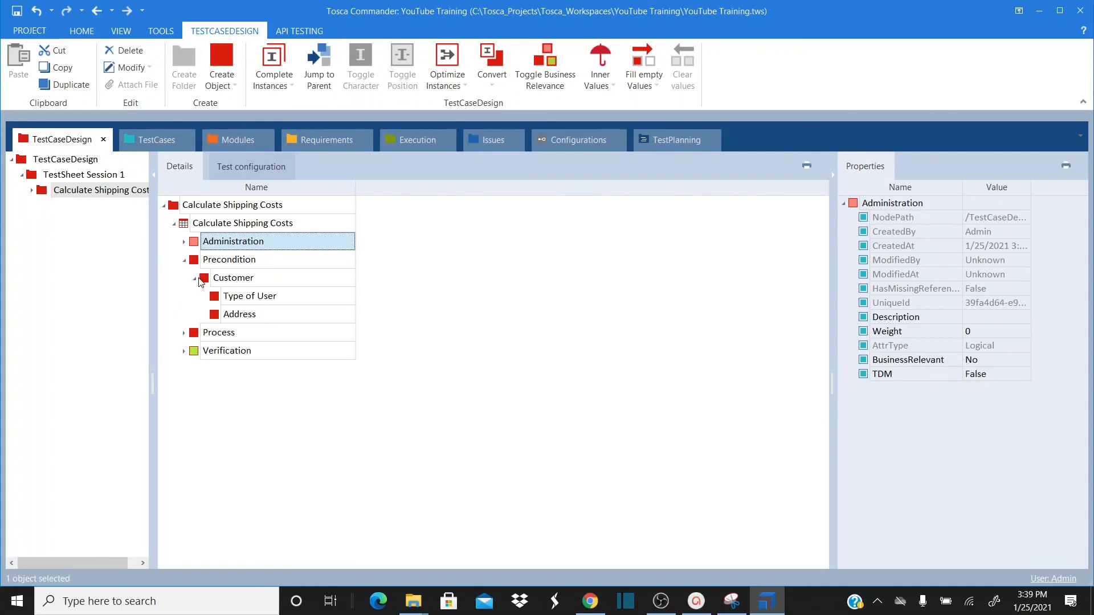
{"action": "left_click", "coordinate": [206, 282]}
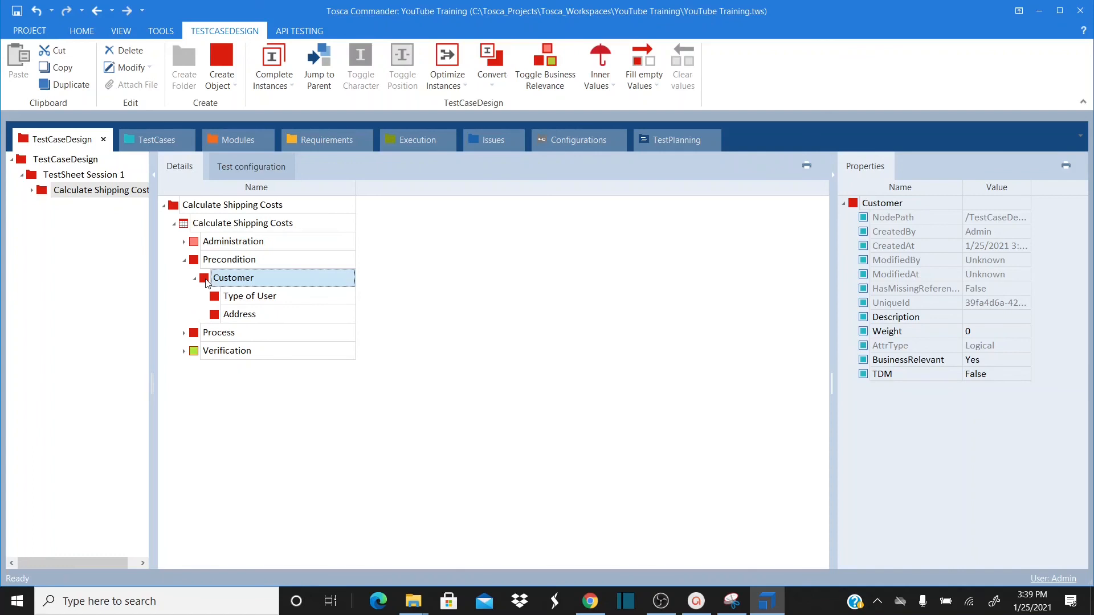
{"action": "left_click", "coordinate": [220, 302]}
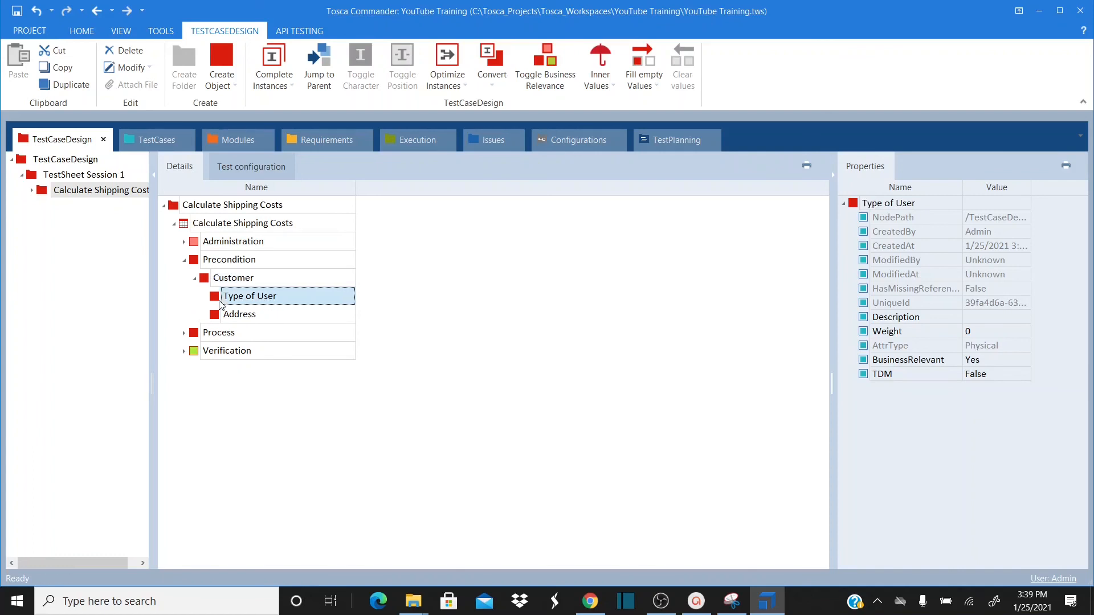
{"action": "left_click", "coordinate": [185, 262]}
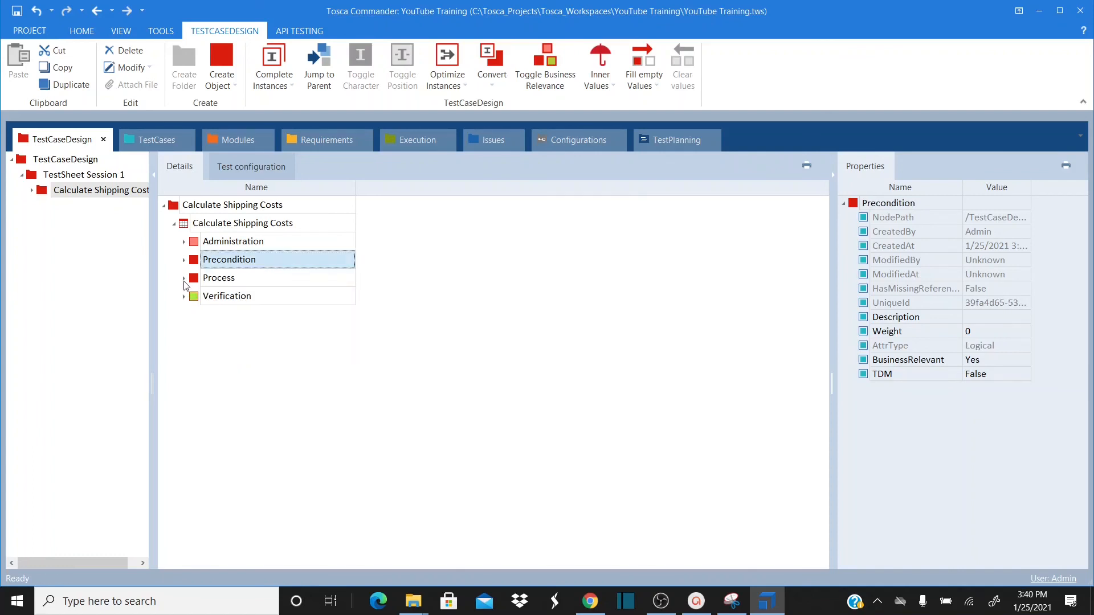
- Expand the Process branch, collapse Product and Checkout under Ordered Products, and review their sub-attributes
{"action": "left_click", "coordinate": [184, 278]}
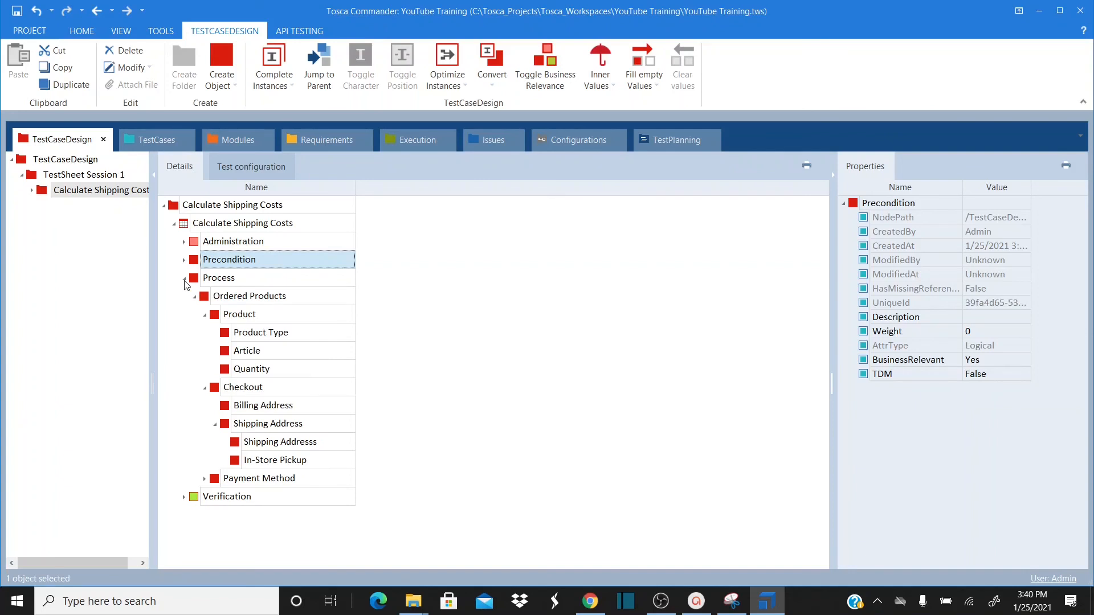
{"action": "left_click", "coordinate": [206, 316]}
{"action": "left_click", "coordinate": [206, 335]}
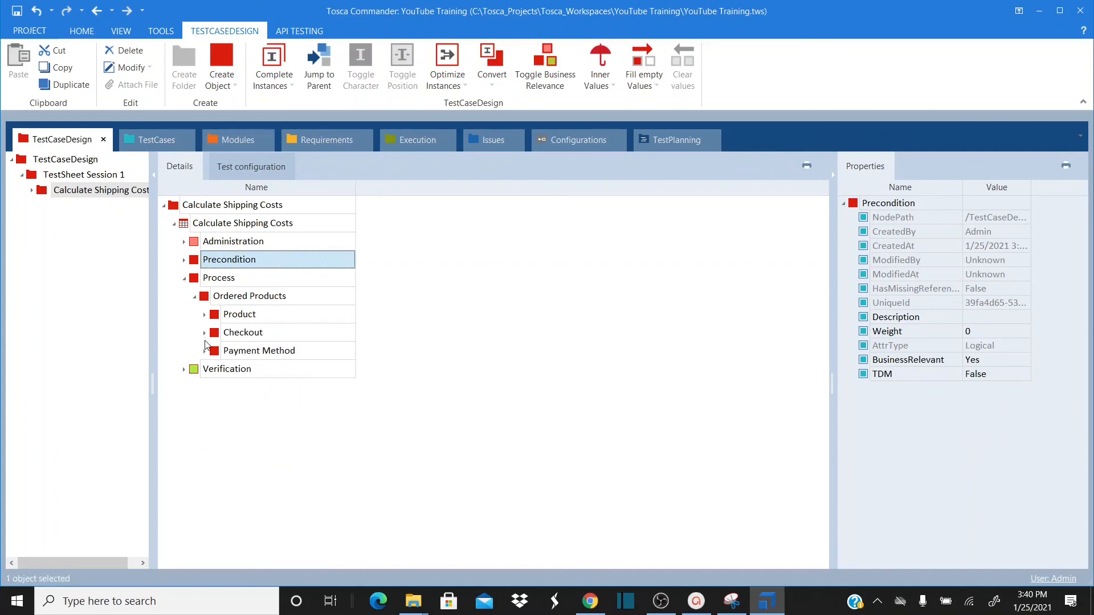
{"action": "left_click", "coordinate": [209, 317]}
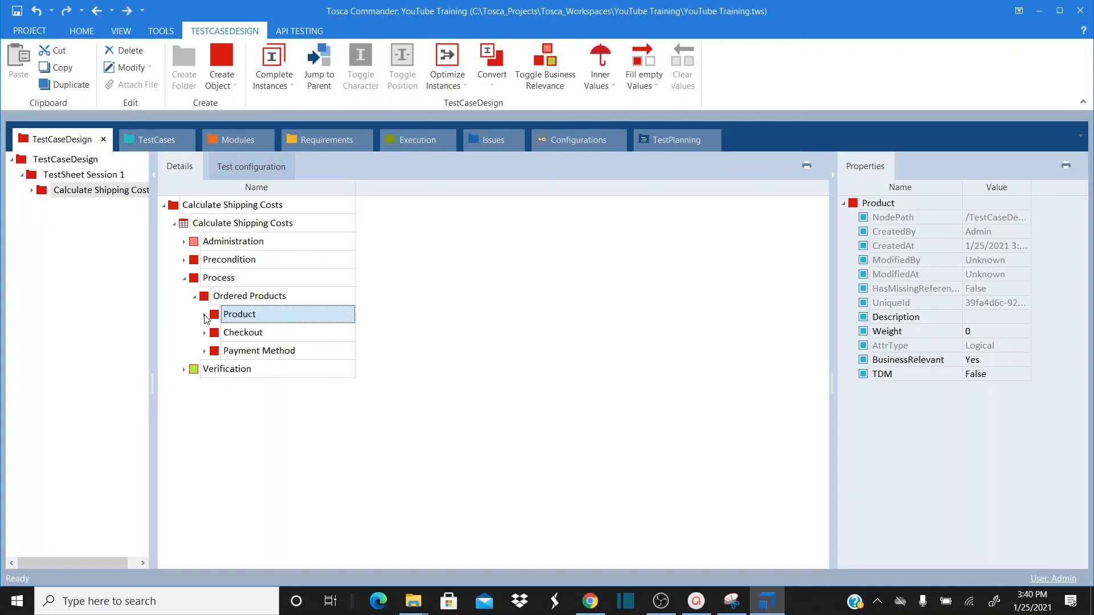
{"action": "left_click", "coordinate": [205, 317]}
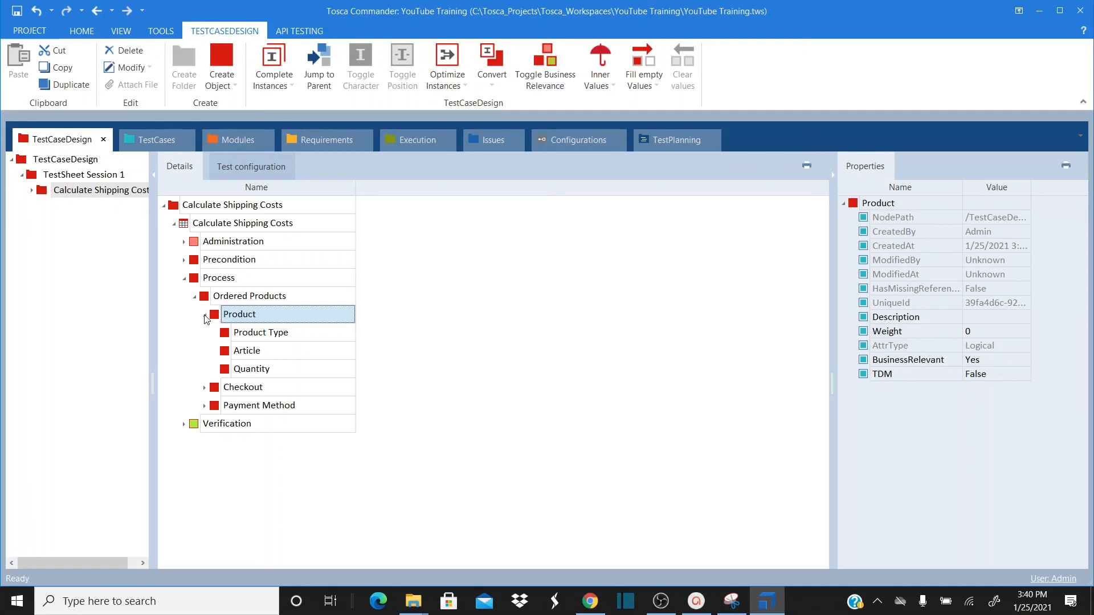
{"action": "left_click", "coordinate": [206, 315]}
{"action": "left_click", "coordinate": [206, 315]}
{"action": "left_click", "coordinate": [206, 315]}
{"action": "left_click", "coordinate": [205, 333]}
{"action": "left_click", "coordinate": [205, 332]}
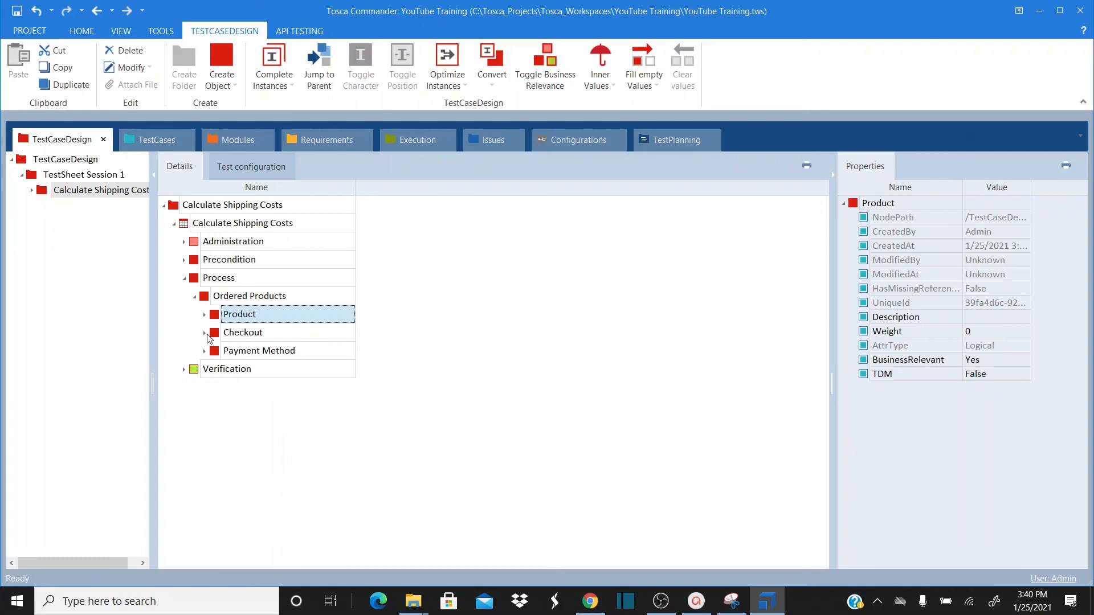
- Expand the Verification branch and review its Messages attributes and the Shipping Cost attribute under Order Details
{"action": "left_click", "coordinate": [192, 369]}
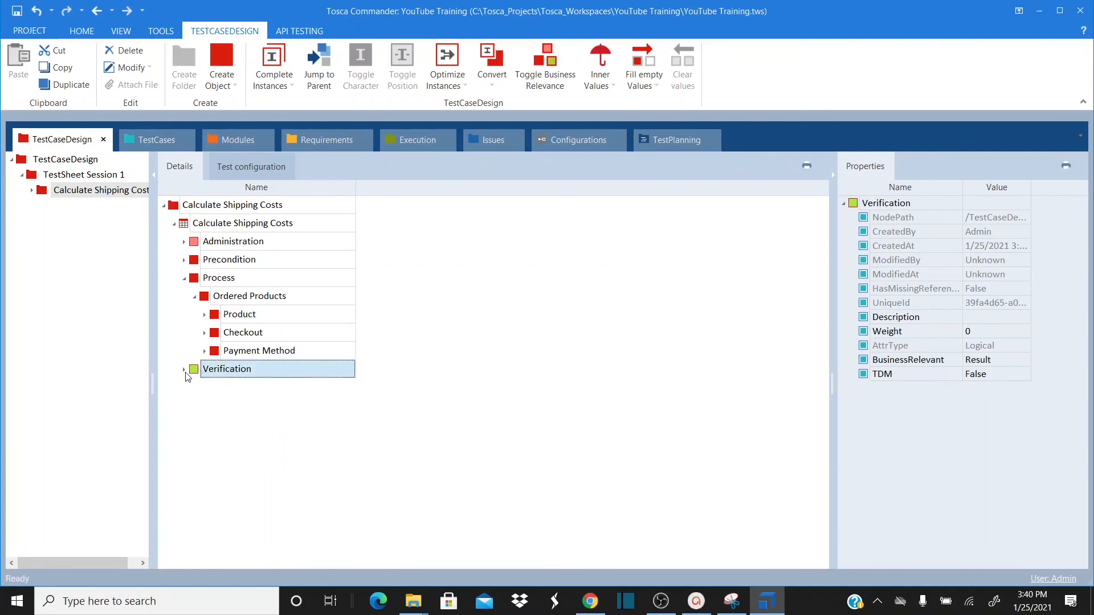
{"action": "left_click", "coordinate": [184, 370]}
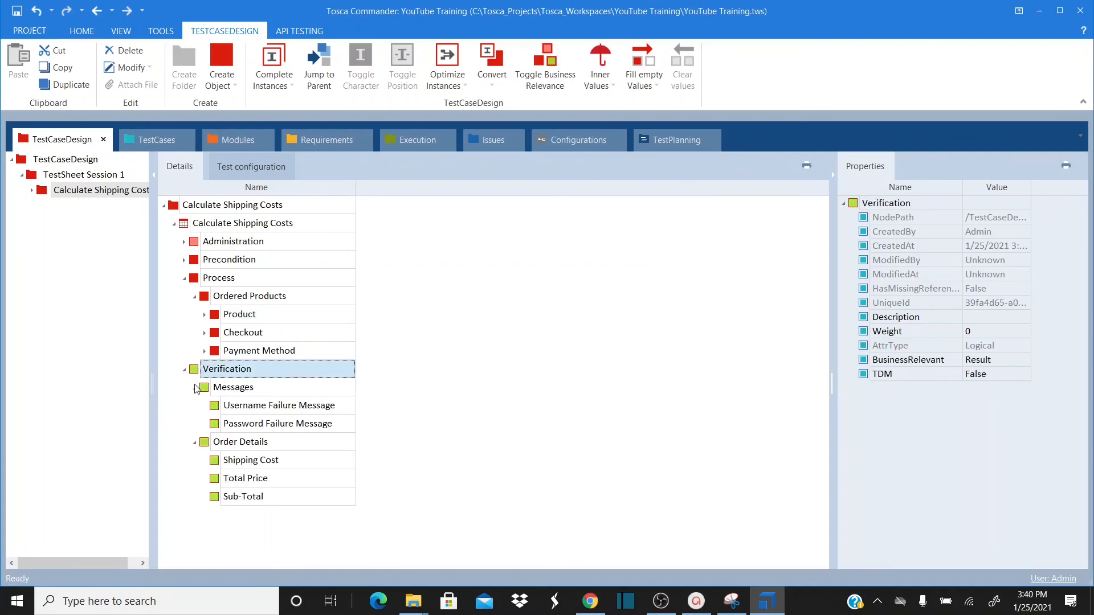
{"action": "left_click", "coordinate": [196, 389]}
{"action": "left_click", "coordinate": [195, 389]}
{"action": "left_click", "coordinate": [244, 459]}
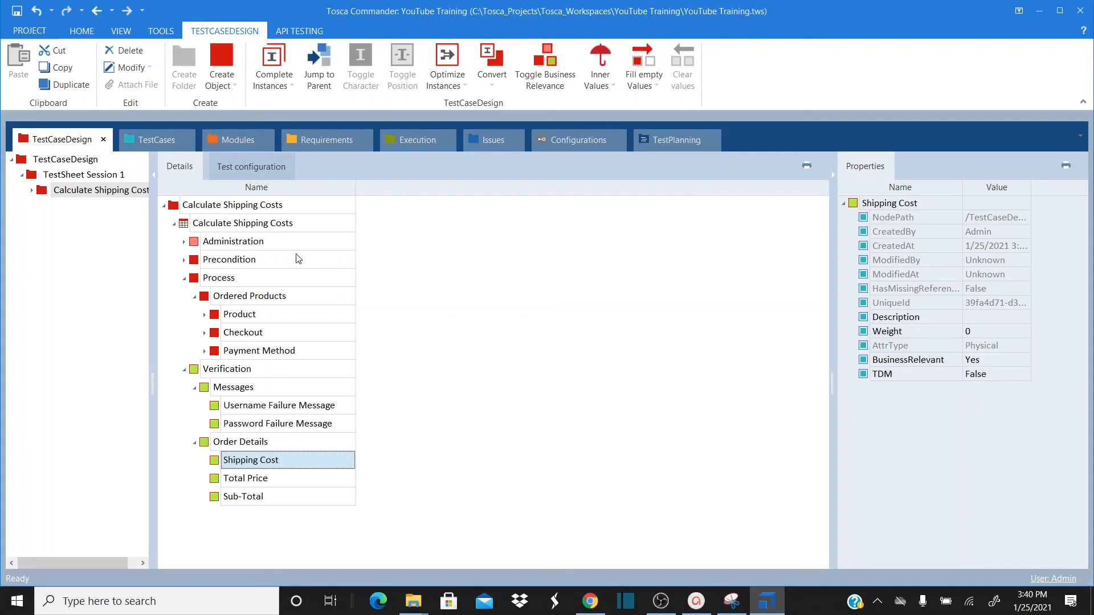
- Inspect the properties of Administration, Precondition and the Calculate Shipping Costs TestSheet
{"action": "left_click", "coordinate": [266, 244]}
{"action": "left_click", "coordinate": [269, 265]}
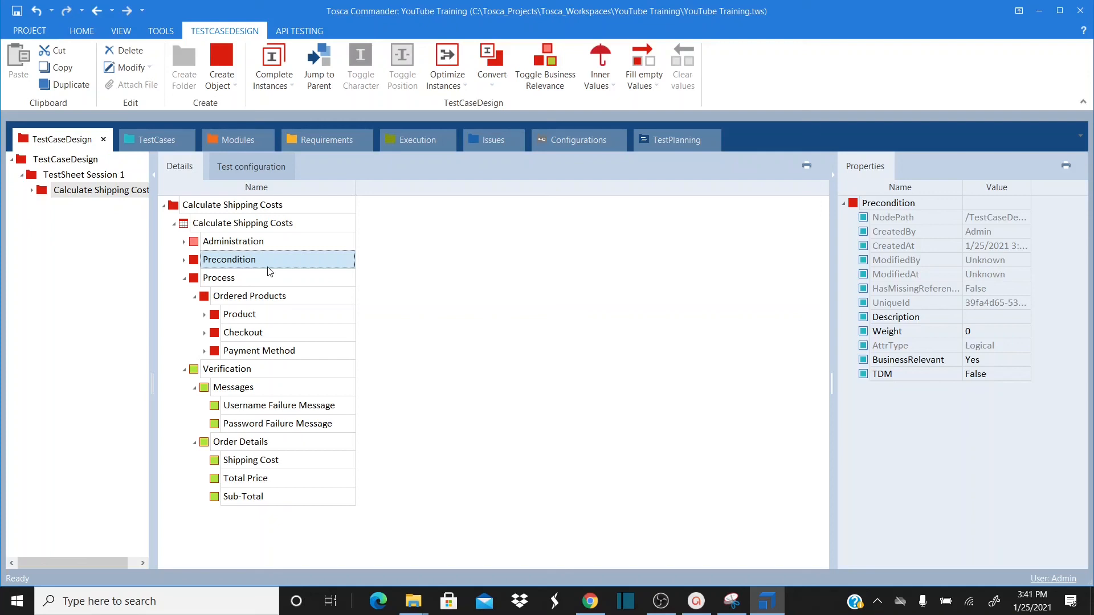
{"action": "left_click", "coordinate": [229, 223]}
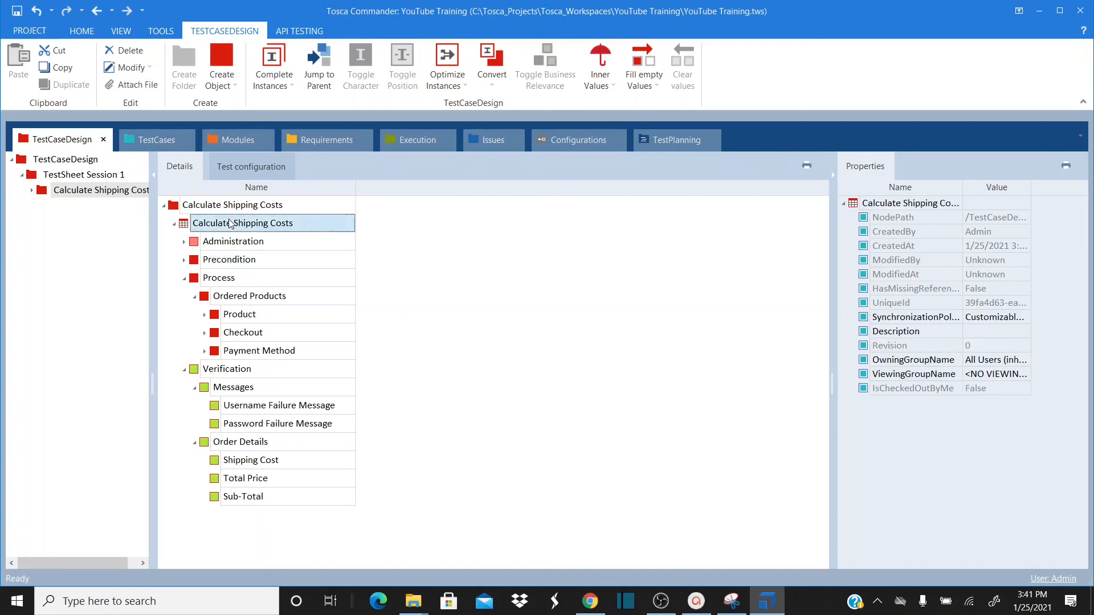
- Look briefly at the TestCases section and return to the TestCaseDesign section
{"action": "left_click", "coordinate": [159, 143]}
{"action": "left_click", "coordinate": [73, 146]}
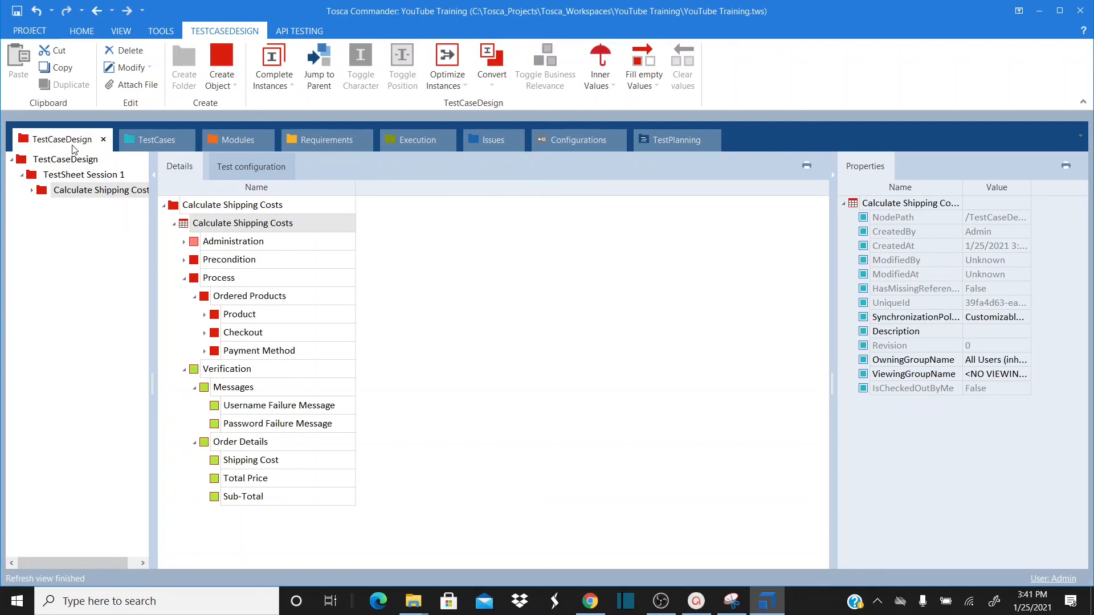
{"action": "left_click", "coordinate": [152, 144]}
{"action": "left_click", "coordinate": [76, 143]}
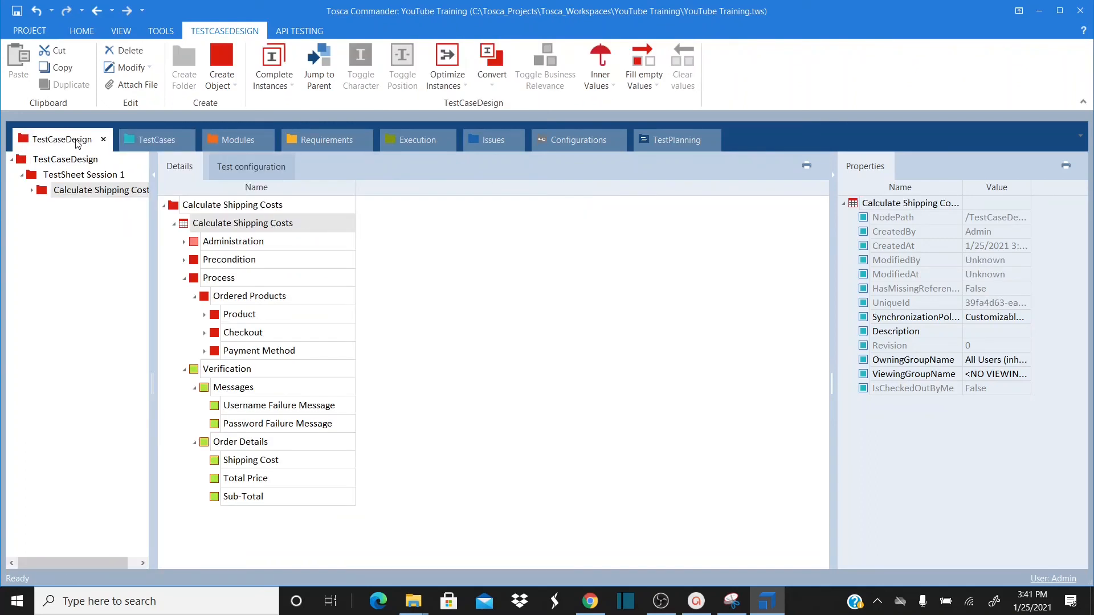